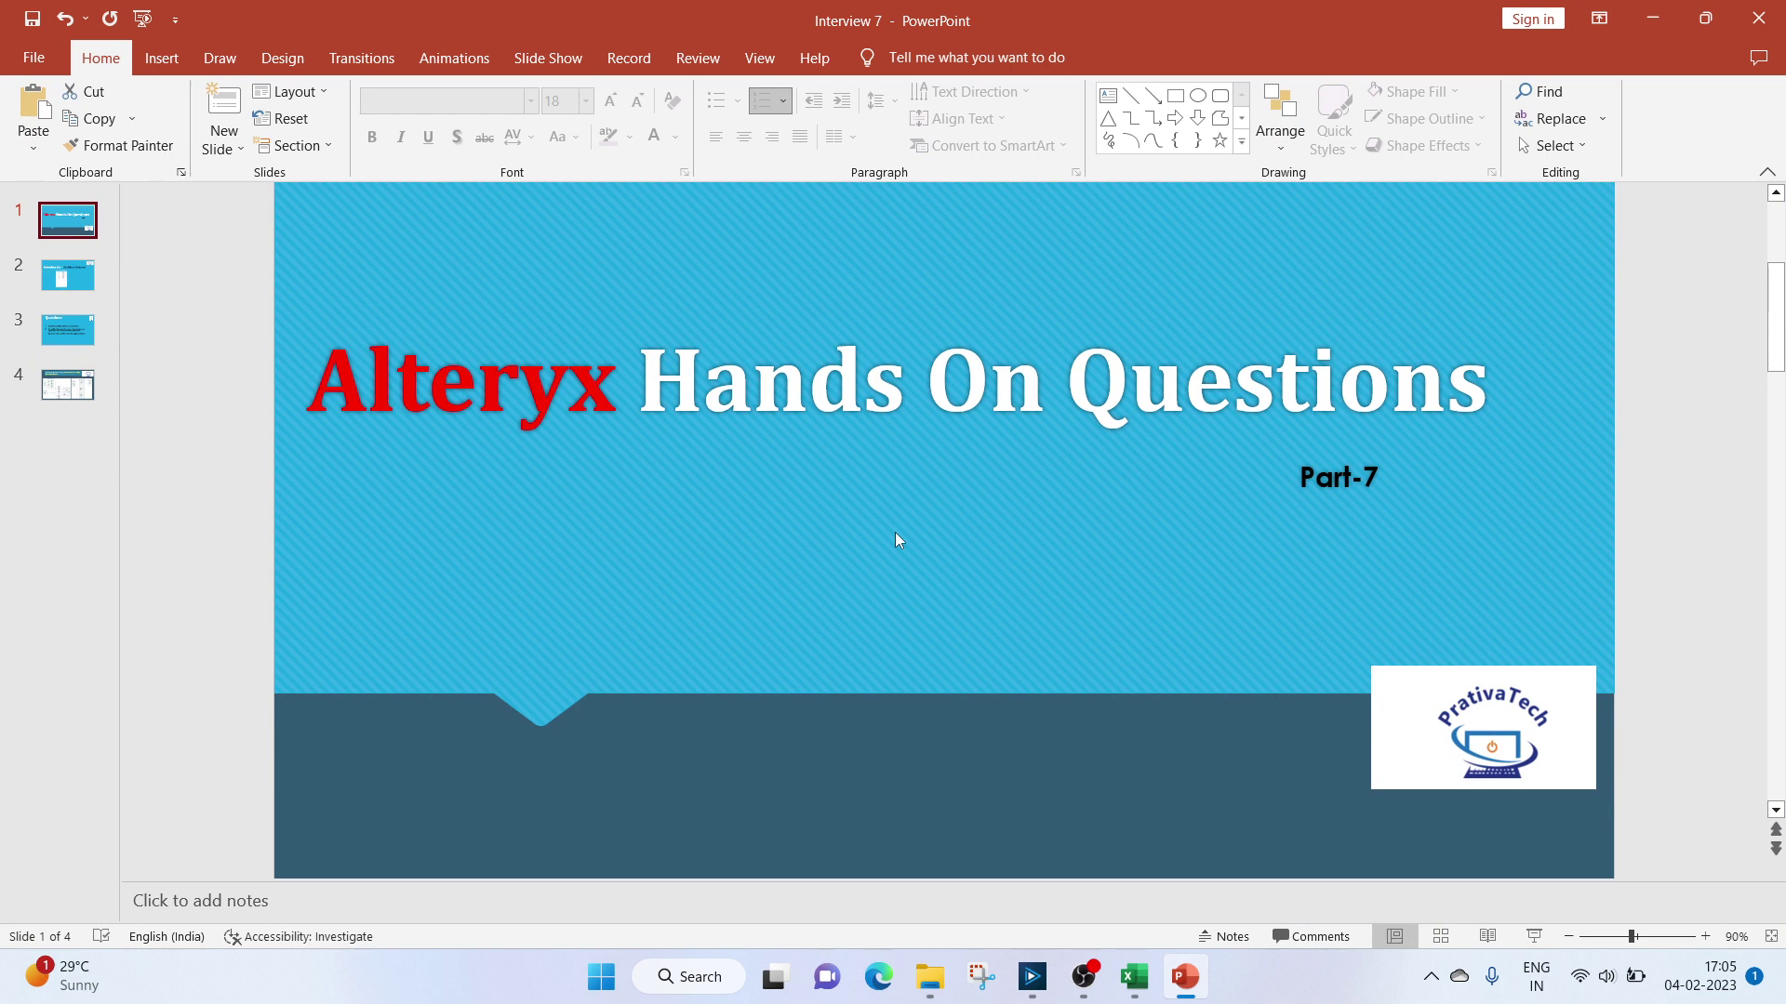
Go to the accident dataset slide (slide 2), then bring up the accident data workbook in Excel.
click(63, 291)
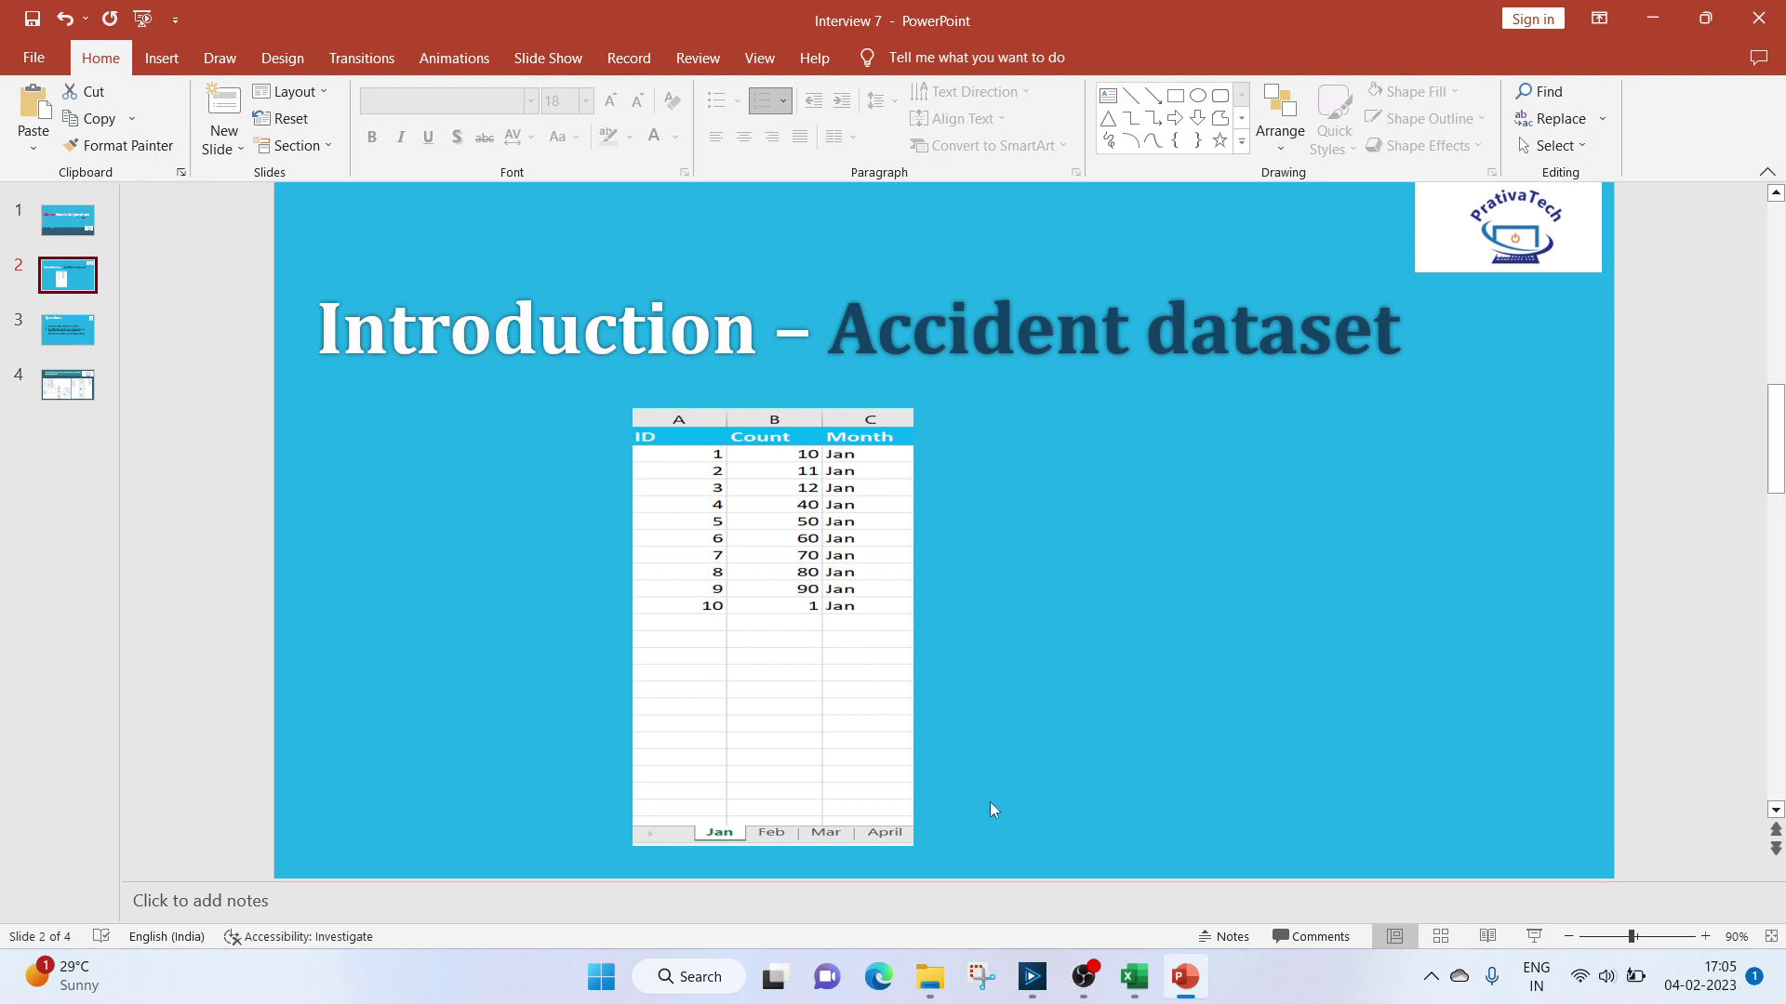
mouse_move(1134, 976)
click(1084, 906)
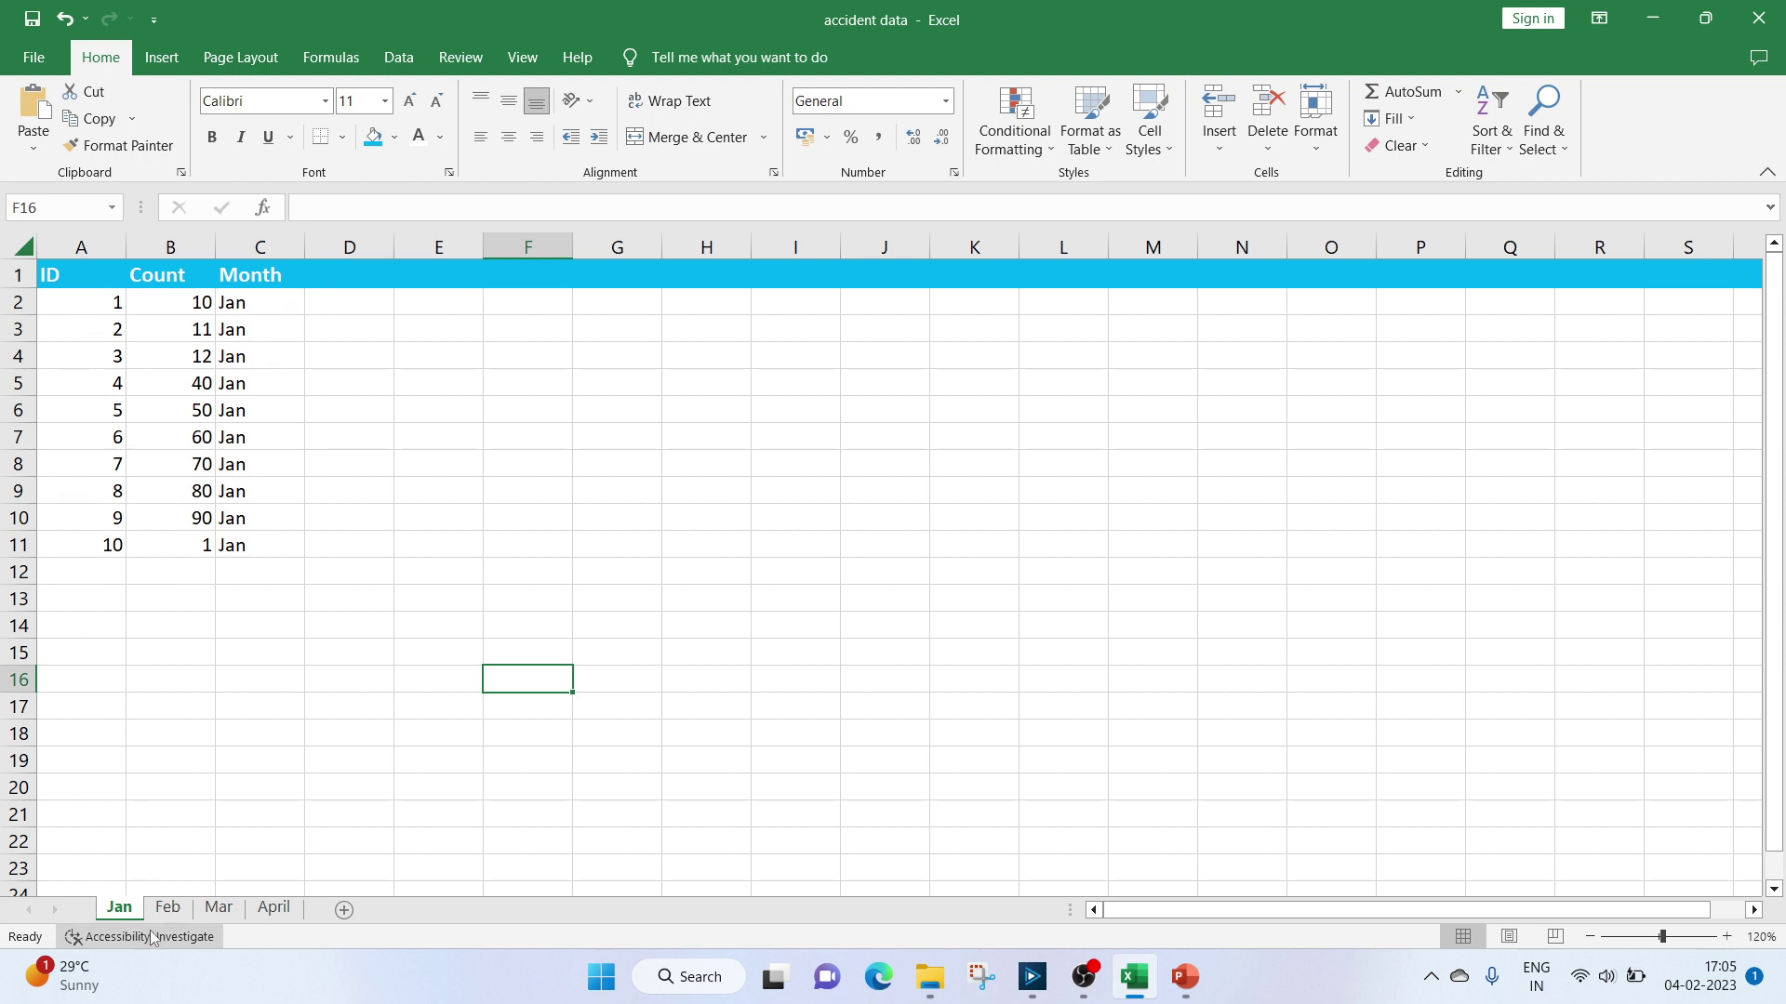
Browse the Feb, Mar and April sheets, return to Jan, then switch back to PowerPoint.
click(168, 907)
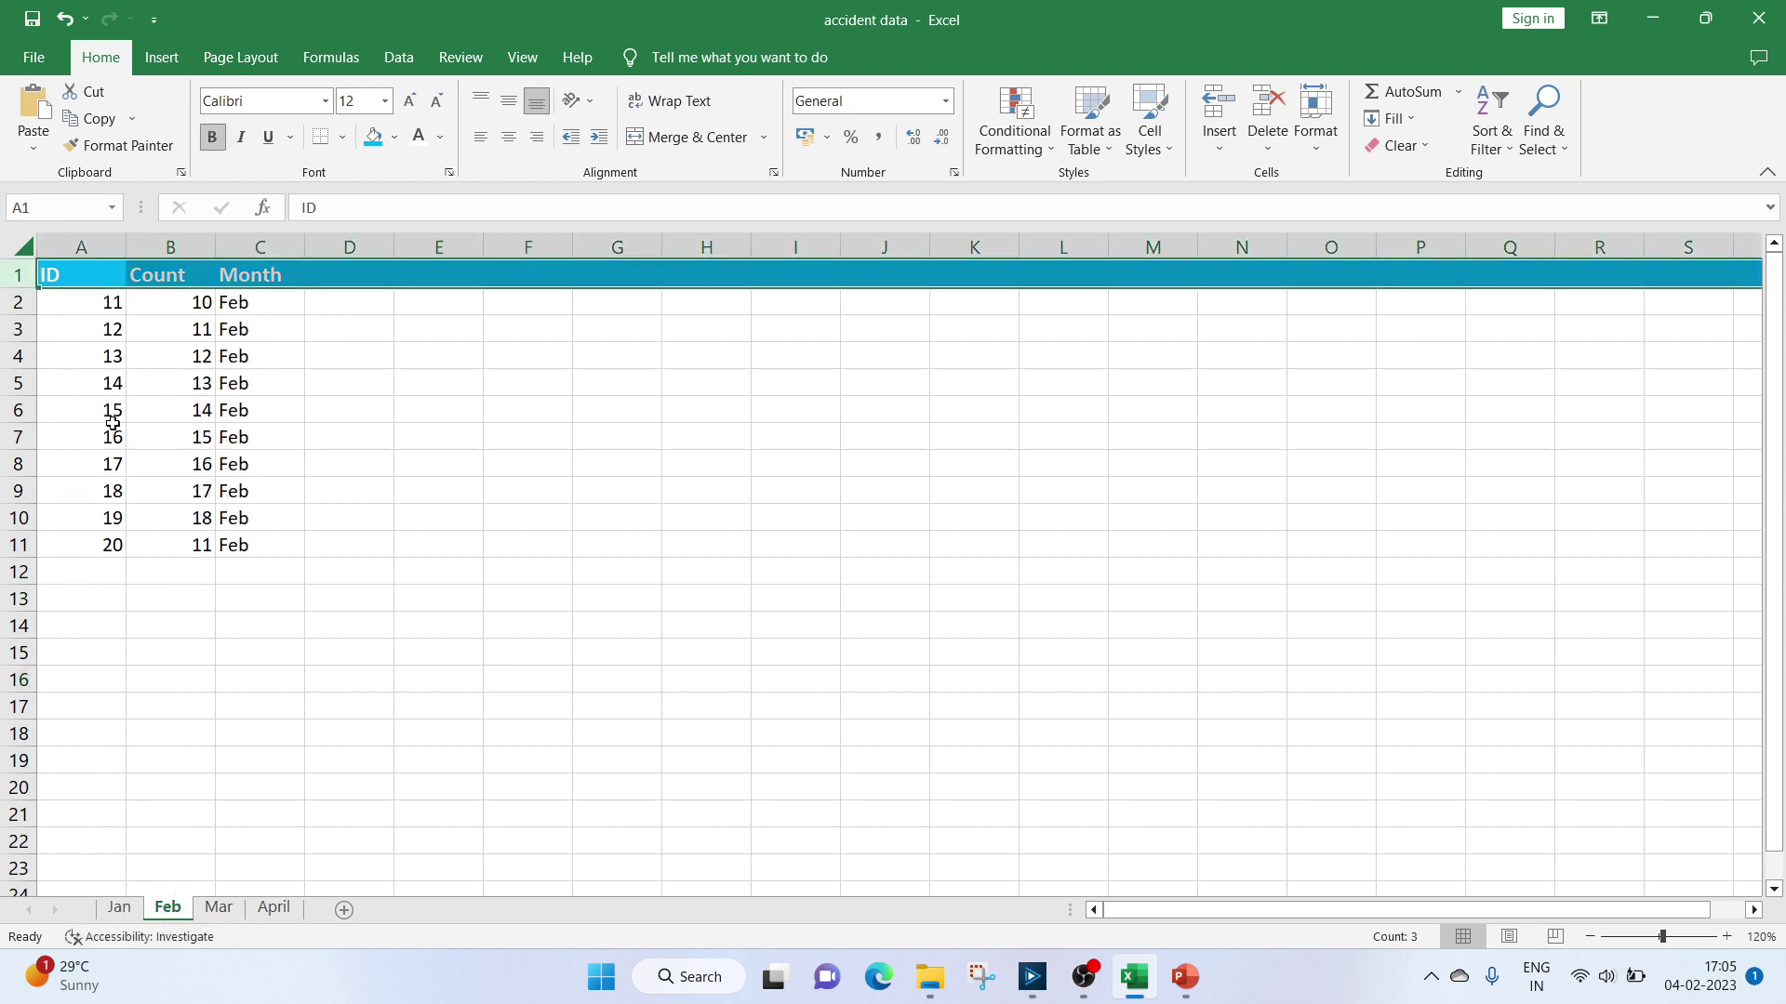
click(219, 907)
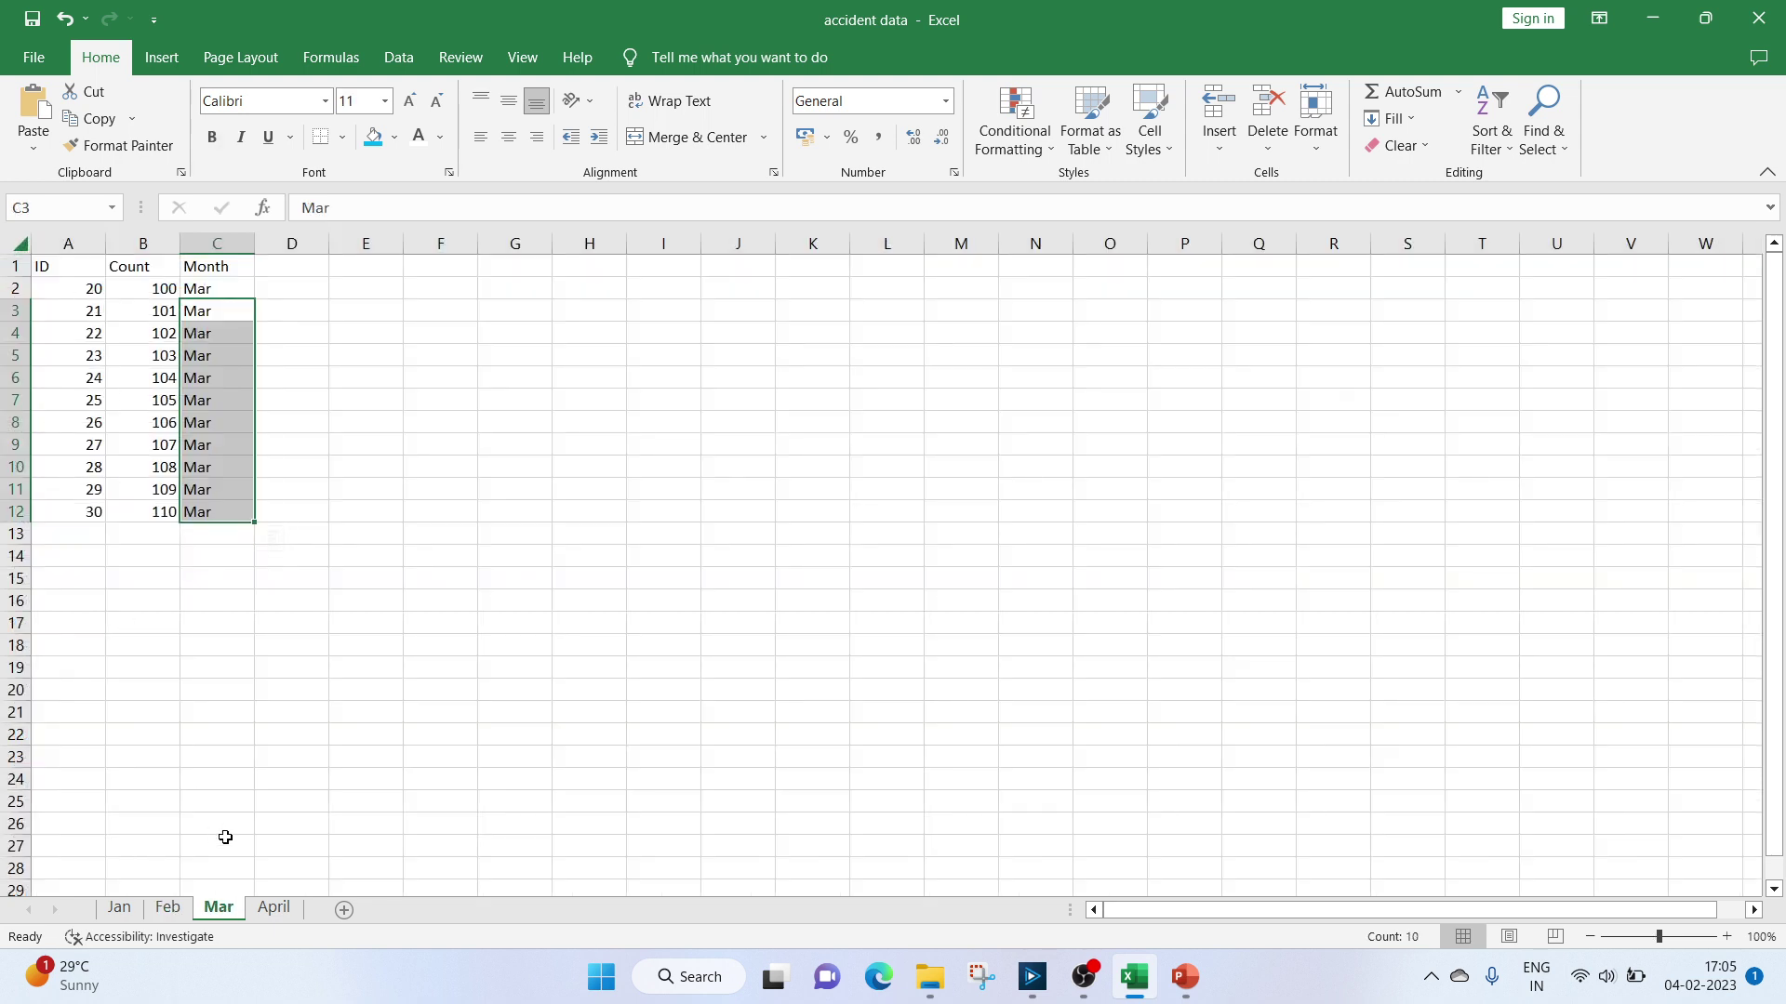
click(270, 908)
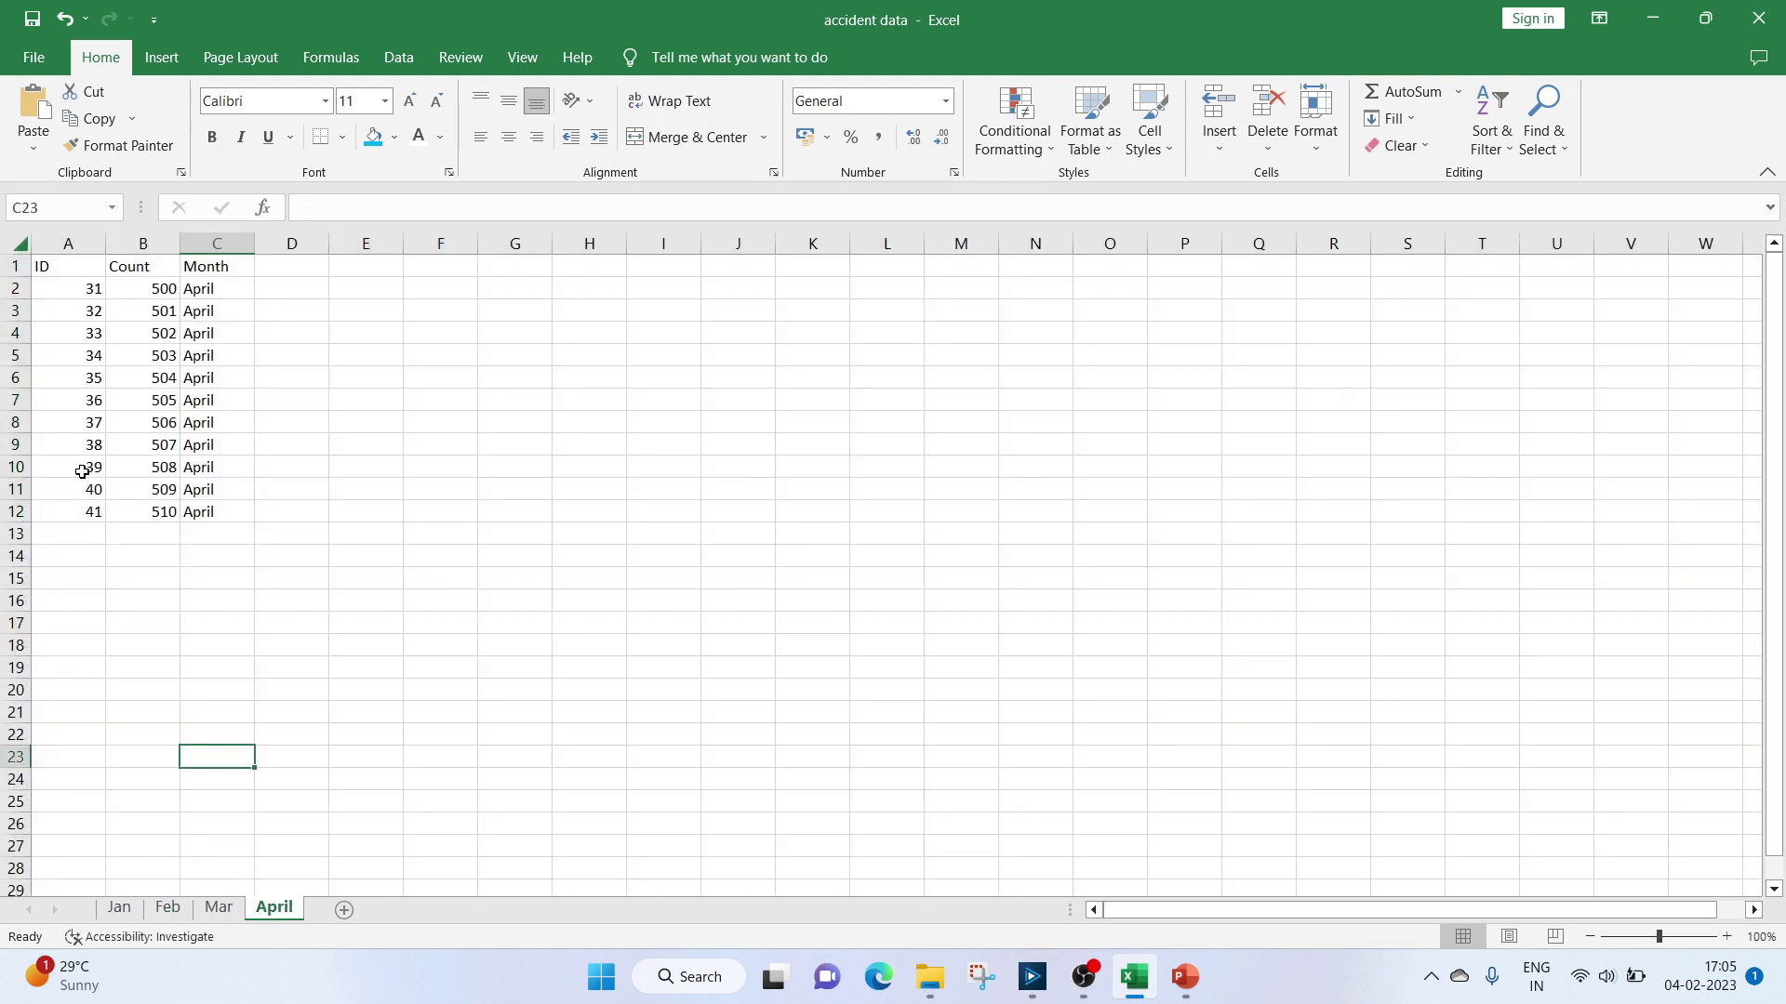
click(129, 916)
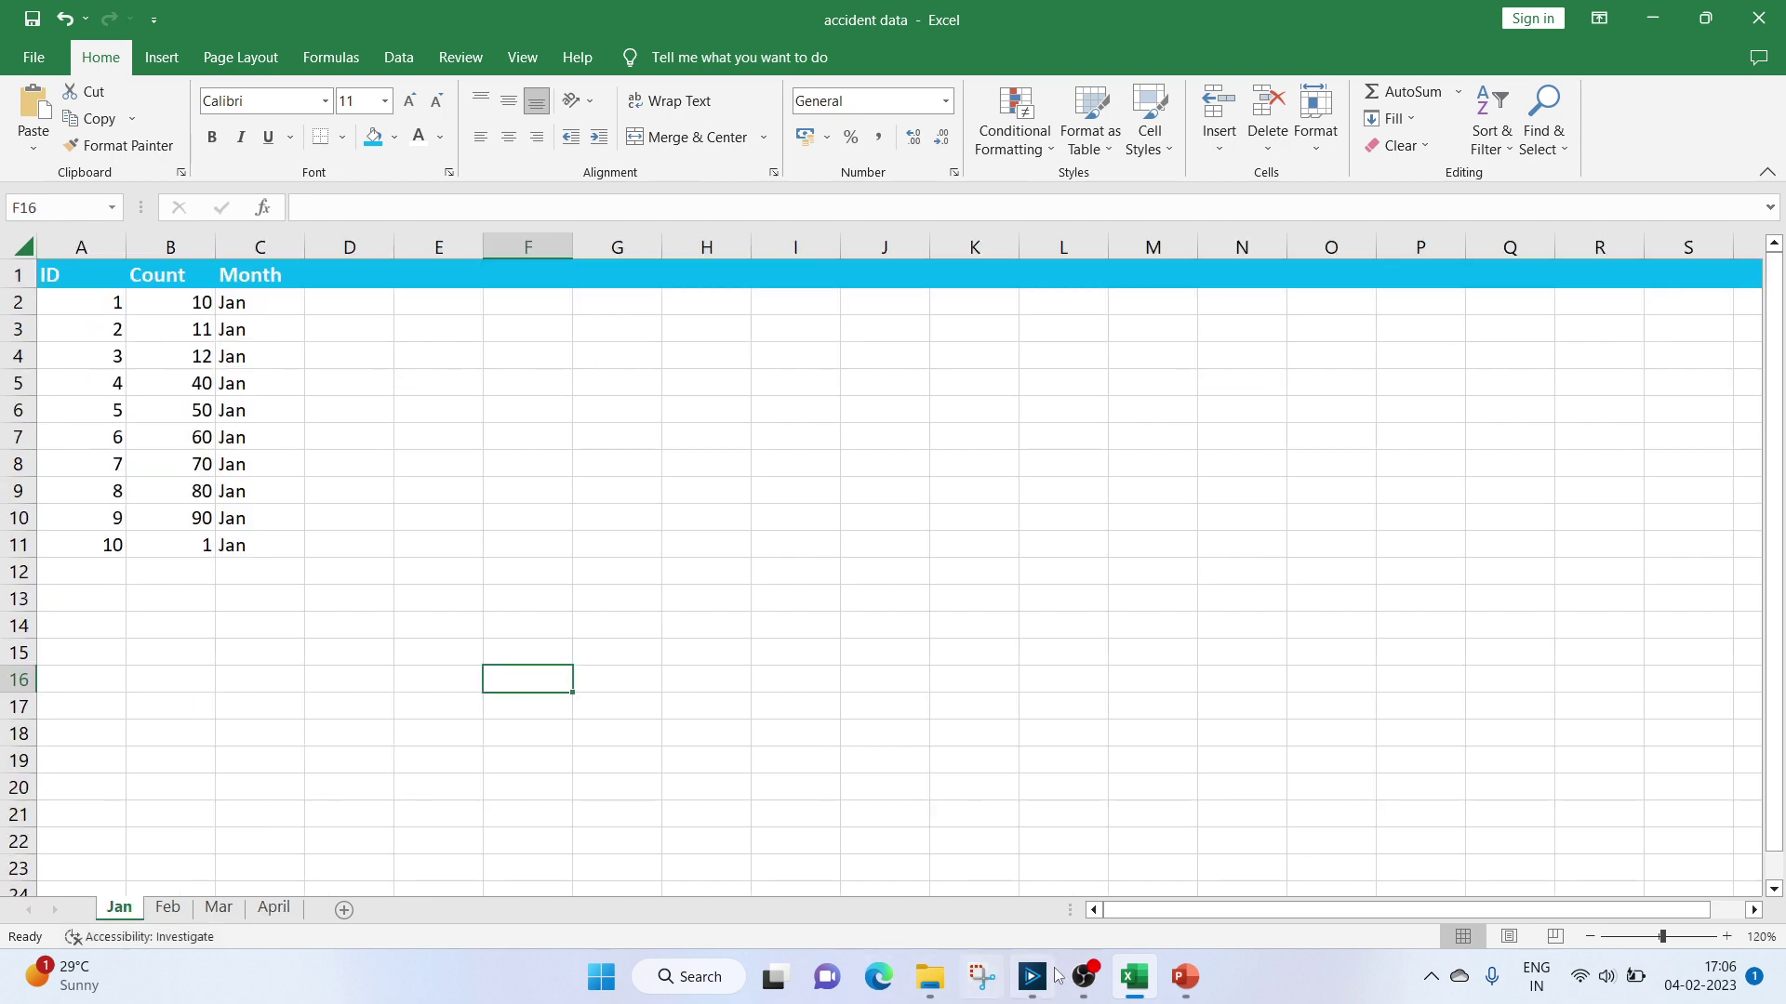
click(1178, 983)
Show the slide 3 Questions slide, then switch to the empty New Workflow5 in Alteryx.
click(68, 331)
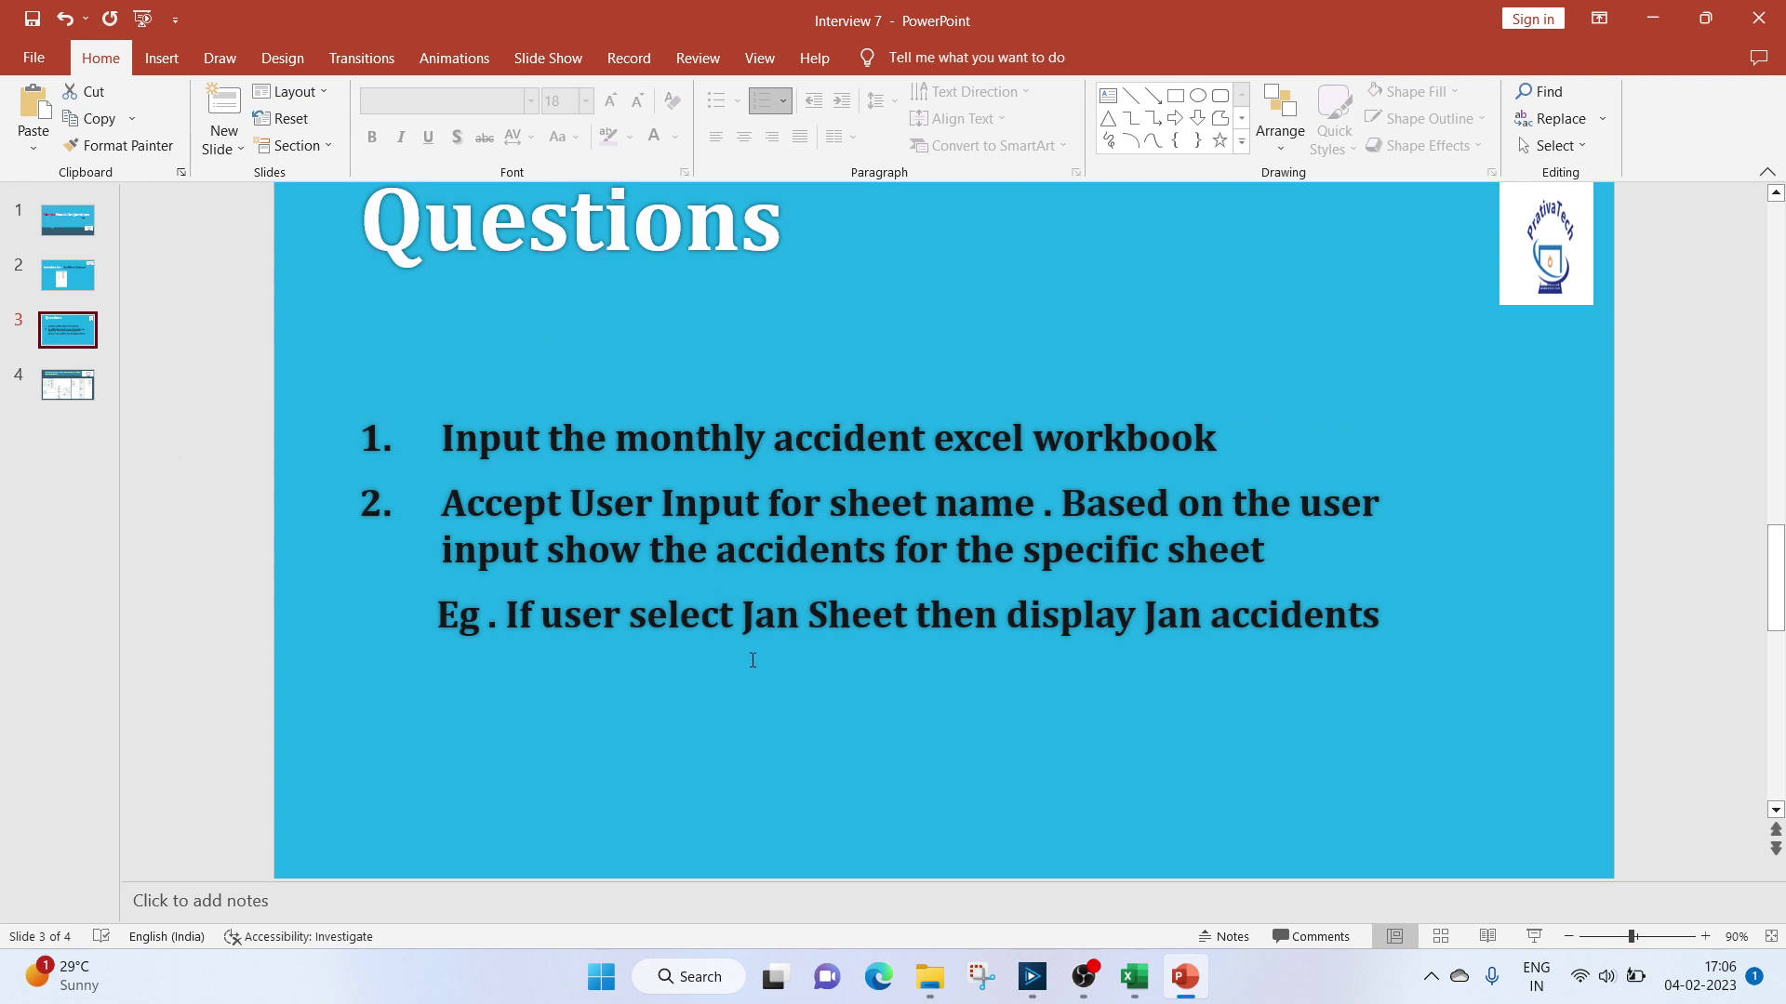
click(1032, 977)
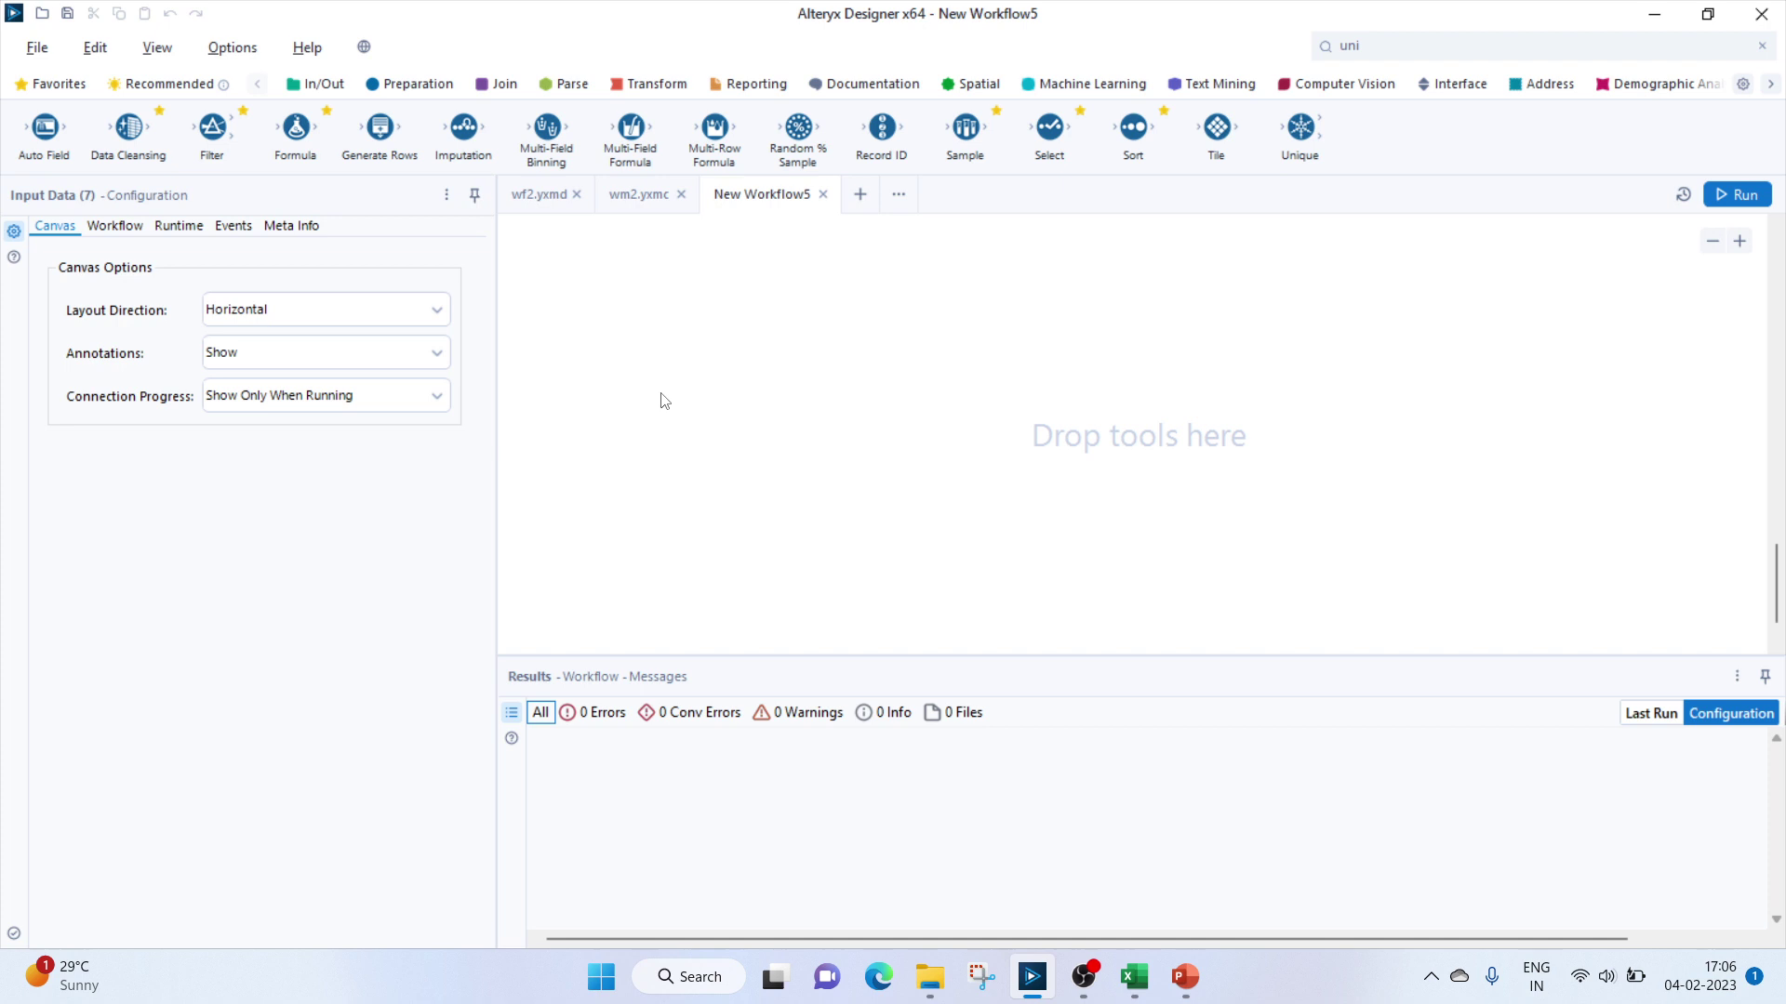
Place a Tool Container on the canvas and drop a Macro Input tool inside it.
click(1373, 54)
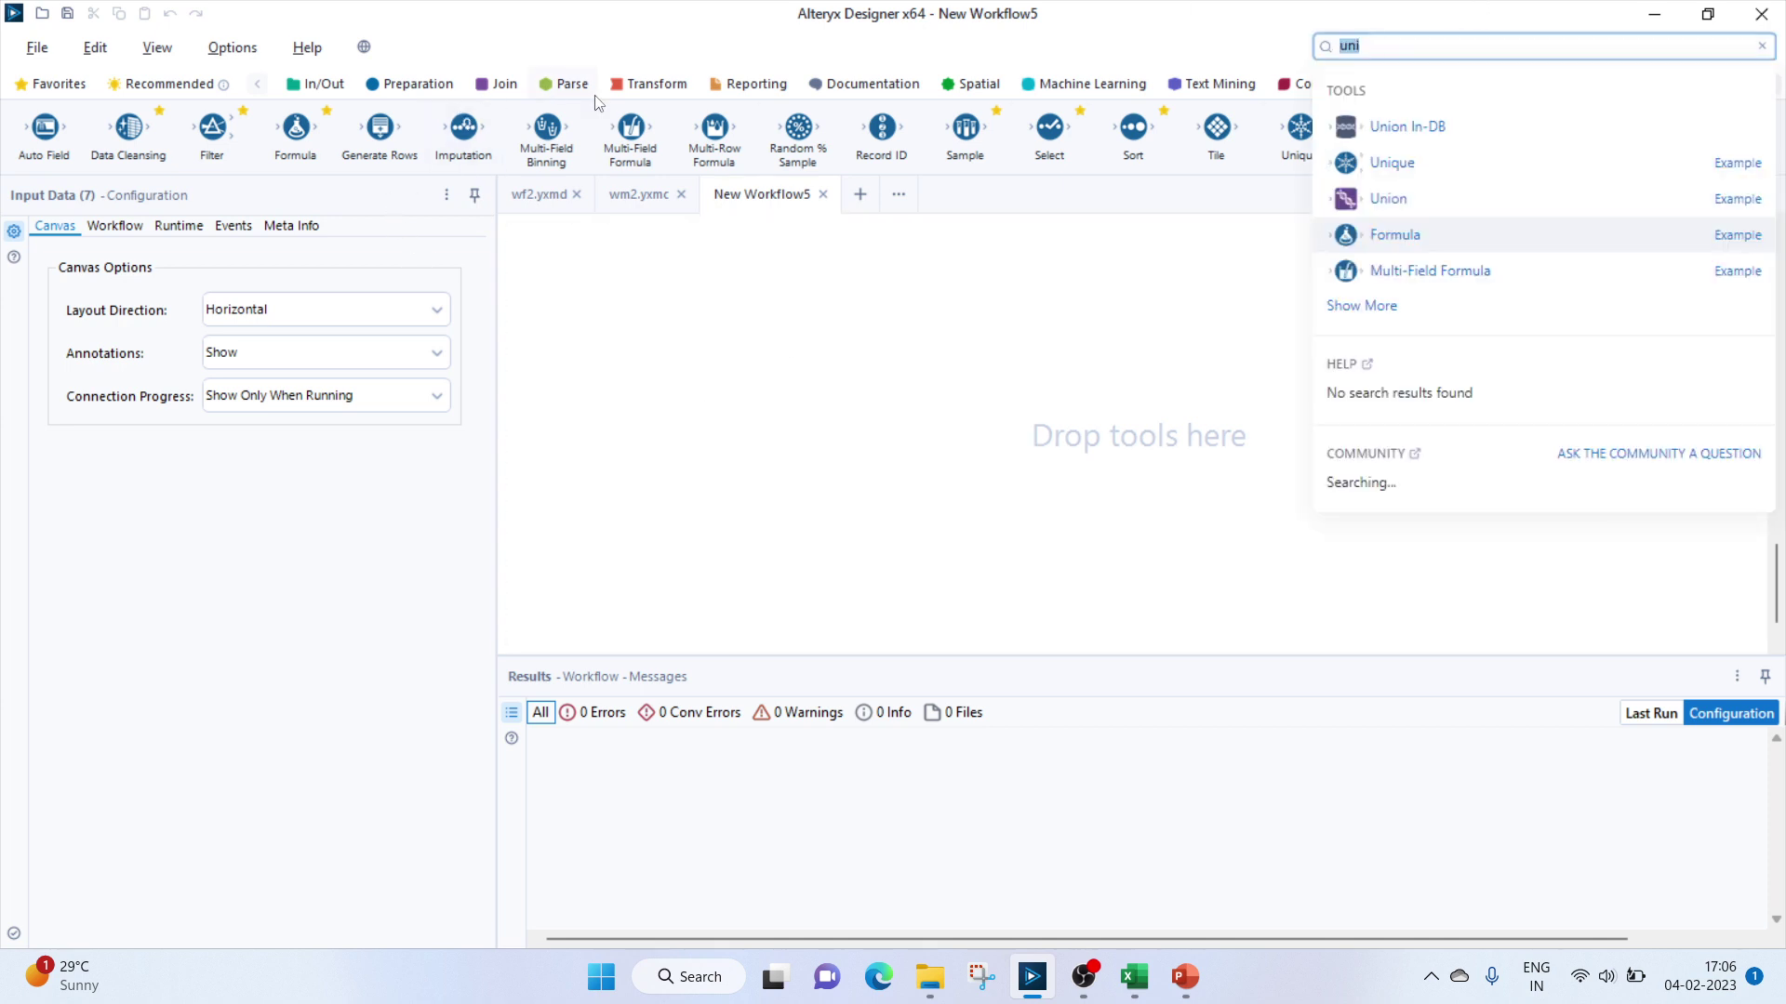
click(907, 85)
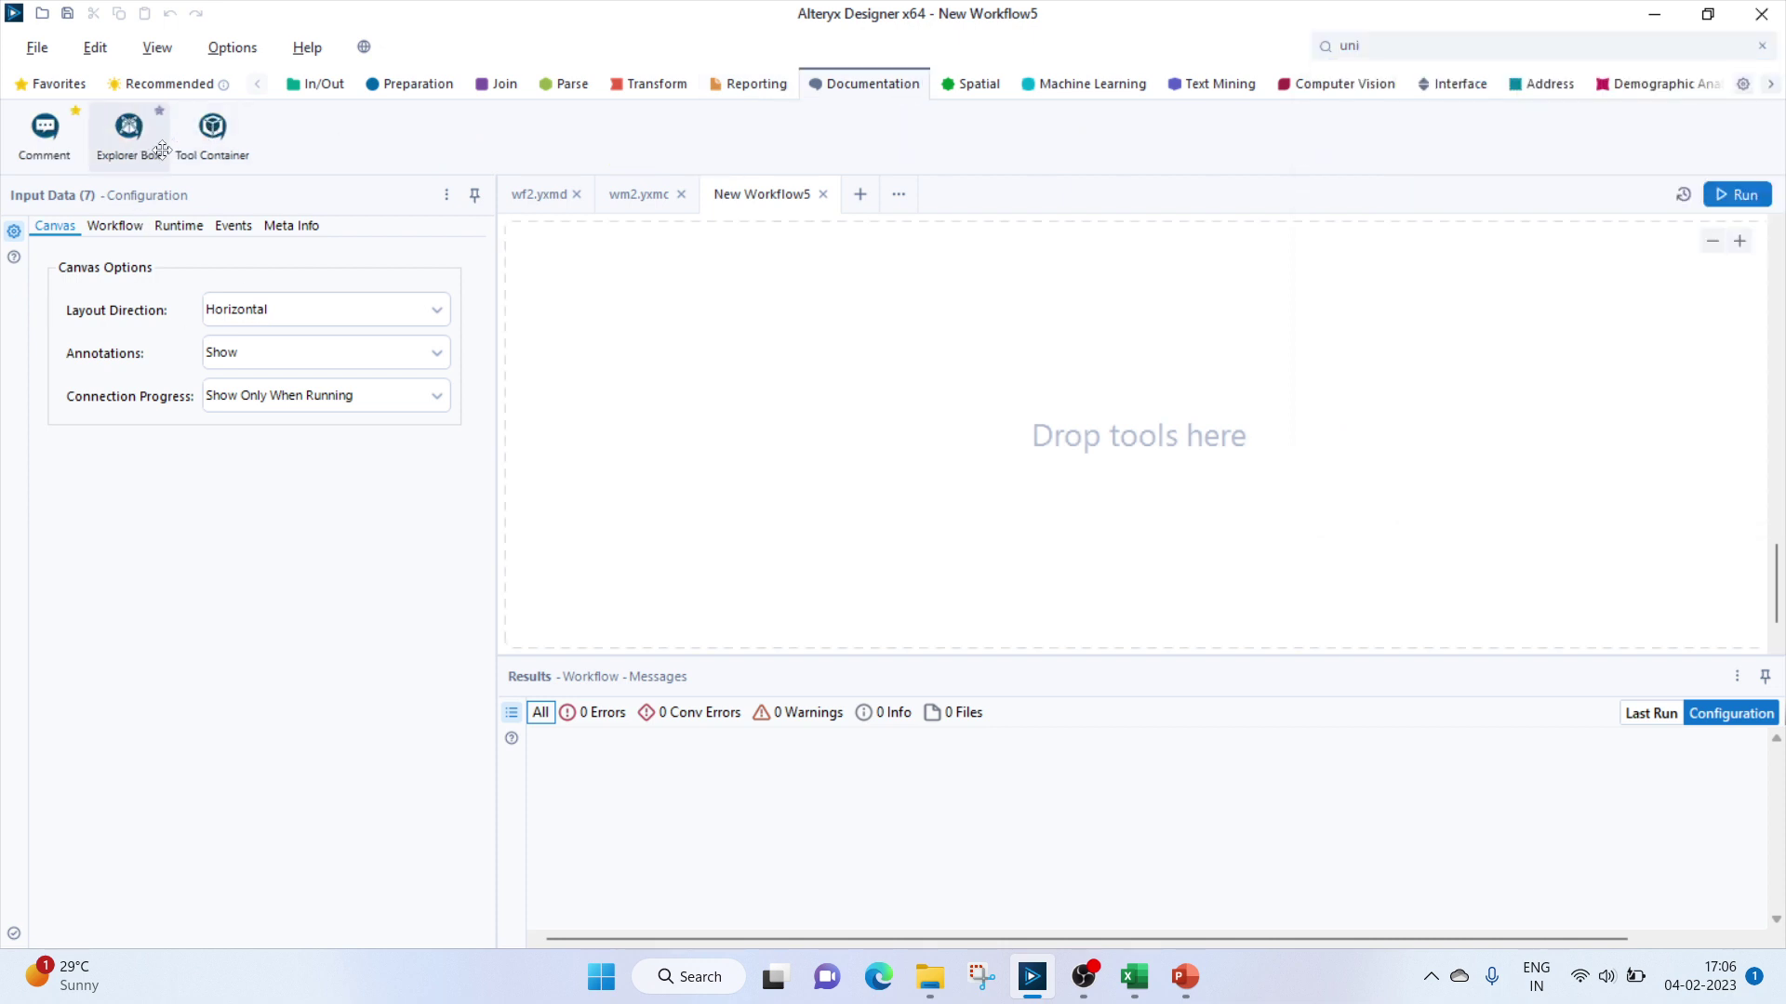
drag(136, 132, 598, 330)
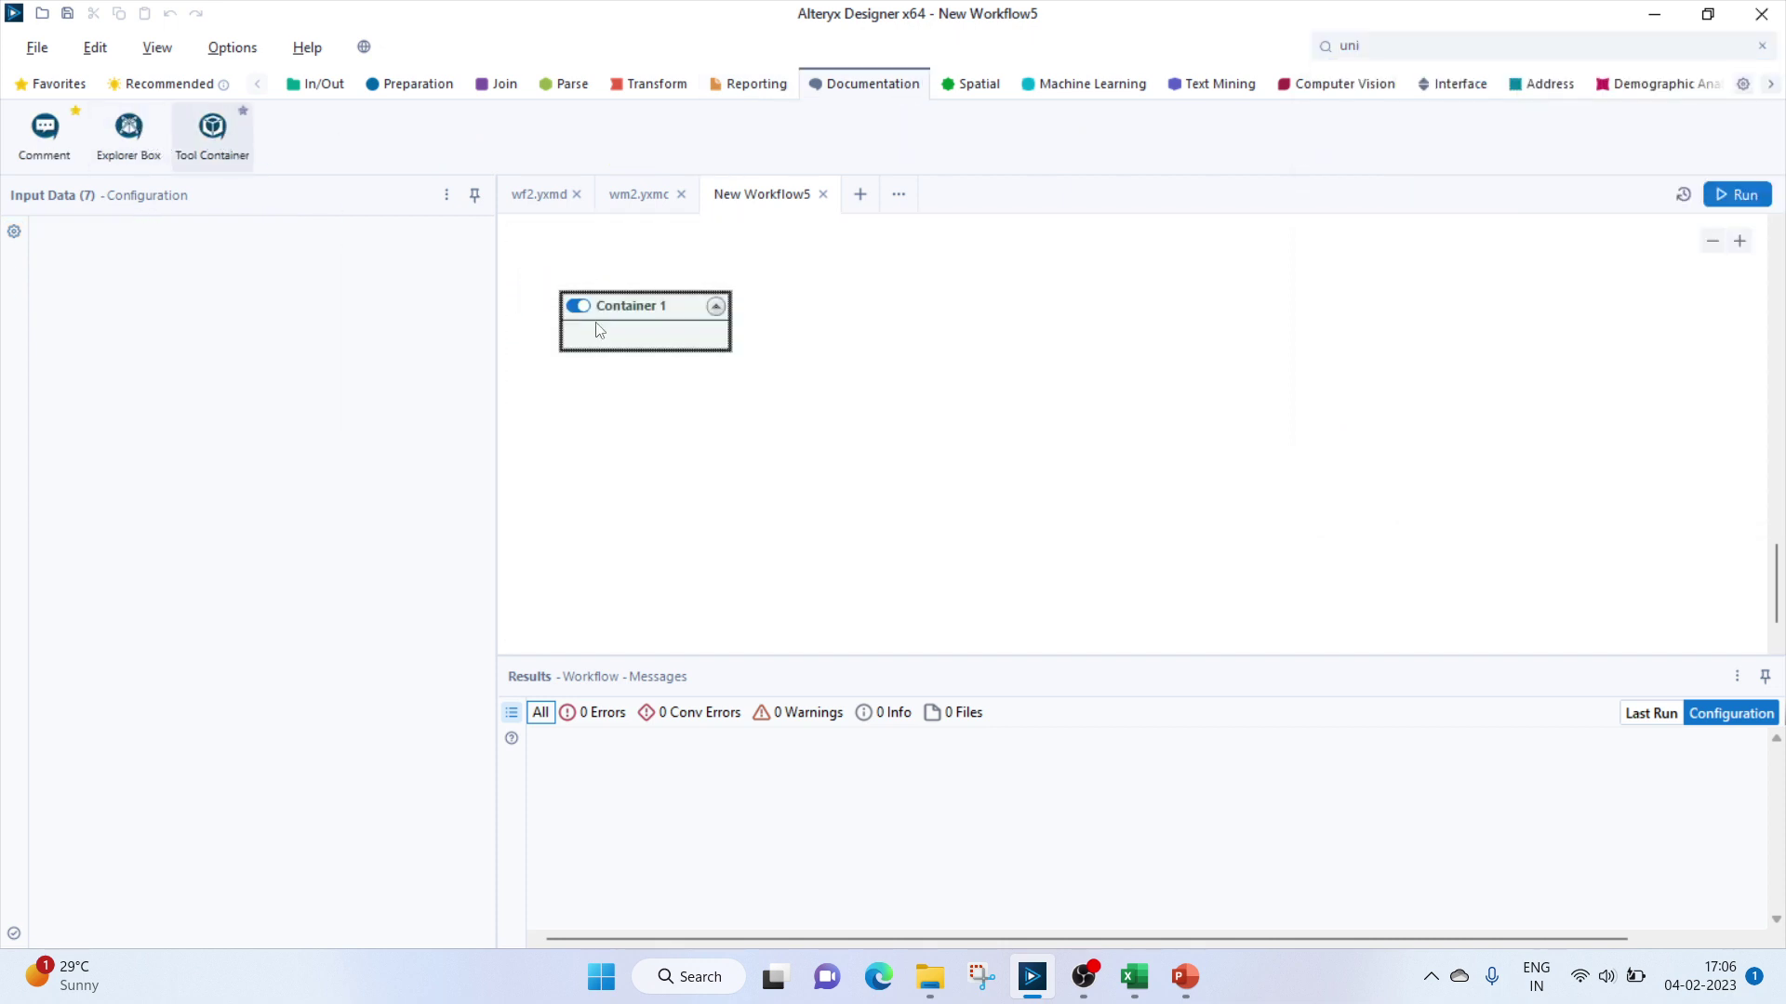
click(1348, 45)
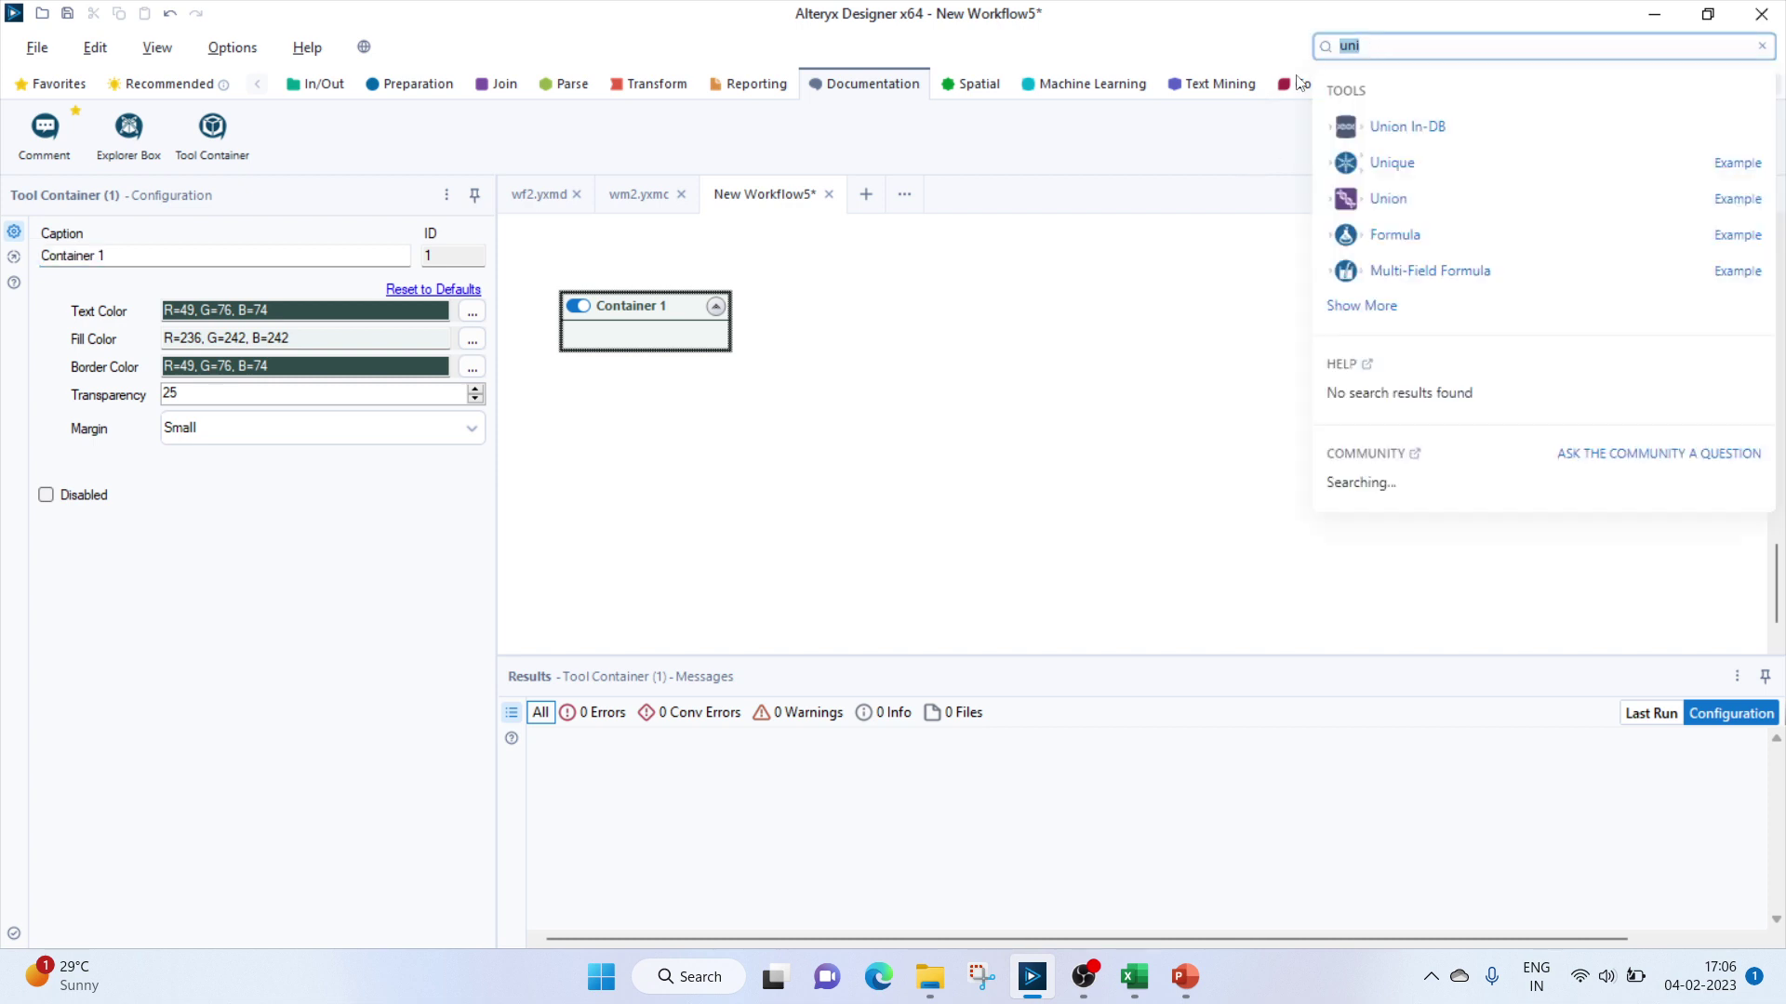
click(1444, 84)
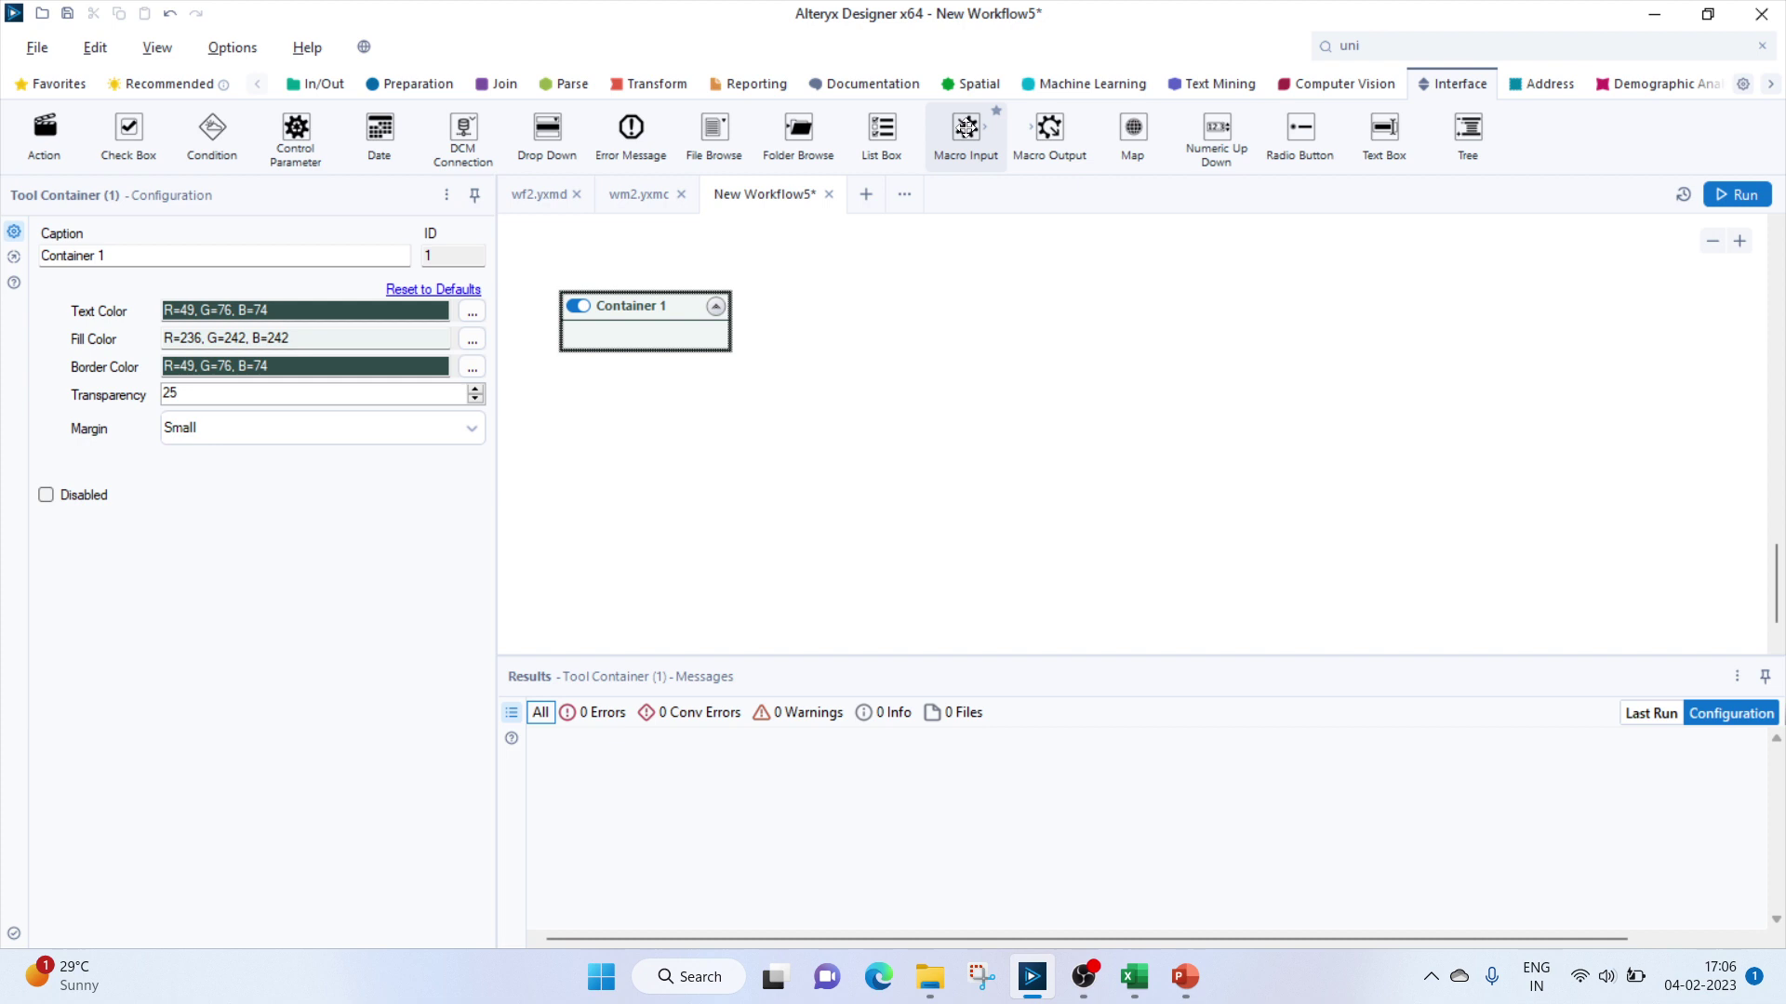
drag(966, 128, 656, 340)
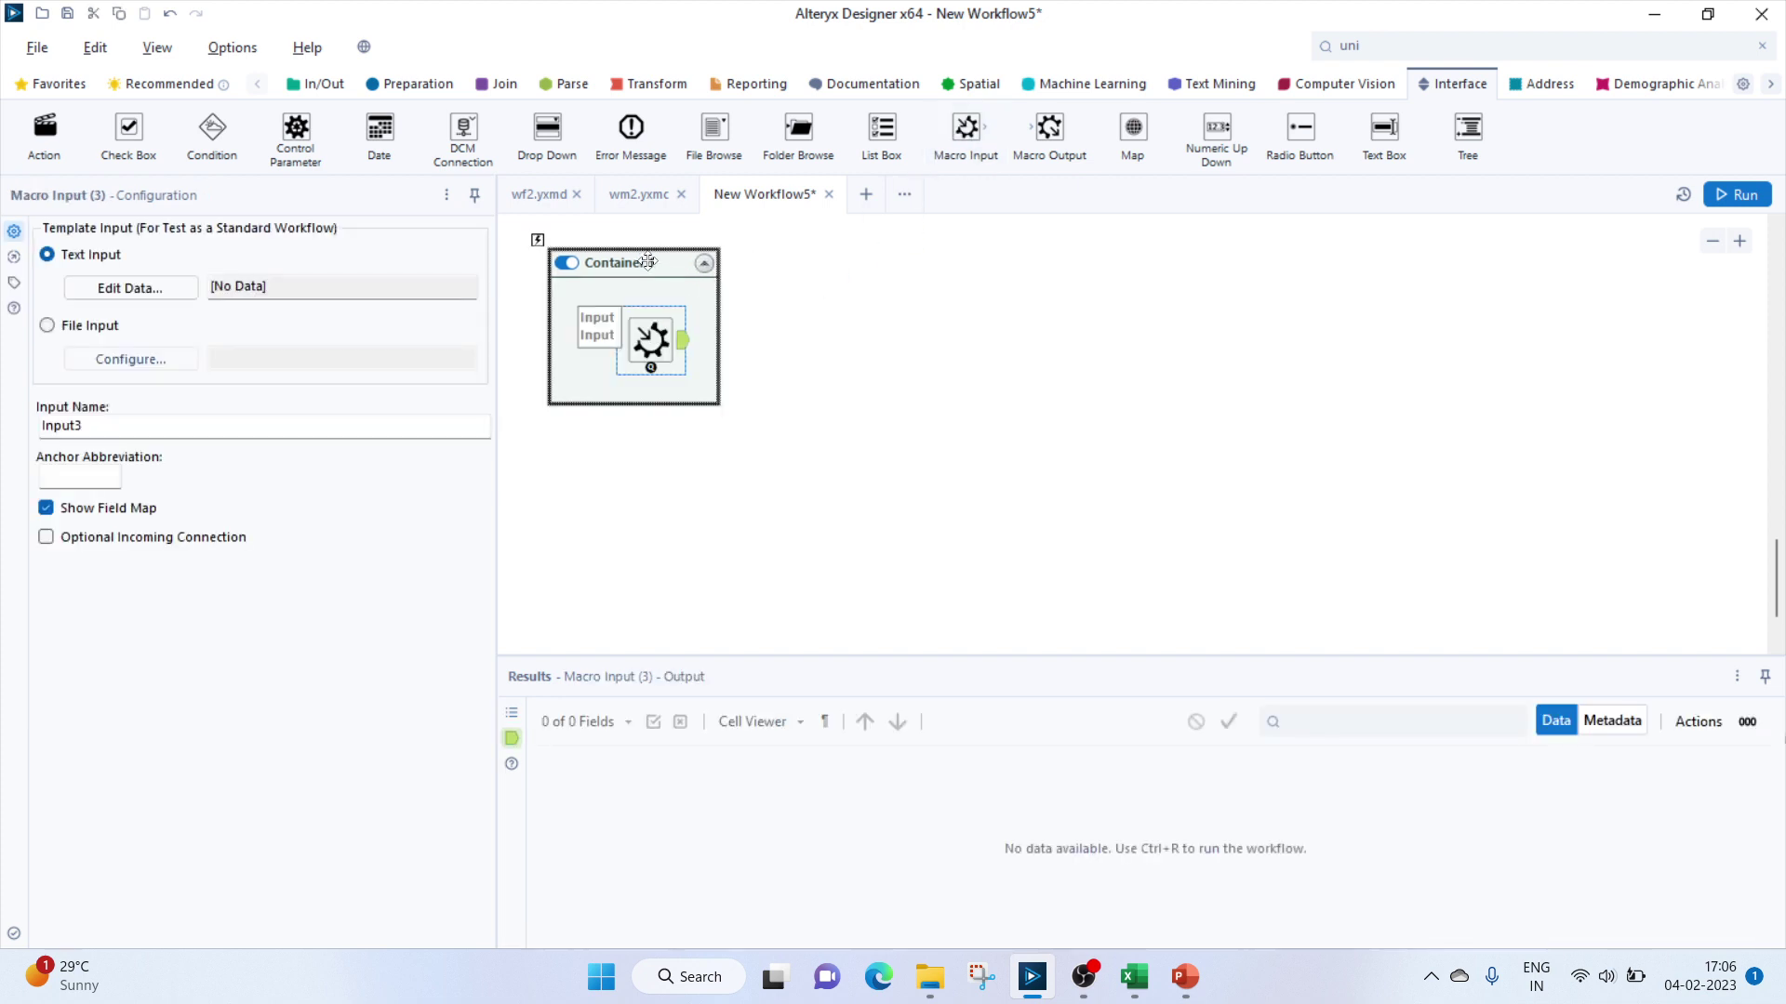
Rename the container's caption to 'Input'.
double_click(615, 261)
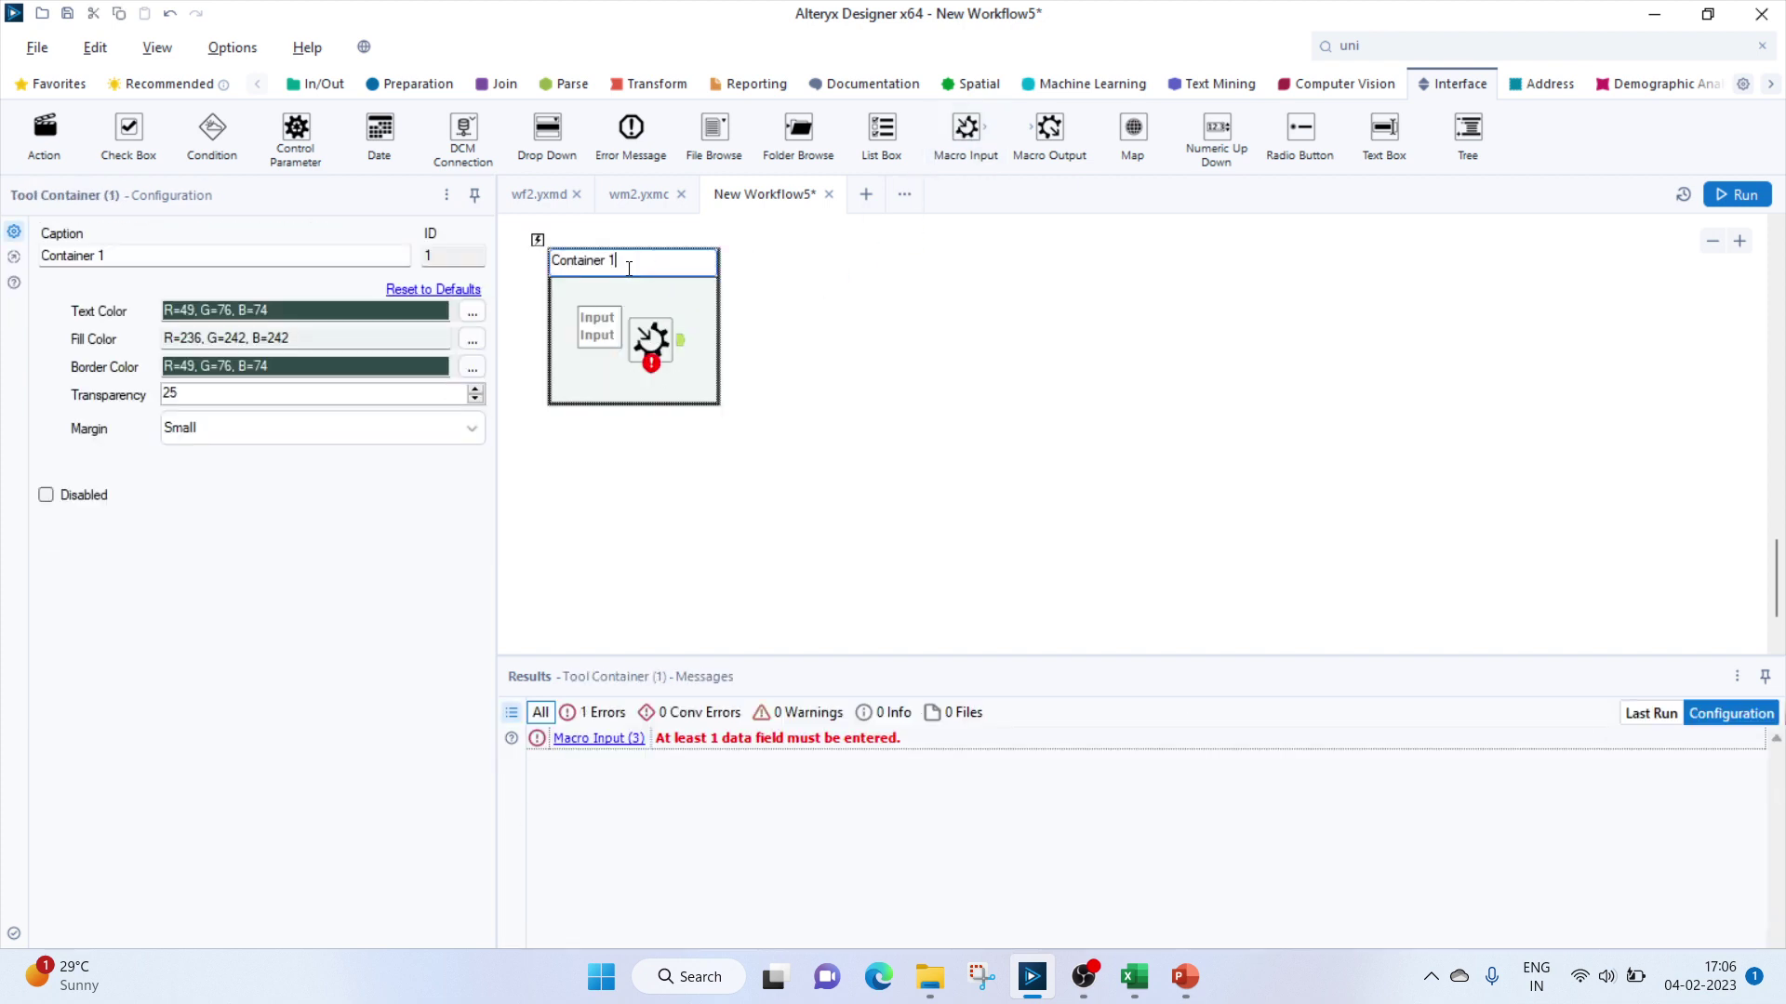
drag(621, 261, 539, 265)
text(Macro)
key(ctrl+a)
key(BackSpace)
click(595, 456)
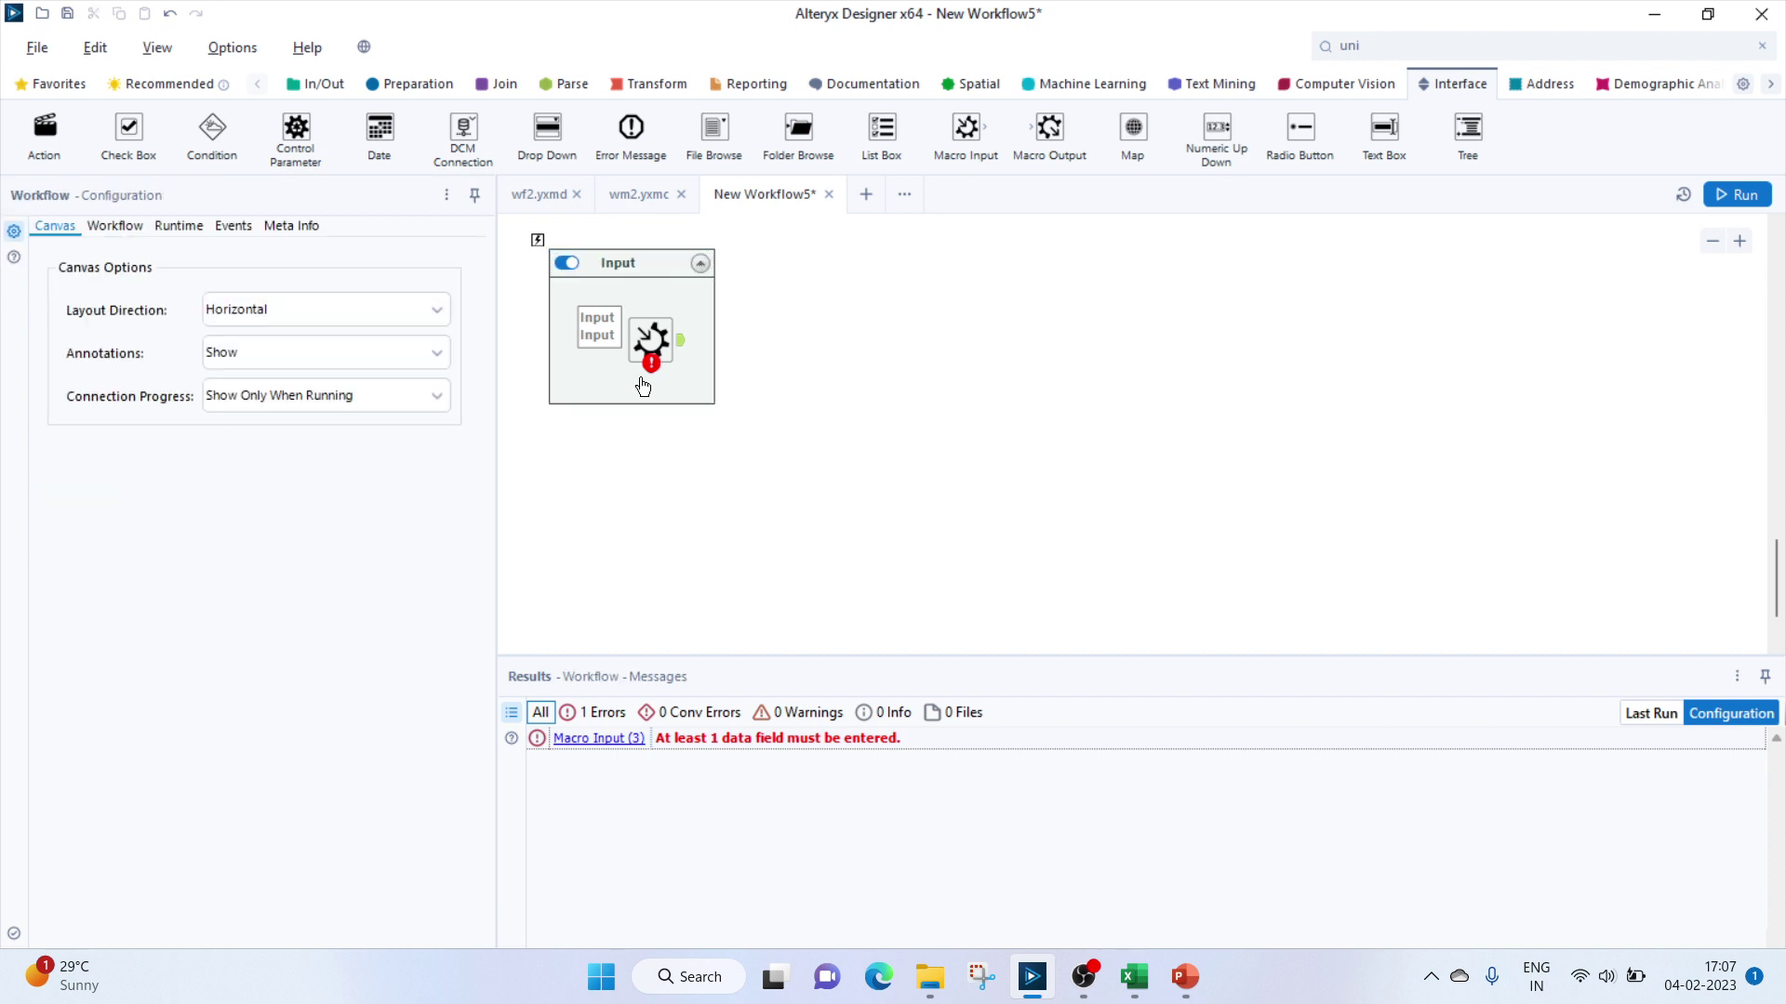
Give the Macro Input template data a Sample column with one row, Sheet1.
click(651, 339)
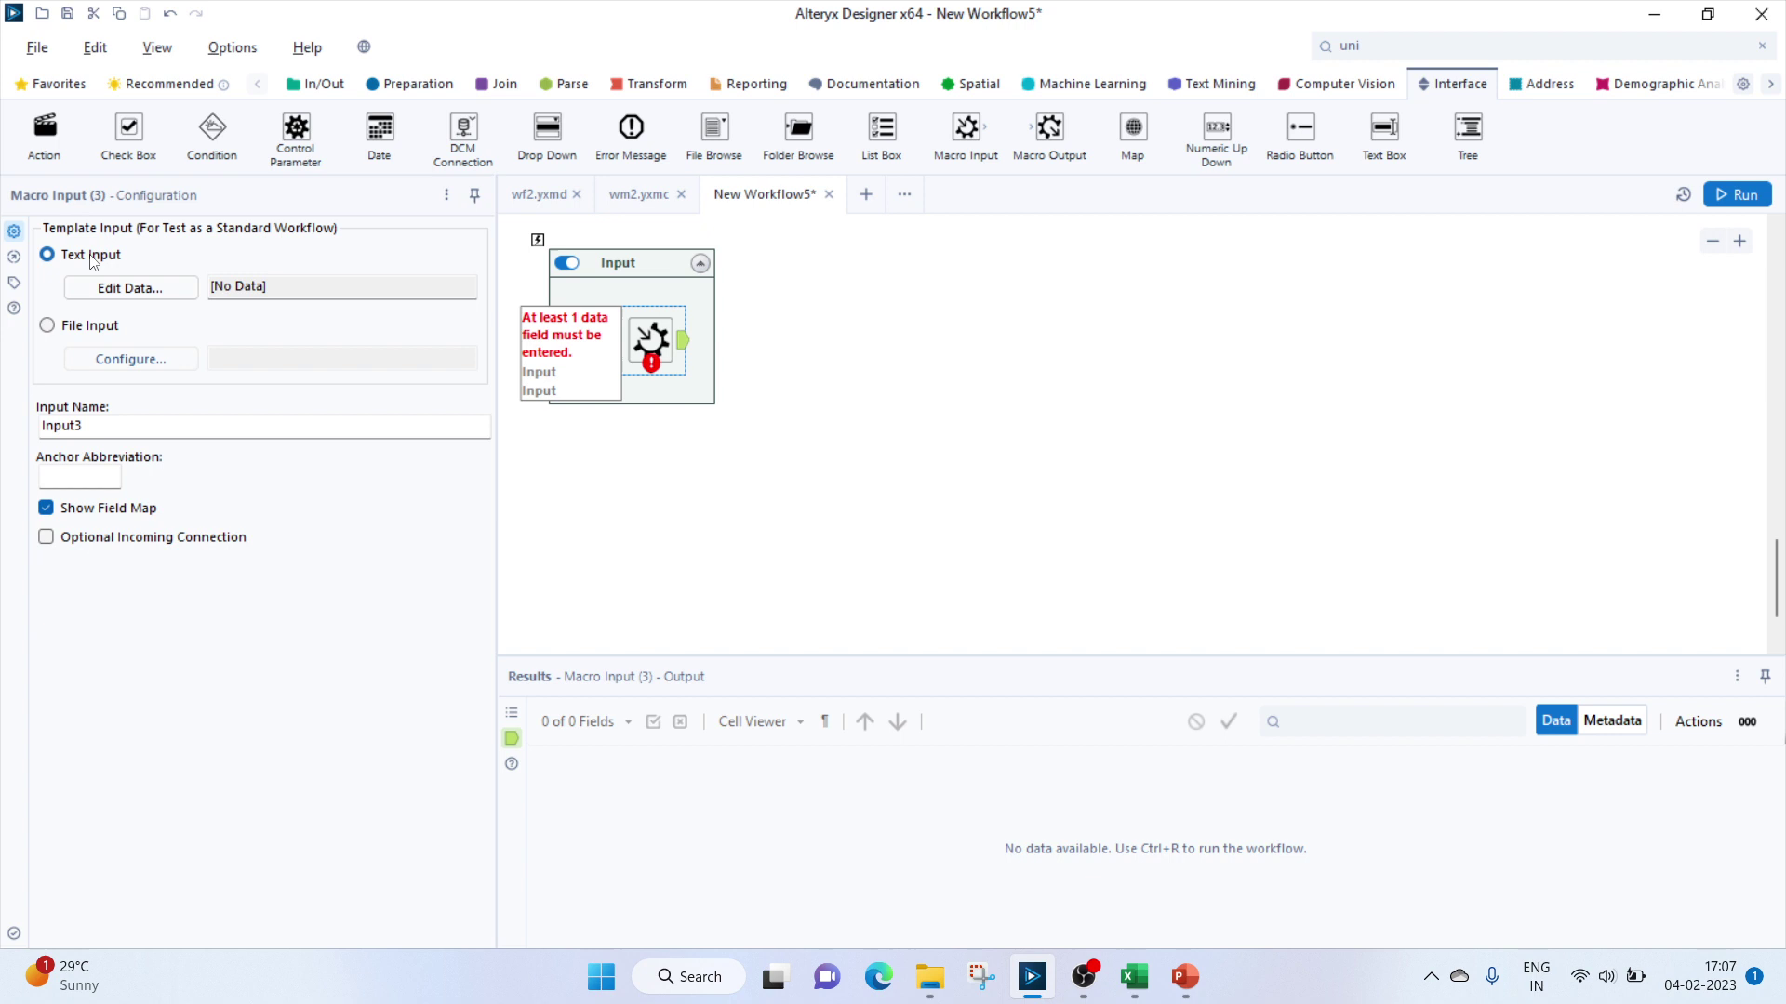
click(108, 292)
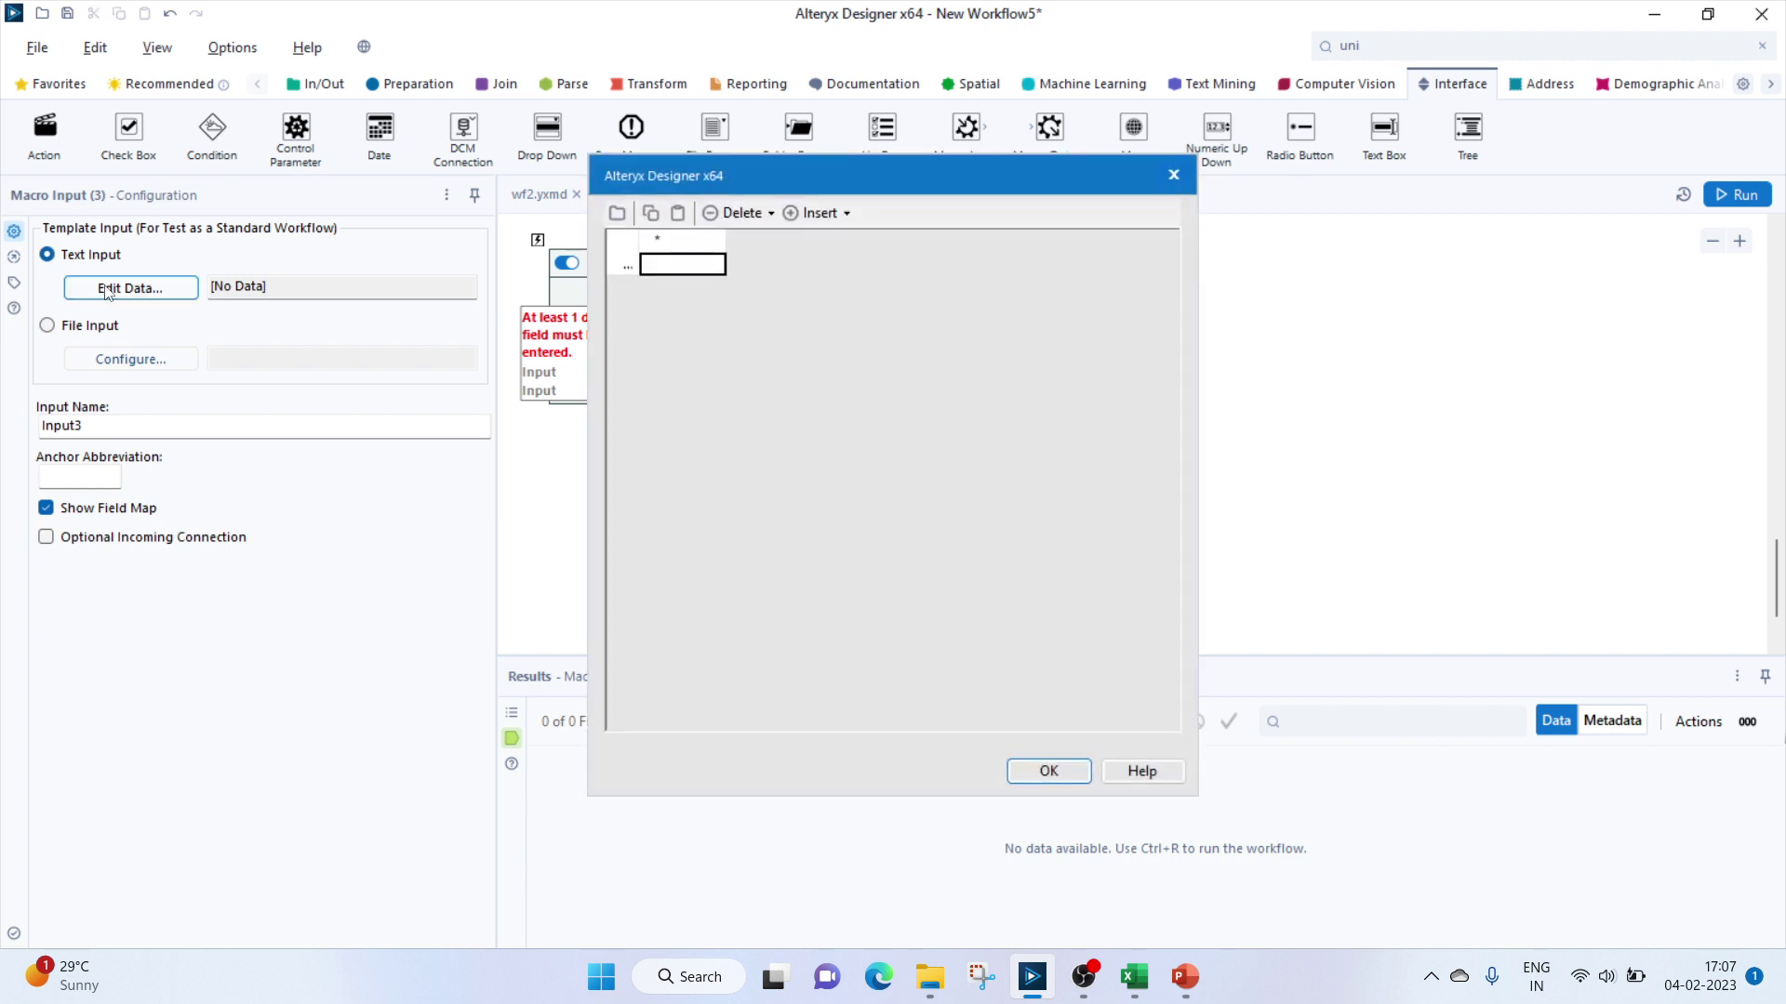
click(663, 240)
text(Sample)
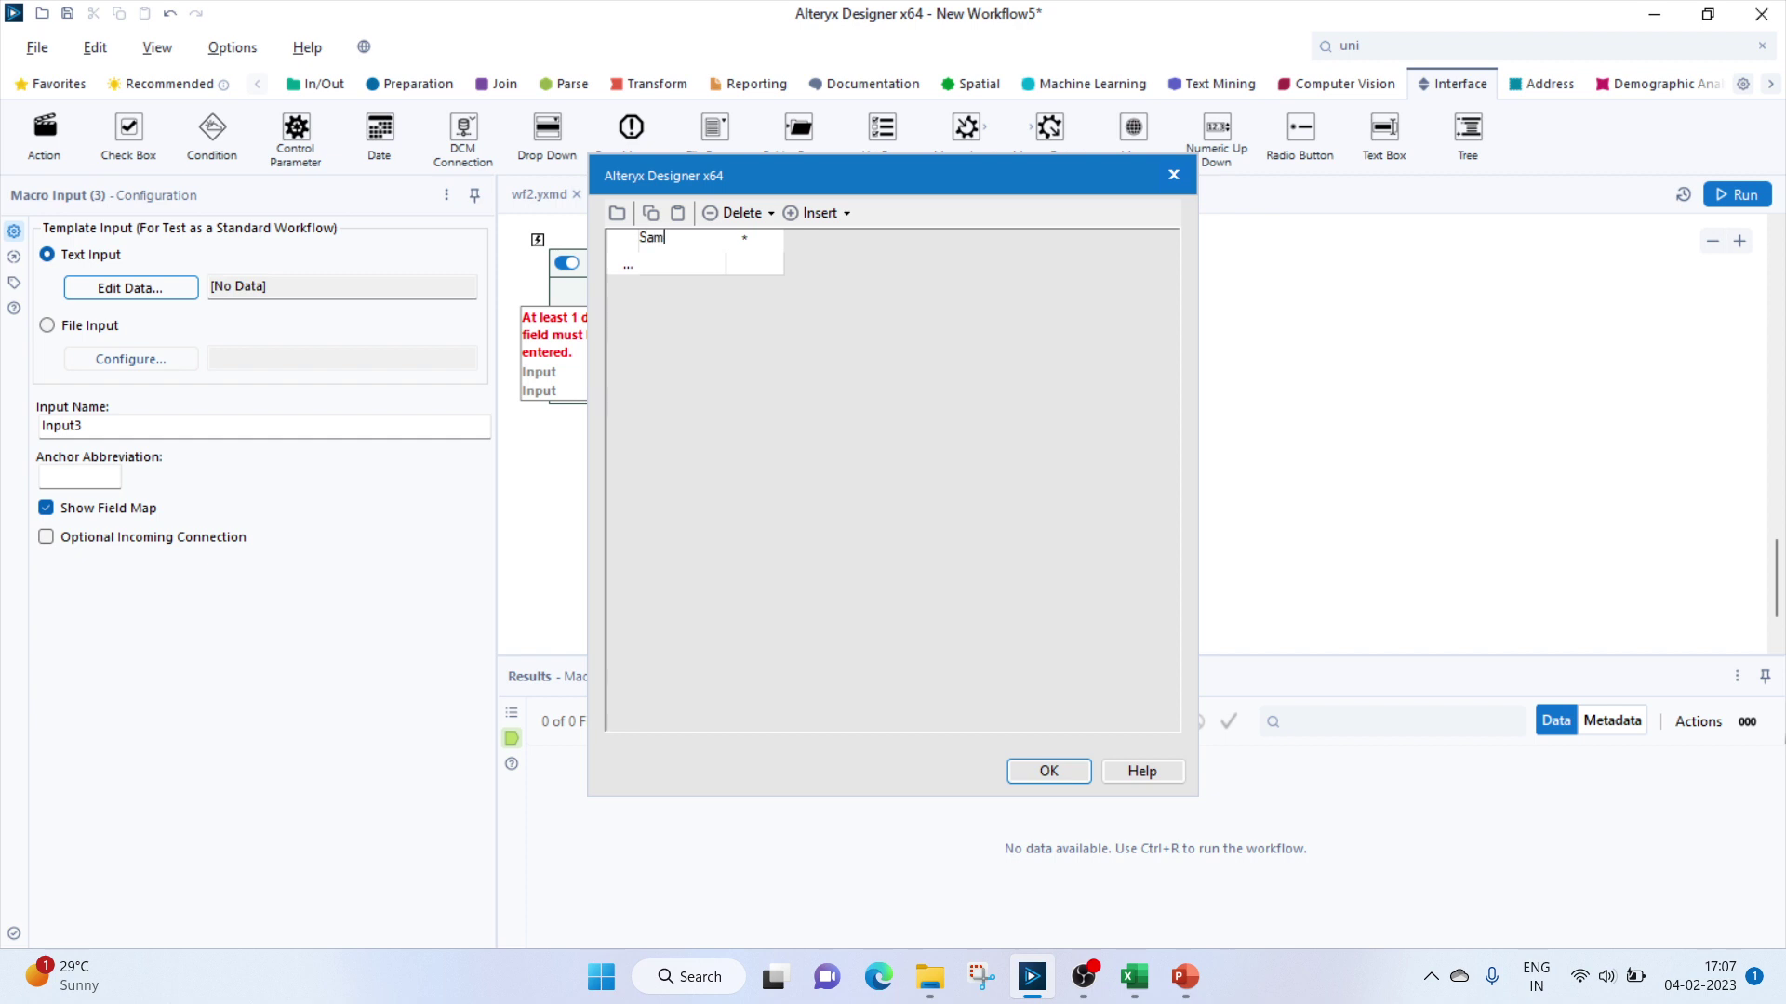
click(673, 269)
text(Sh)
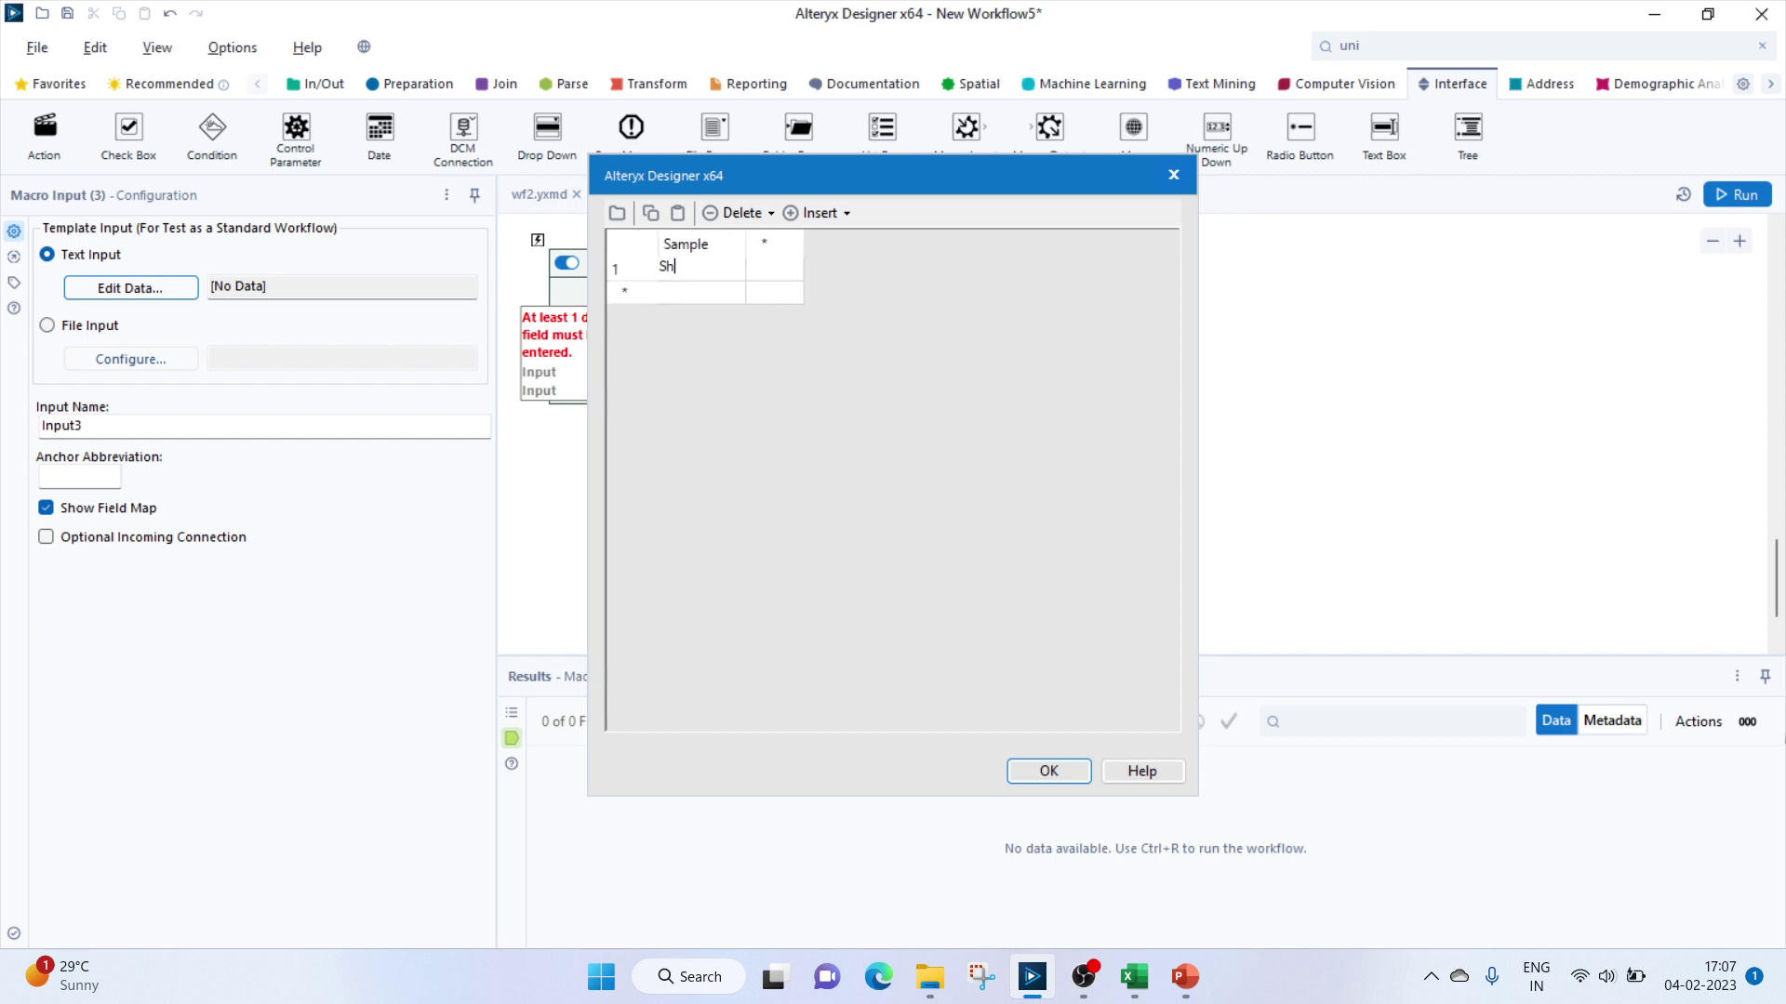
text(eet1)
click(1049, 771)
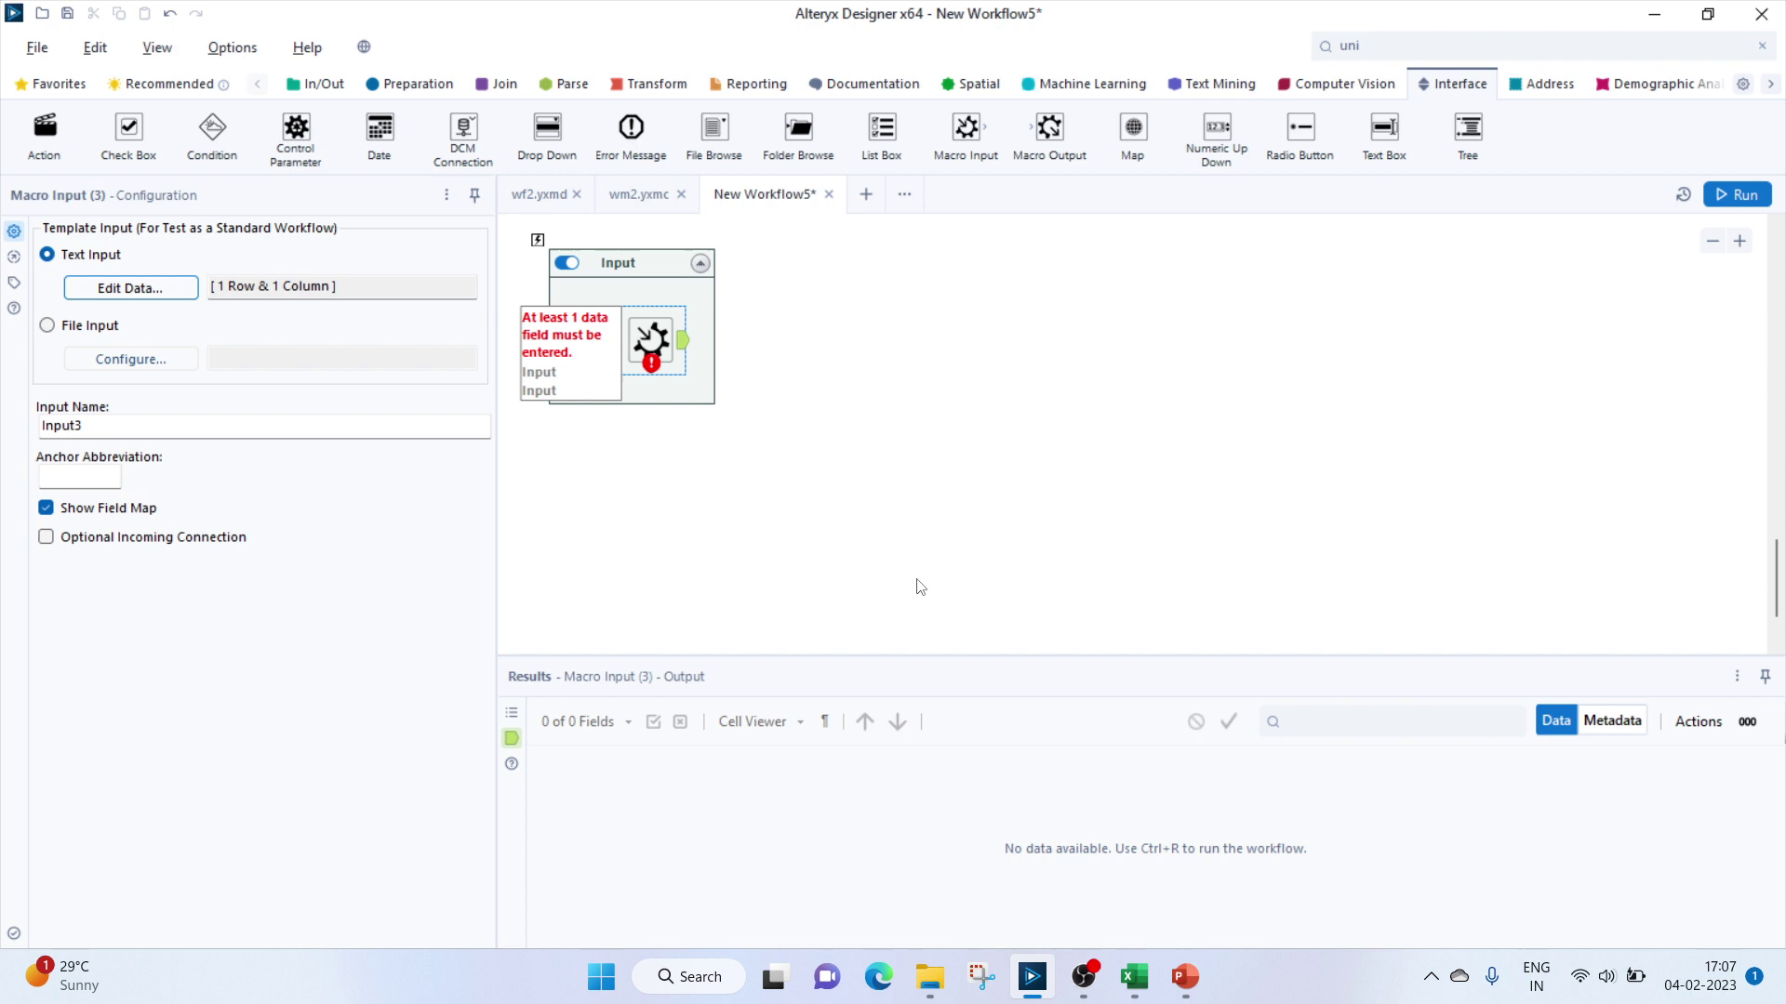
click(629, 266)
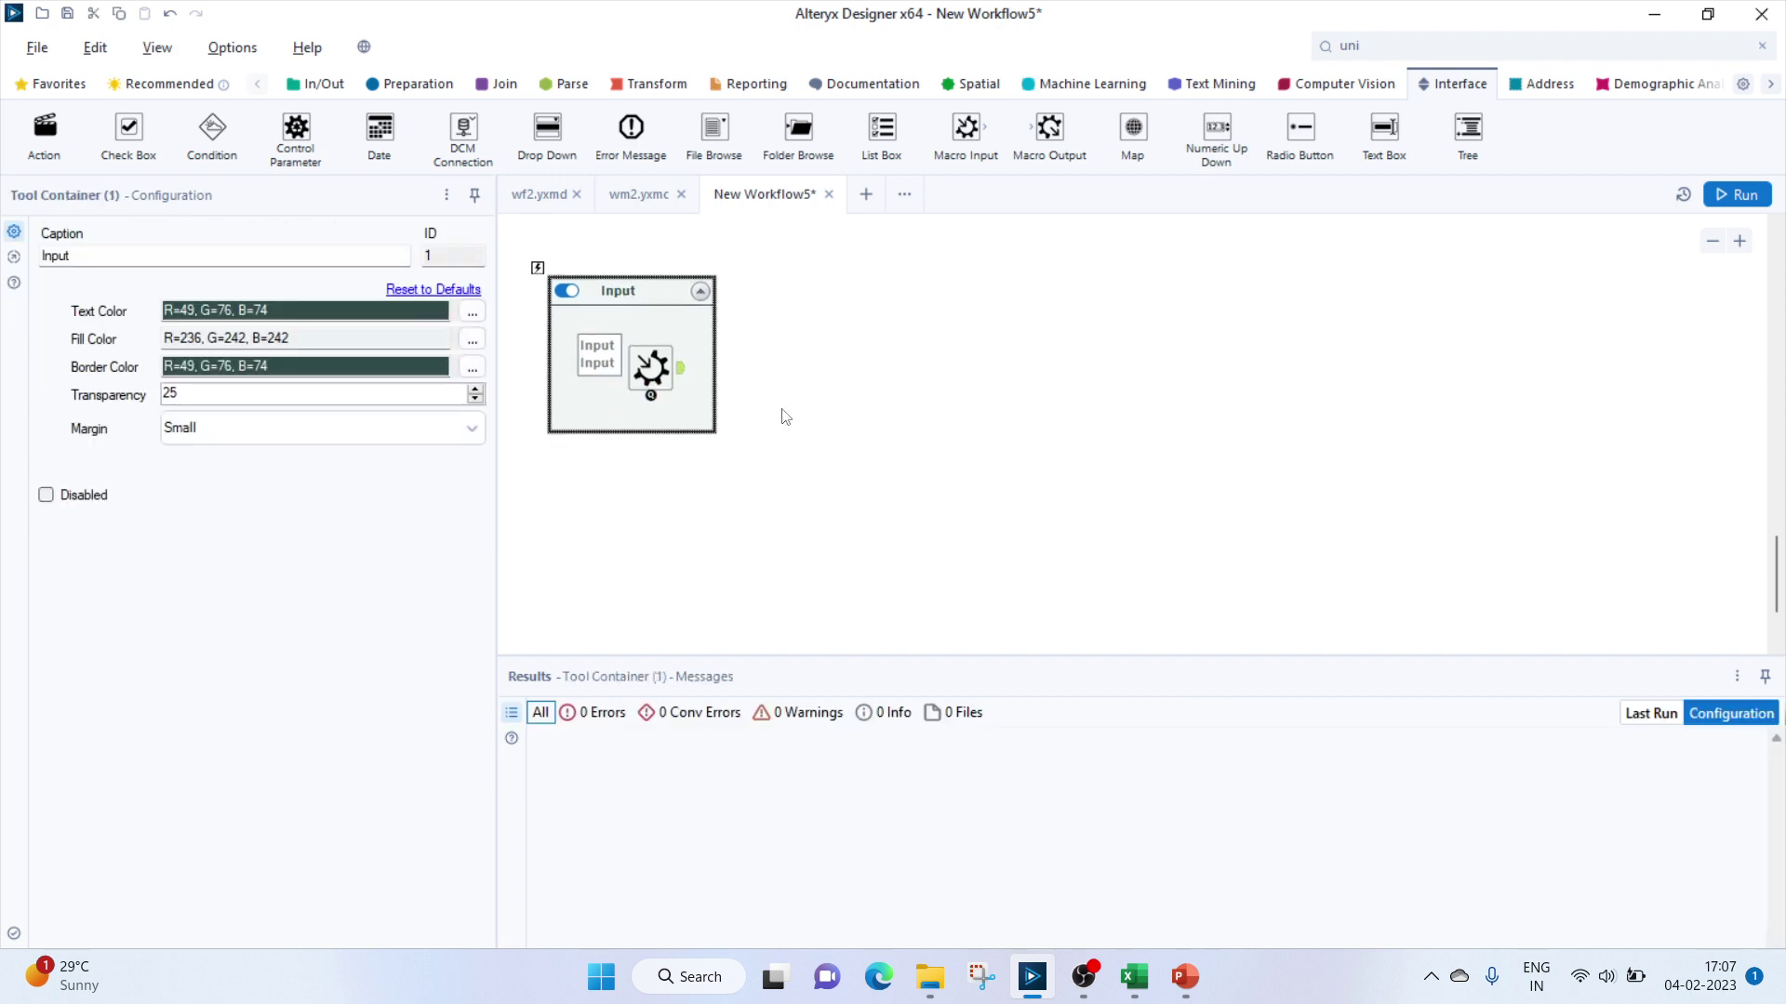
Add a Filter tool and a second container captioned 'Filter', then move the Filter tool inside.
click(429, 89)
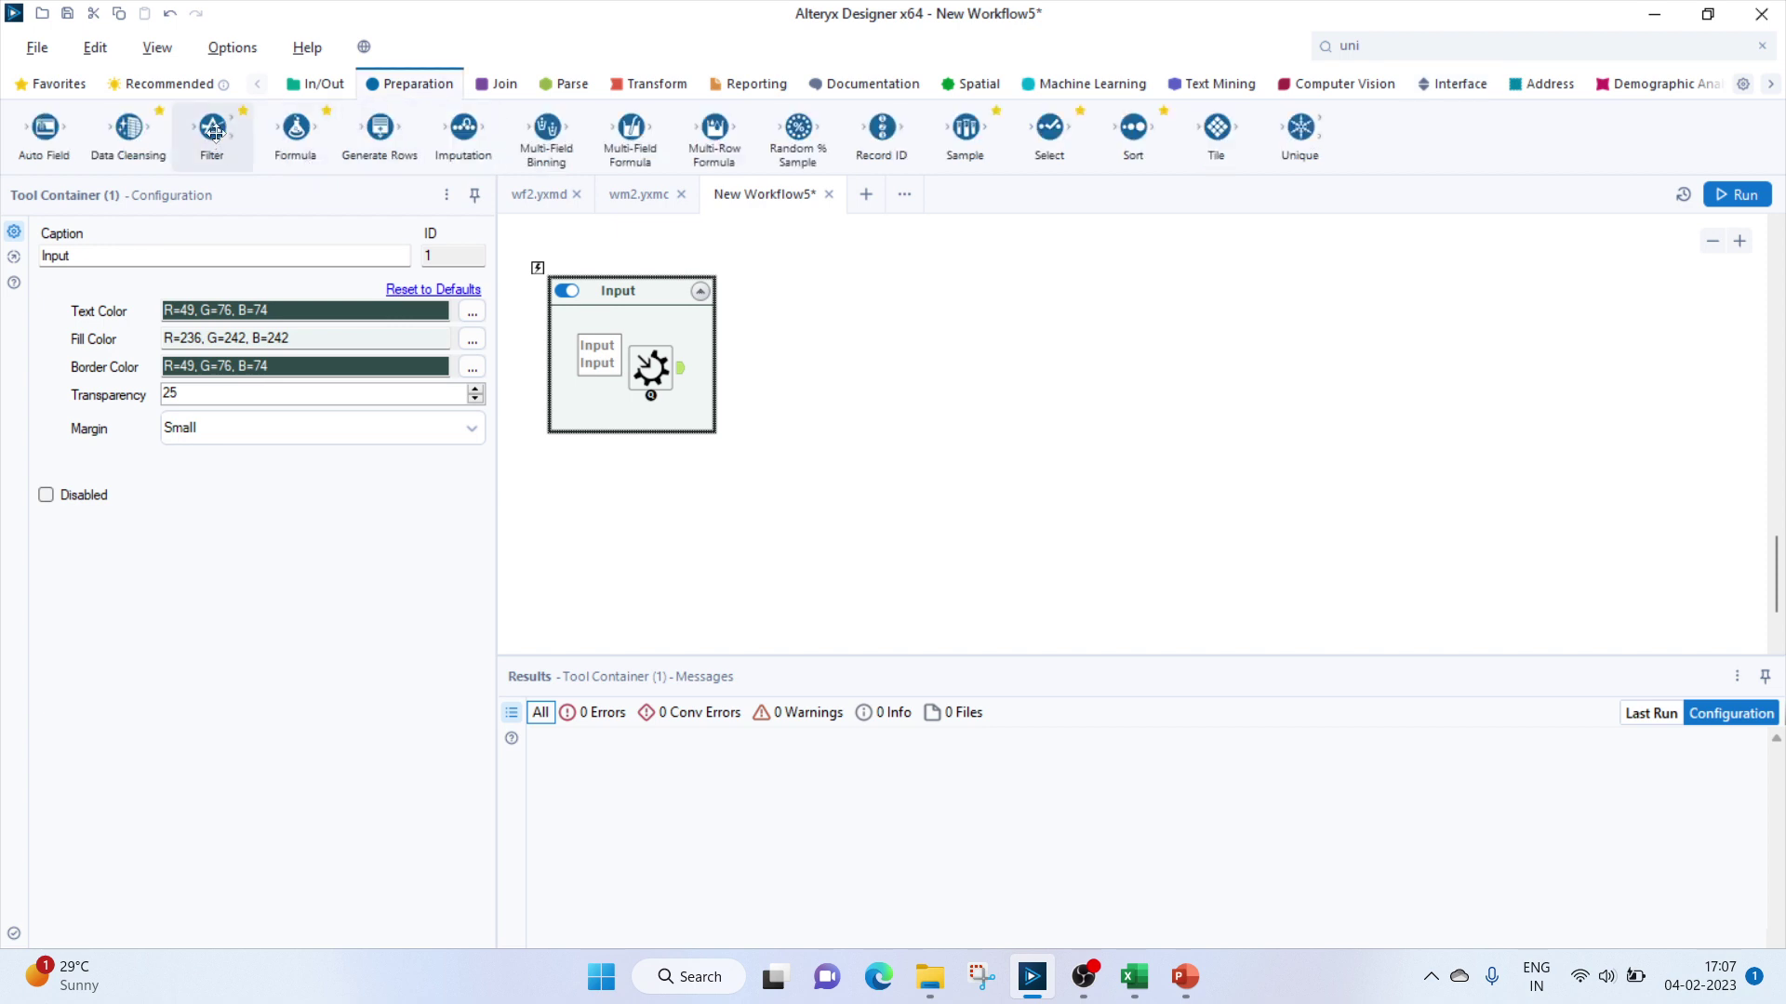
drag(212, 135, 795, 384)
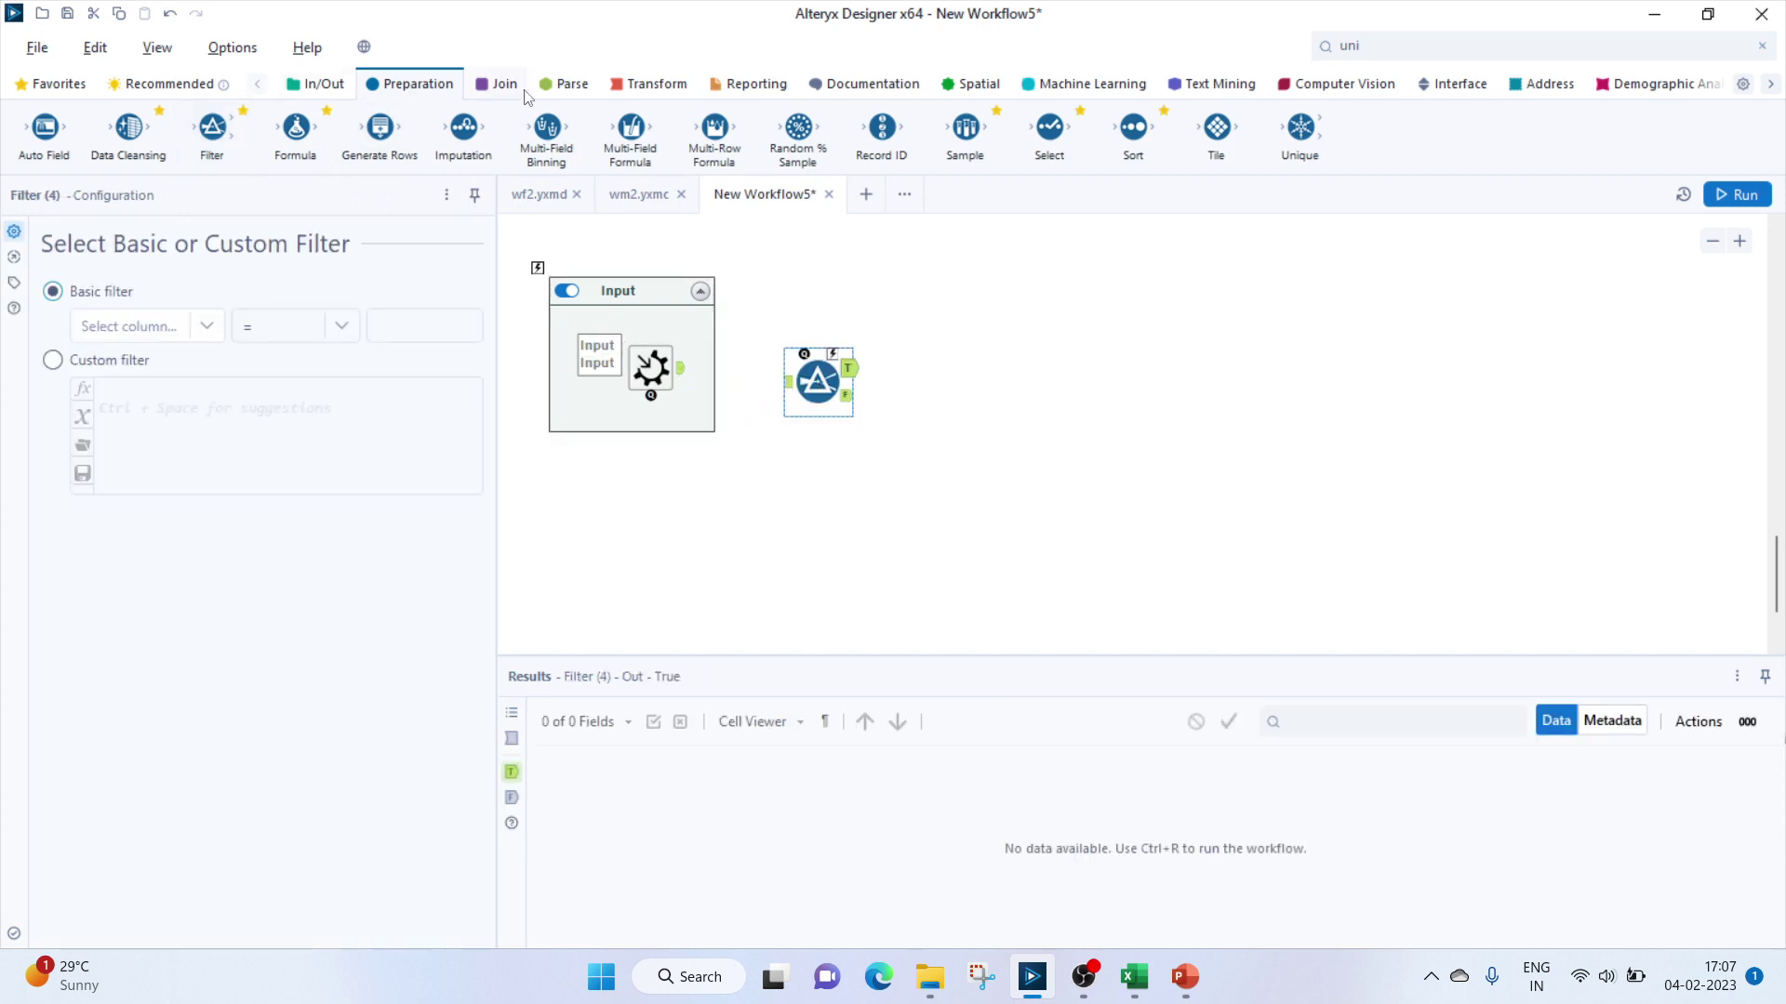
click(854, 84)
drag(212, 130, 941, 359)
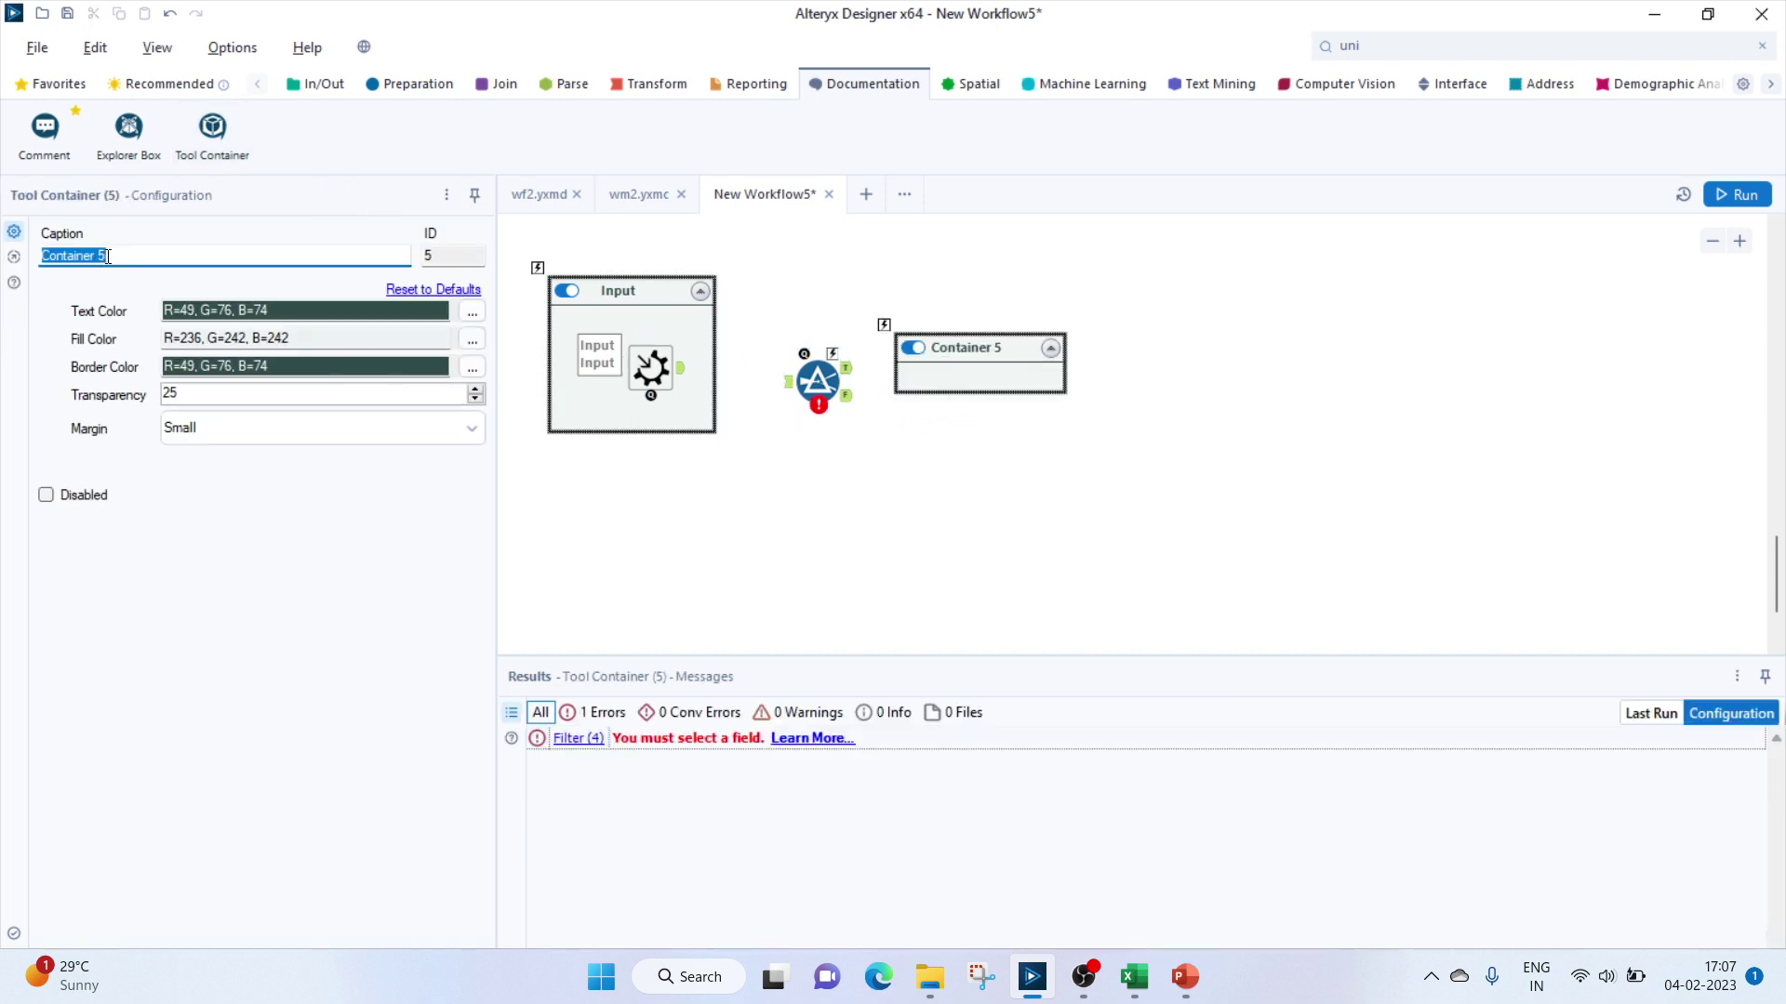
text(Pivot)
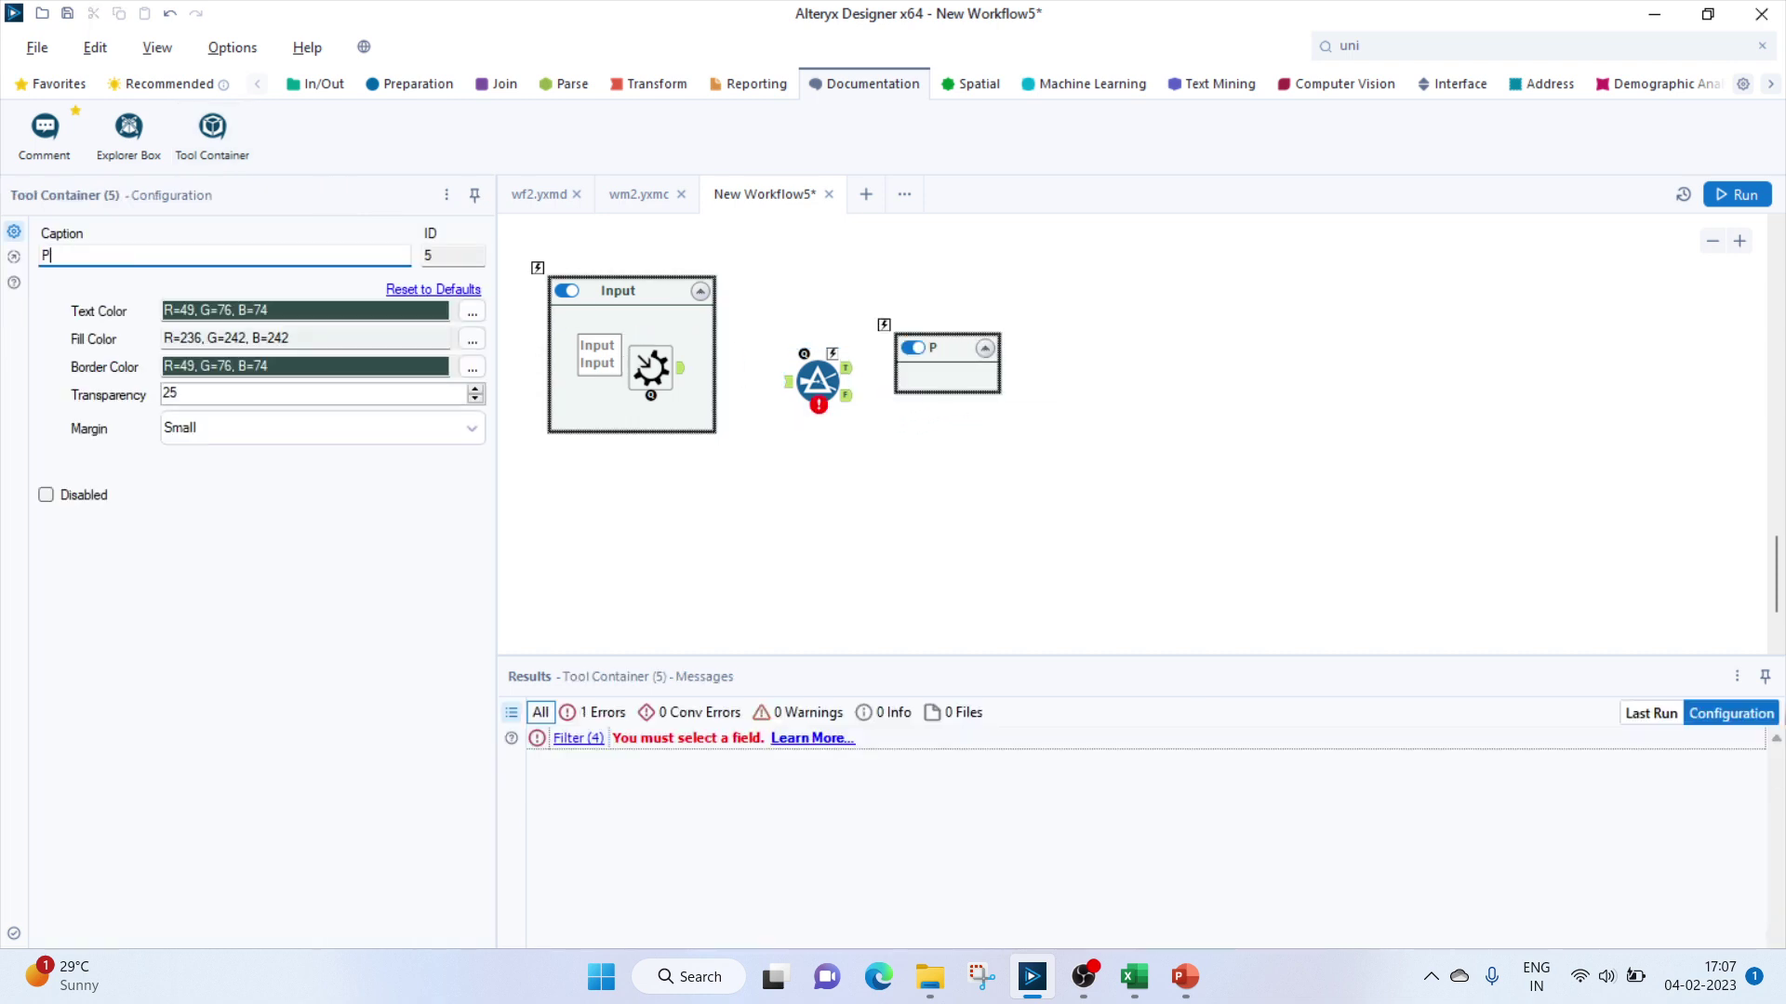
key(BackSpace)
key(BackSpace)
key(BackSpace)
key(BackSpace)
text(ilter)
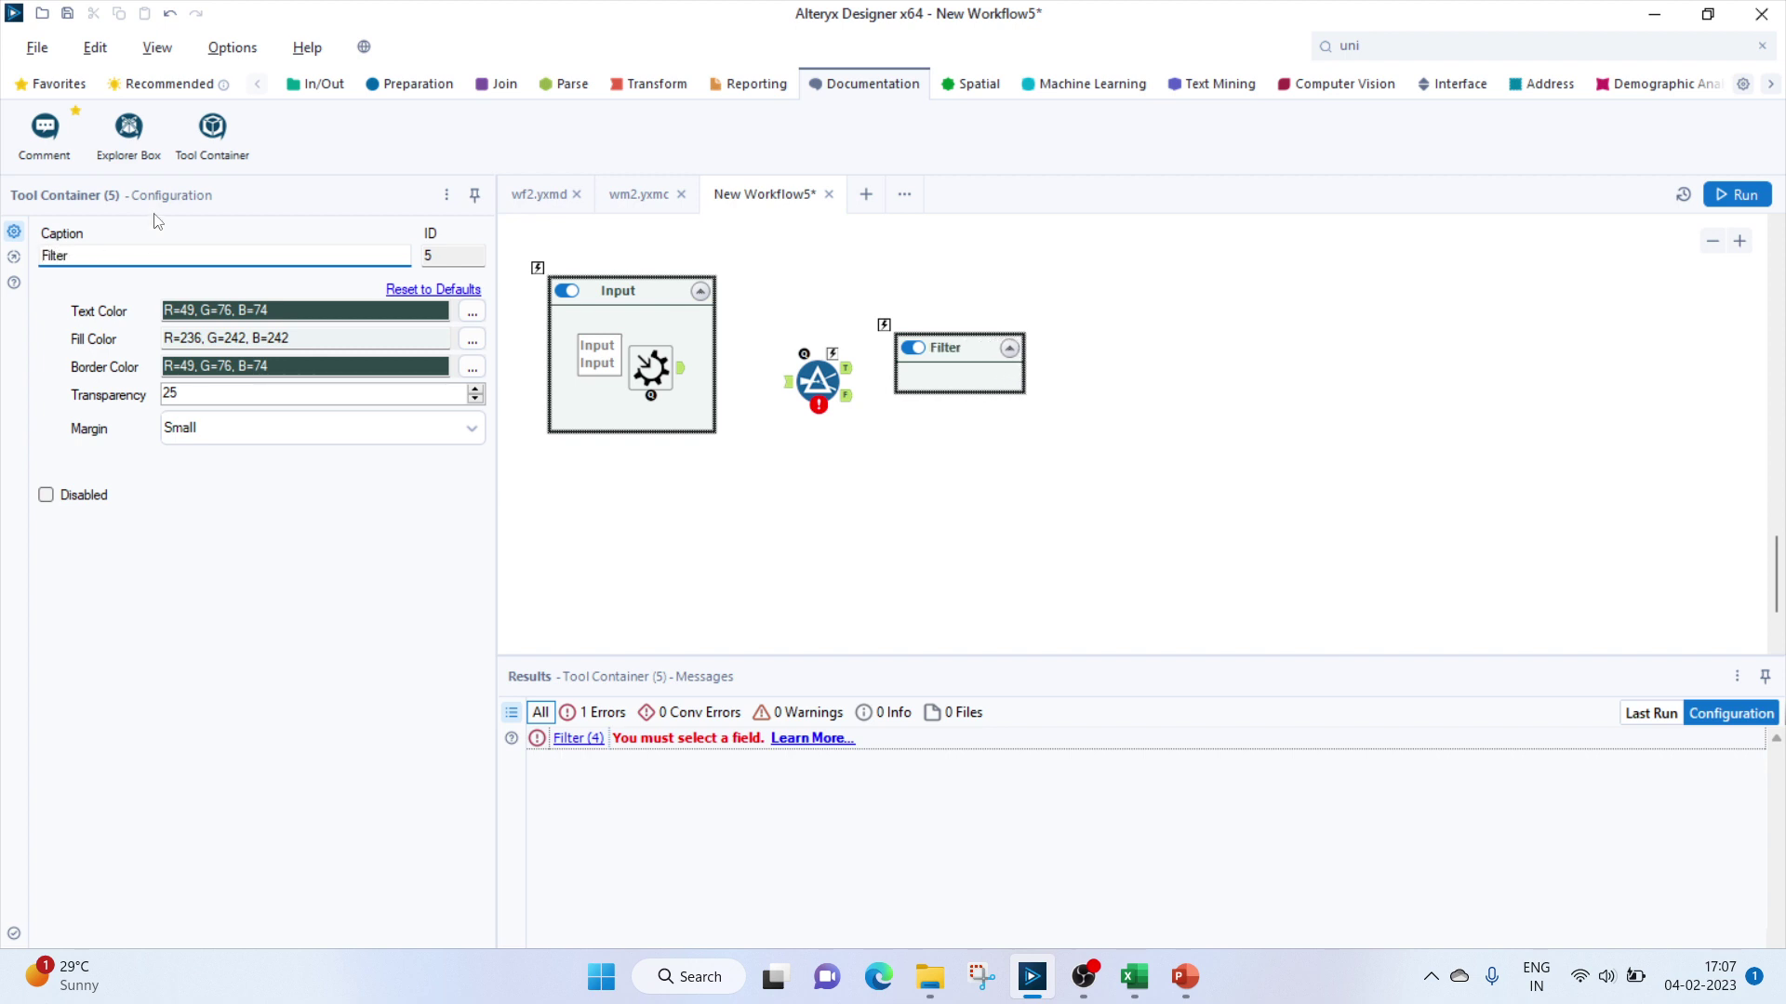
click(818, 382)
drag(817, 381, 944, 380)
Line up the Input and Filter containers and connect the Macro Input output to the Filter.
drag(950, 316, 880, 444)
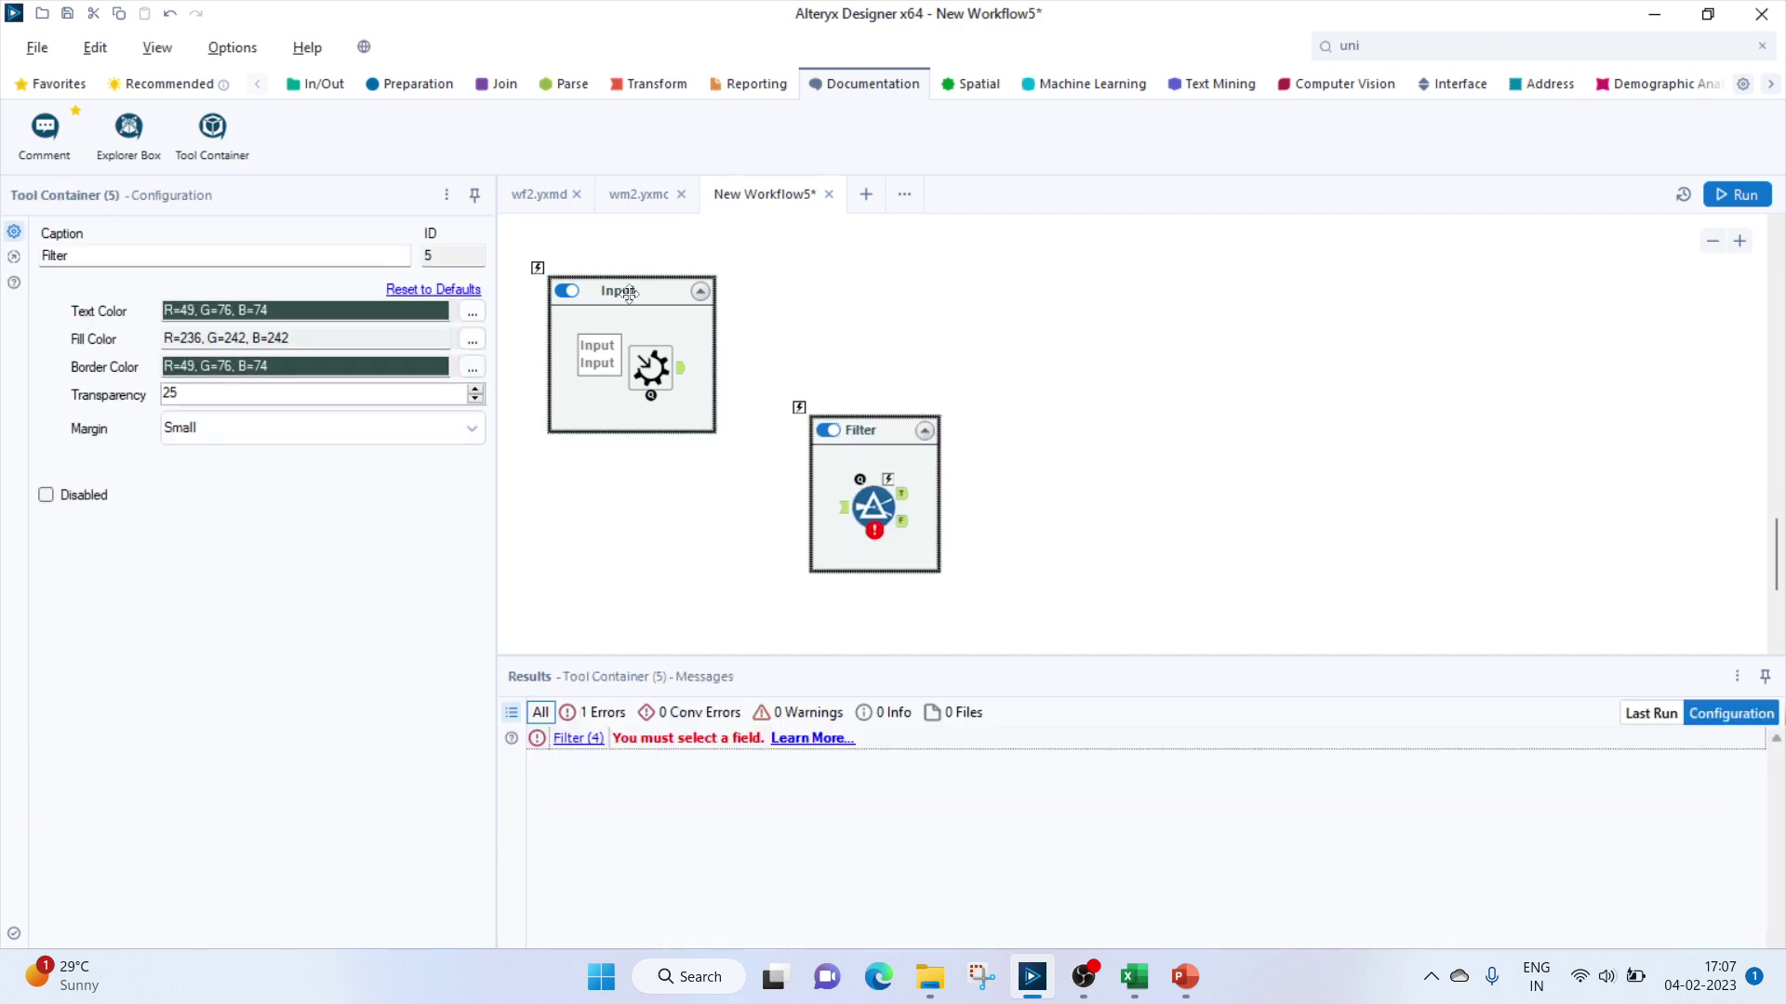
drag(627, 297, 598, 436)
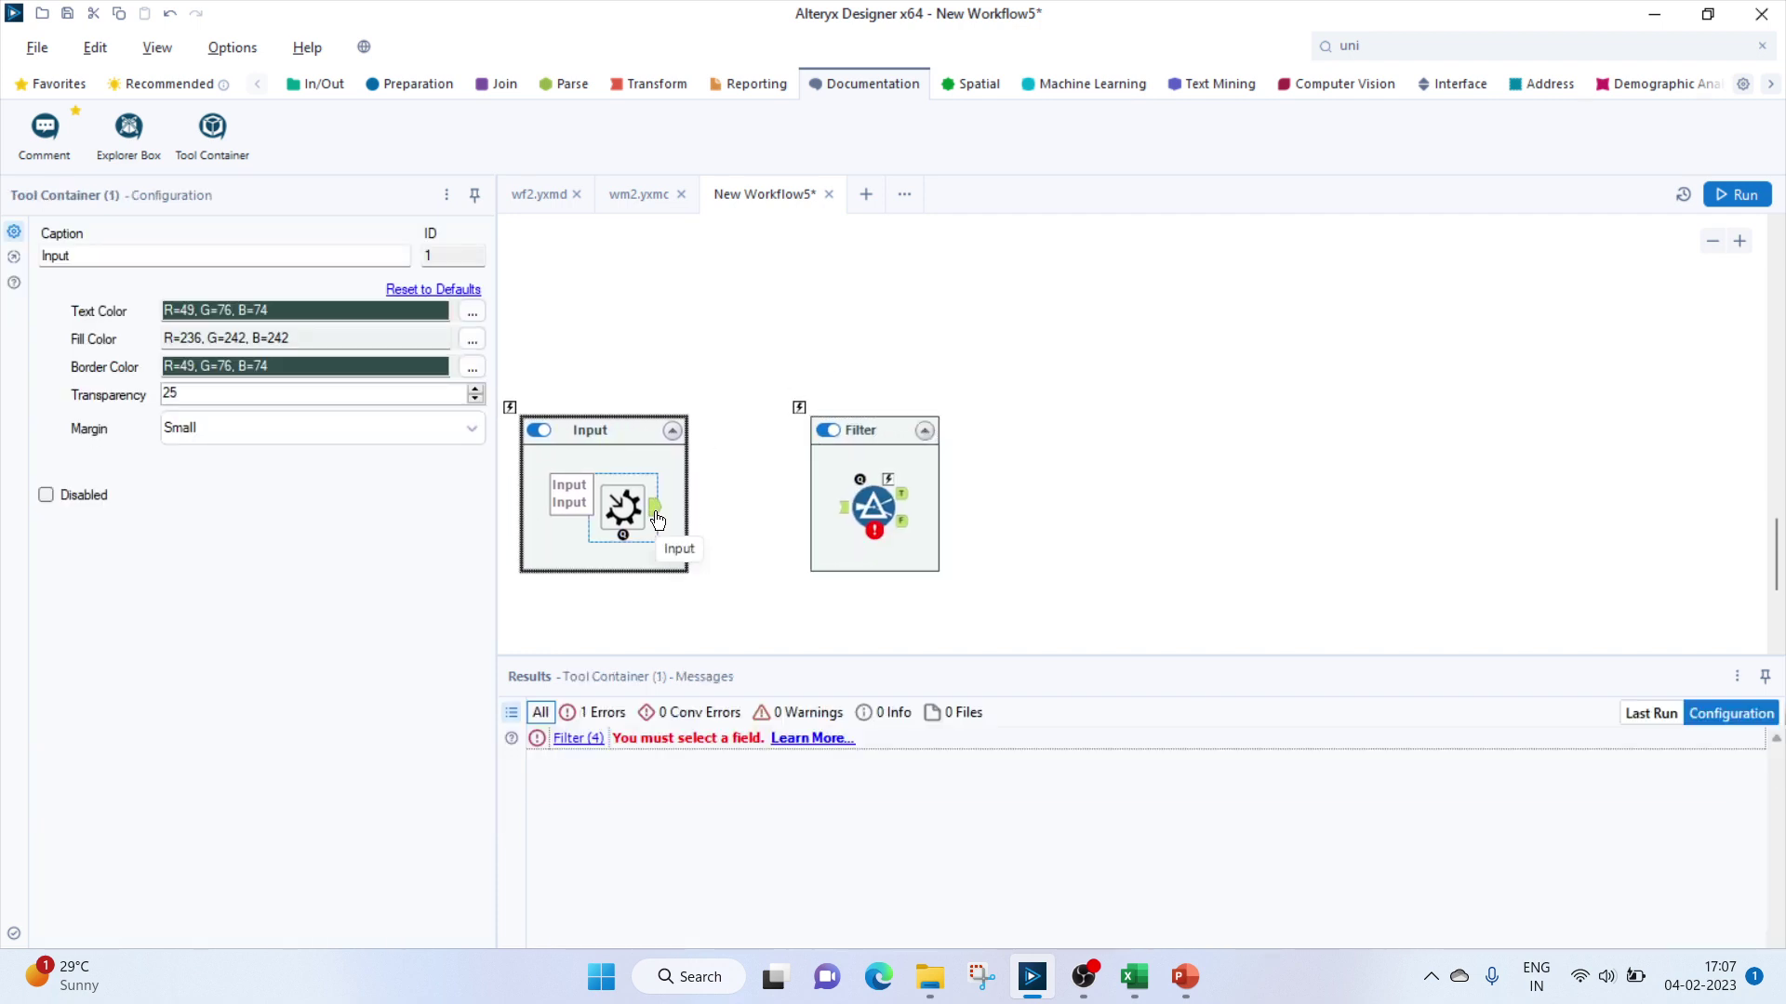
drag(655, 512, 843, 517)
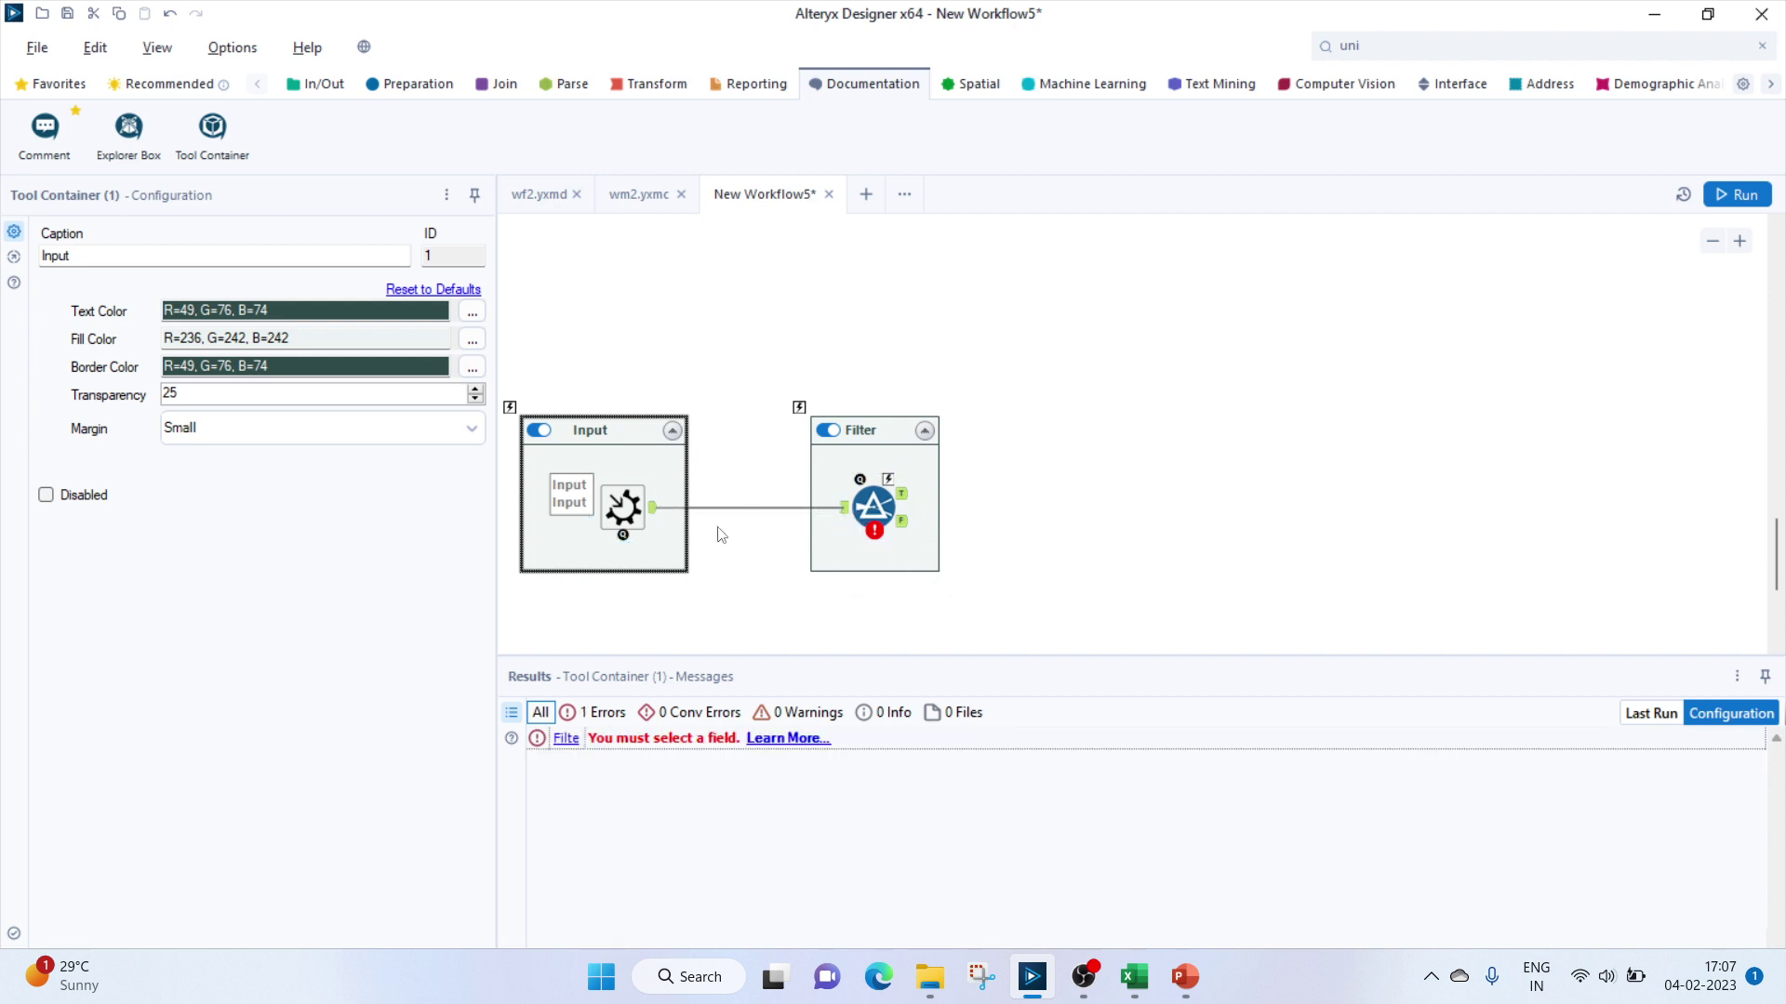
click(868, 507)
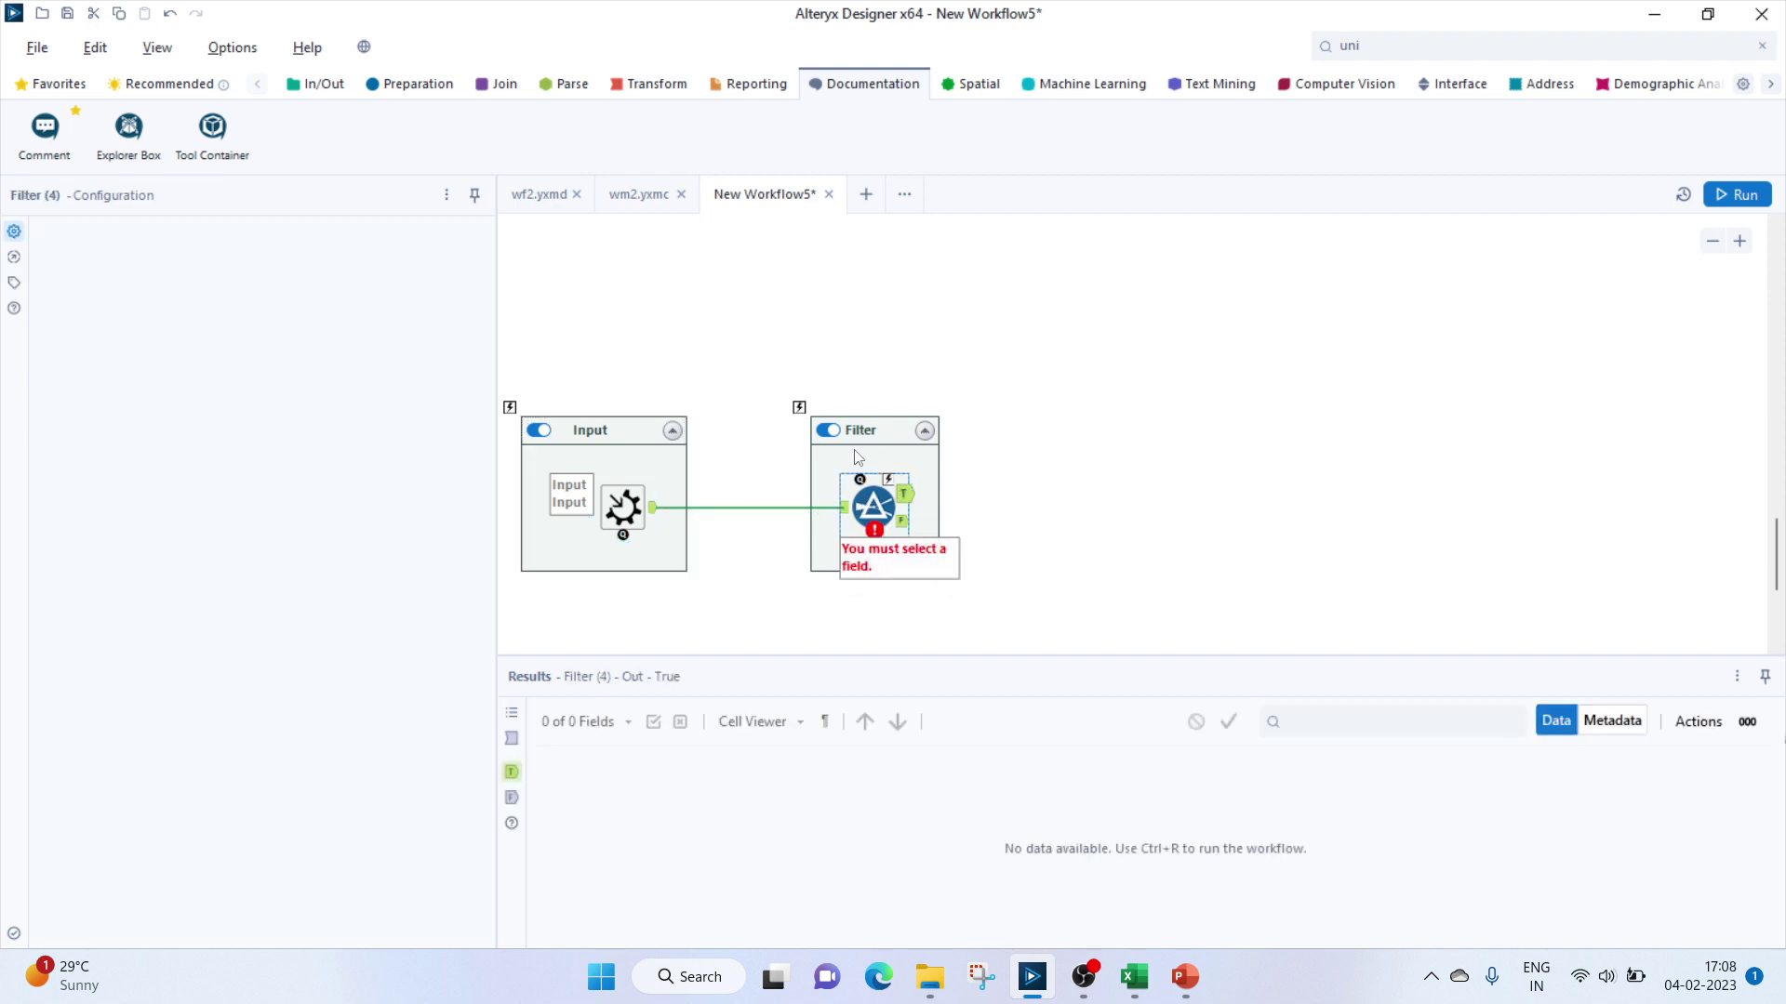
Set the Filter's custom expression to [Sample]="Sheet1".
click(52, 360)
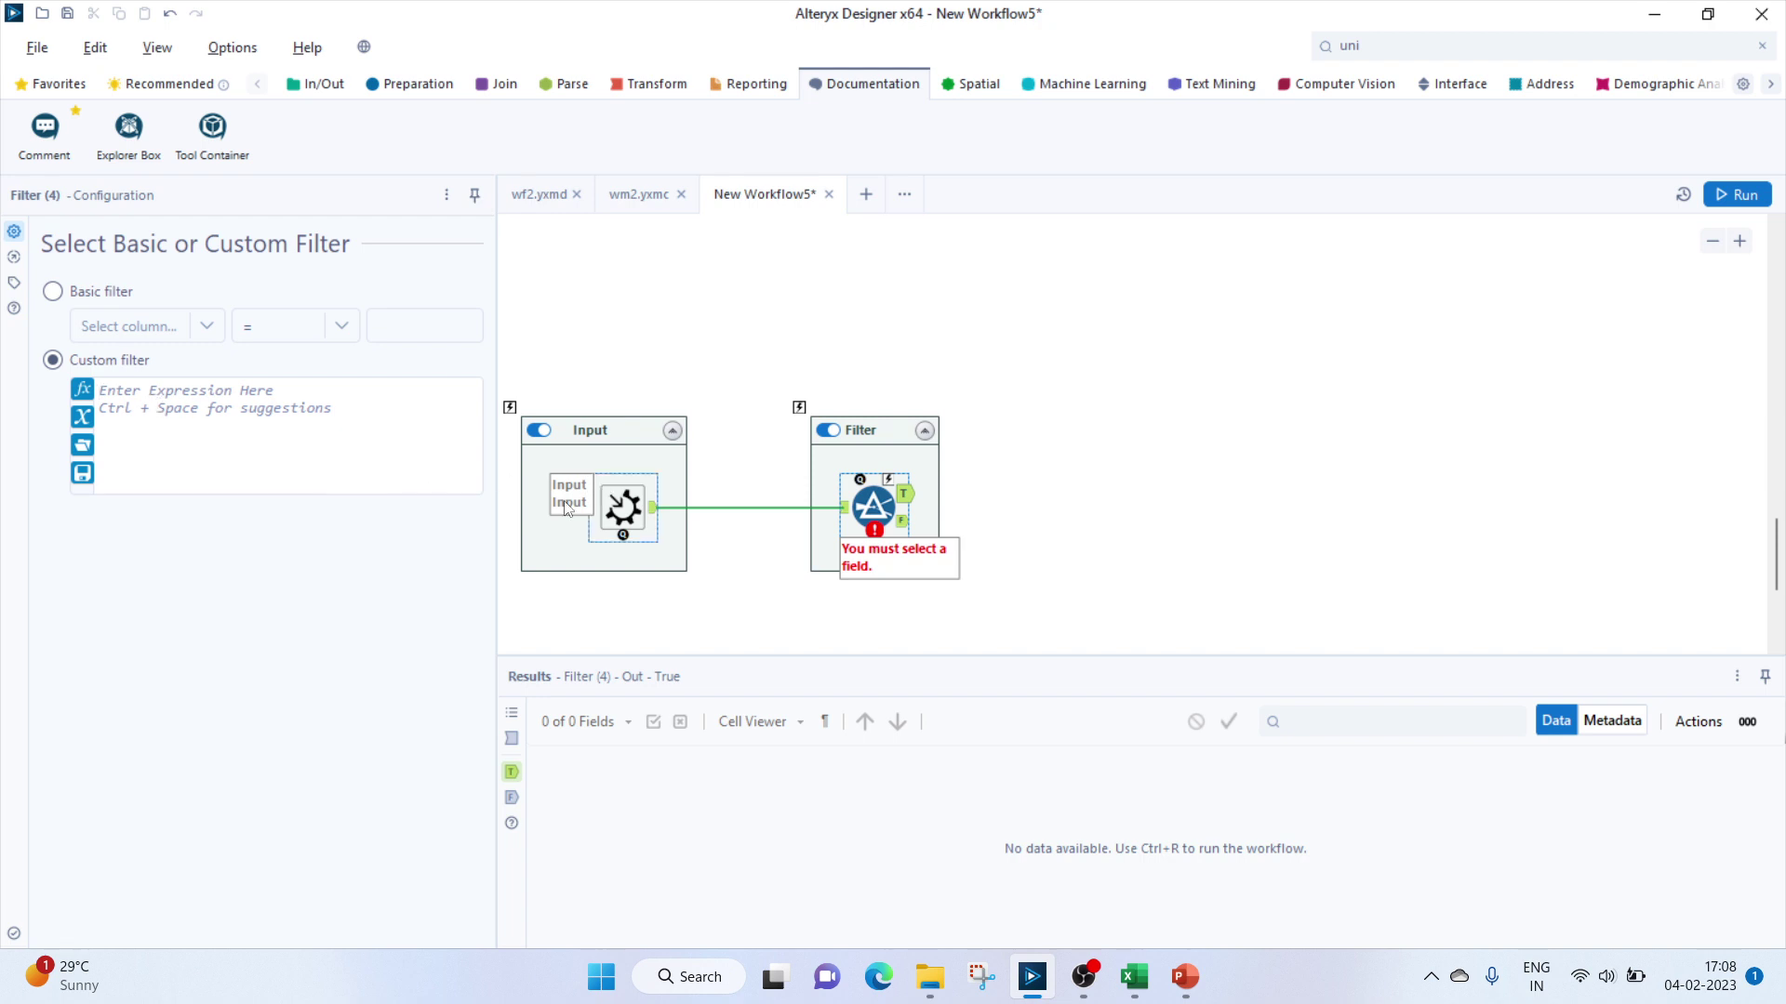
text(sam)
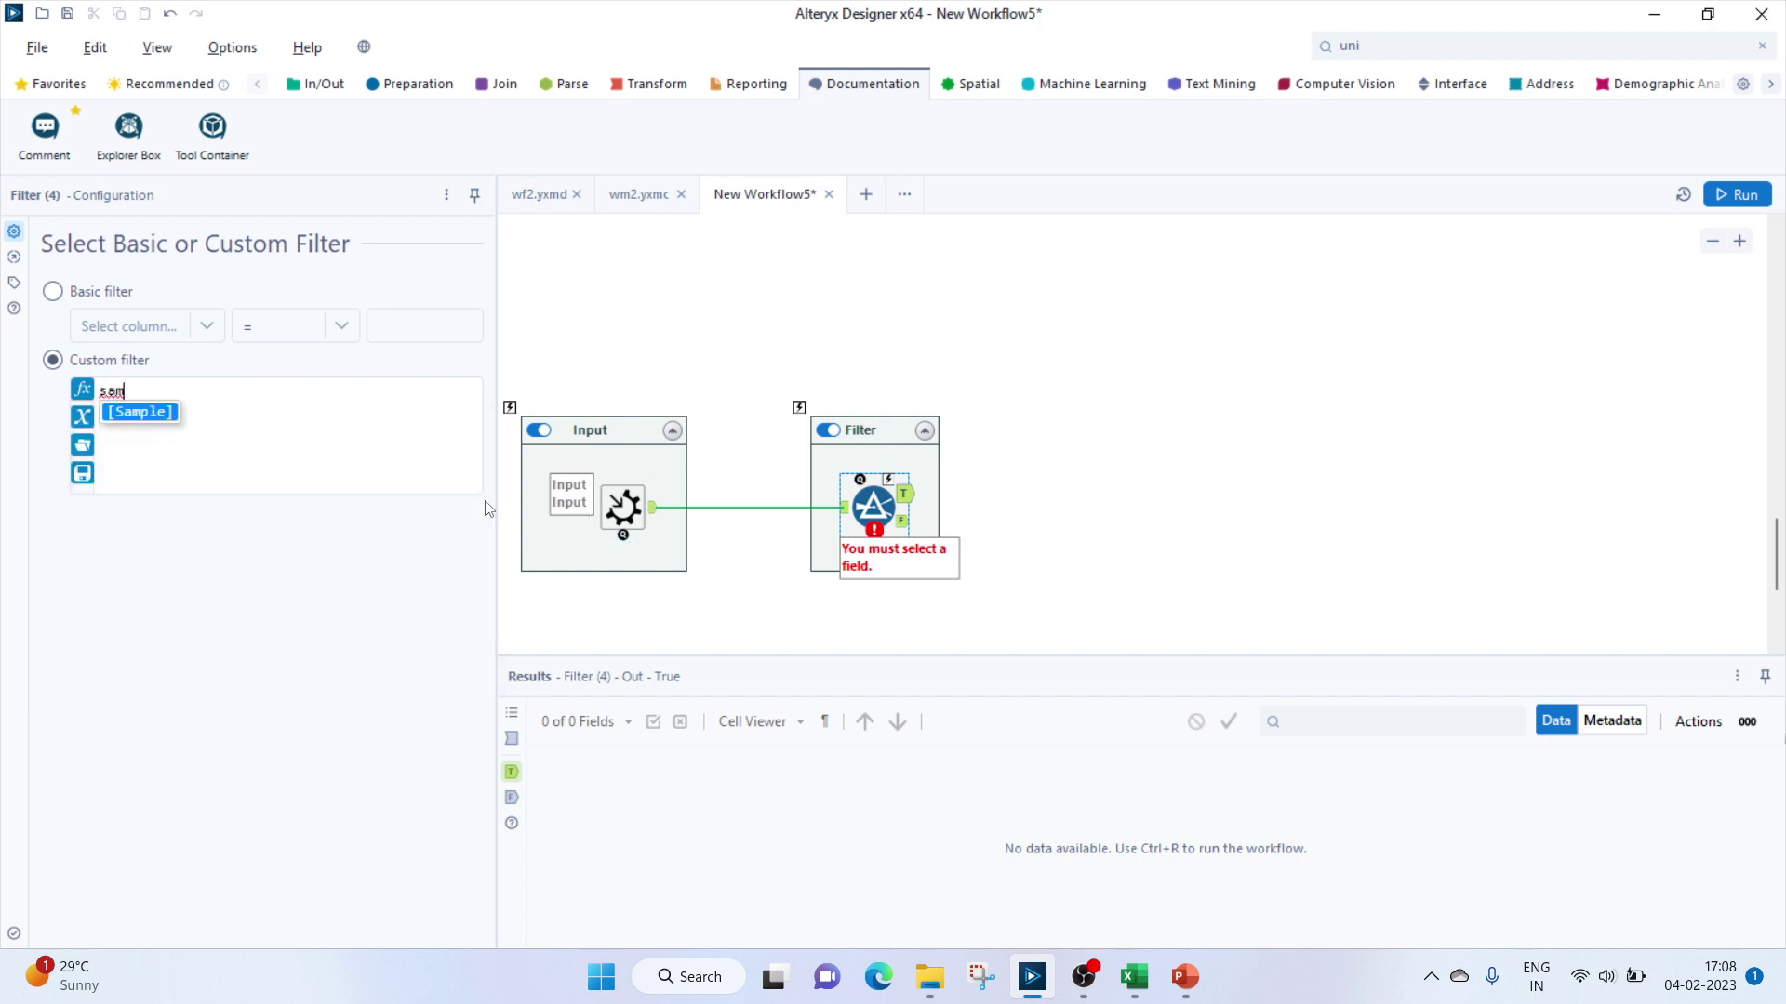
click(152, 418)
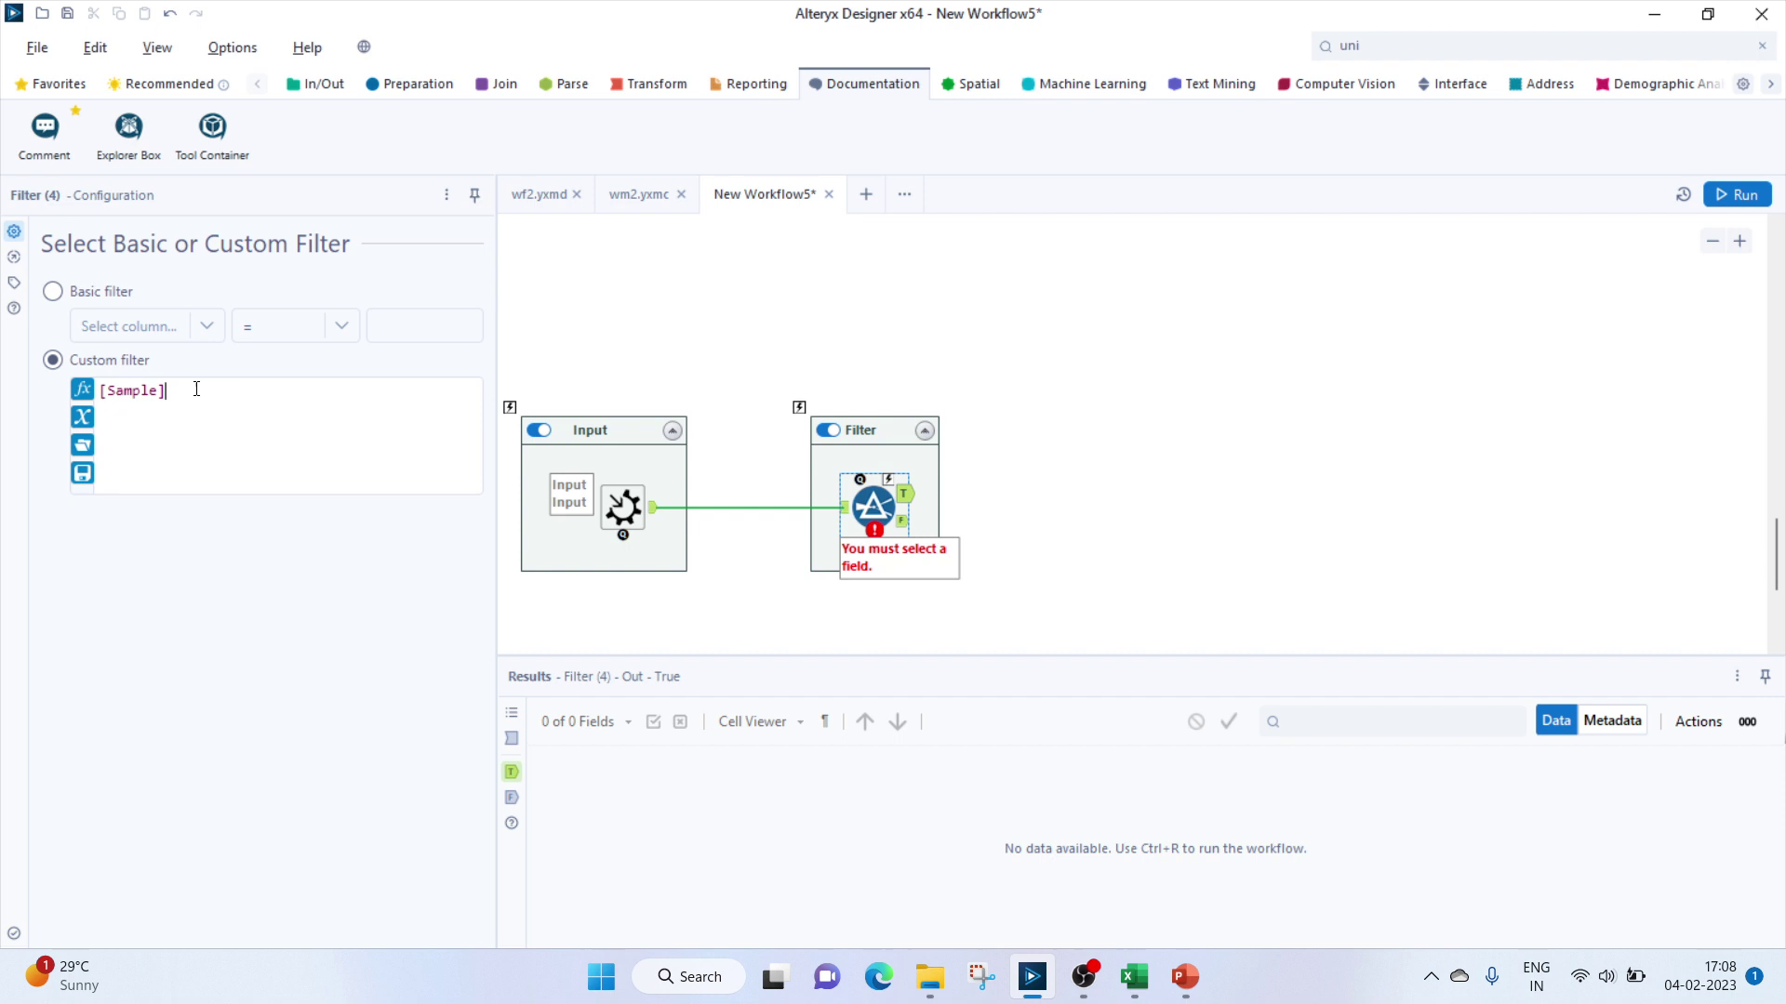
text(="Sheet1")
Nudge the Filter and Input containers slightly lower on the canvas.
click(869, 429)
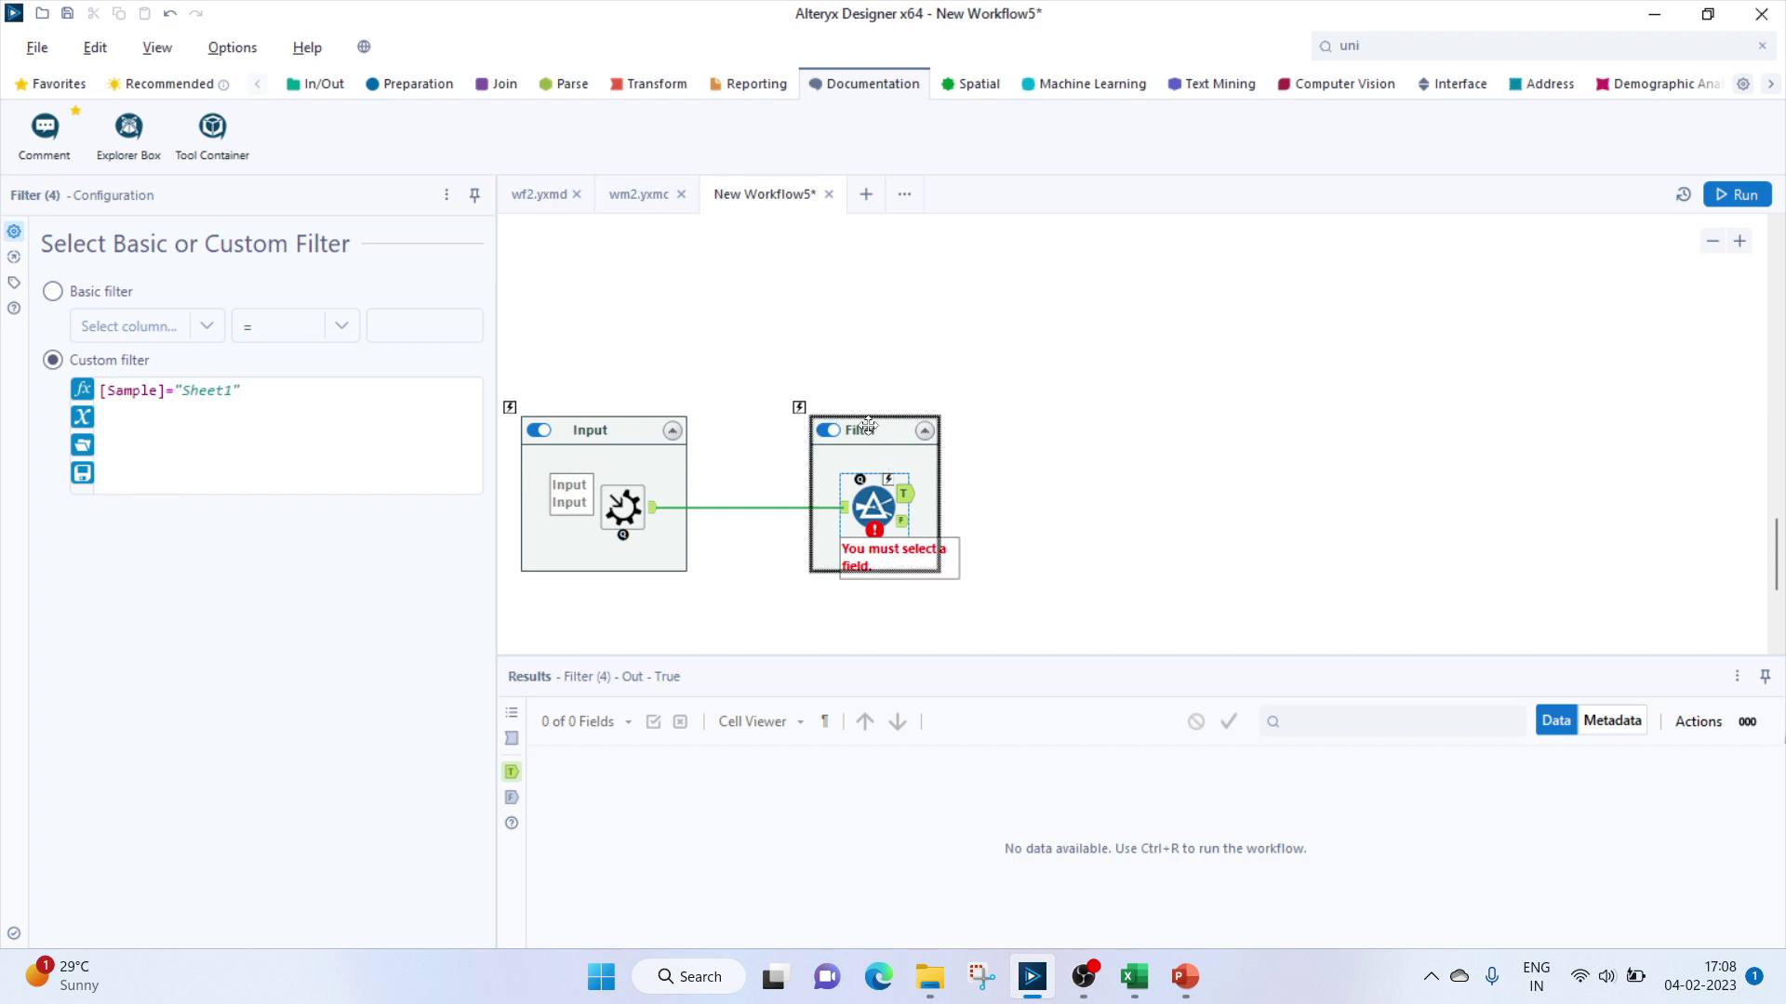
drag(870, 429, 883, 485)
click(618, 511)
drag(618, 511, 617, 539)
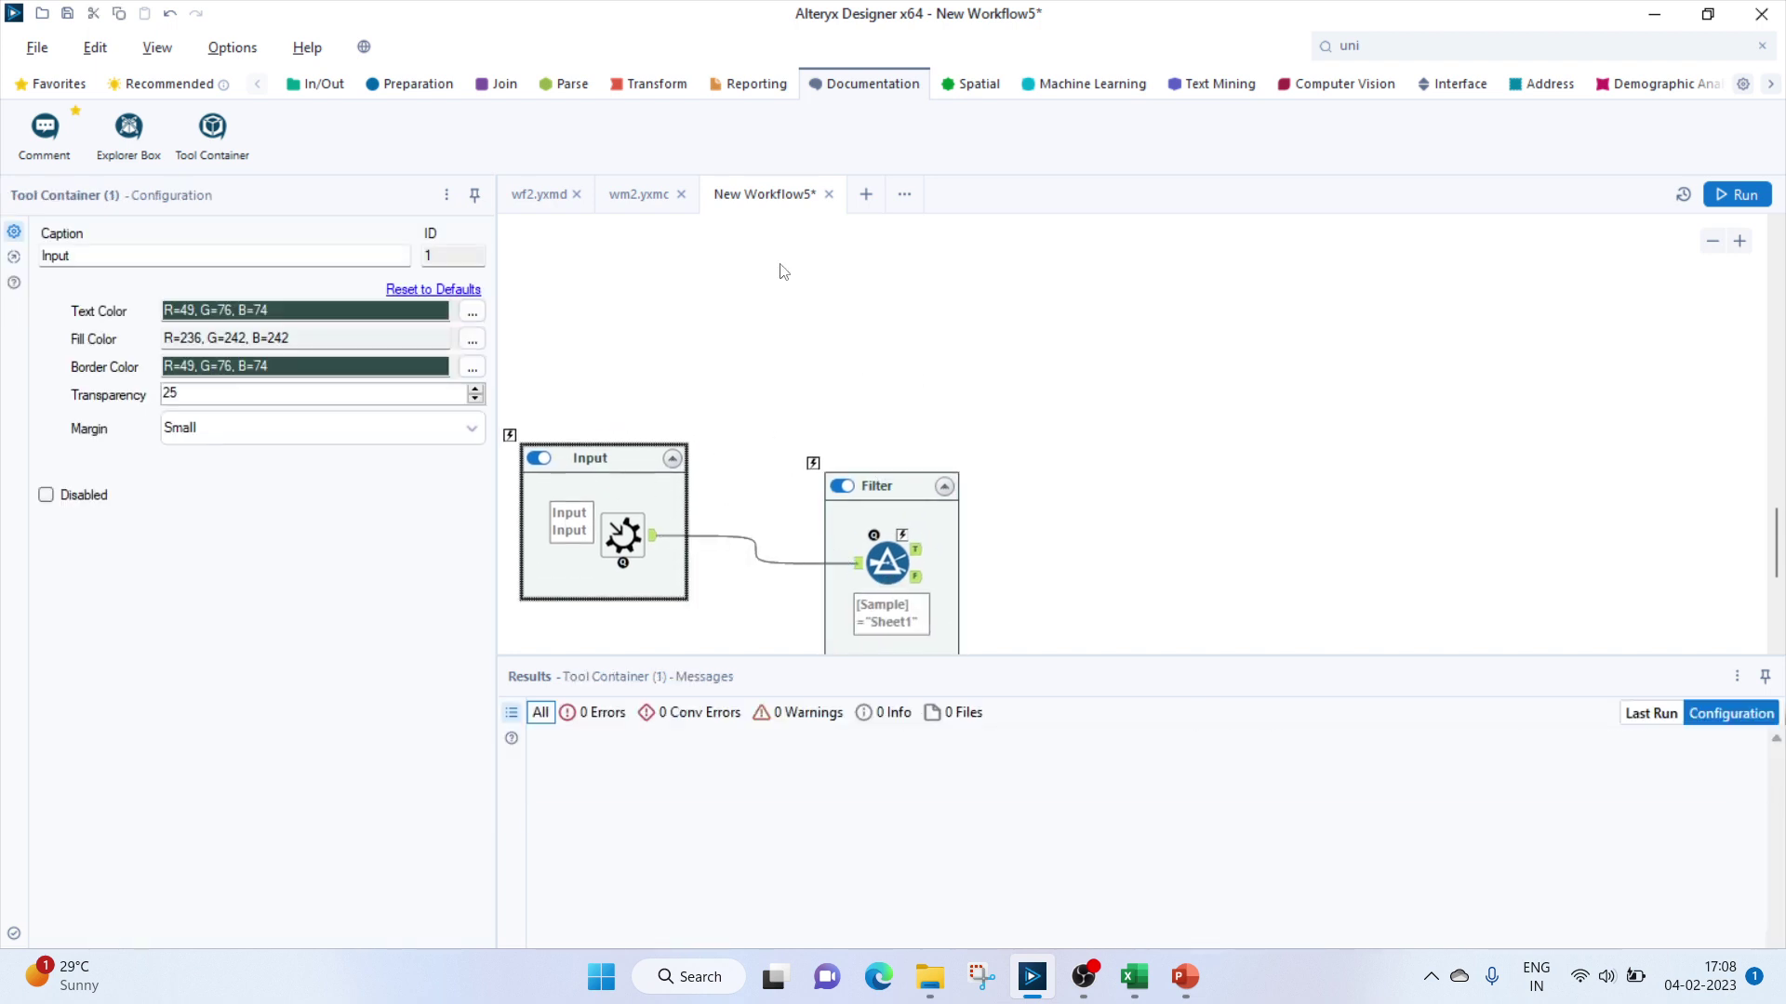
Add an empty tool container captioned 'Processing' and move it lower on the canvas.
click(800, 296)
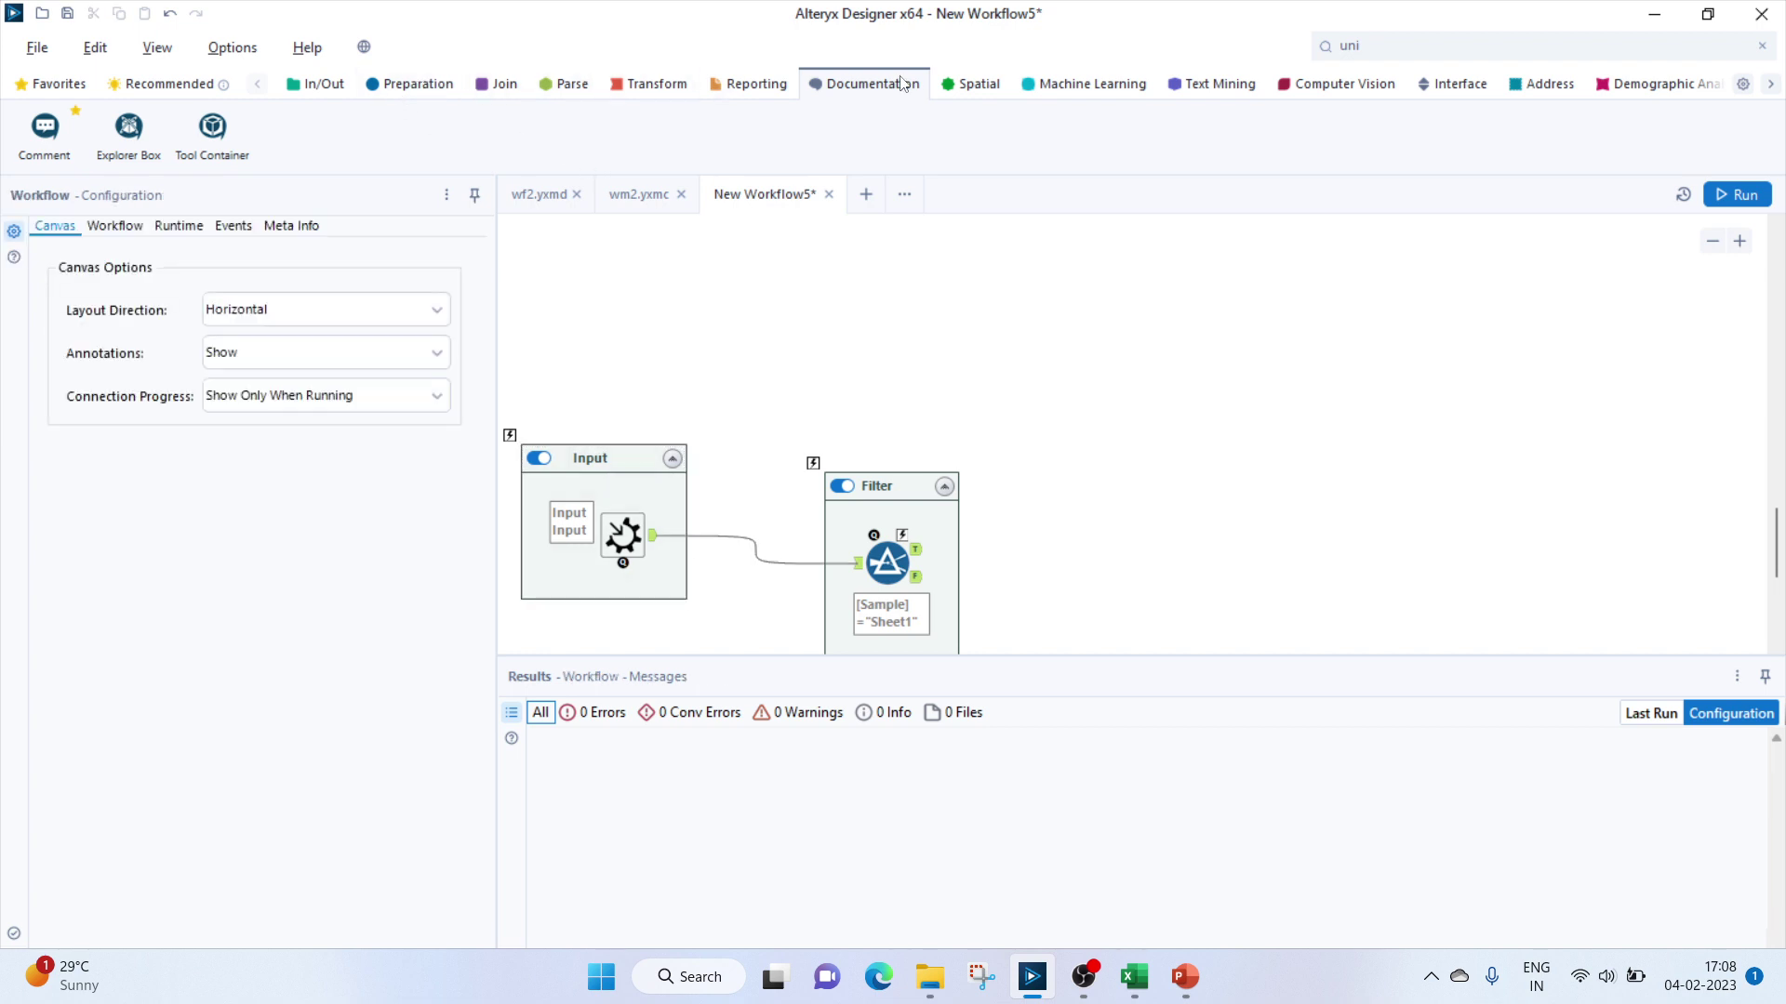
drag(238, 130, 822, 303)
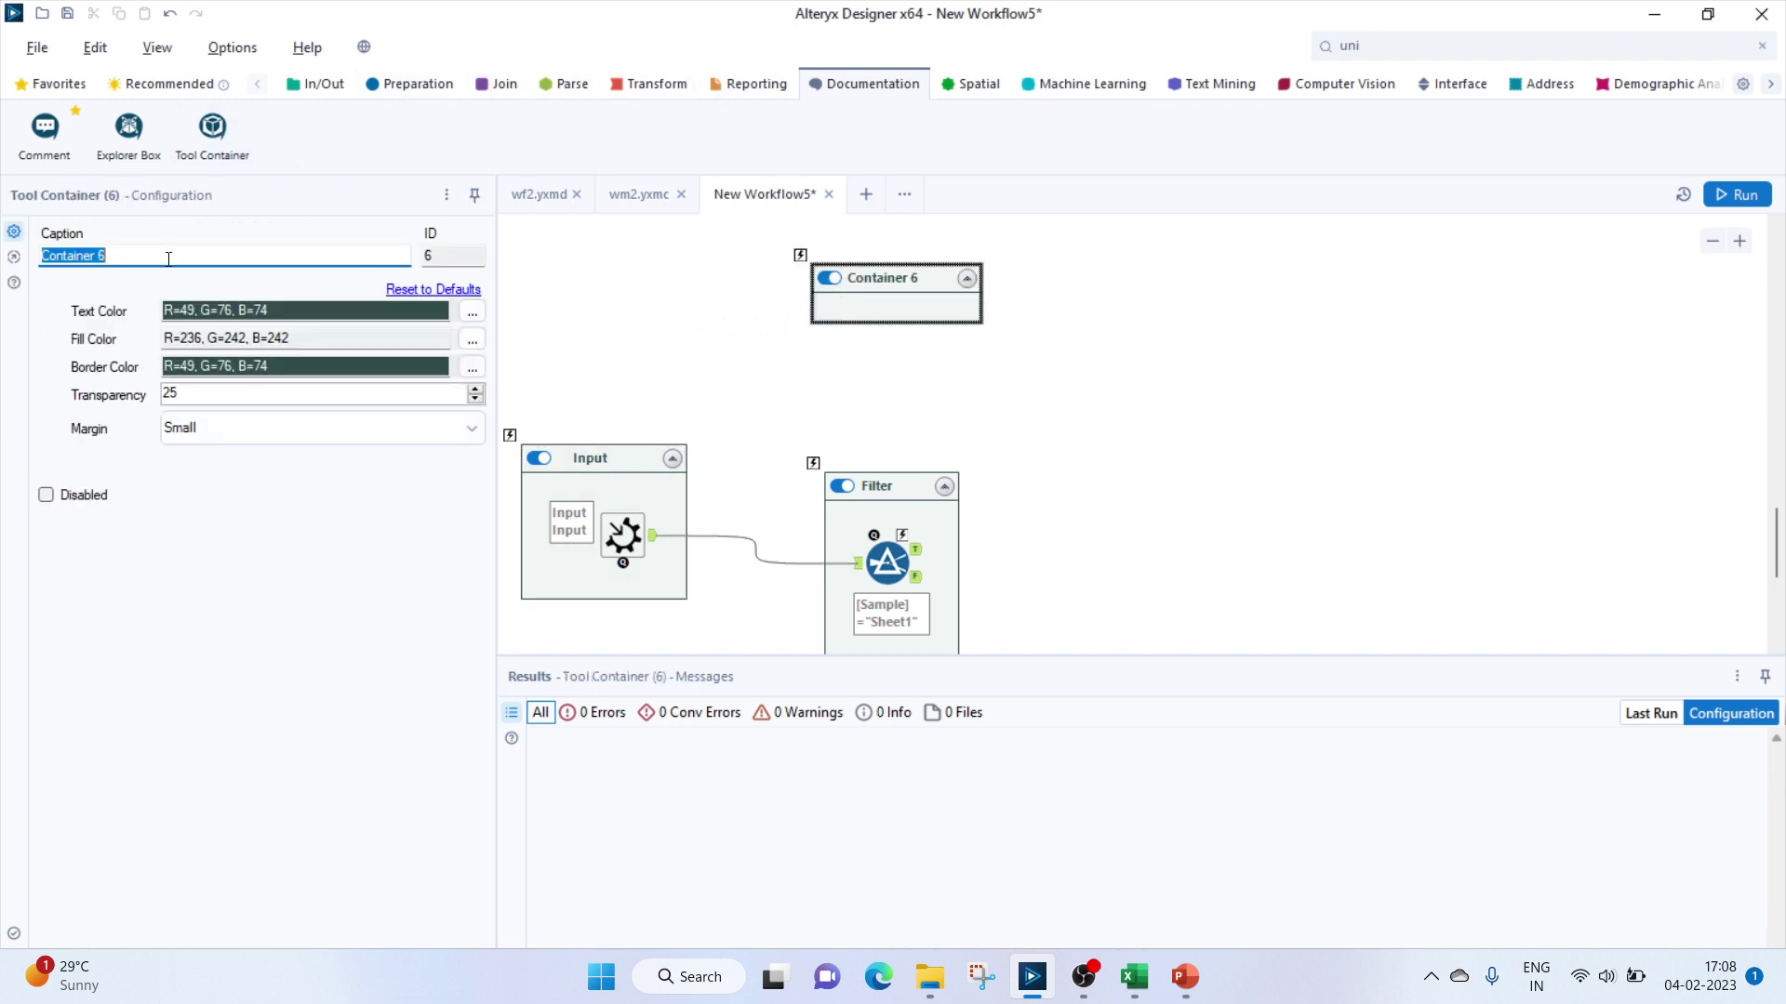
text(Processing)
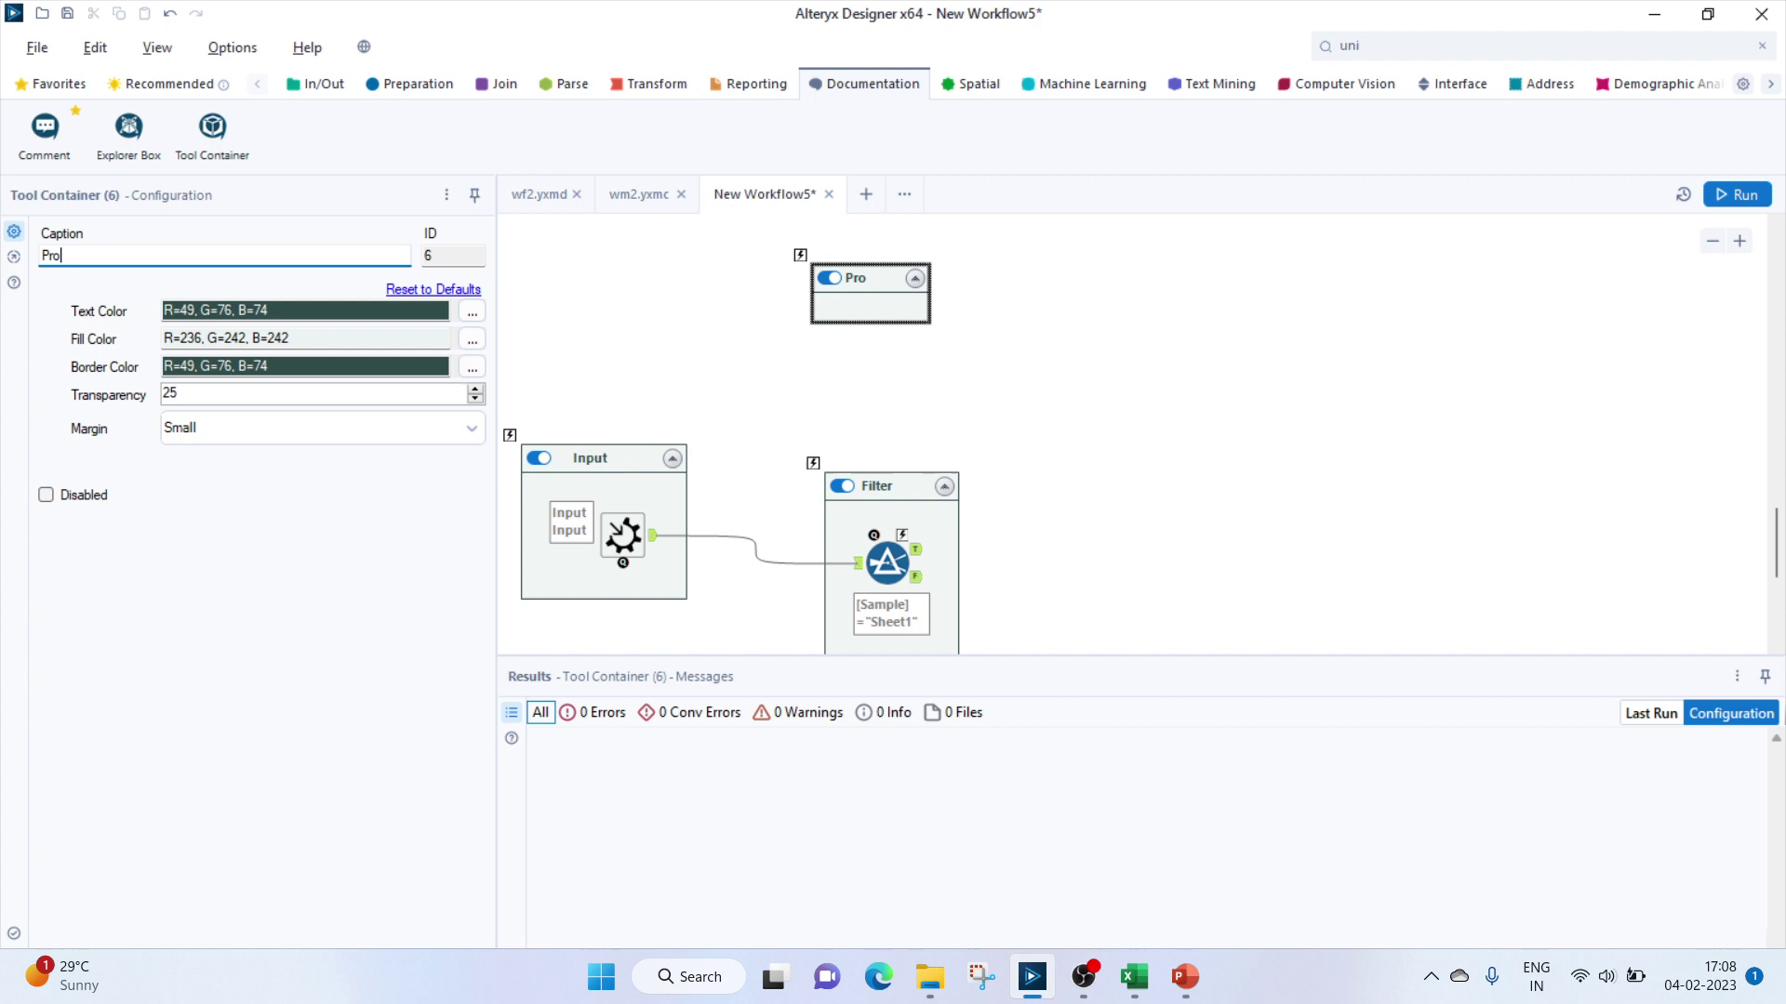
click(978, 402)
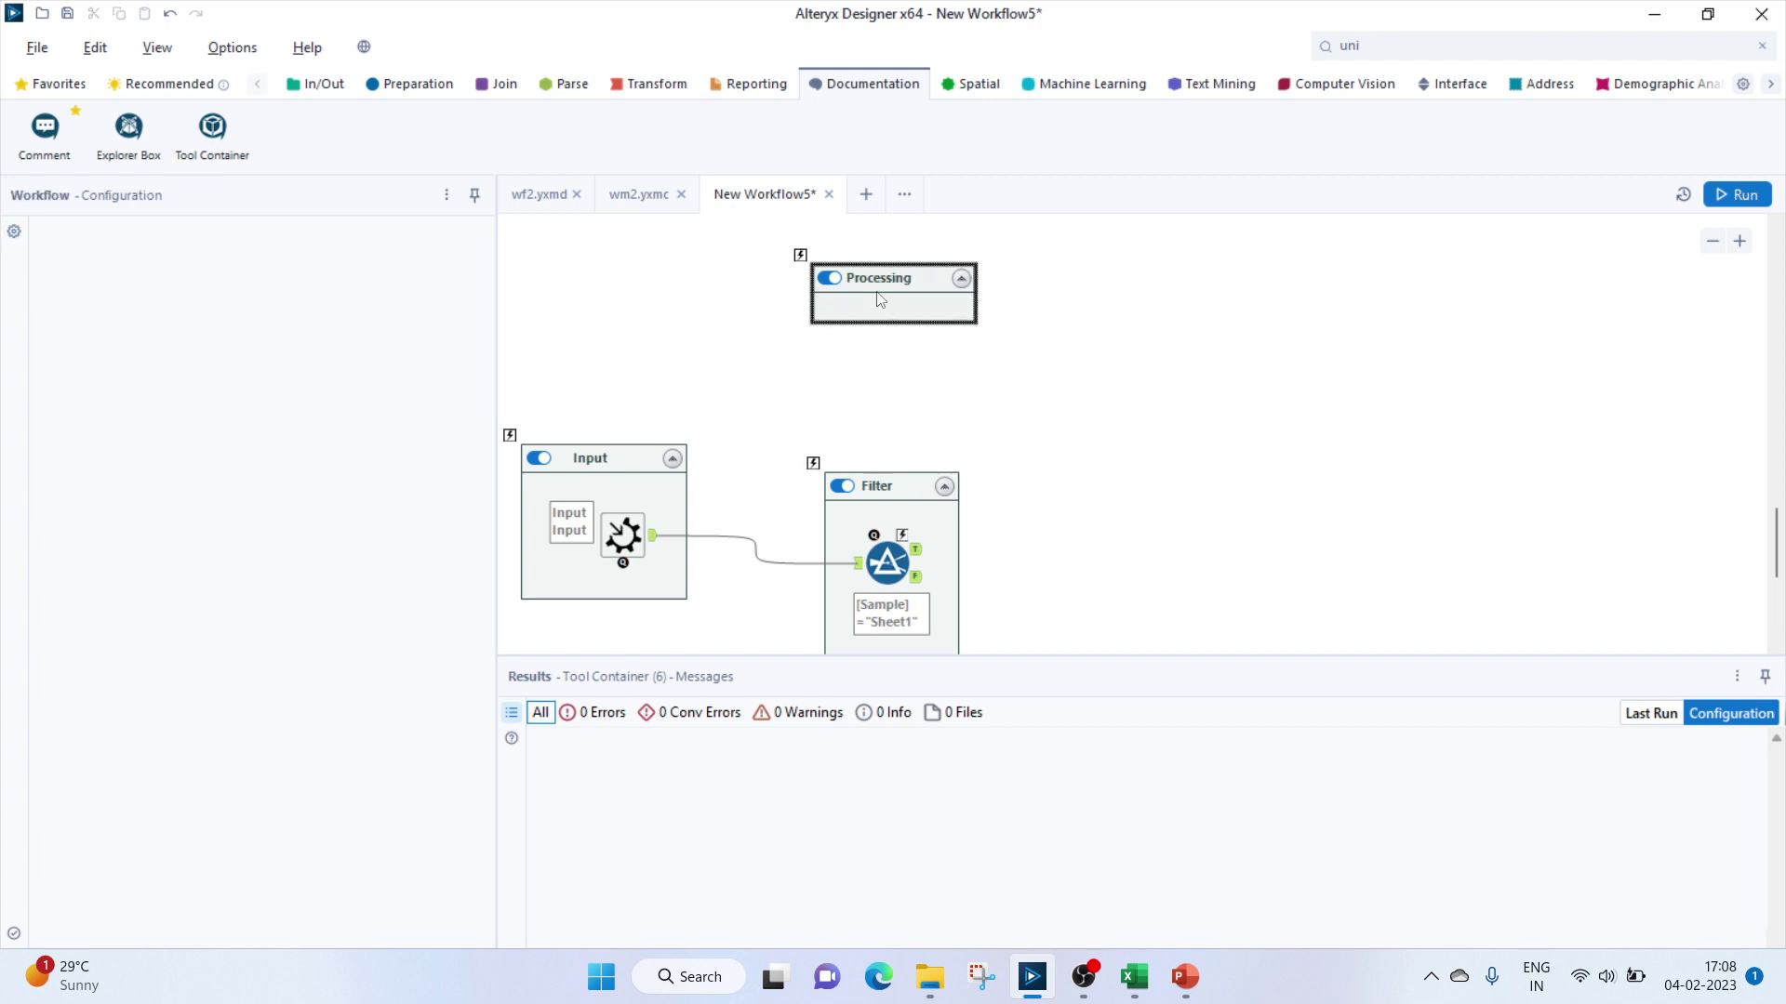
click(1465, 86)
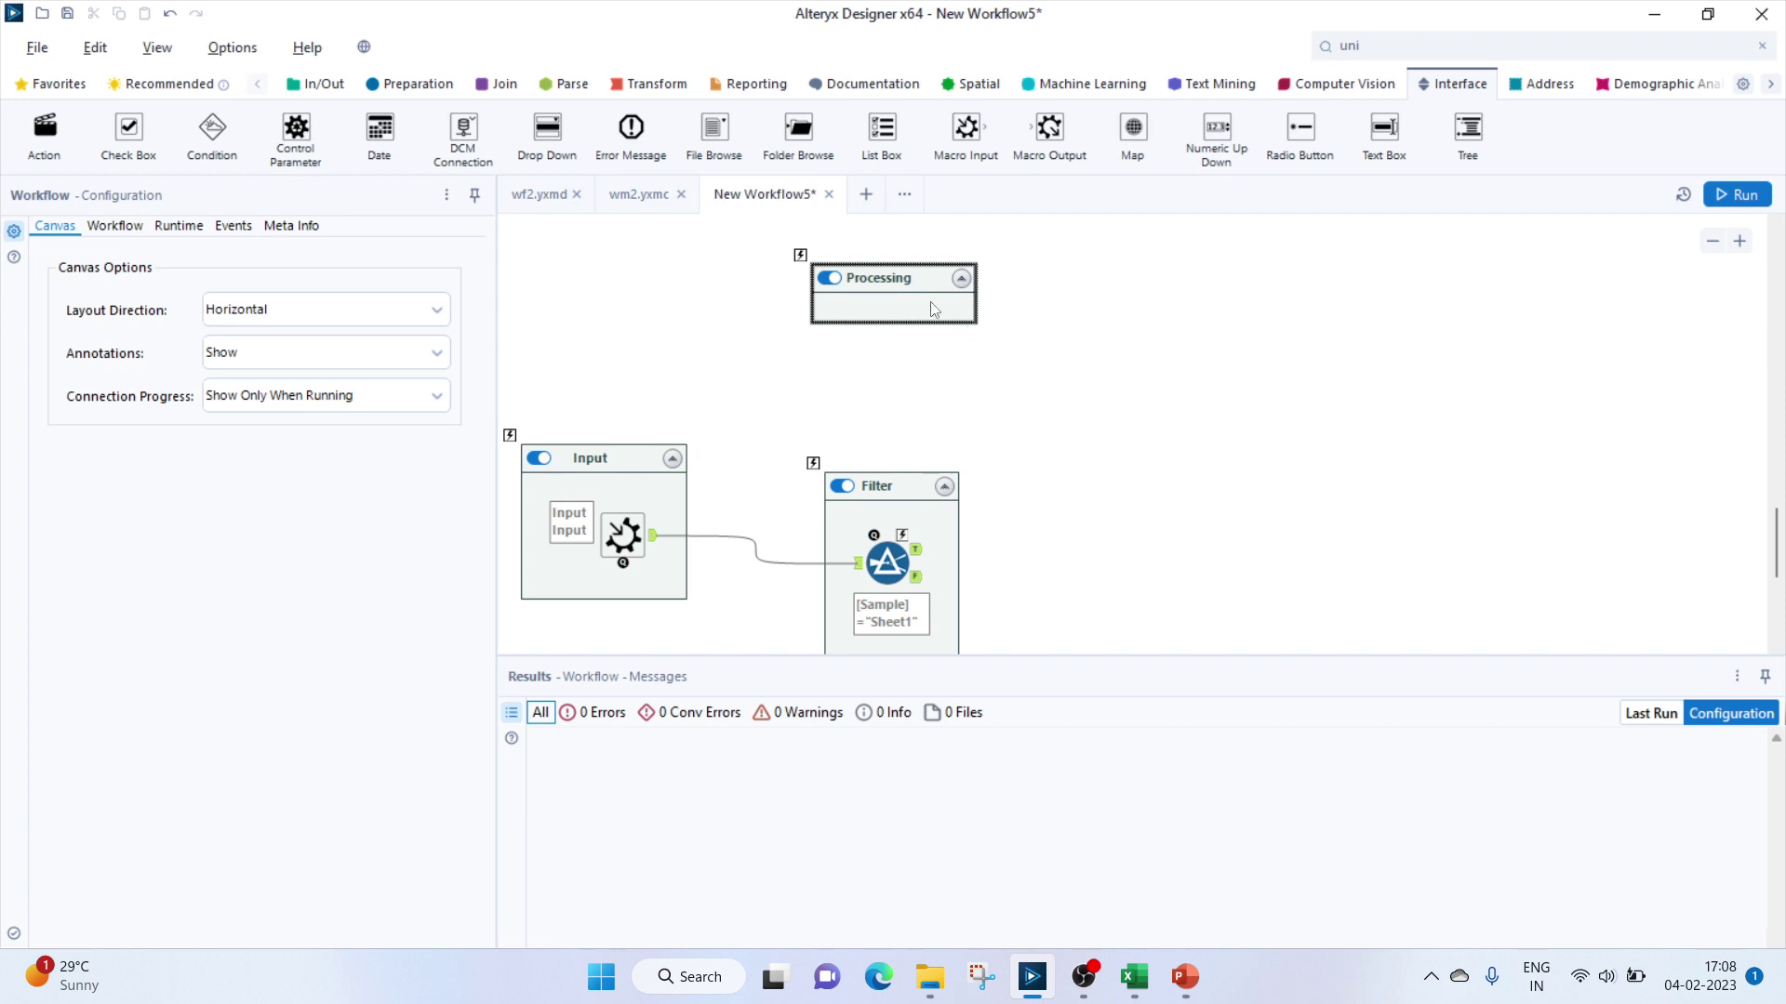
drag(930, 302, 930, 371)
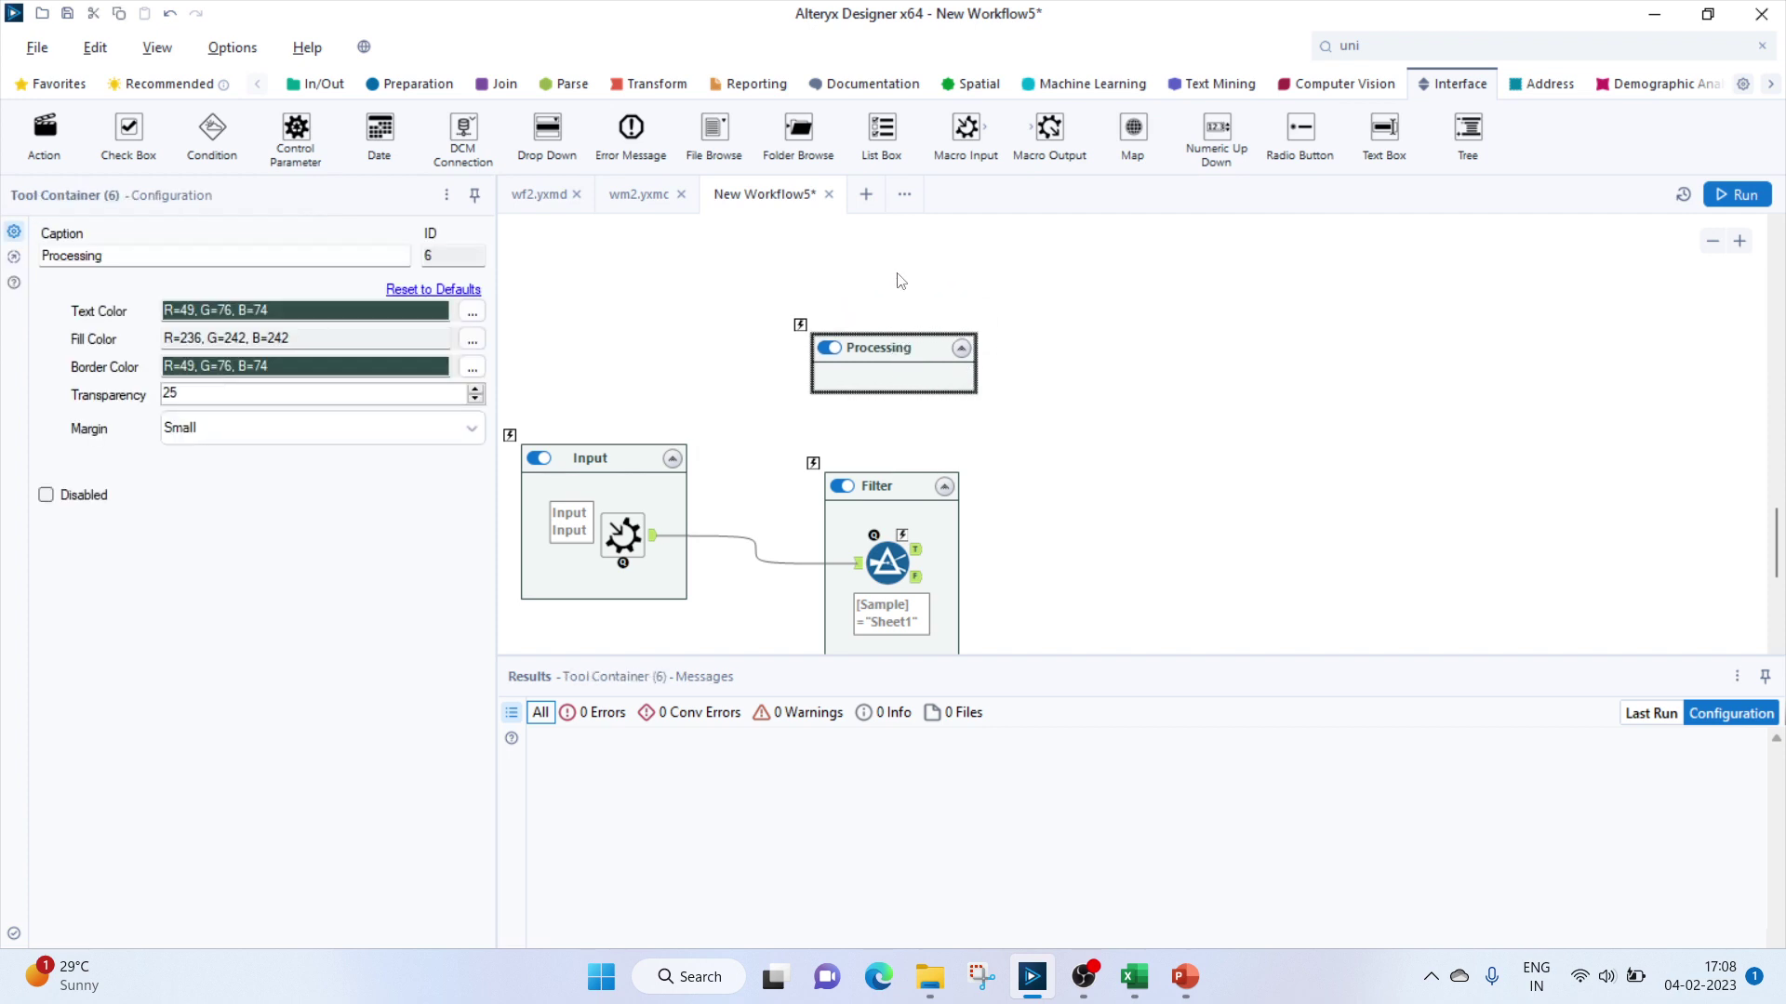
click(417, 86)
Add another tool container captioned 'user Selection' above Processing.
click(832, 85)
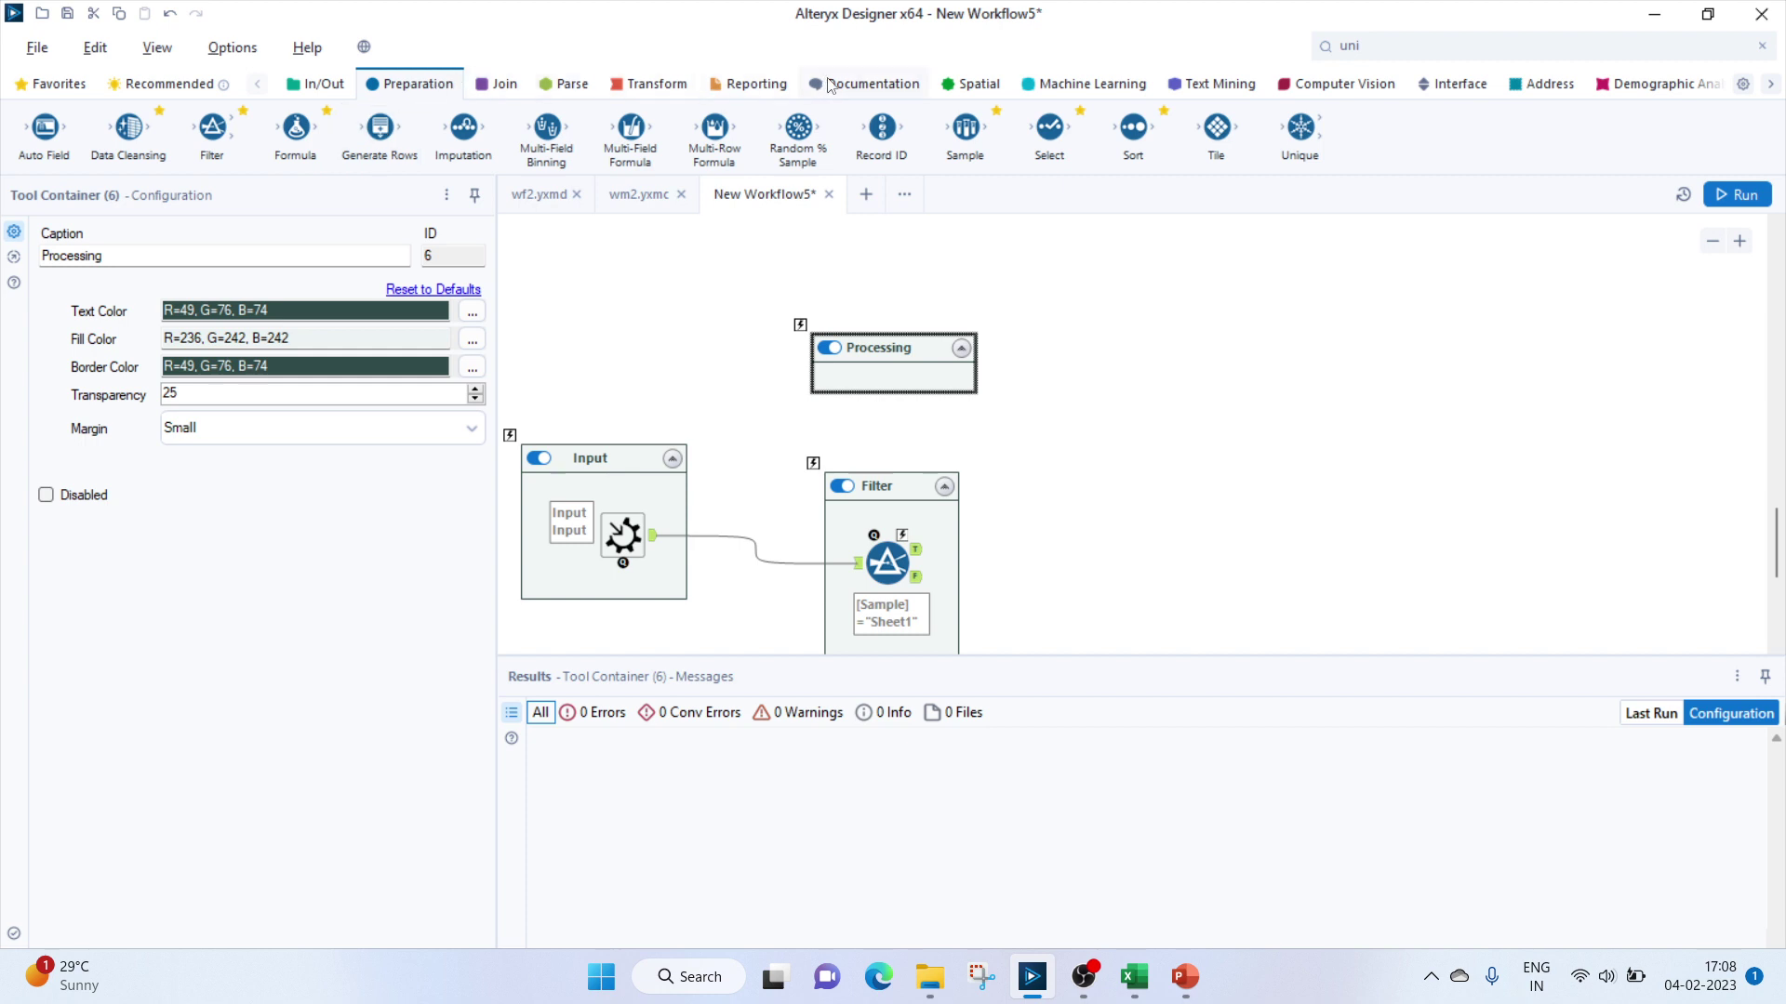
drag(213, 130, 835, 275)
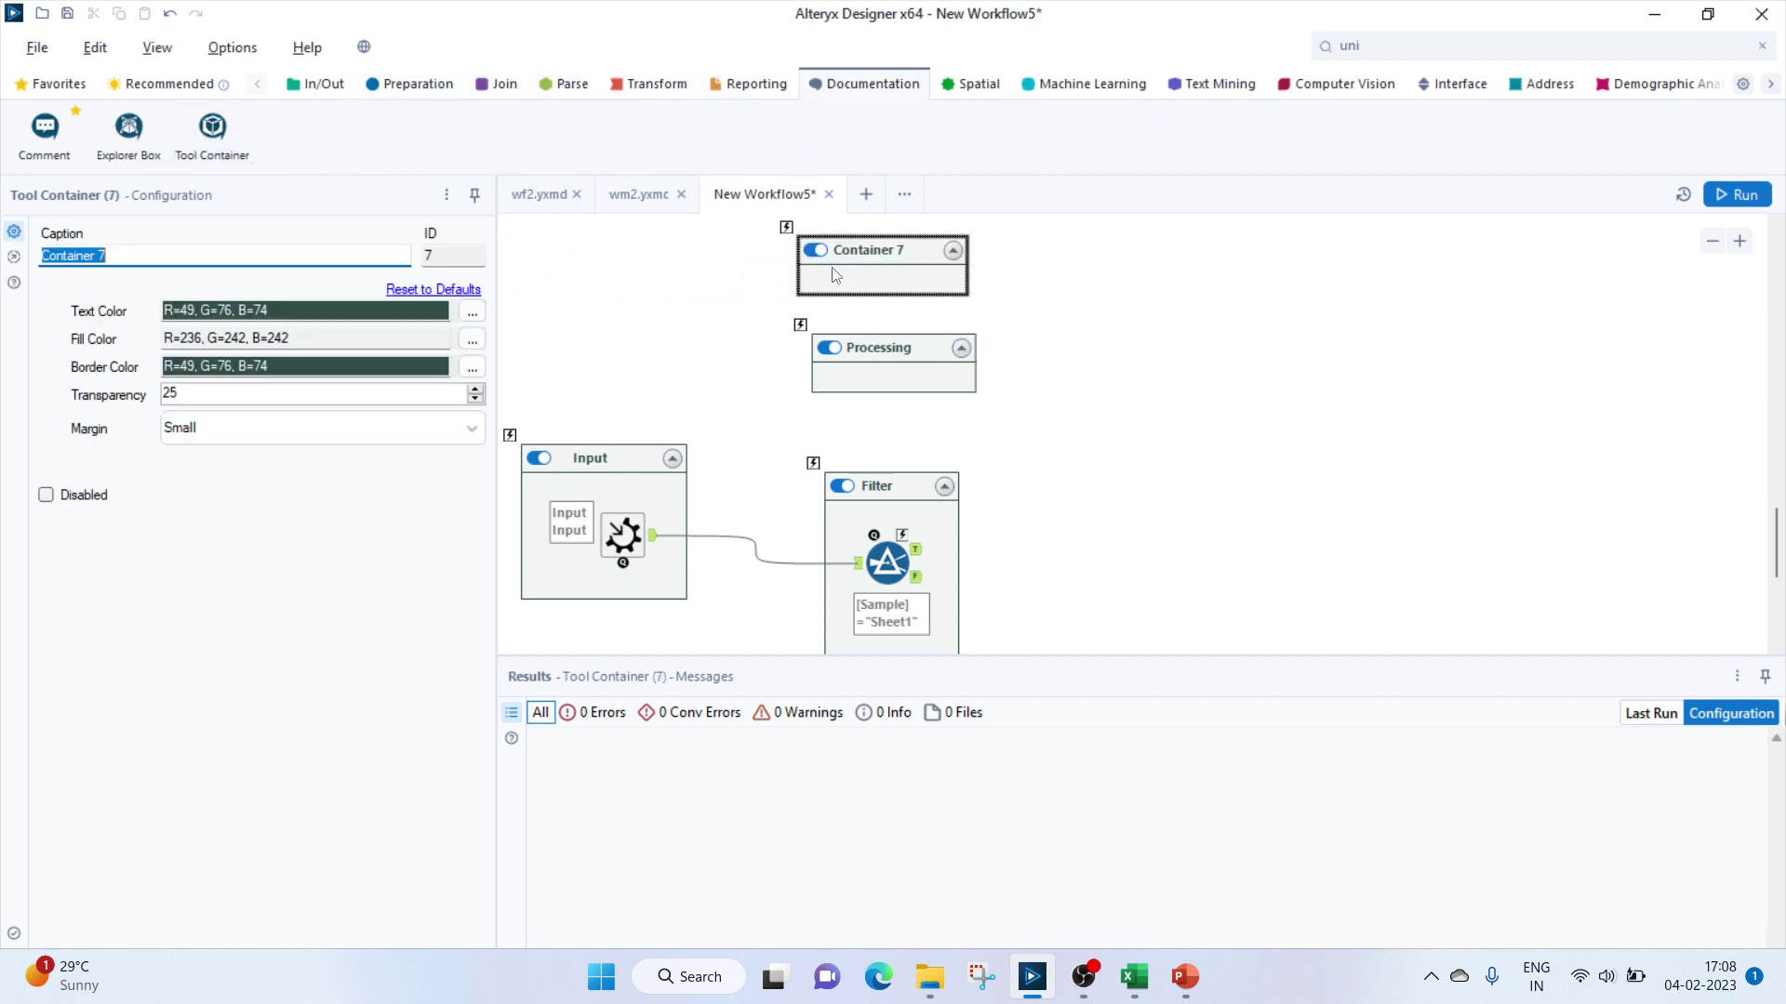
text(user)
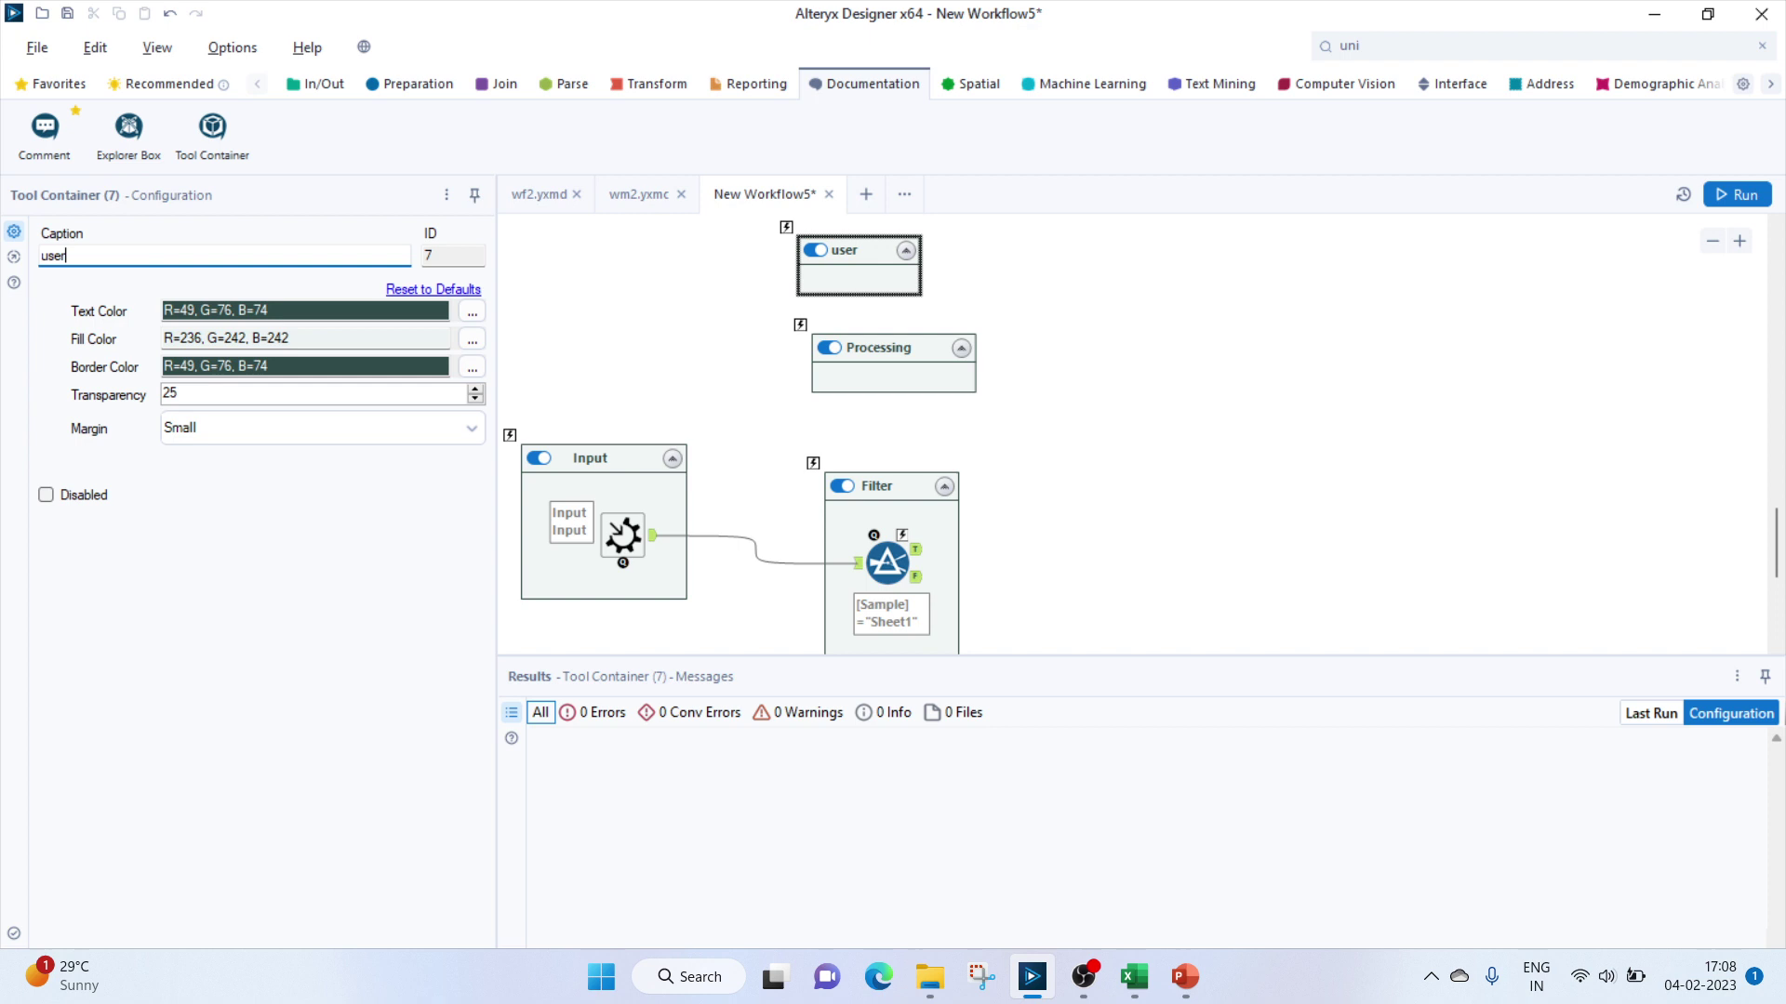
text( Selection)
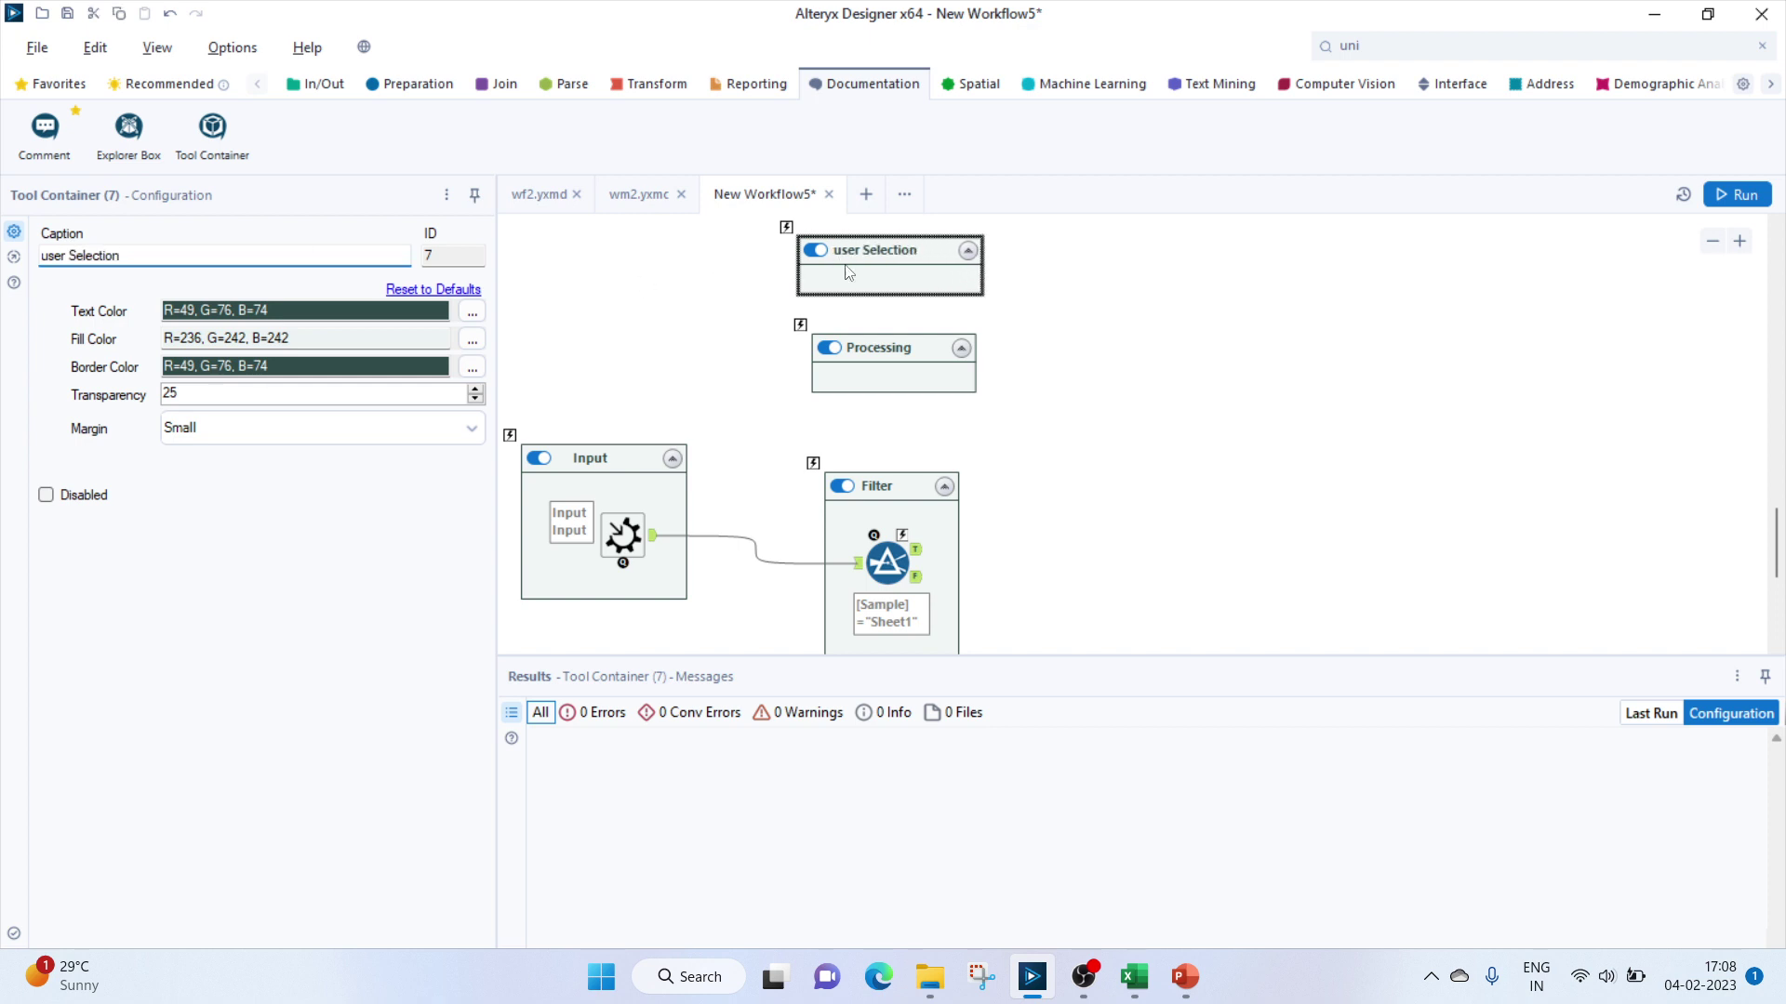
Place a Drop Down inside it with manually set list values Jan, Feb, Mar, April.
click(1452, 84)
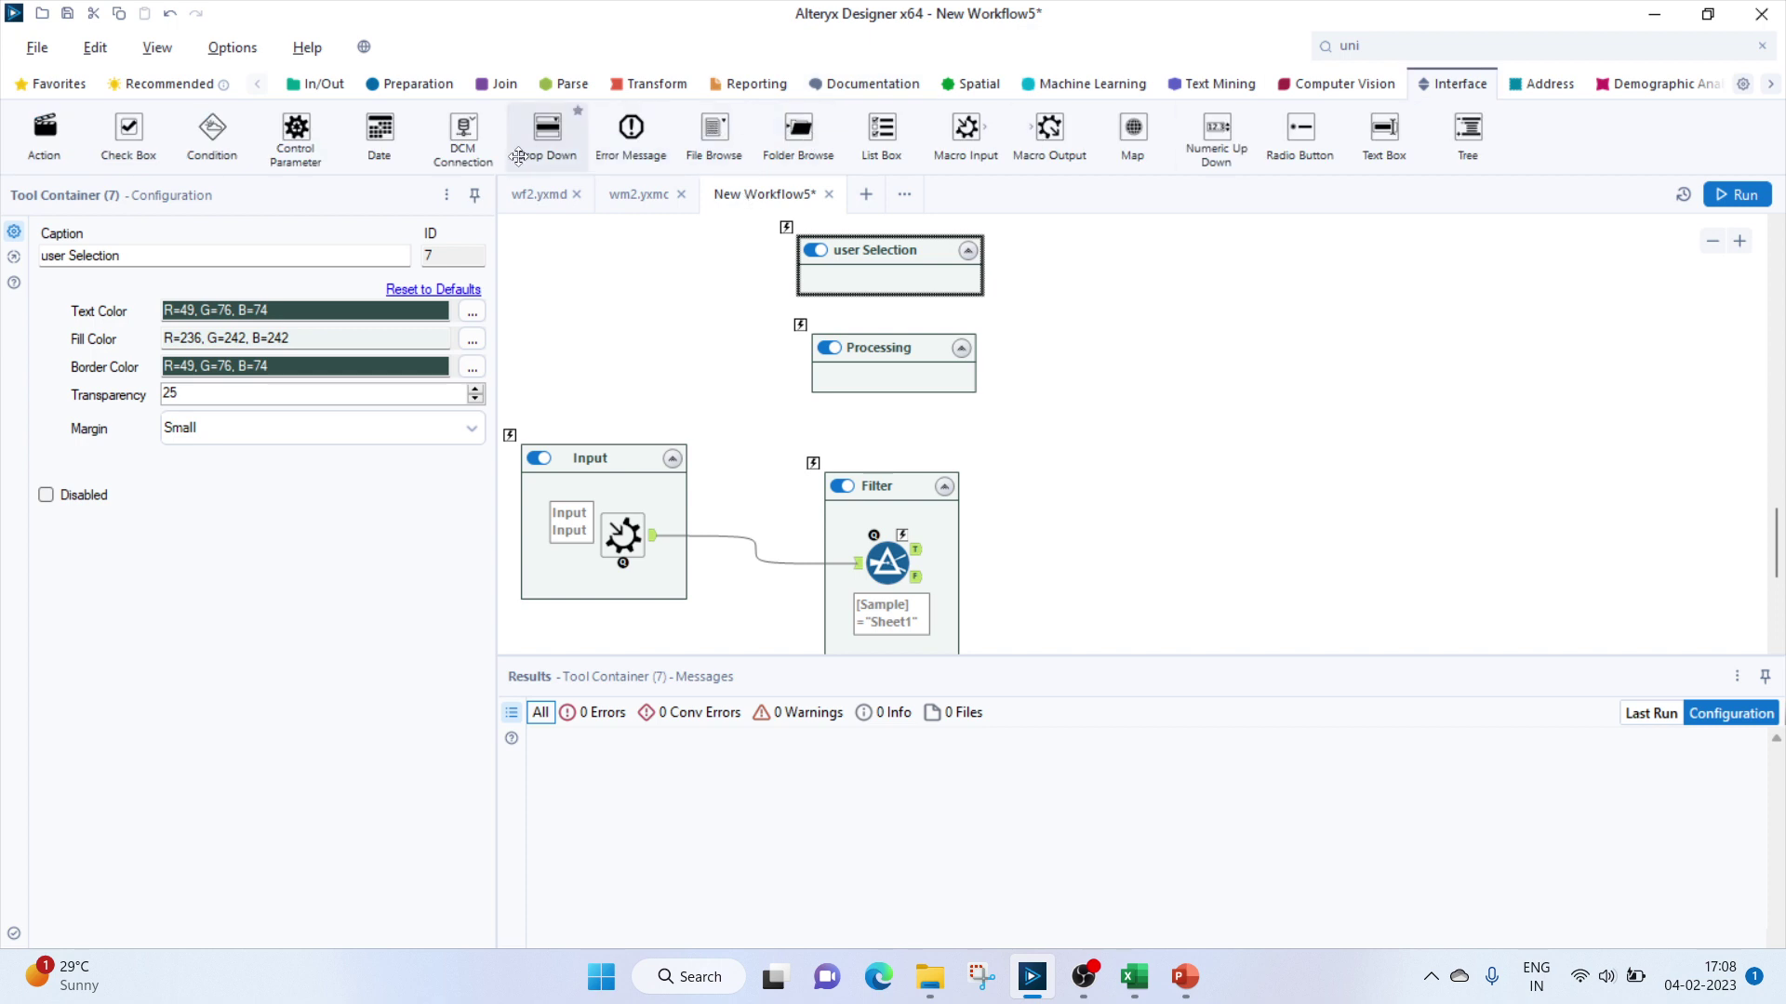
drag(546, 130, 846, 281)
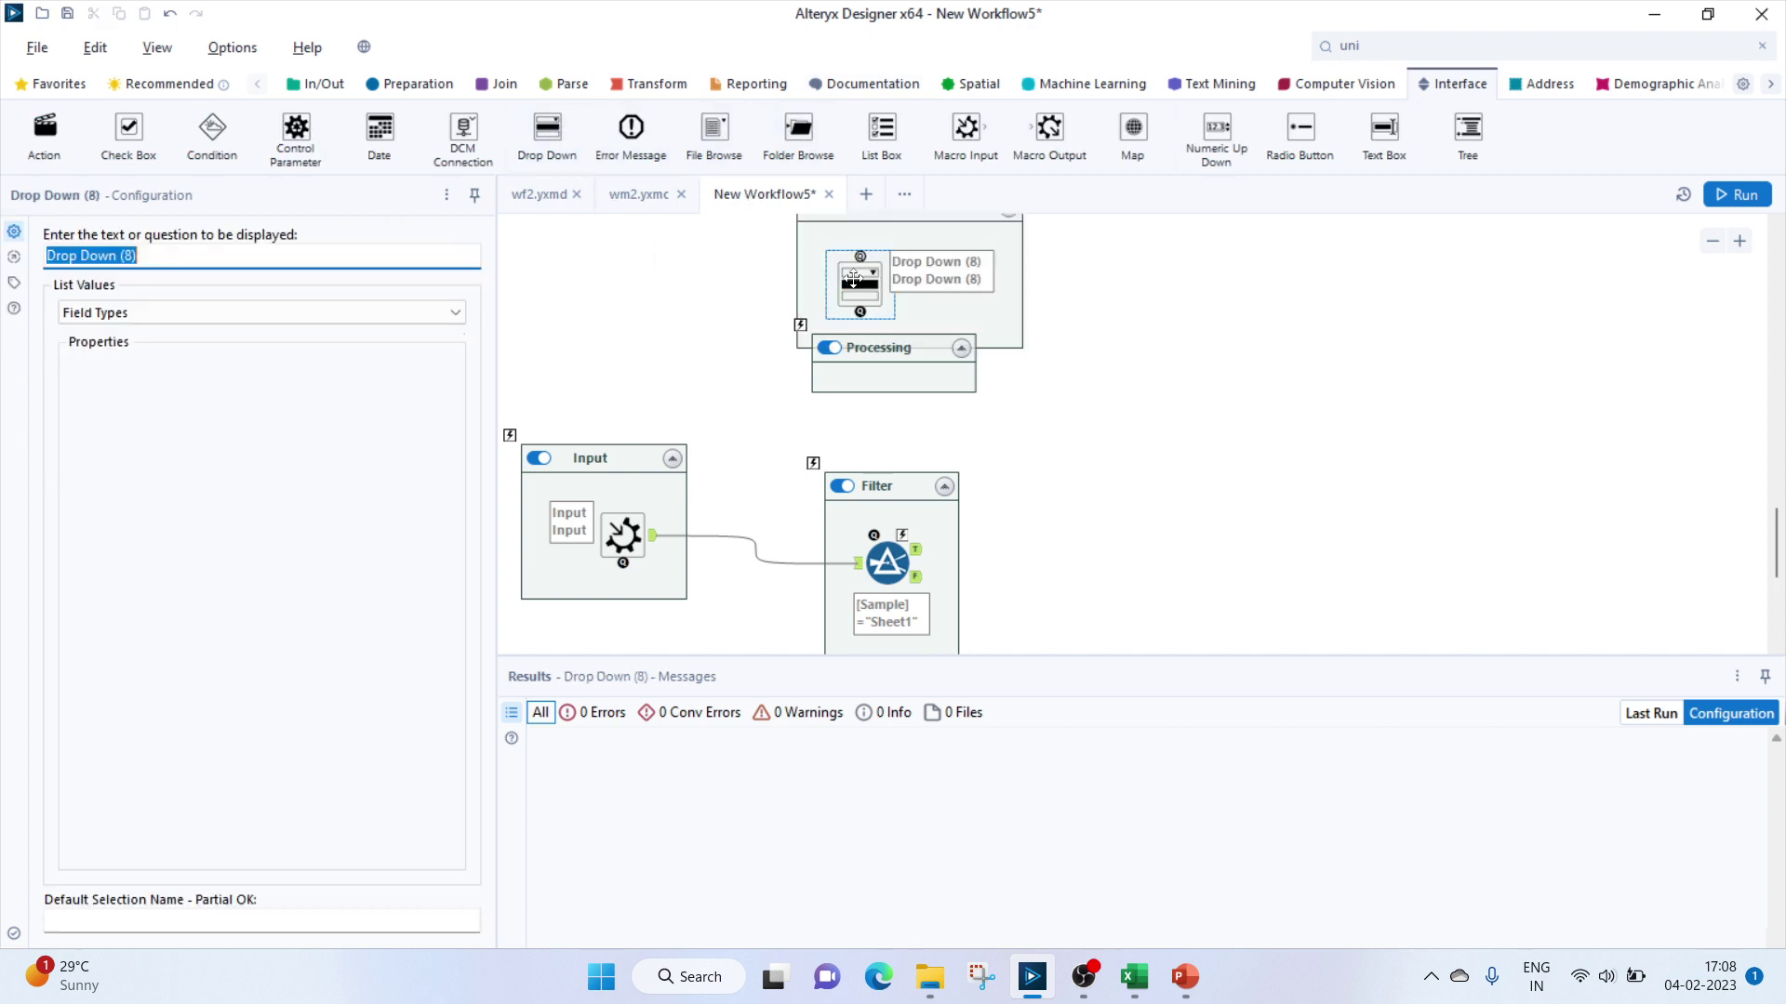
click(107, 316)
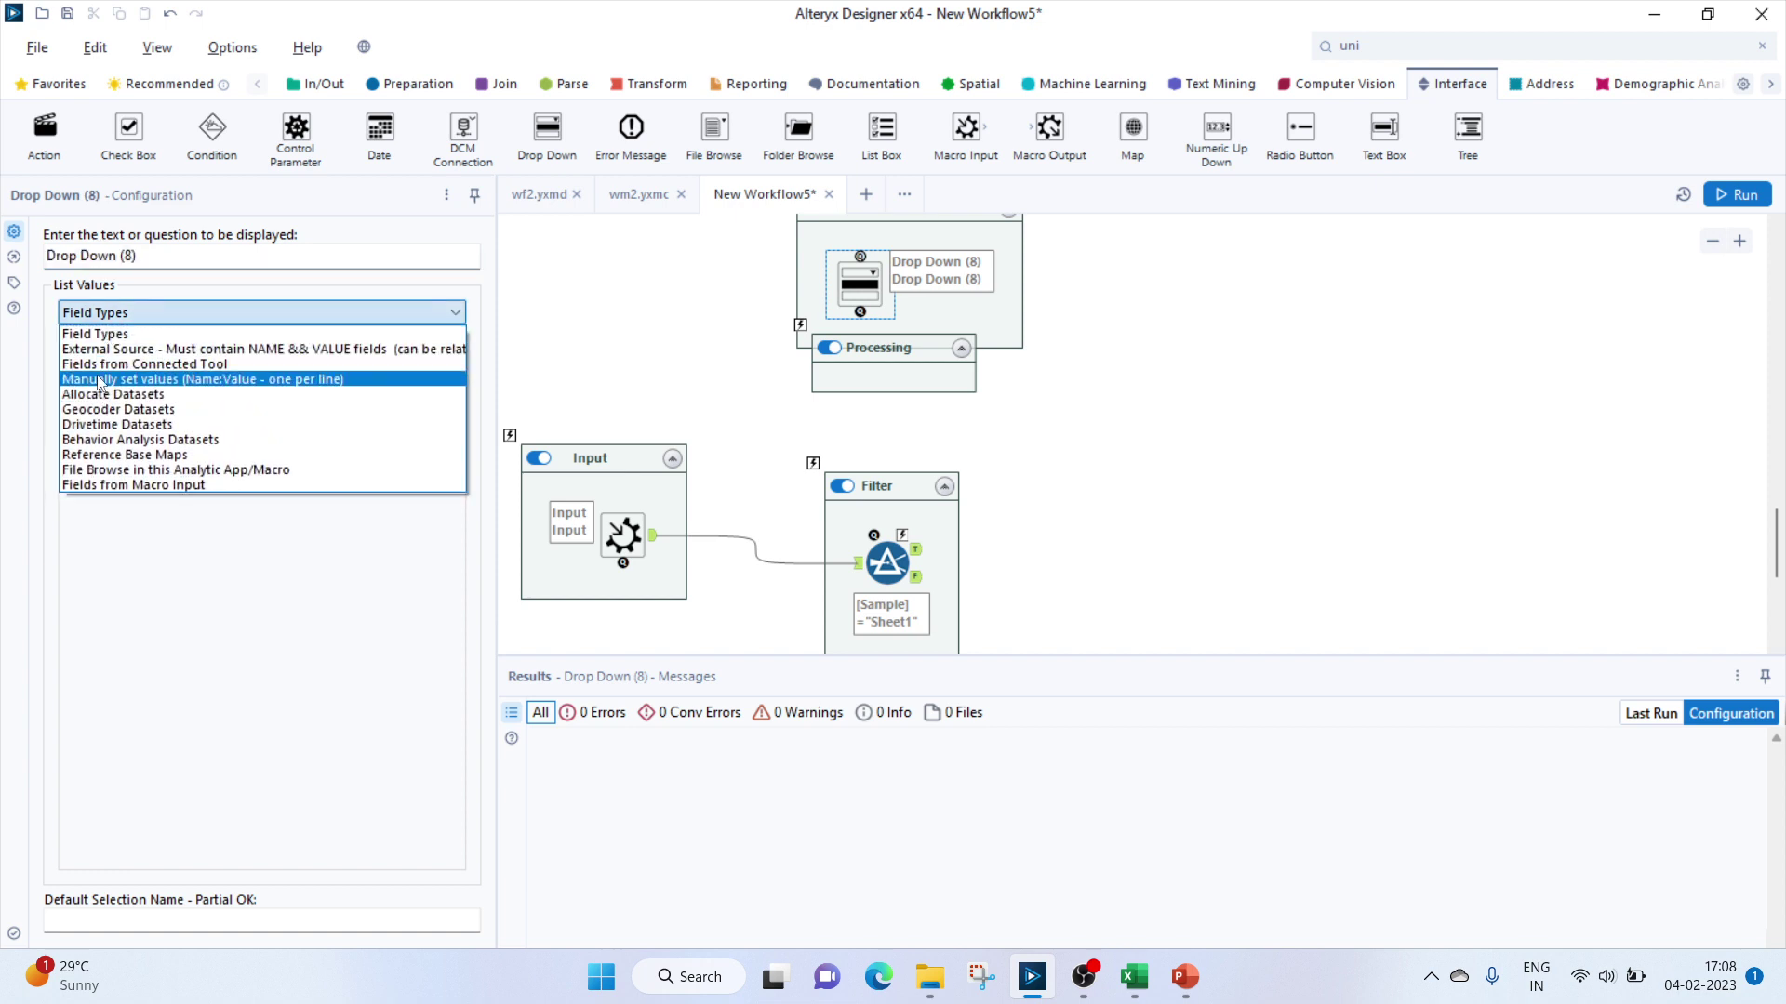
click(101, 379)
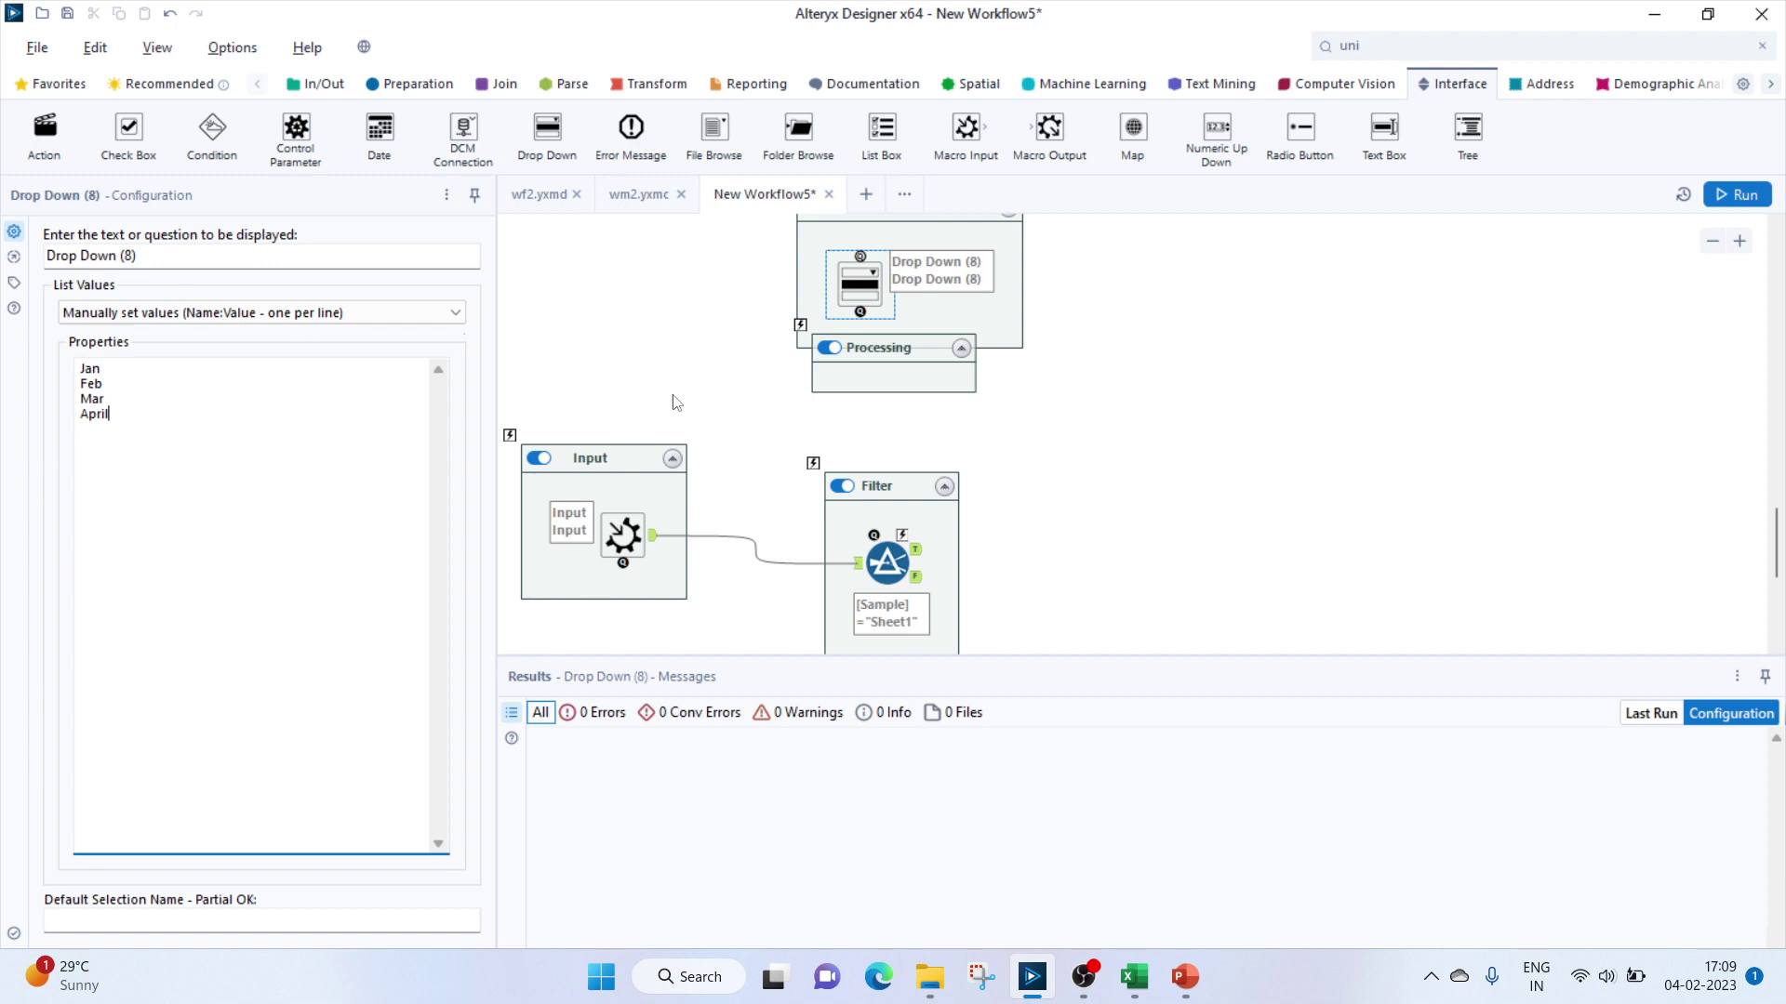
Rearrange the Processing and Filter containers and connect the Drop Down to the Filter's action anchor.
drag(907, 354, 892, 409)
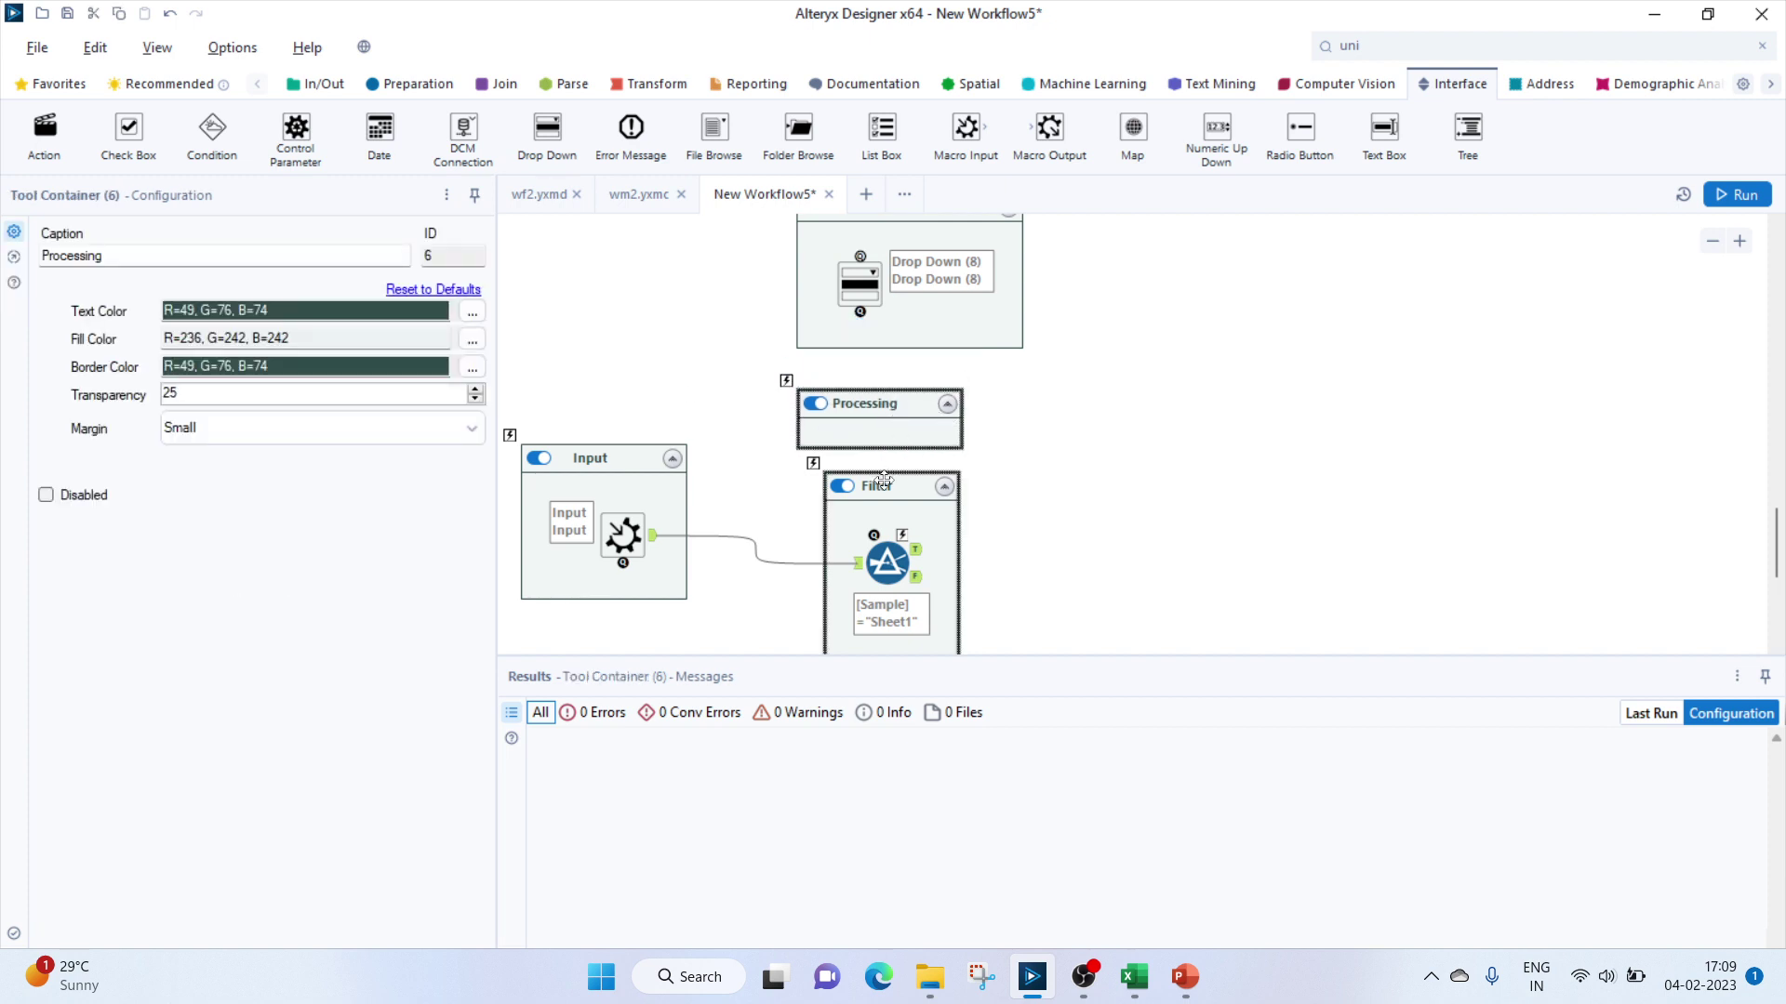
drag(883, 481, 898, 536)
drag(874, 414, 910, 436)
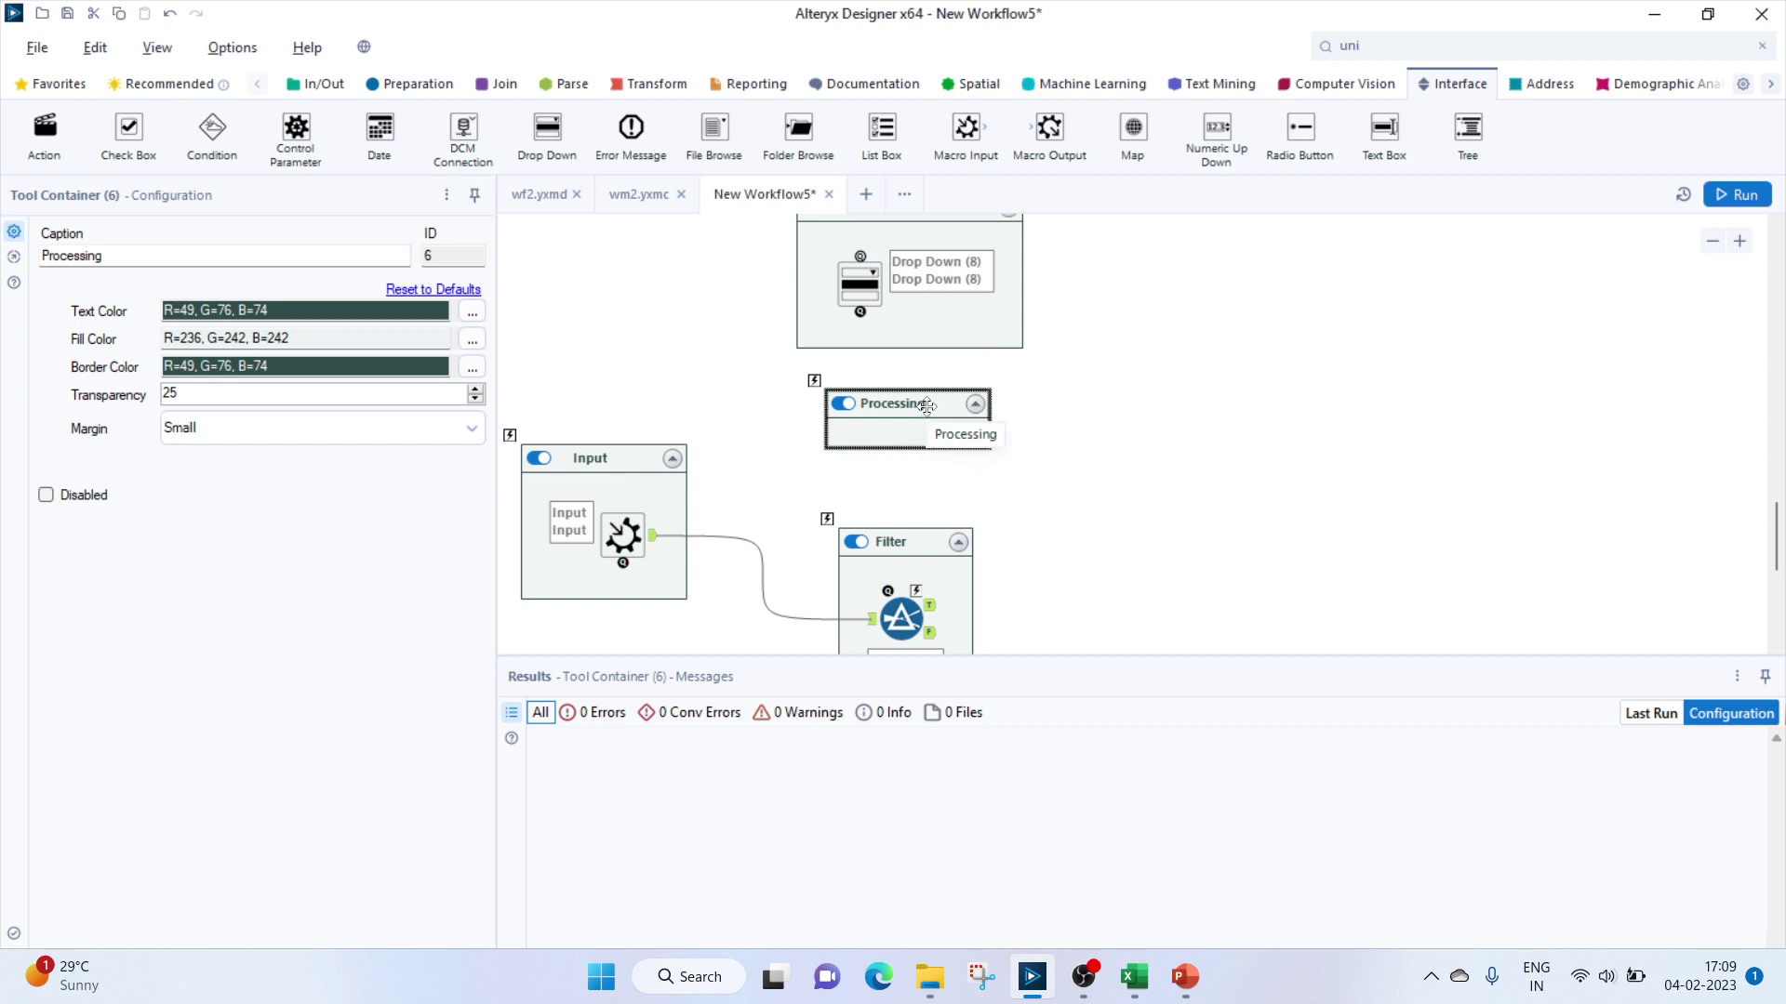
drag(927, 408, 879, 412)
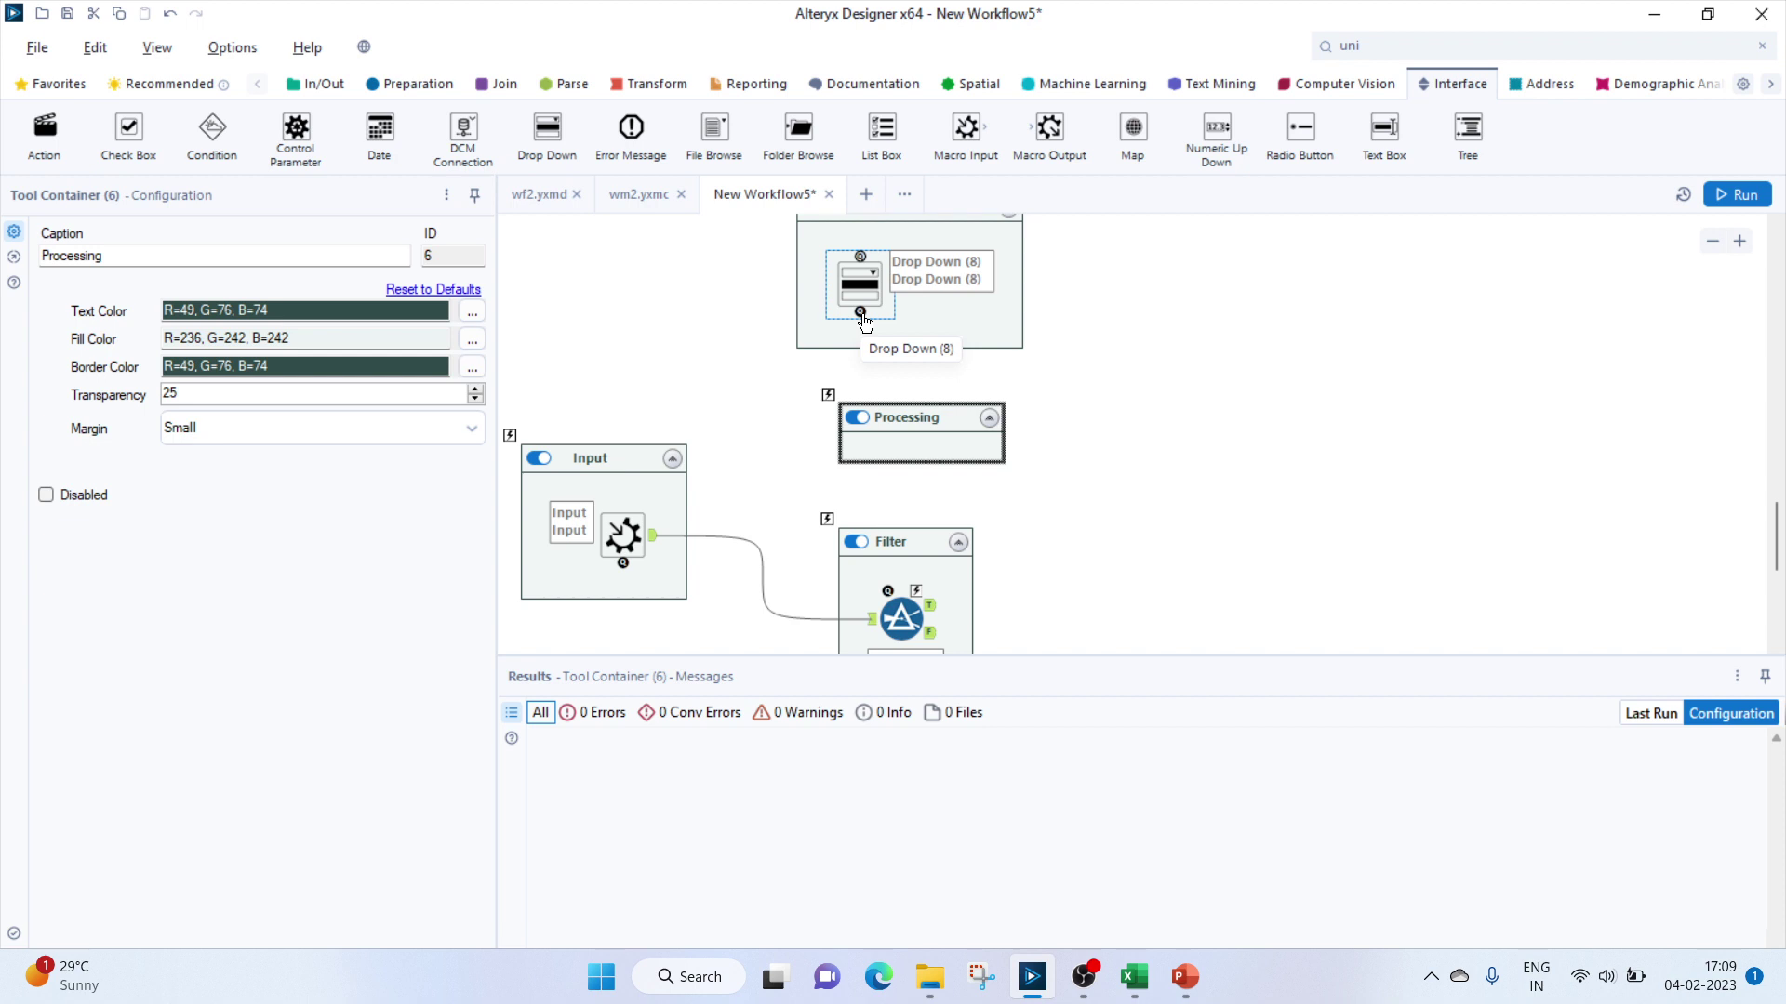
drag(862, 316, 933, 606)
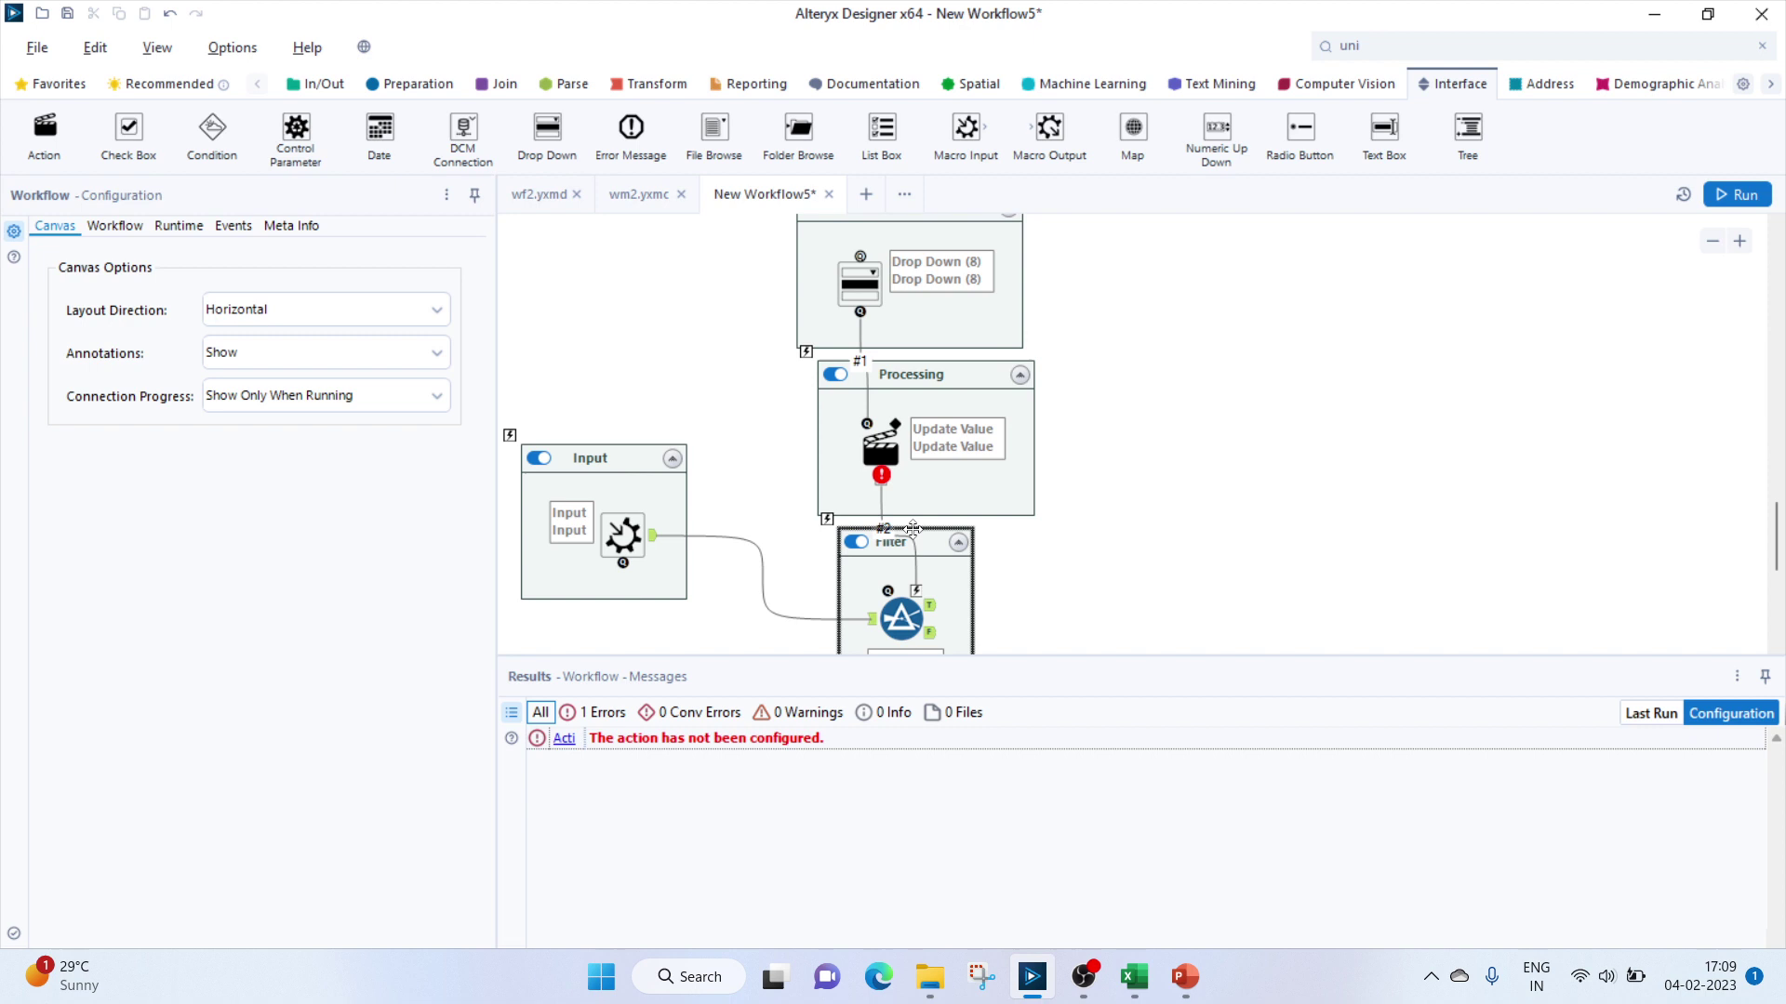
click(935, 554)
drag(935, 555, 945, 579)
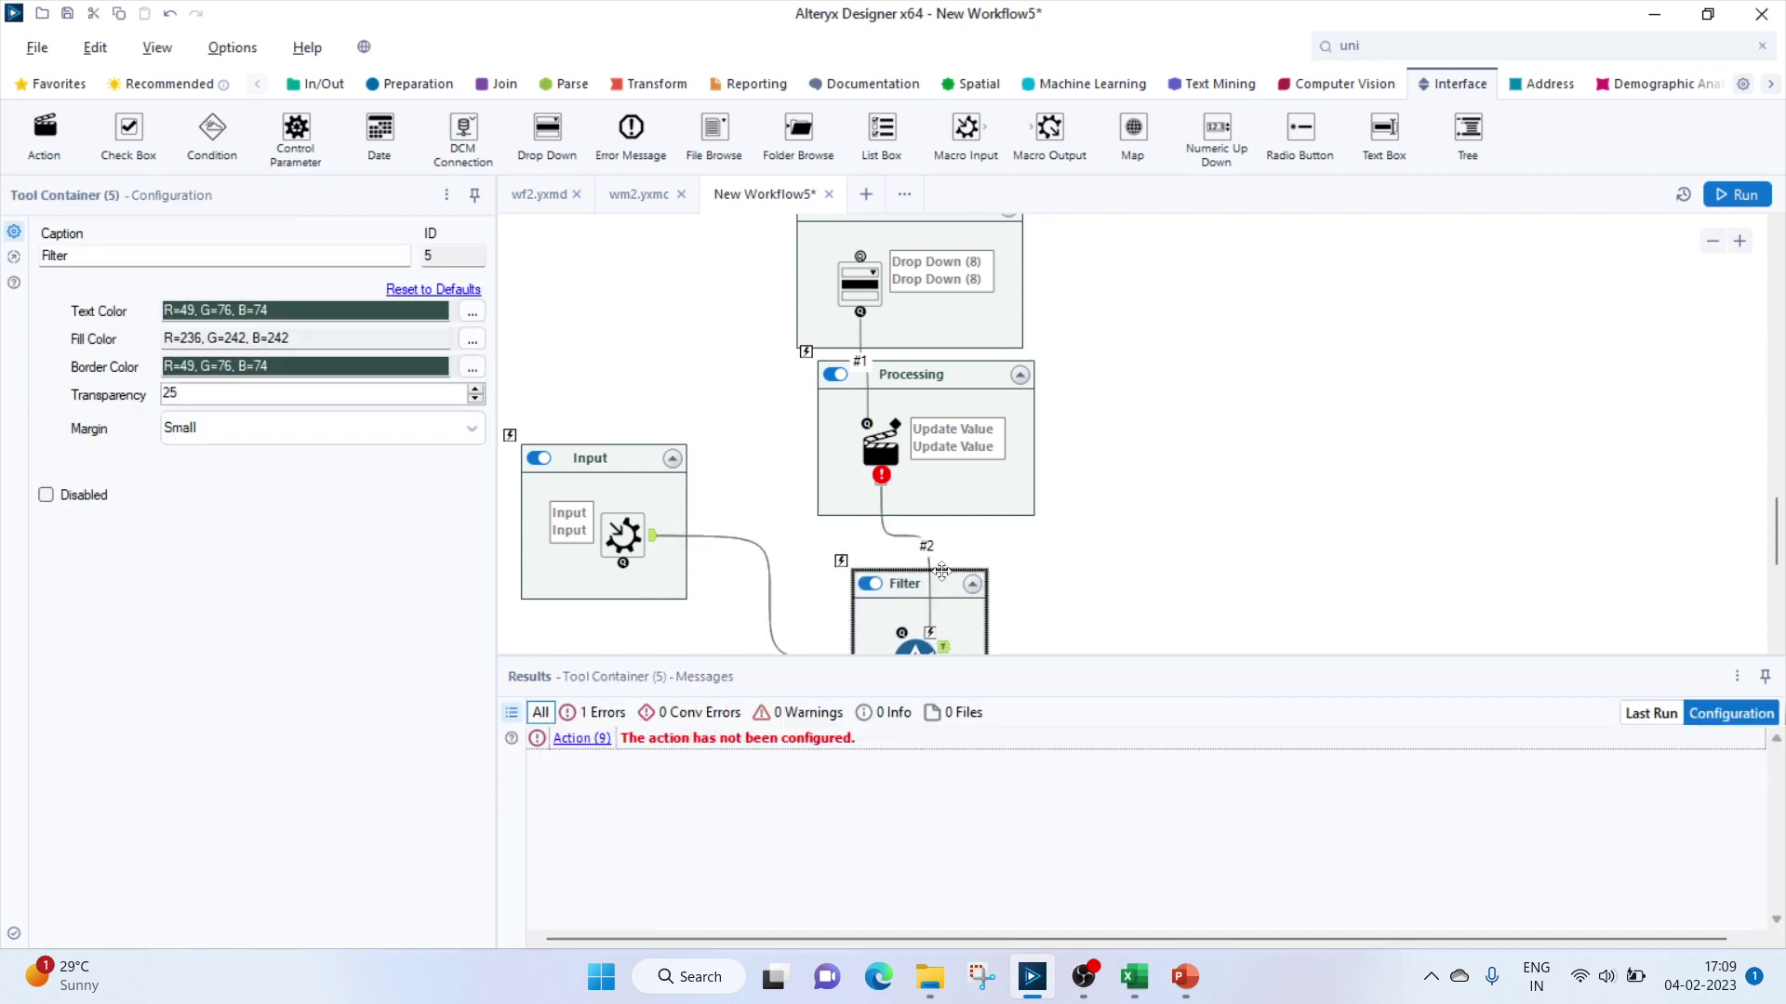
click(918, 402)
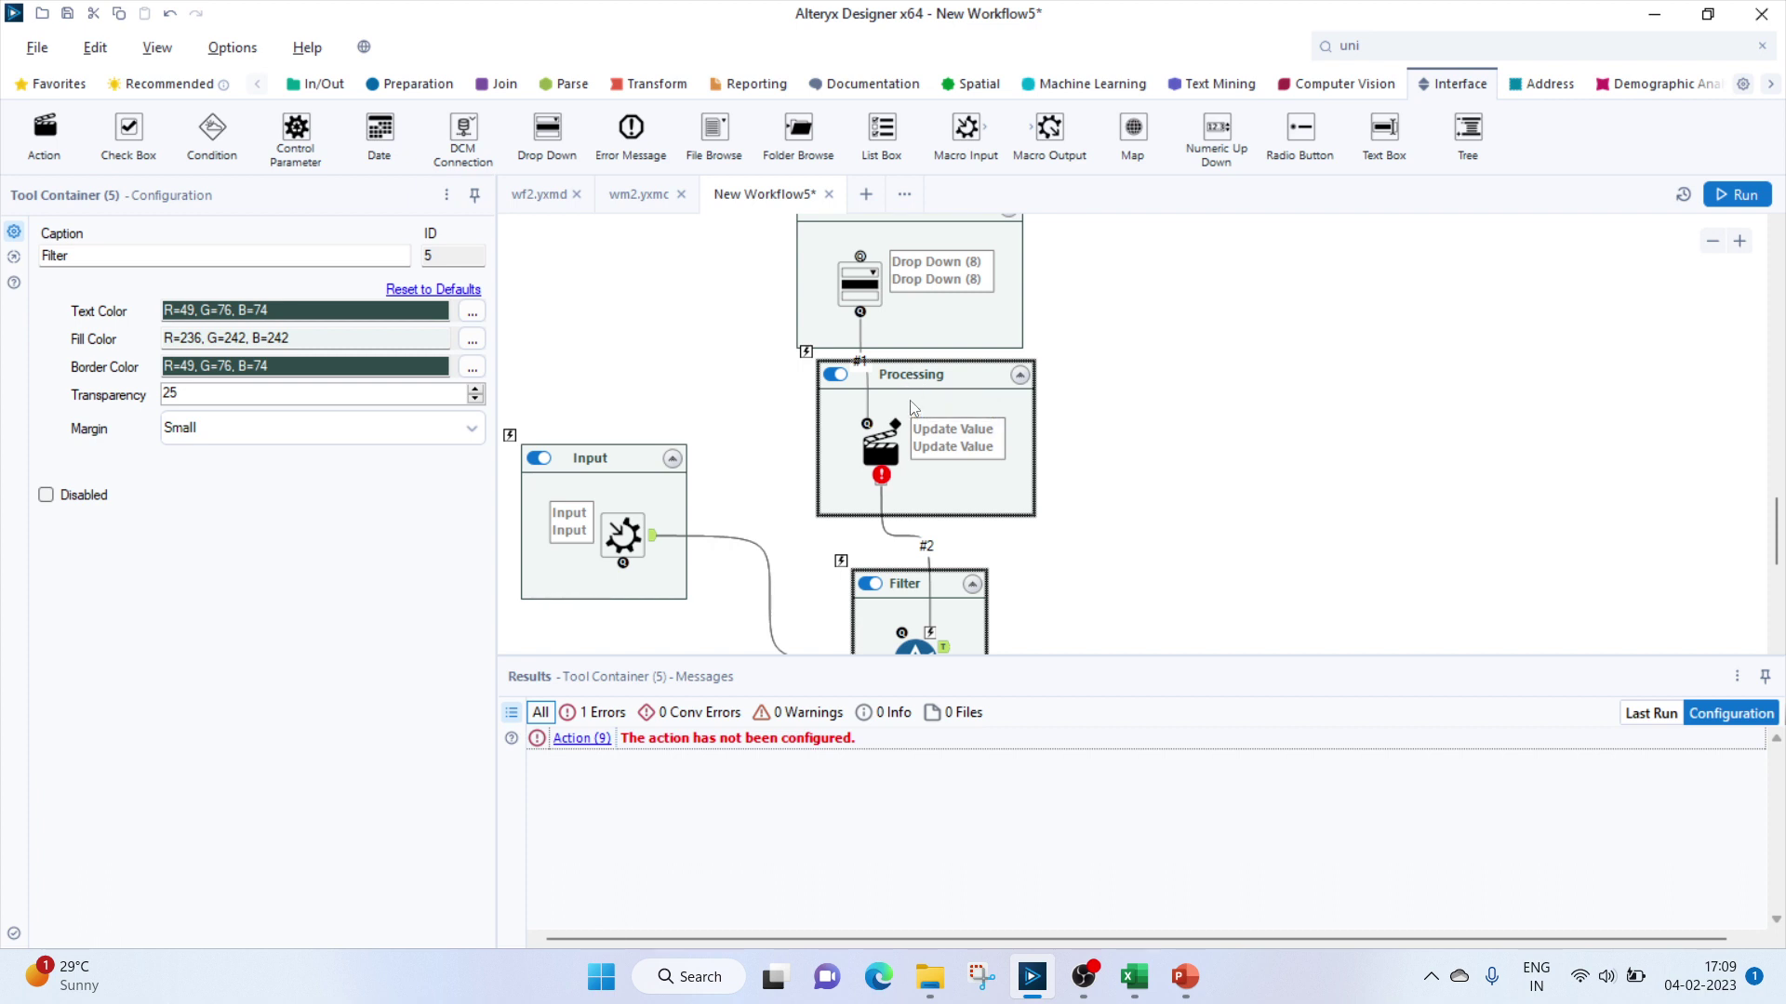
click(909, 399)
Set the Update Value action to replace the string 'Sheet1' in the Filter expression.
click(897, 457)
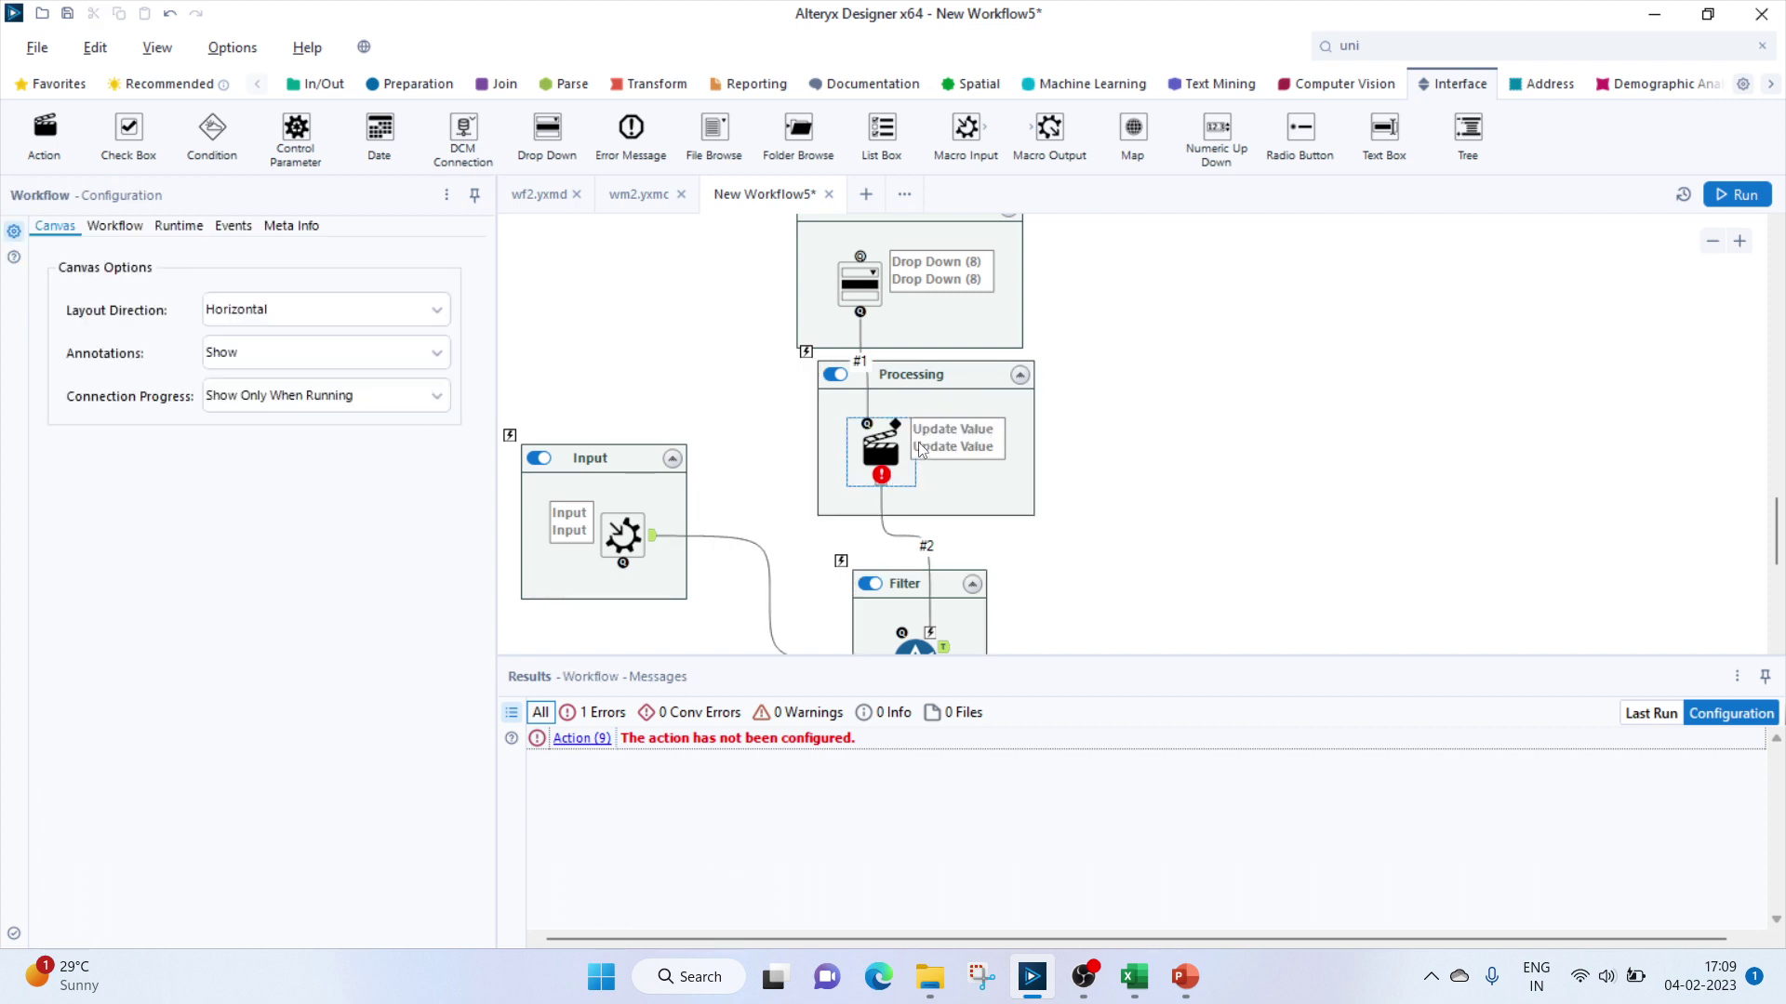
click(879, 449)
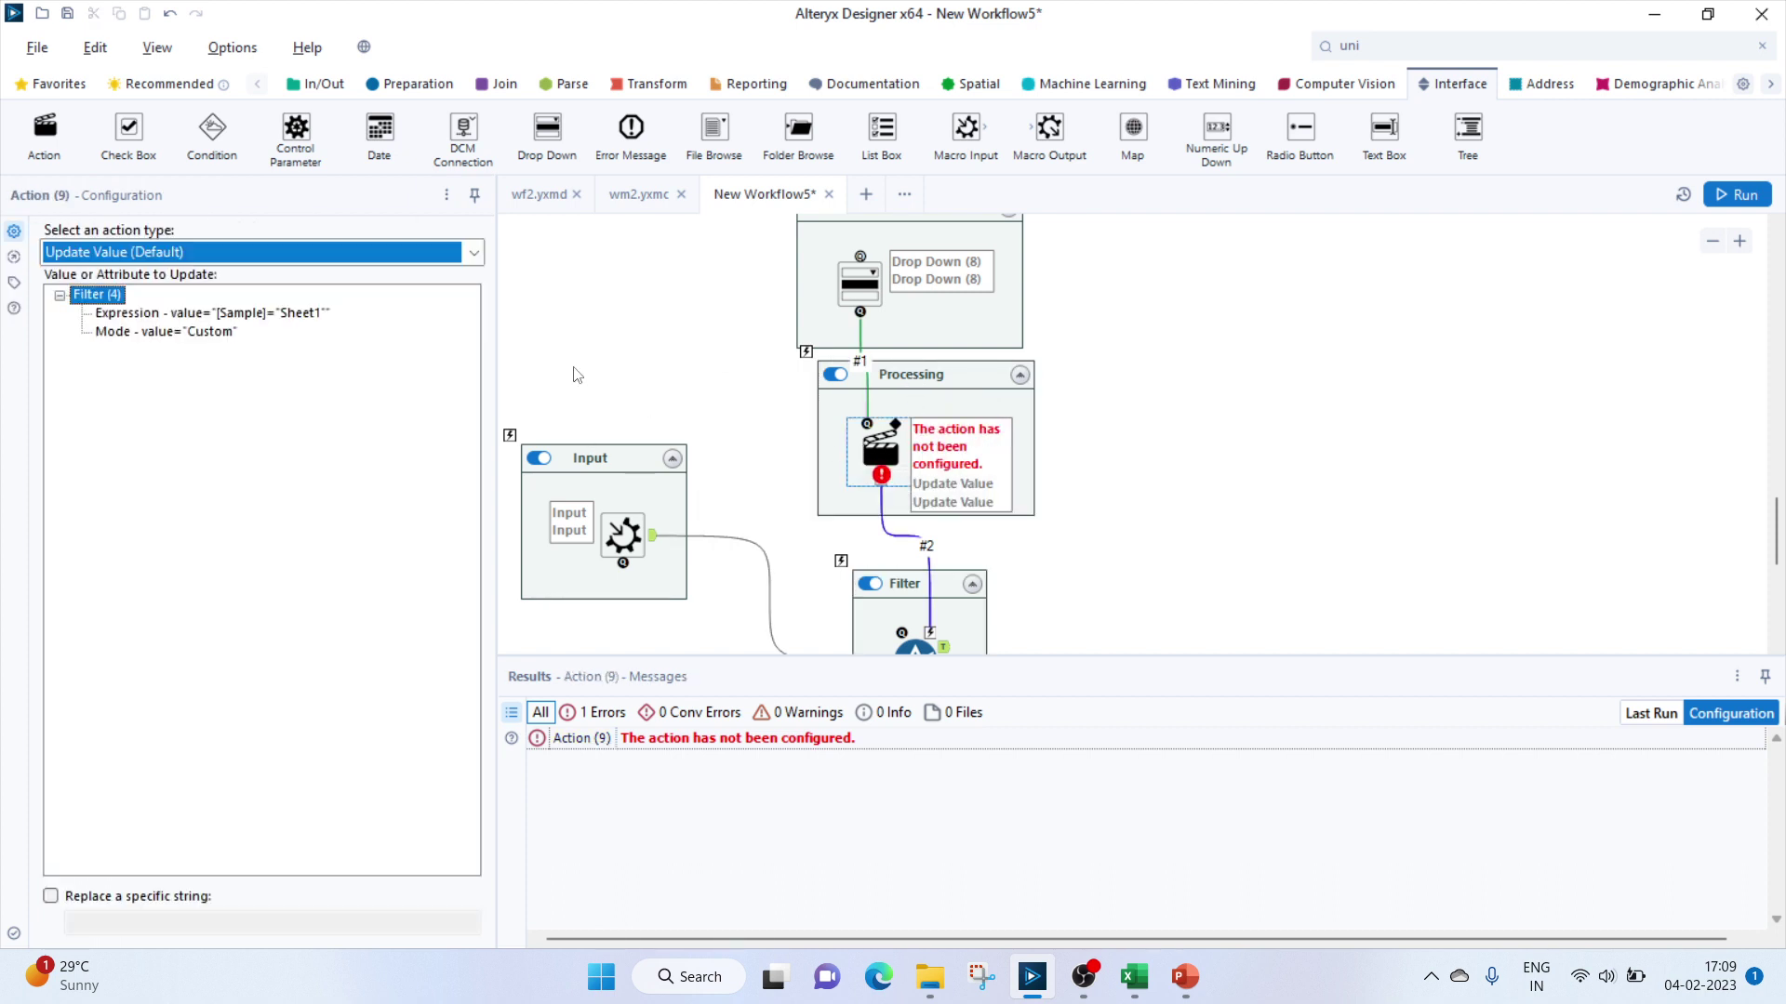
click(121, 316)
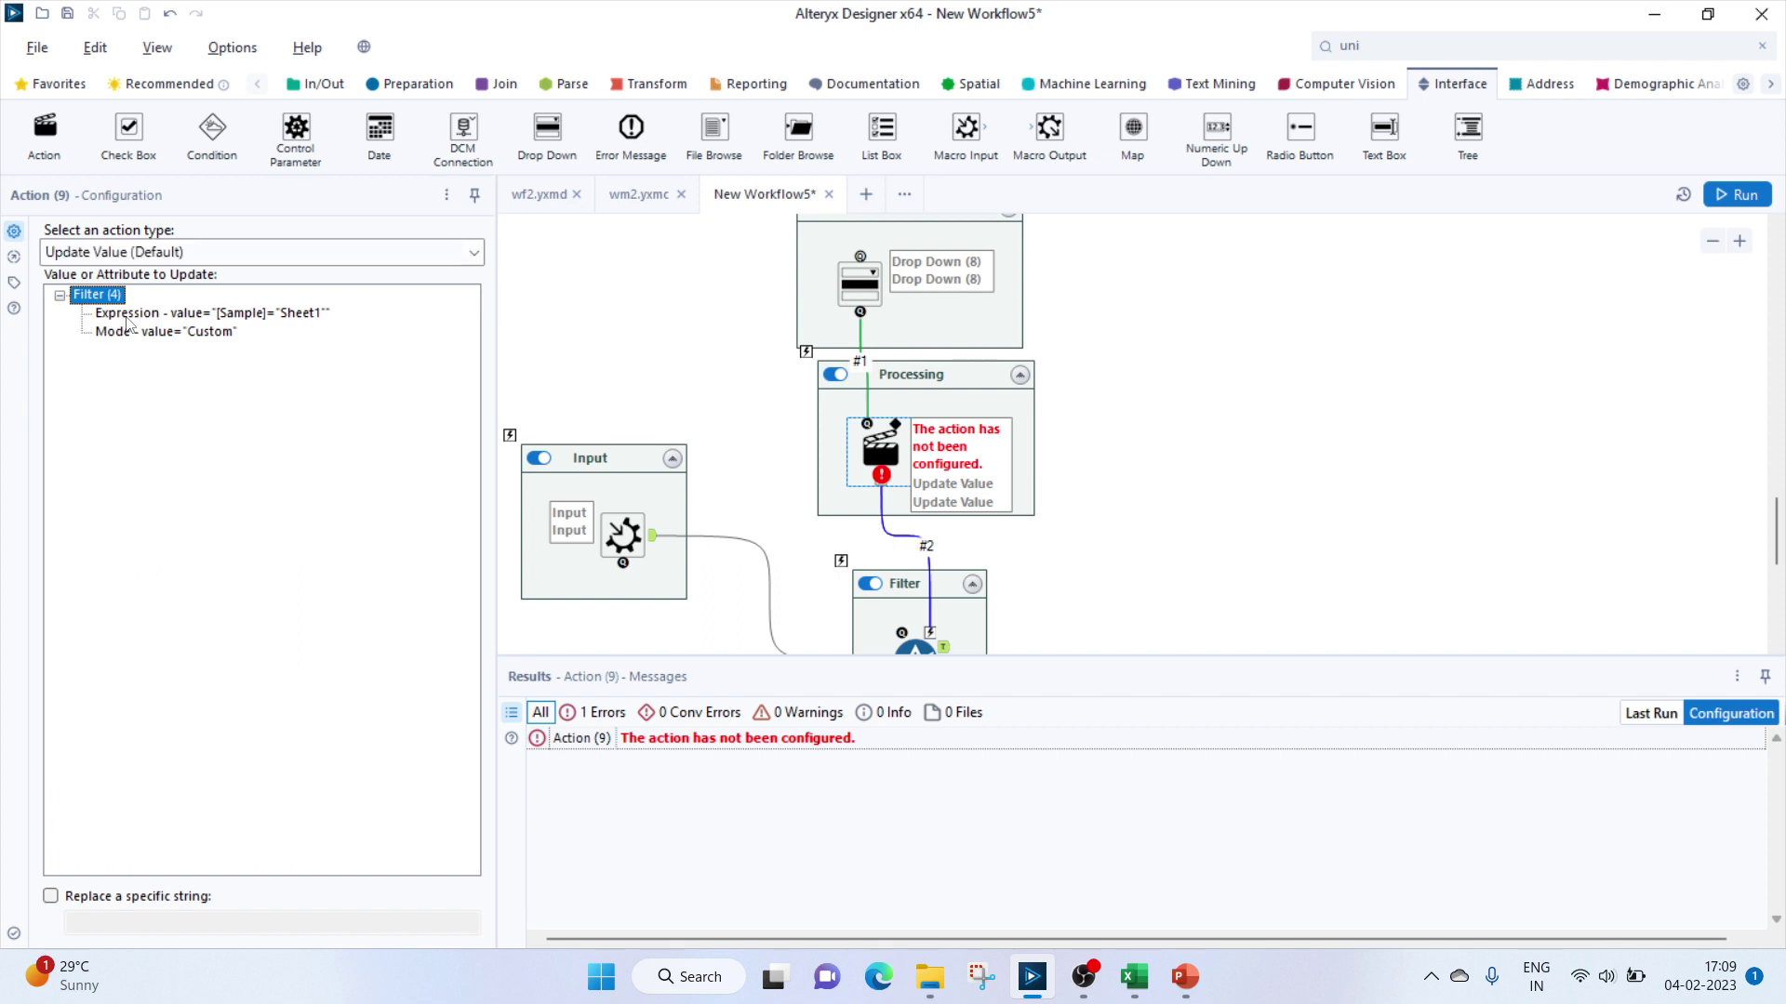
click(51, 897)
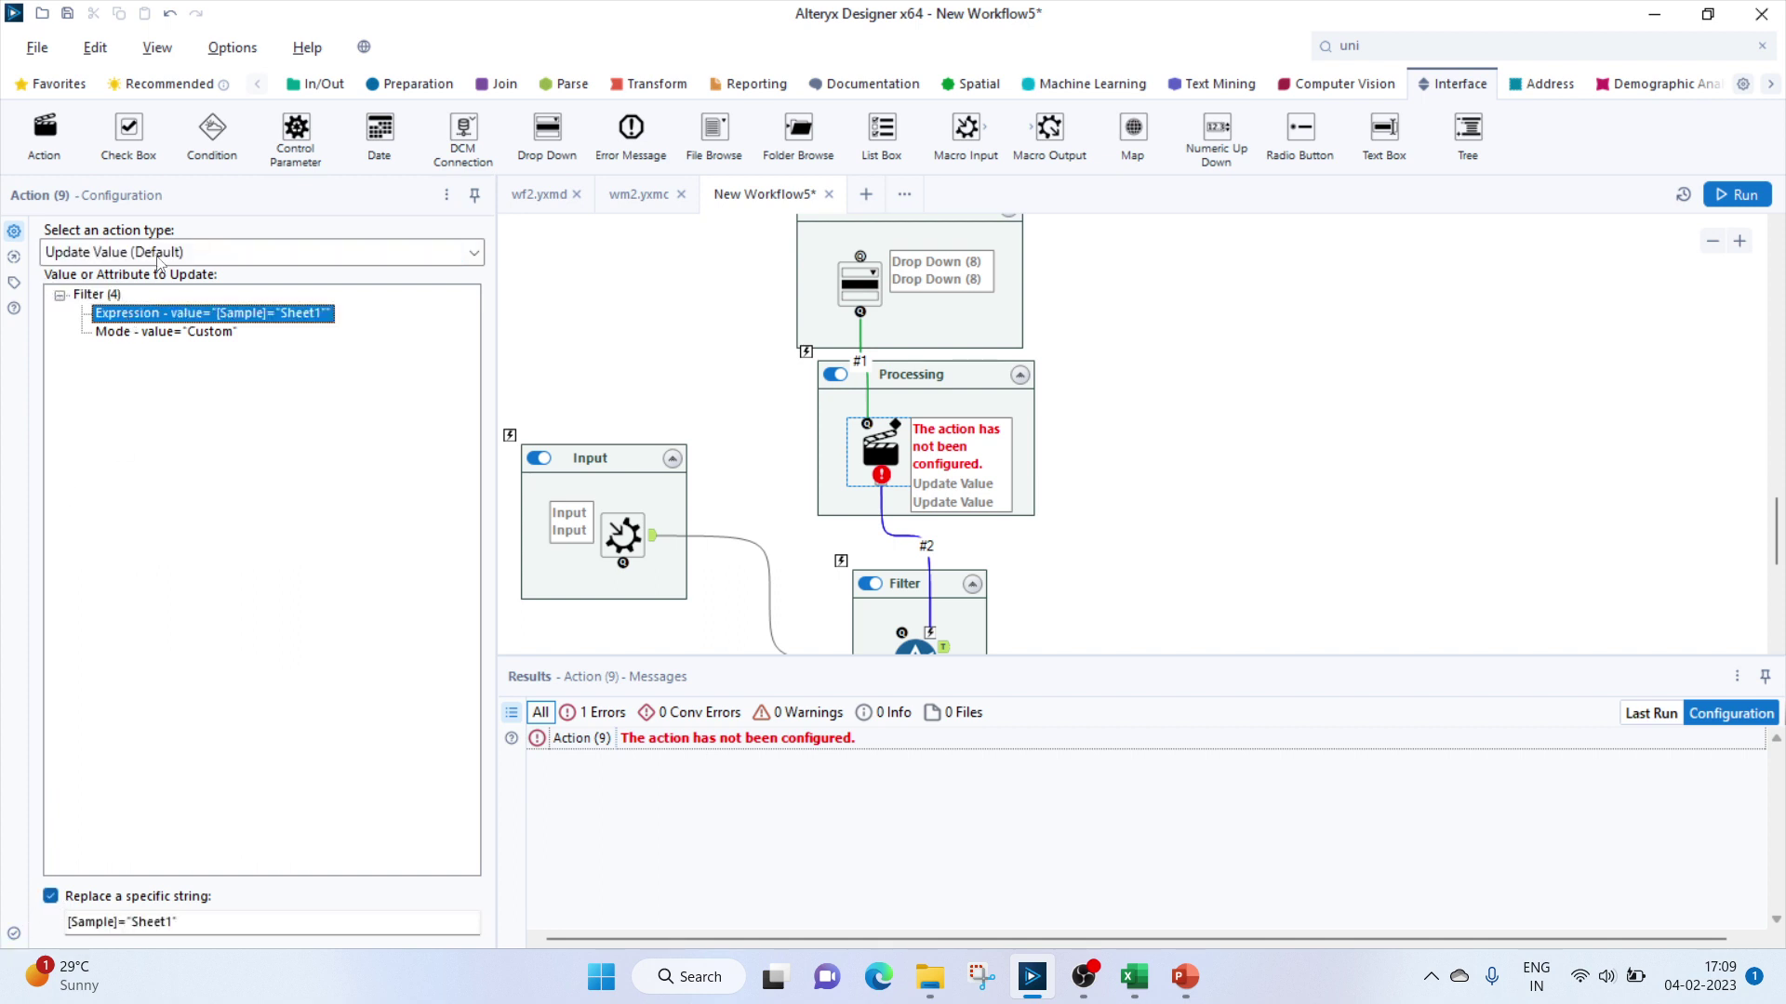
click(136, 922)
key(BackSpace)
key(BackSpace)
key(BackSpace)
key(BackSpace)
key(BackSpace)
key(BackSpace)
key(BackSpace)
key(BackSpace)
key(BackSpace)
key(BackSpace)
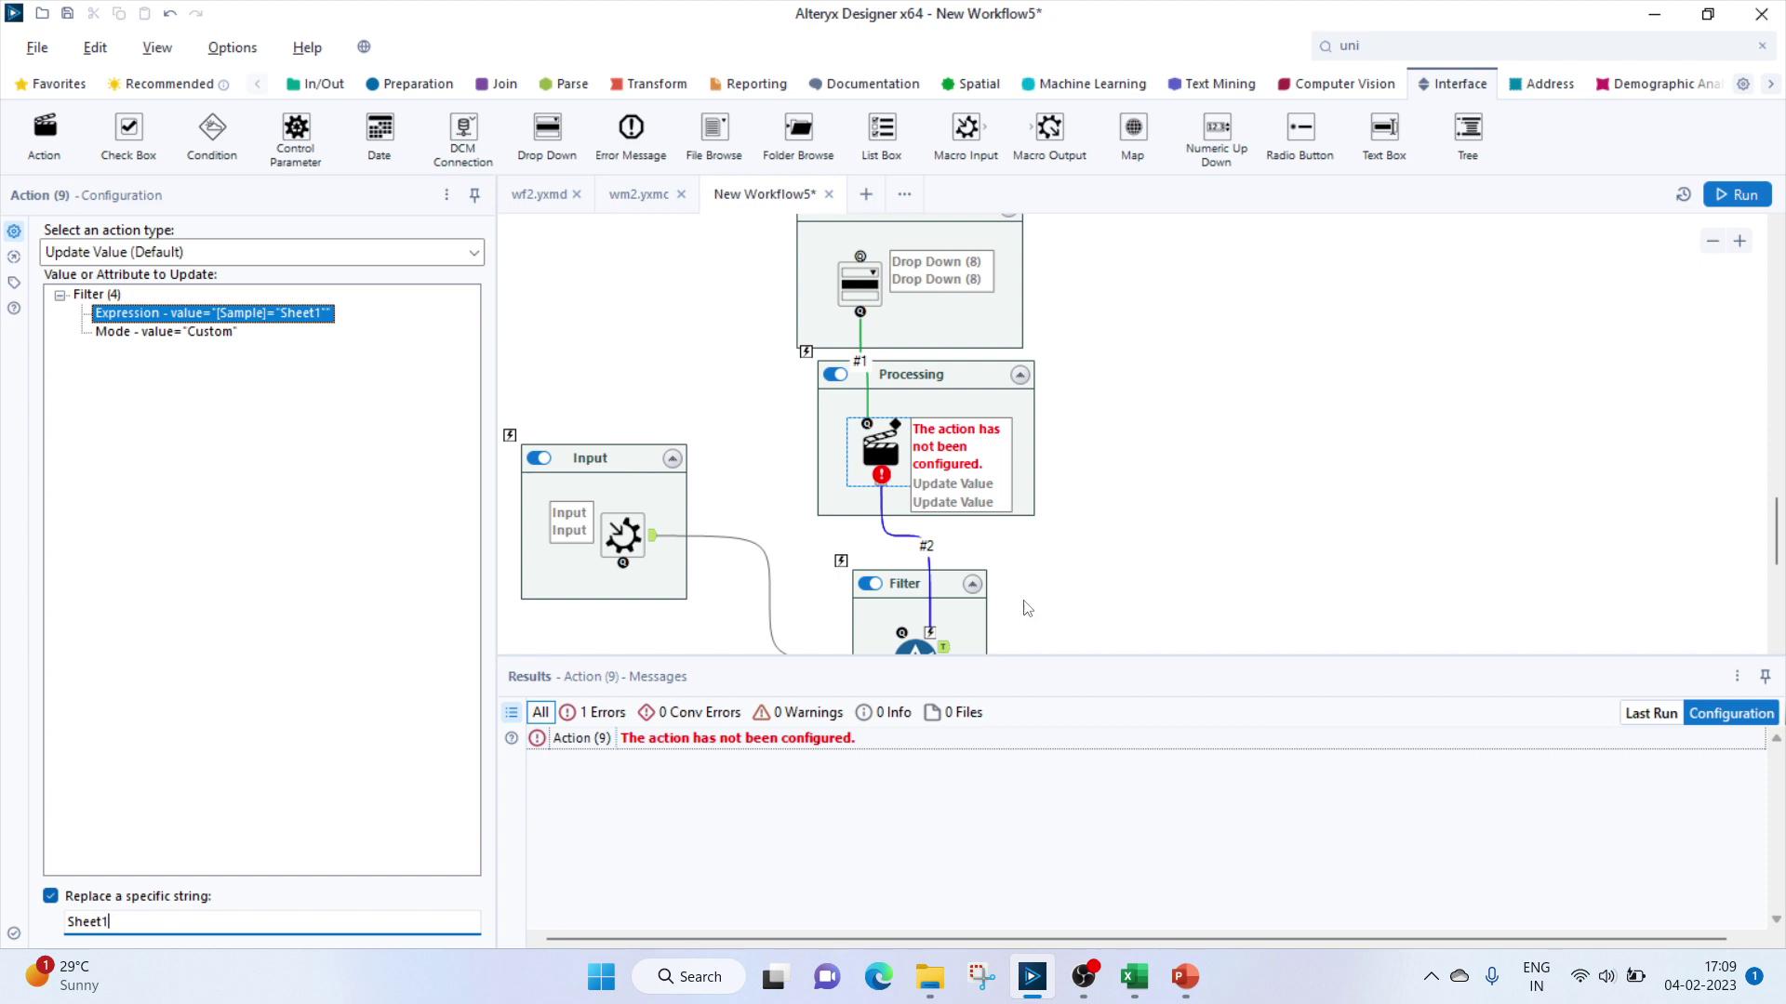
click(1116, 547)
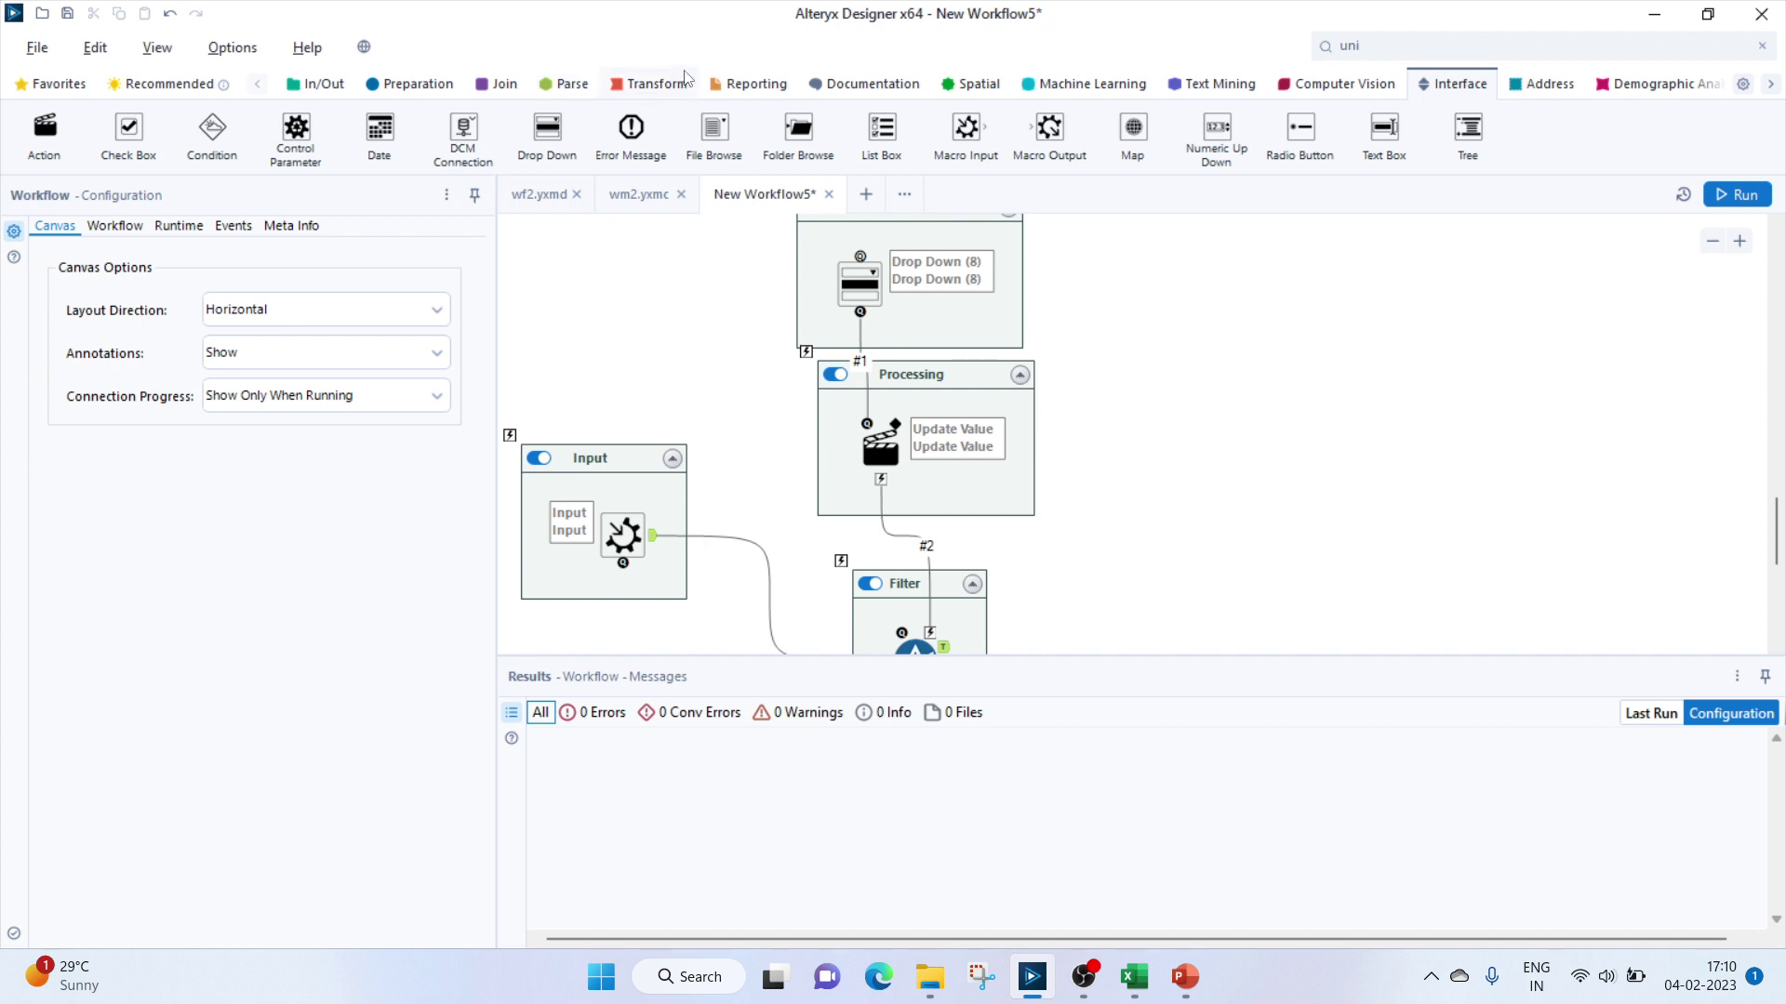
Add a container labelled 'Output' and place a Macro Output tool inside it.
click(850, 82)
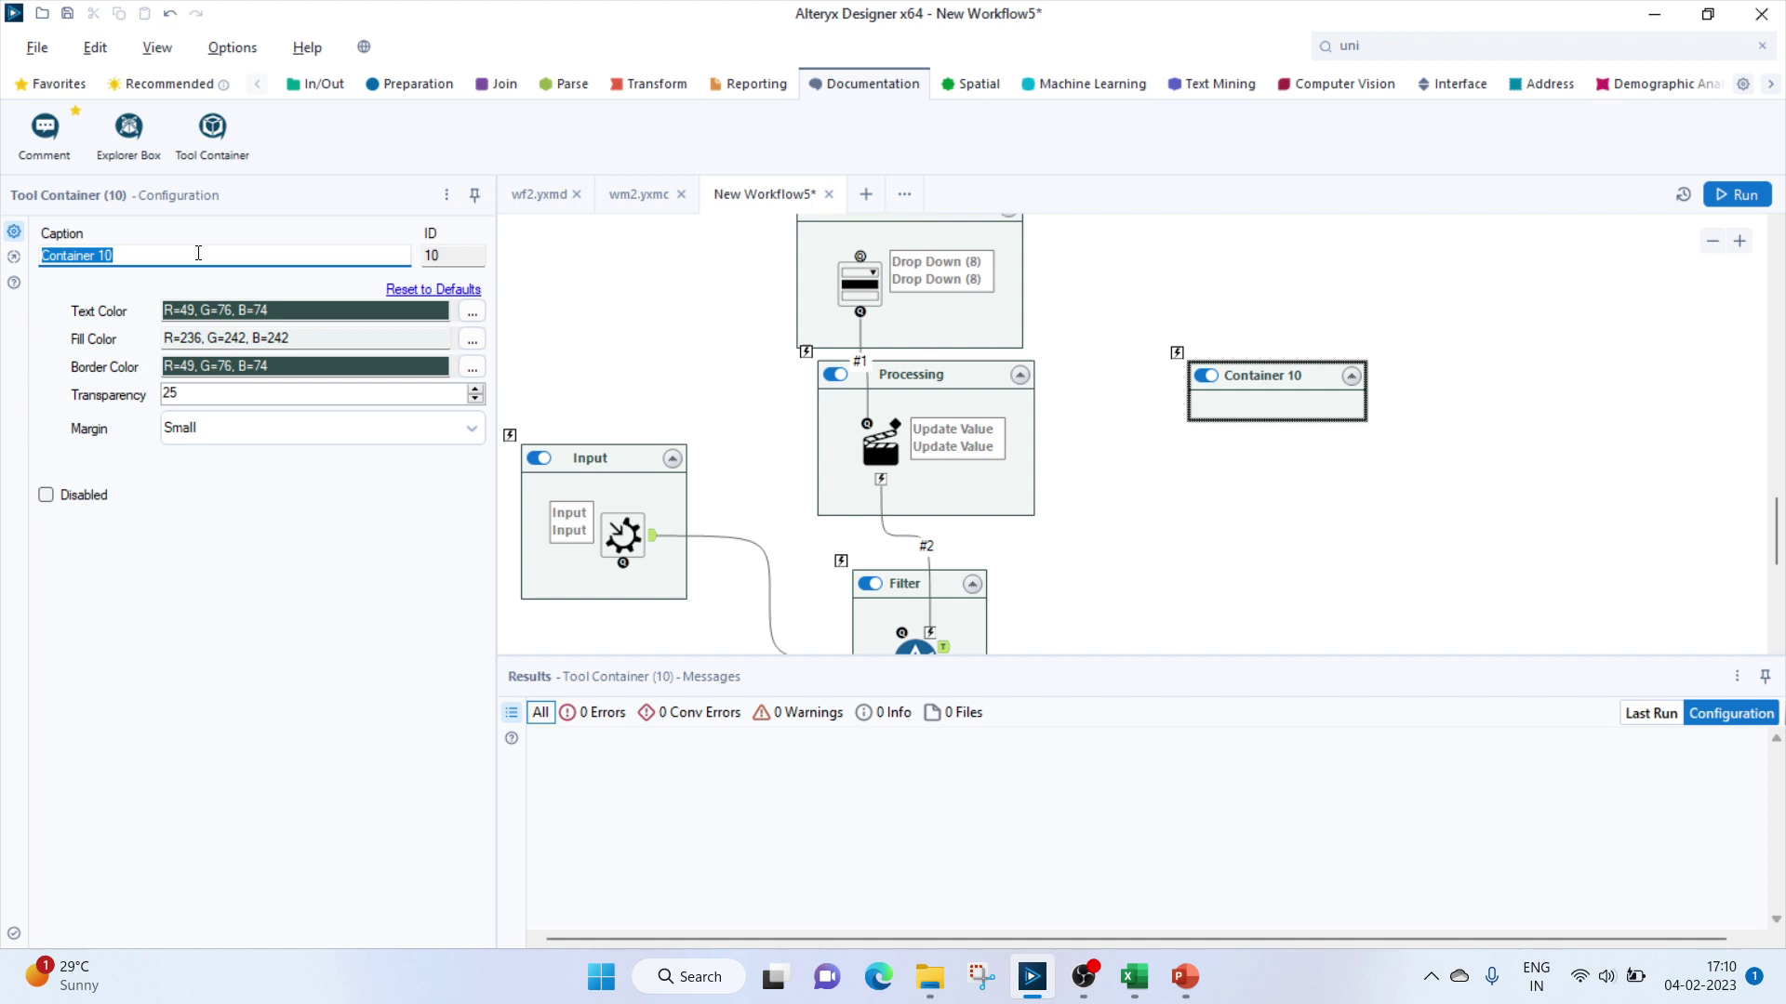
text(Output)
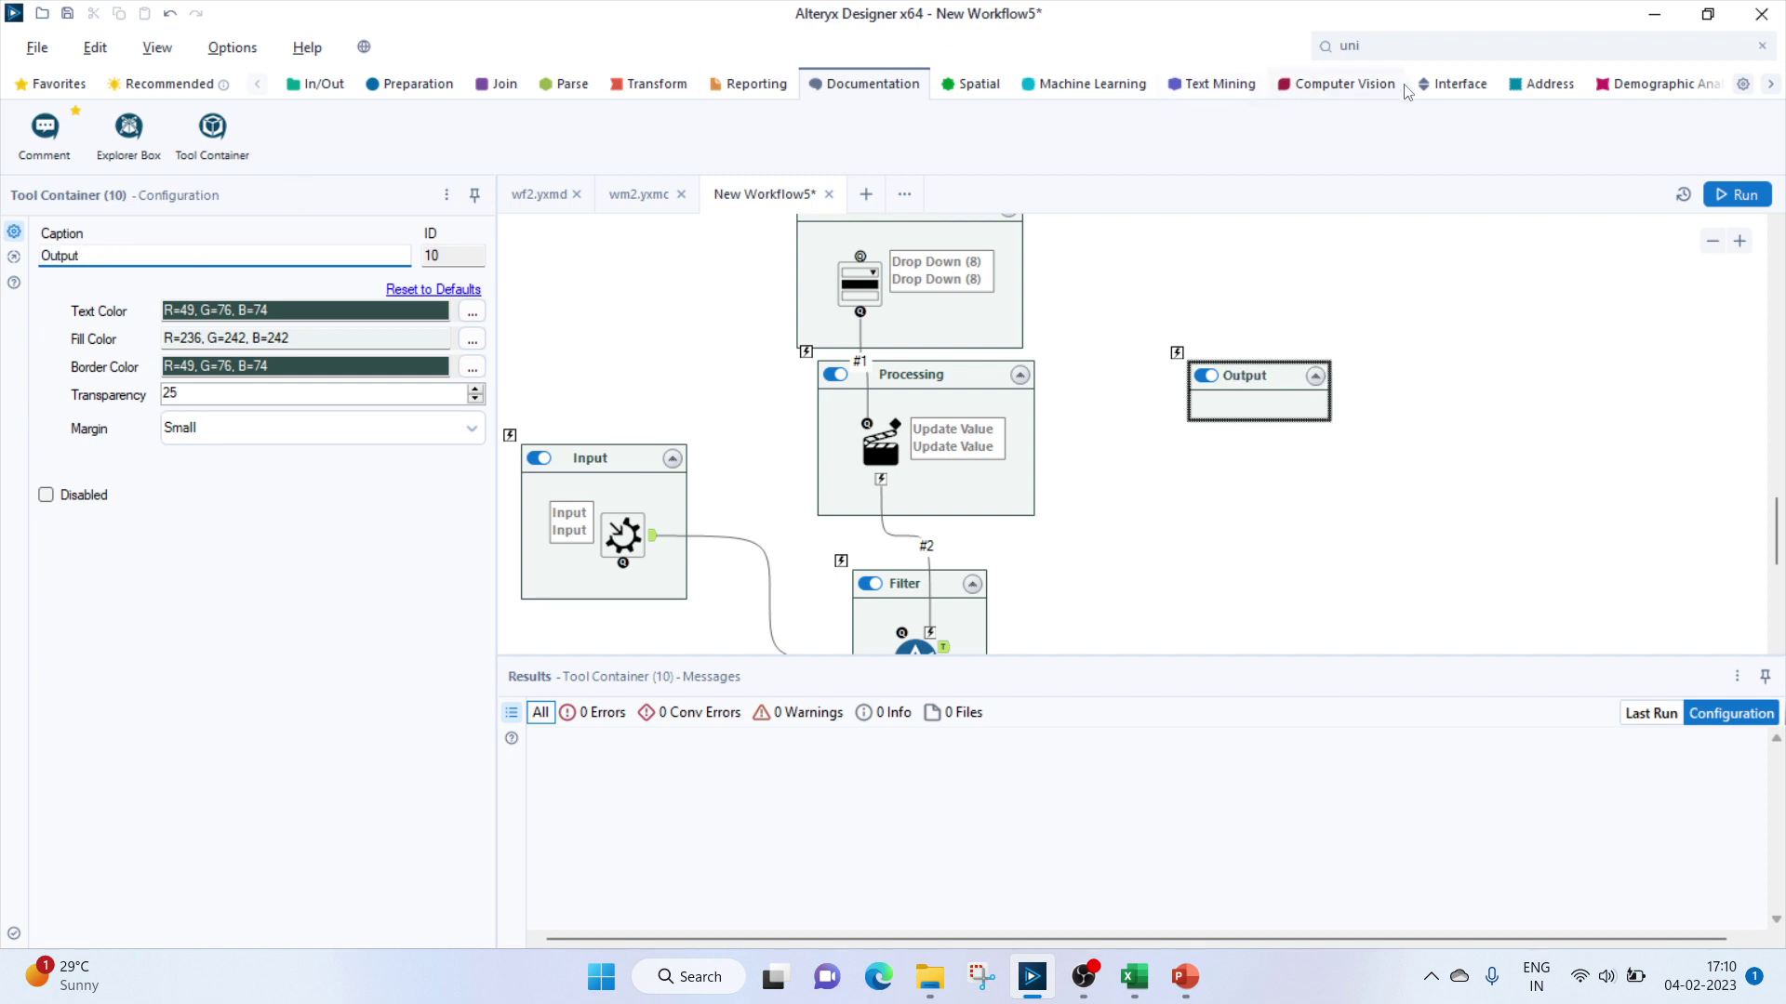
click(1430, 85)
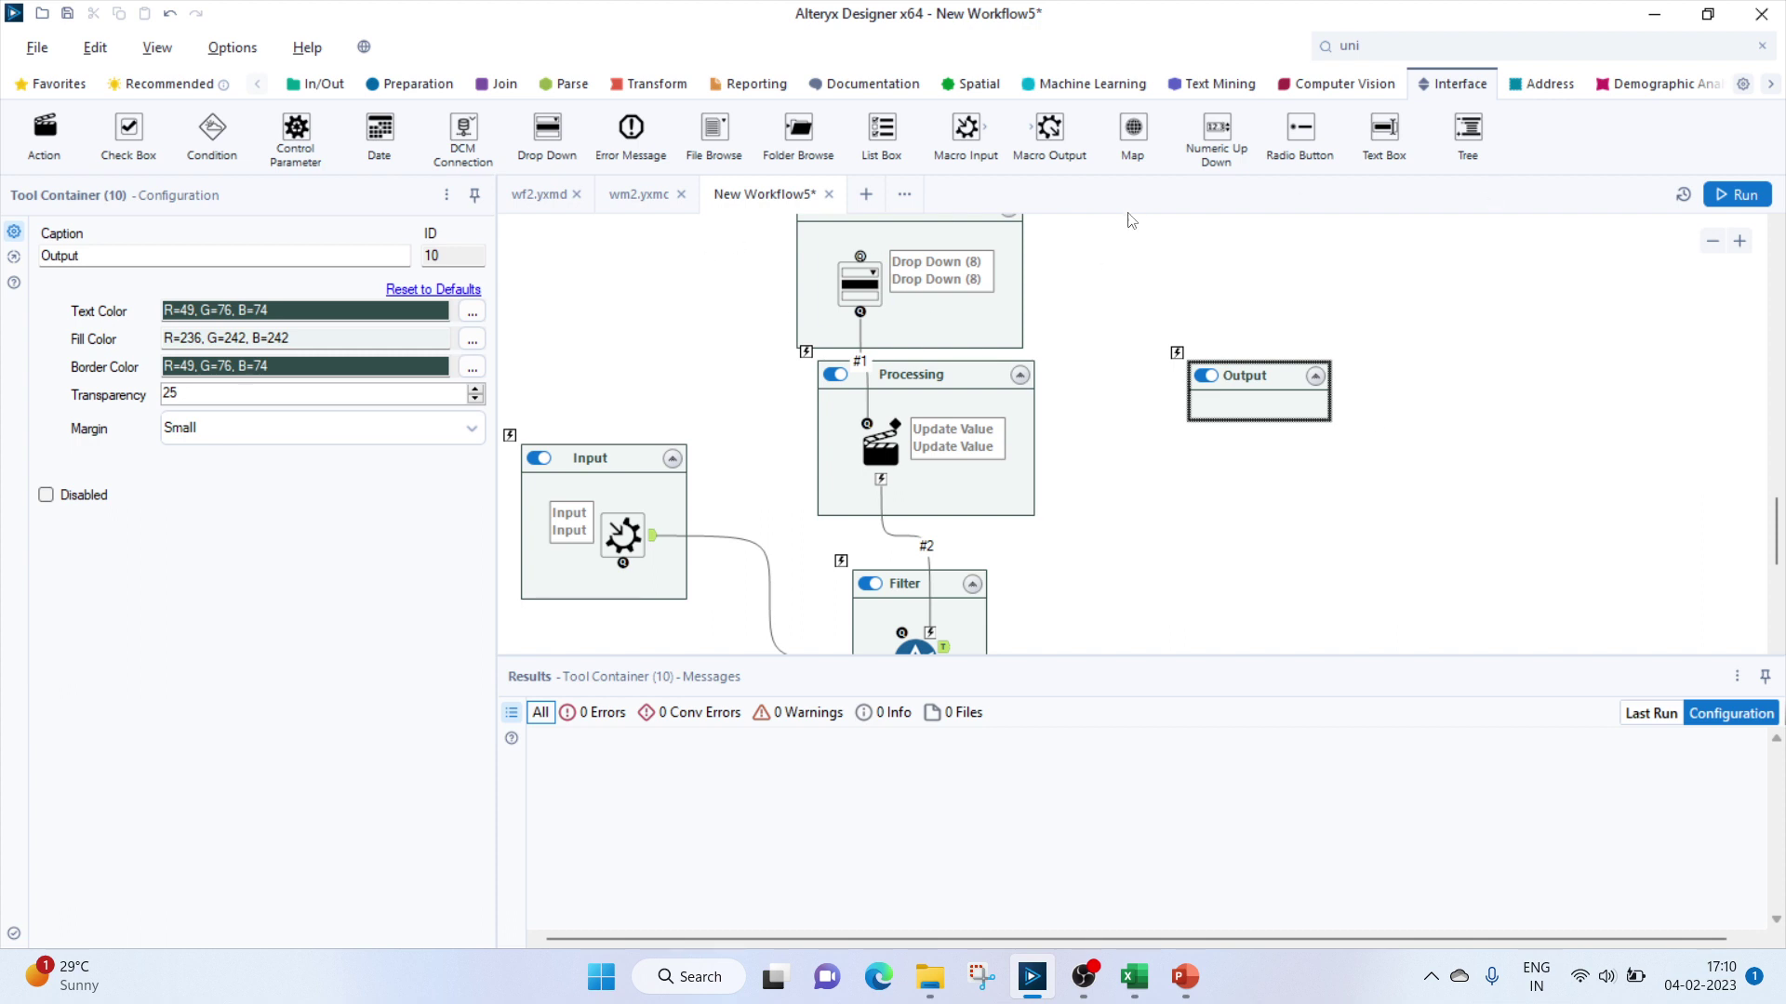
drag(1049, 131, 1242, 390)
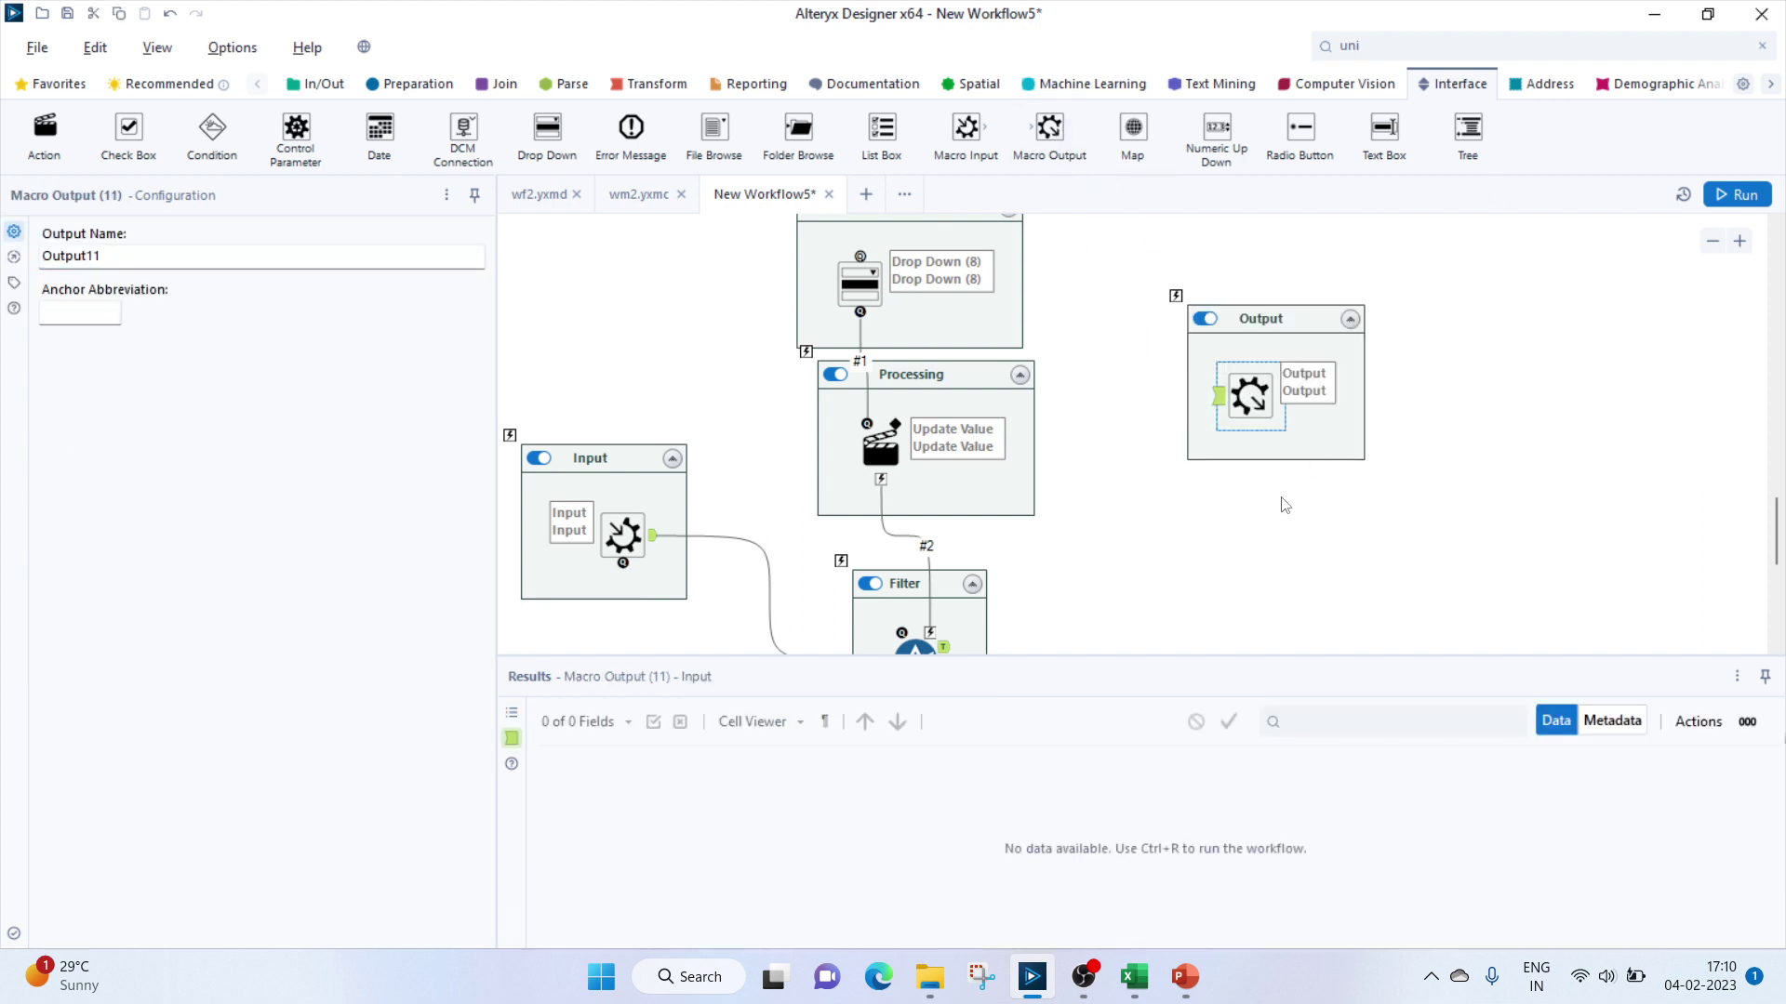
Feed the Filter's True records into the Macro Output and run, returning one Sheet1 record.
scroll(968, 642, down, 1)
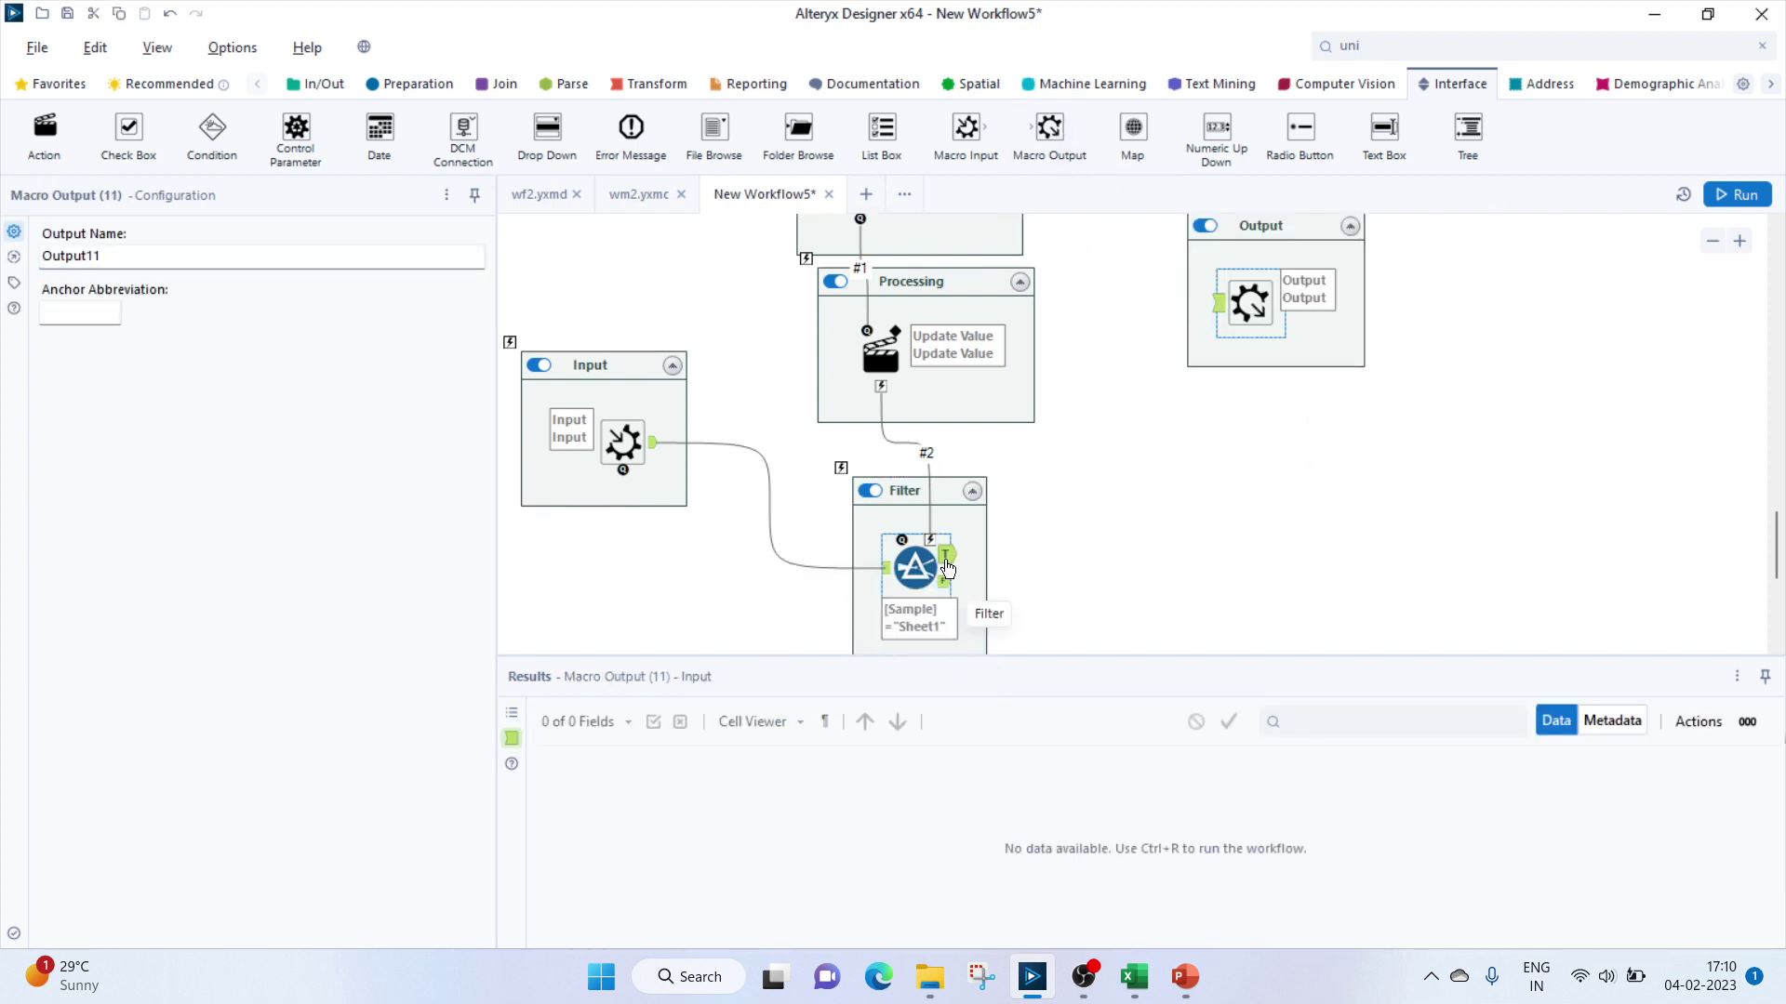
drag(945, 562, 1216, 304)
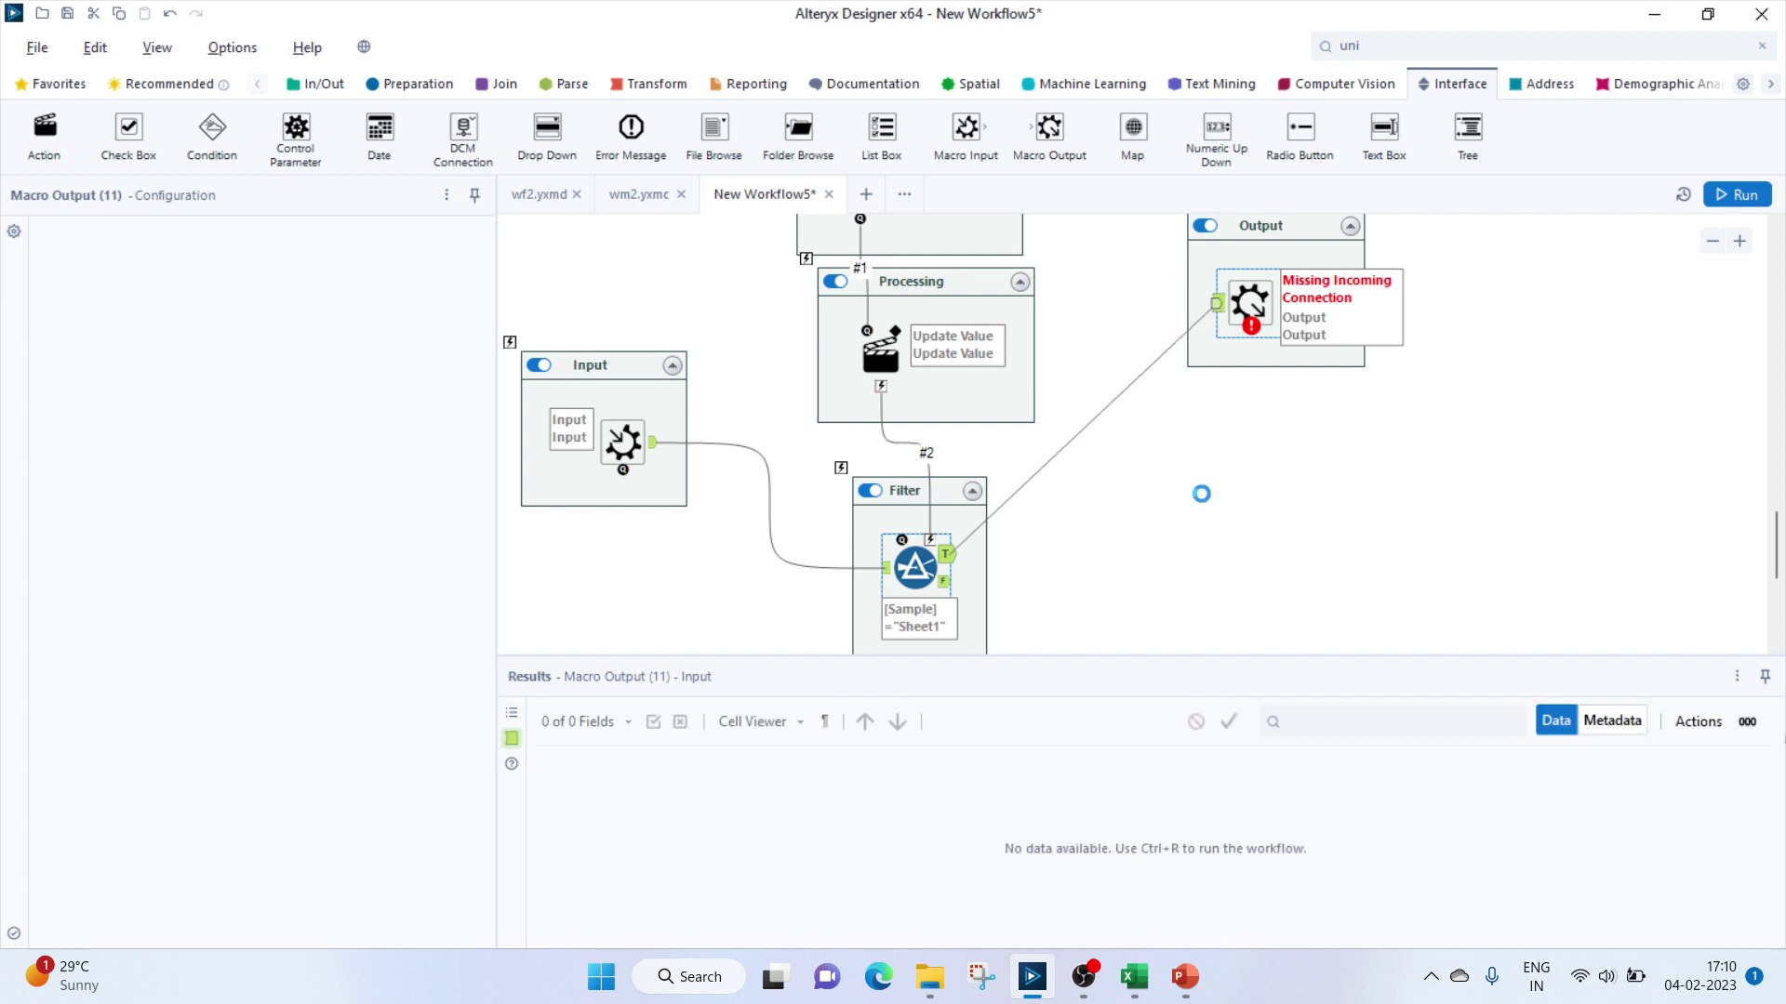
scroll(1205, 517, up, 2)
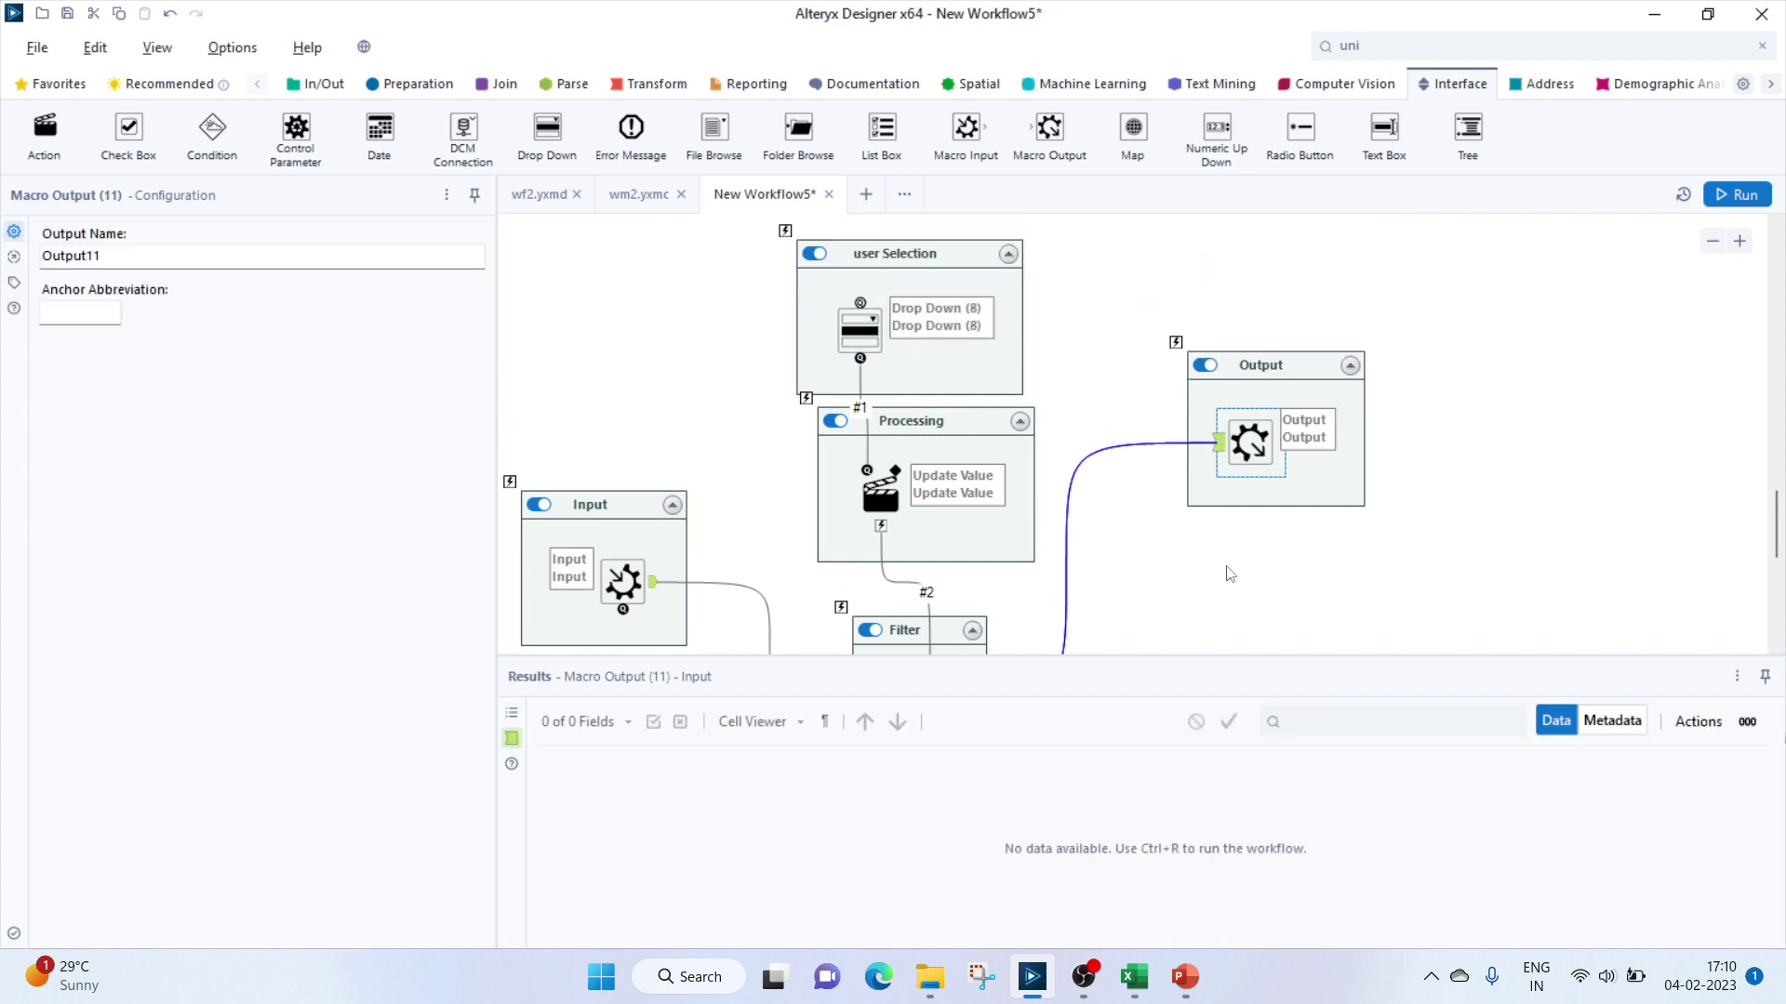
click(1742, 197)
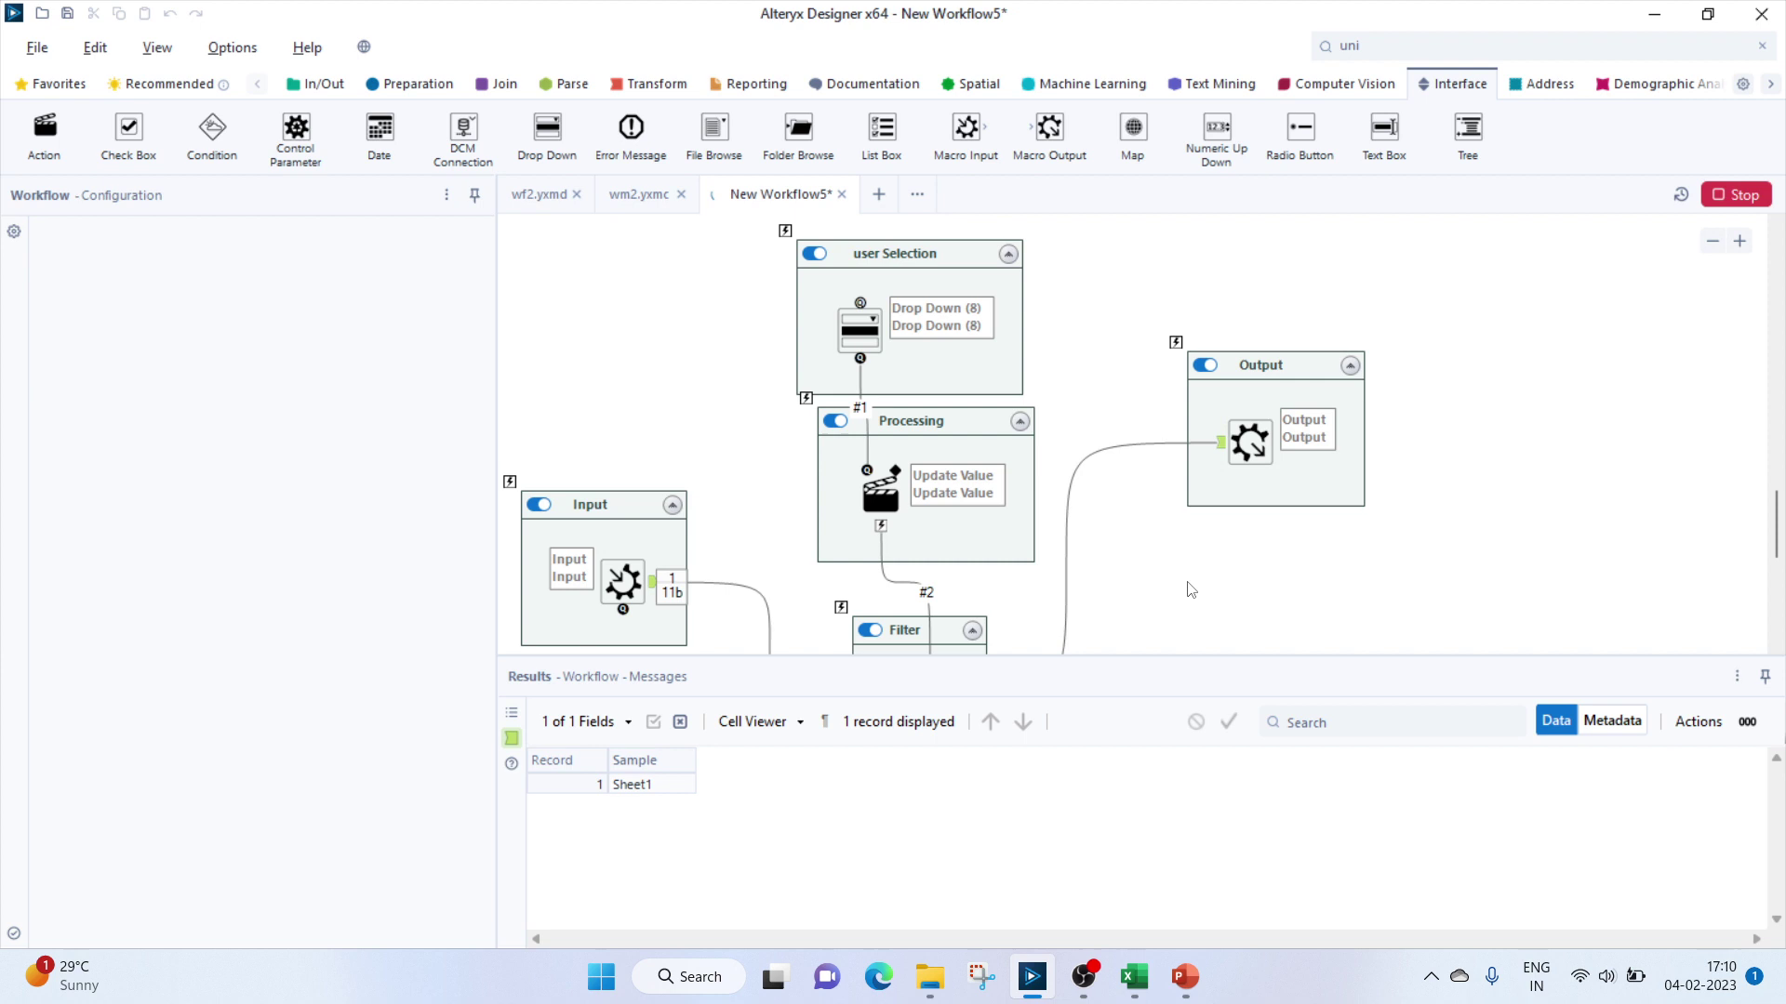
key(Return)
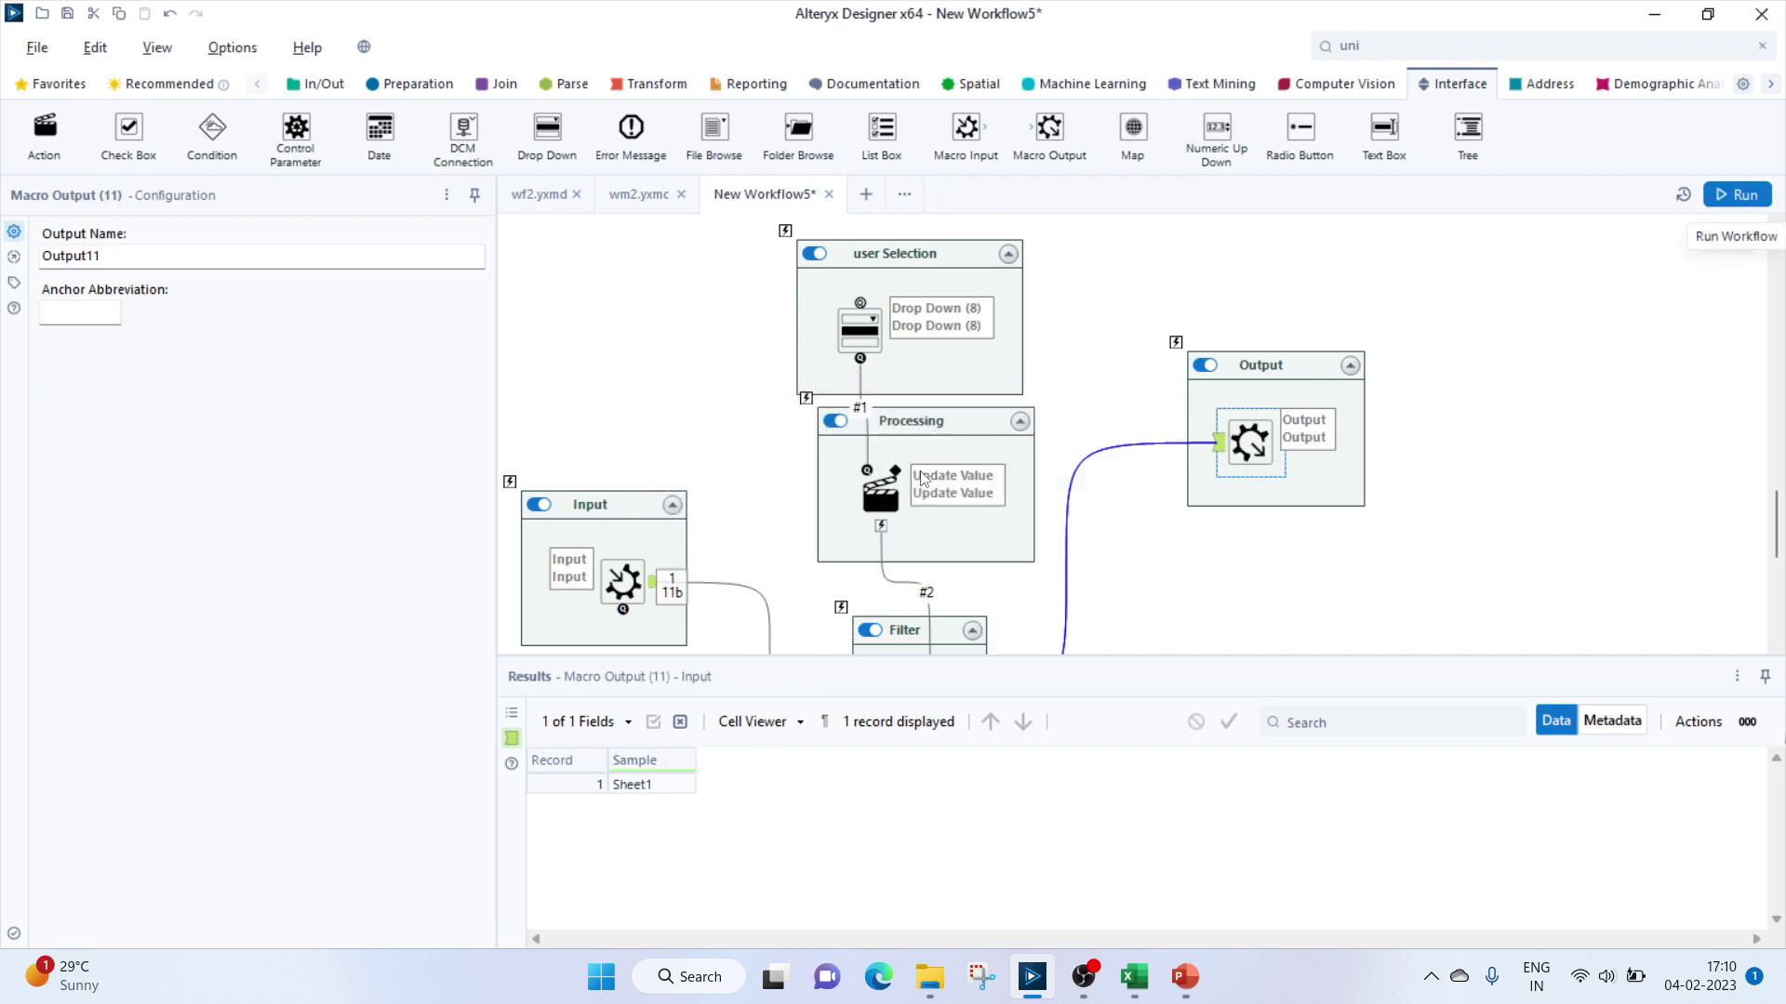
Save the macro as mac1.yxmc, then nudge the Processing container and save again.
key(ctrl+s)
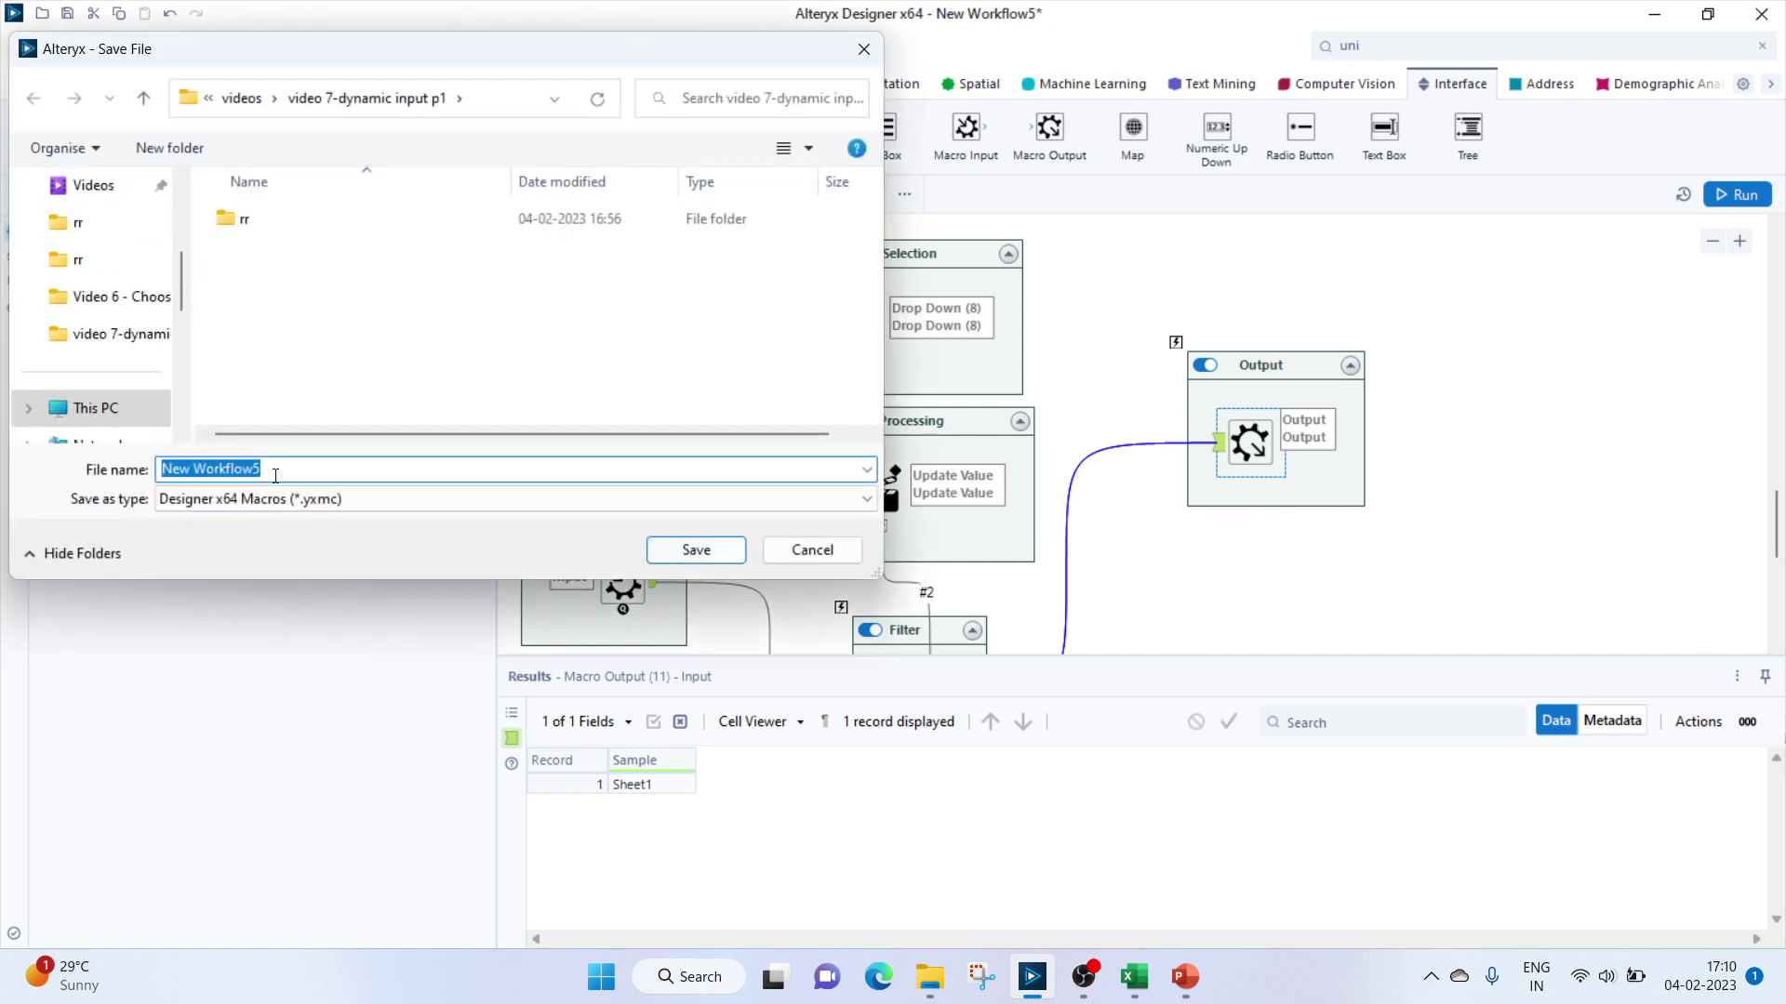
text(m)
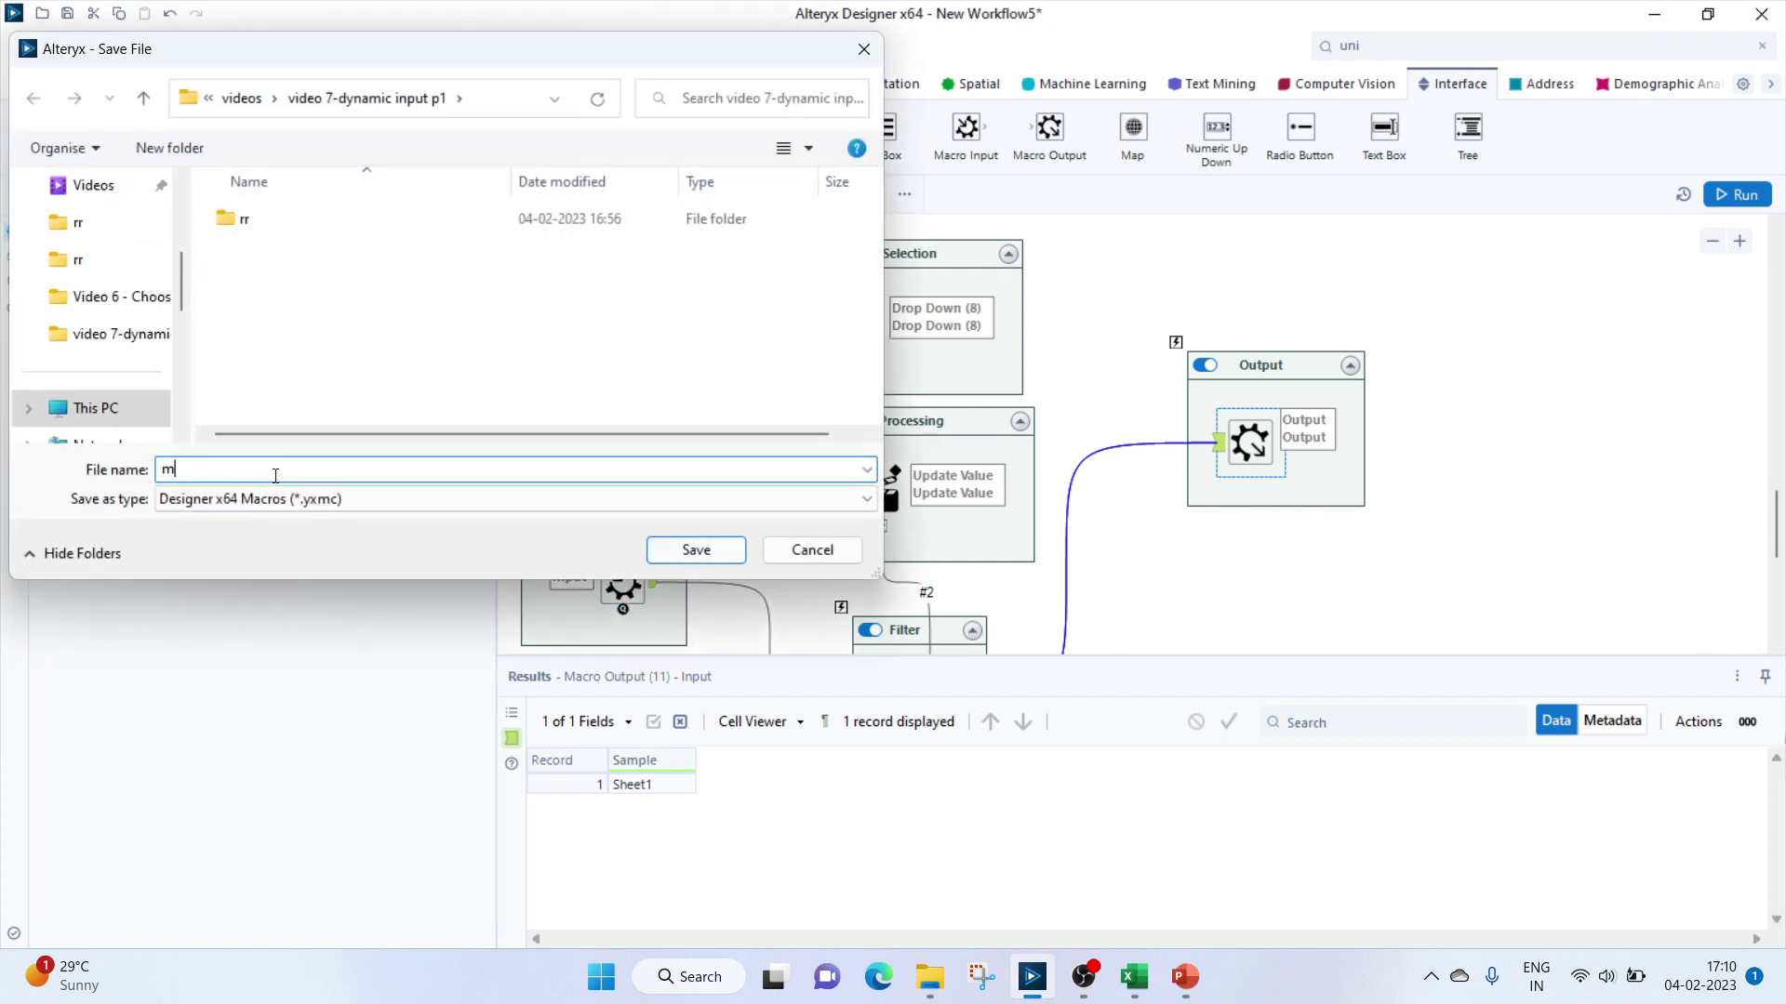
text(ac1)
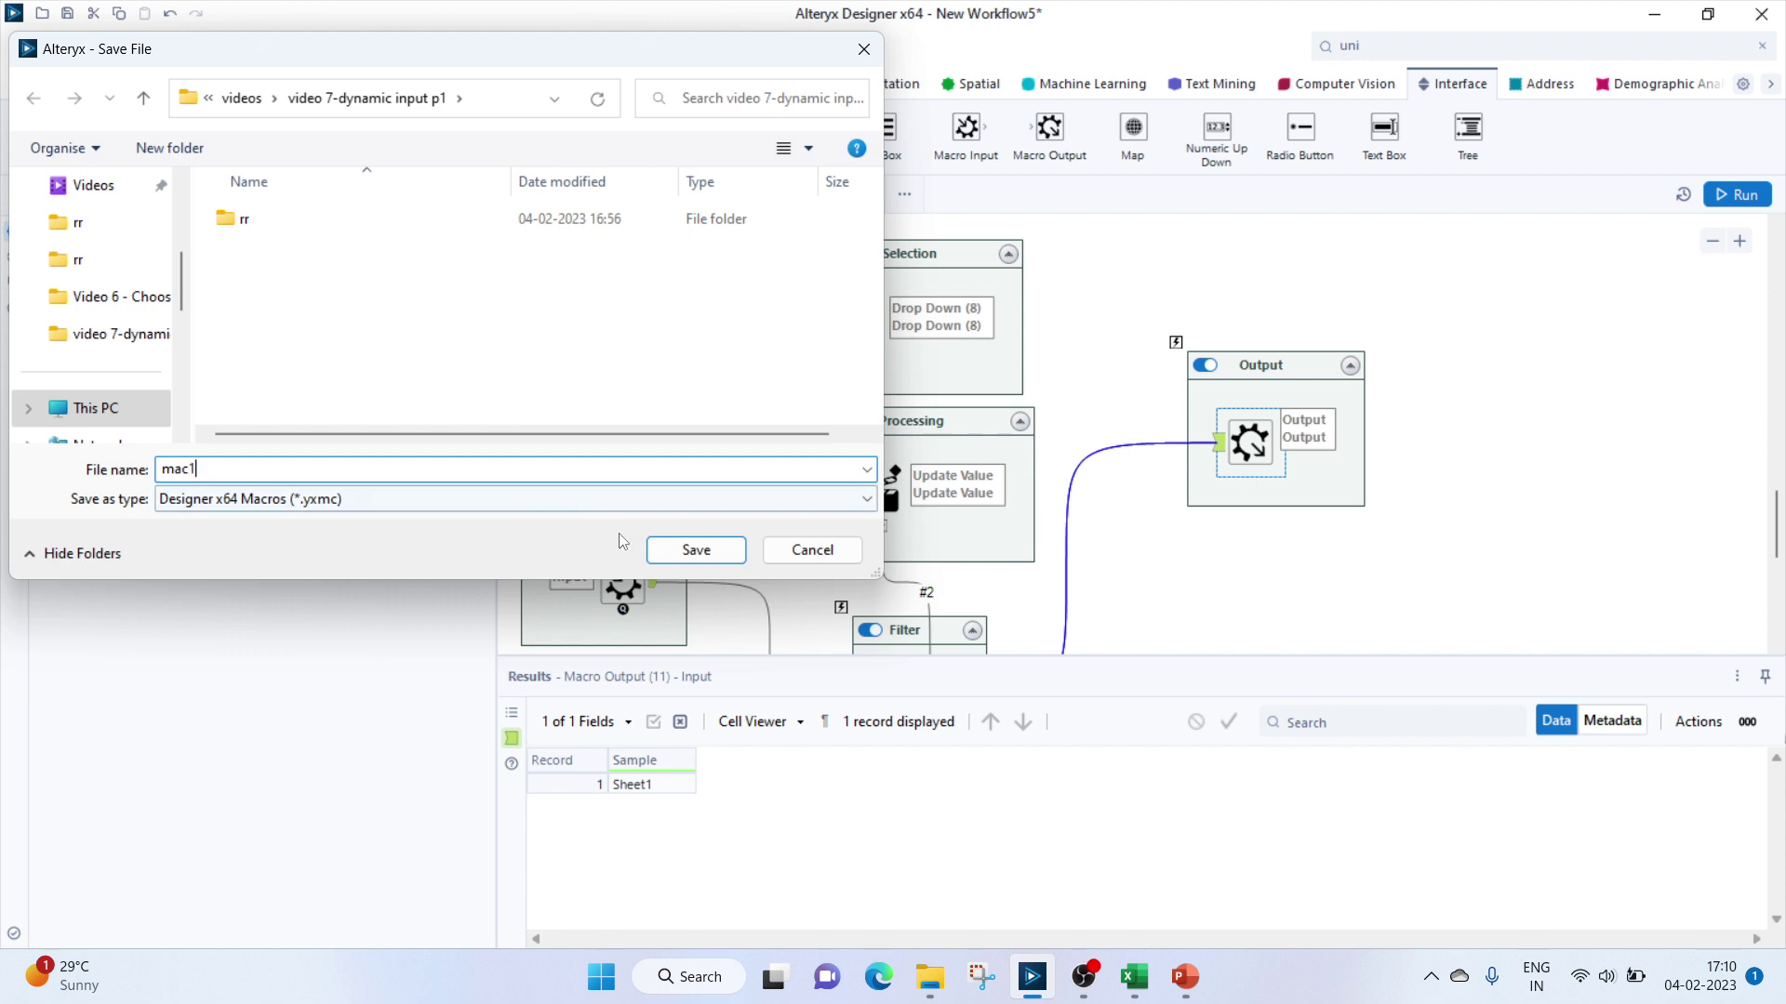
click(692, 558)
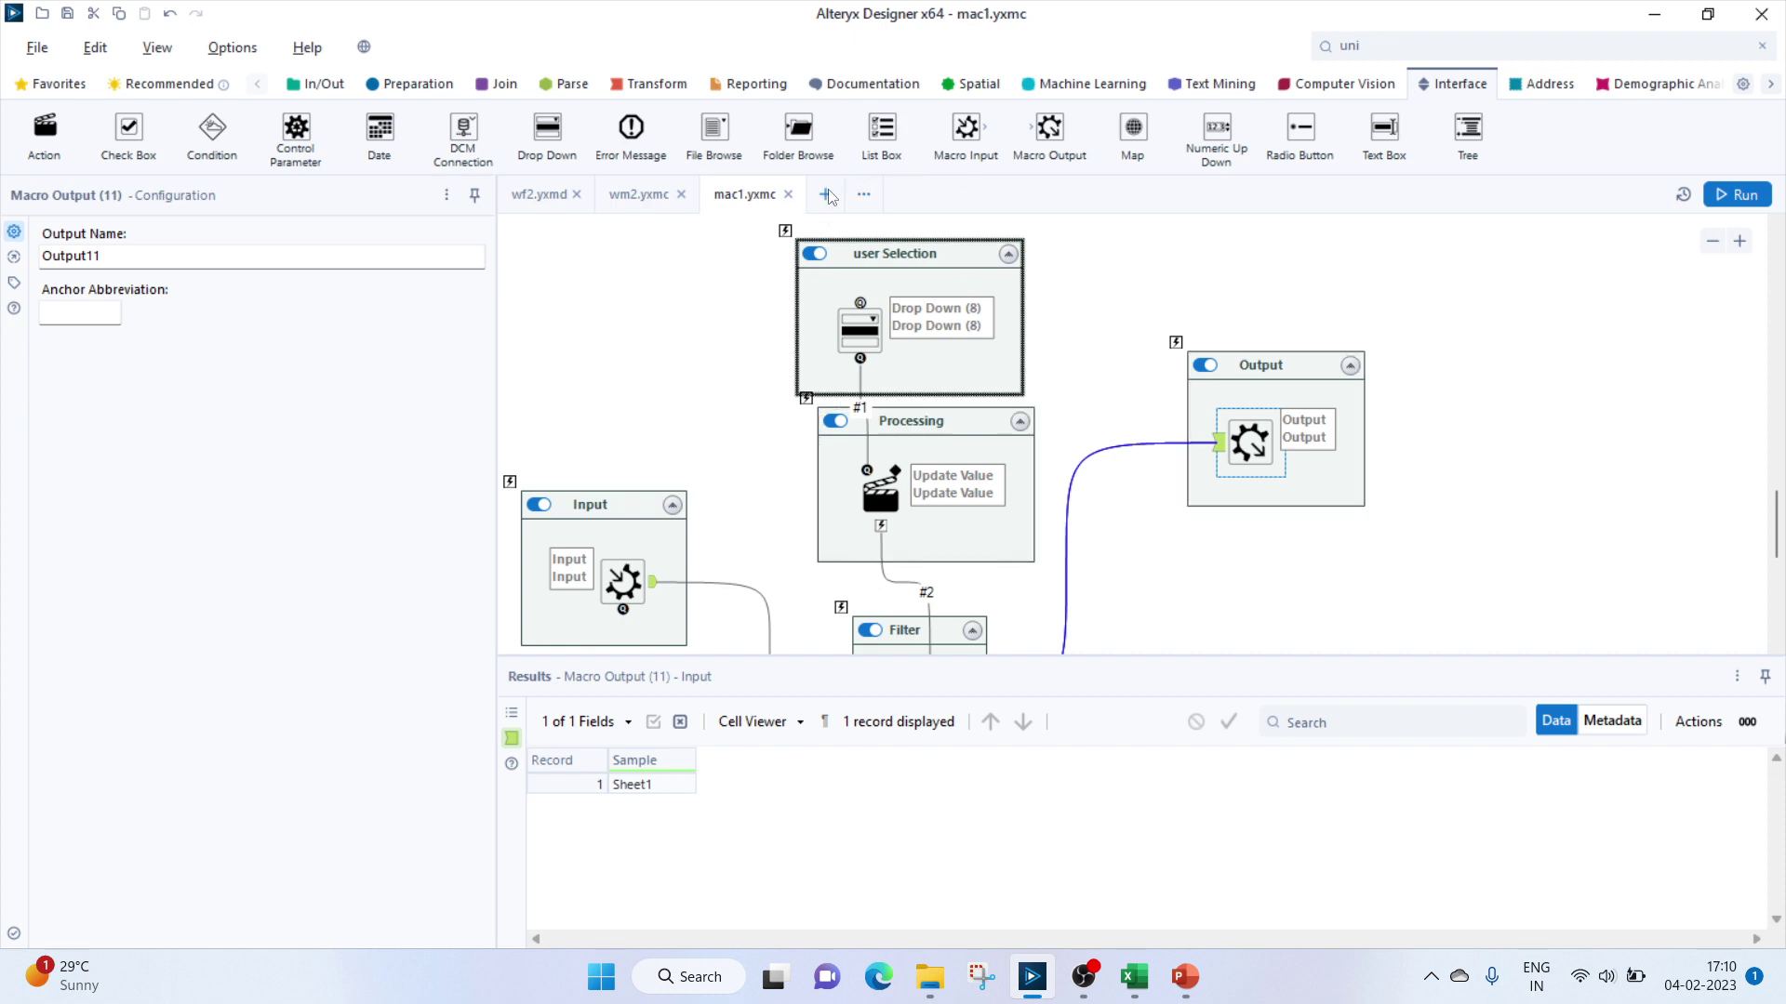
drag(930, 421, 923, 436)
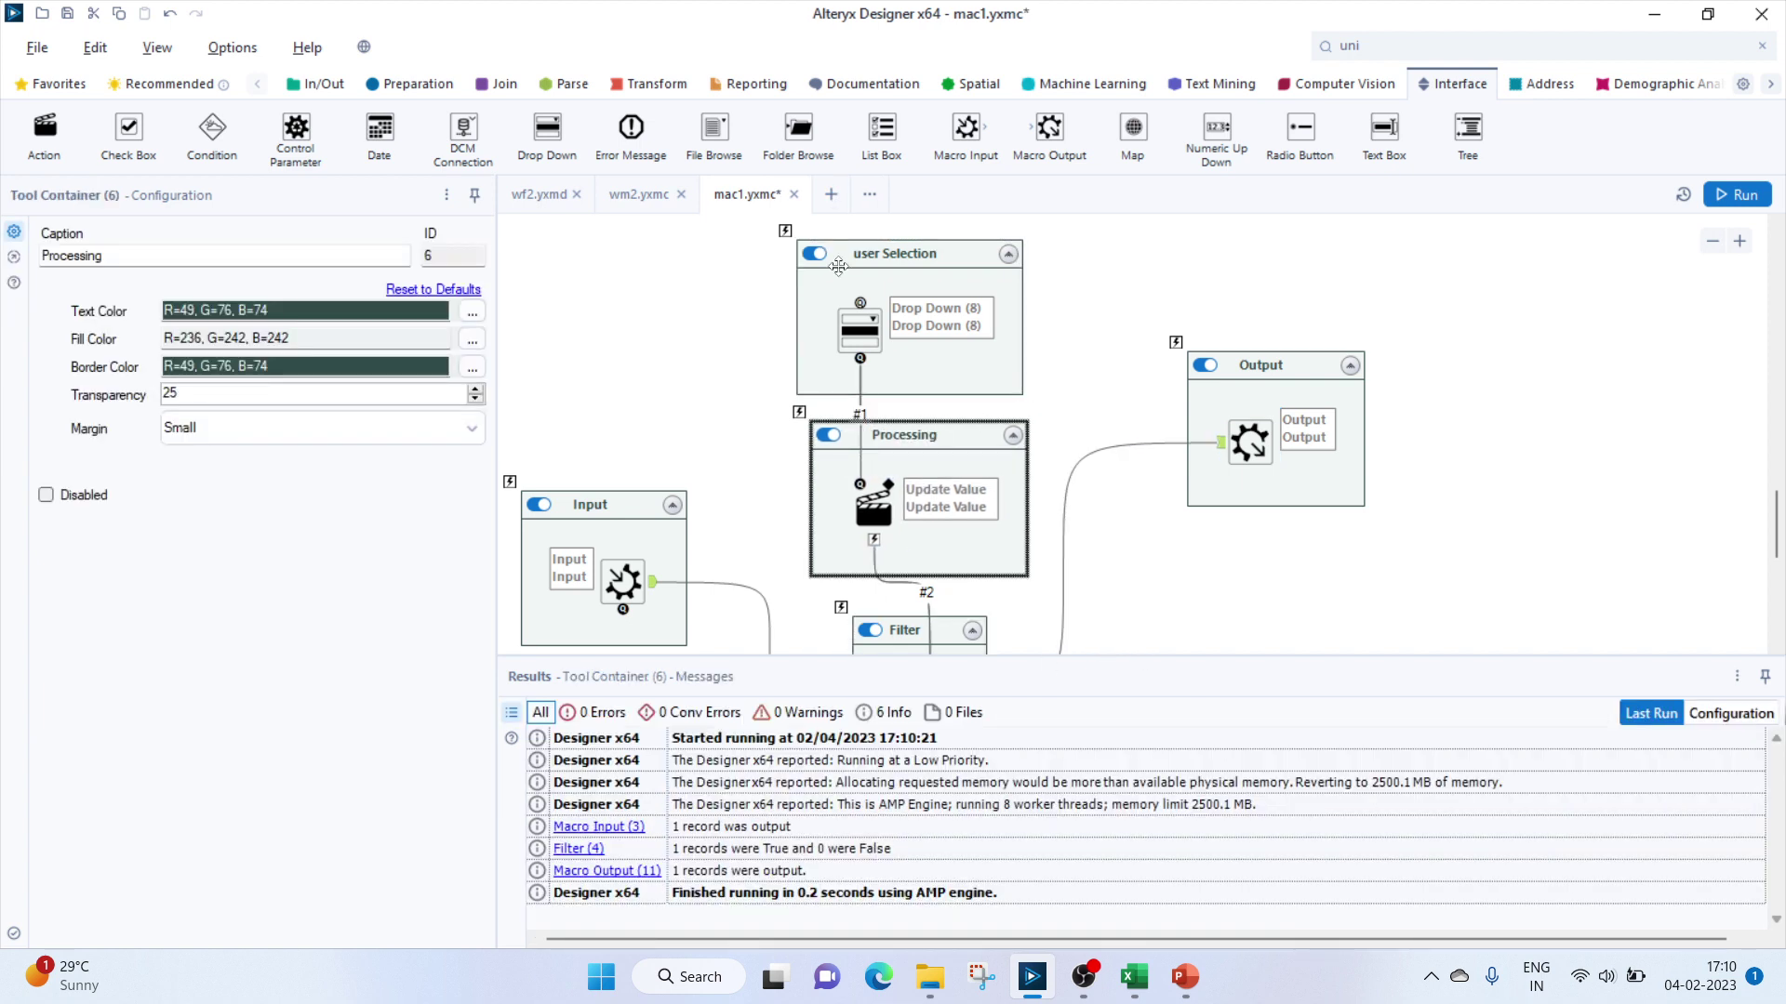
key(ctrl+s)
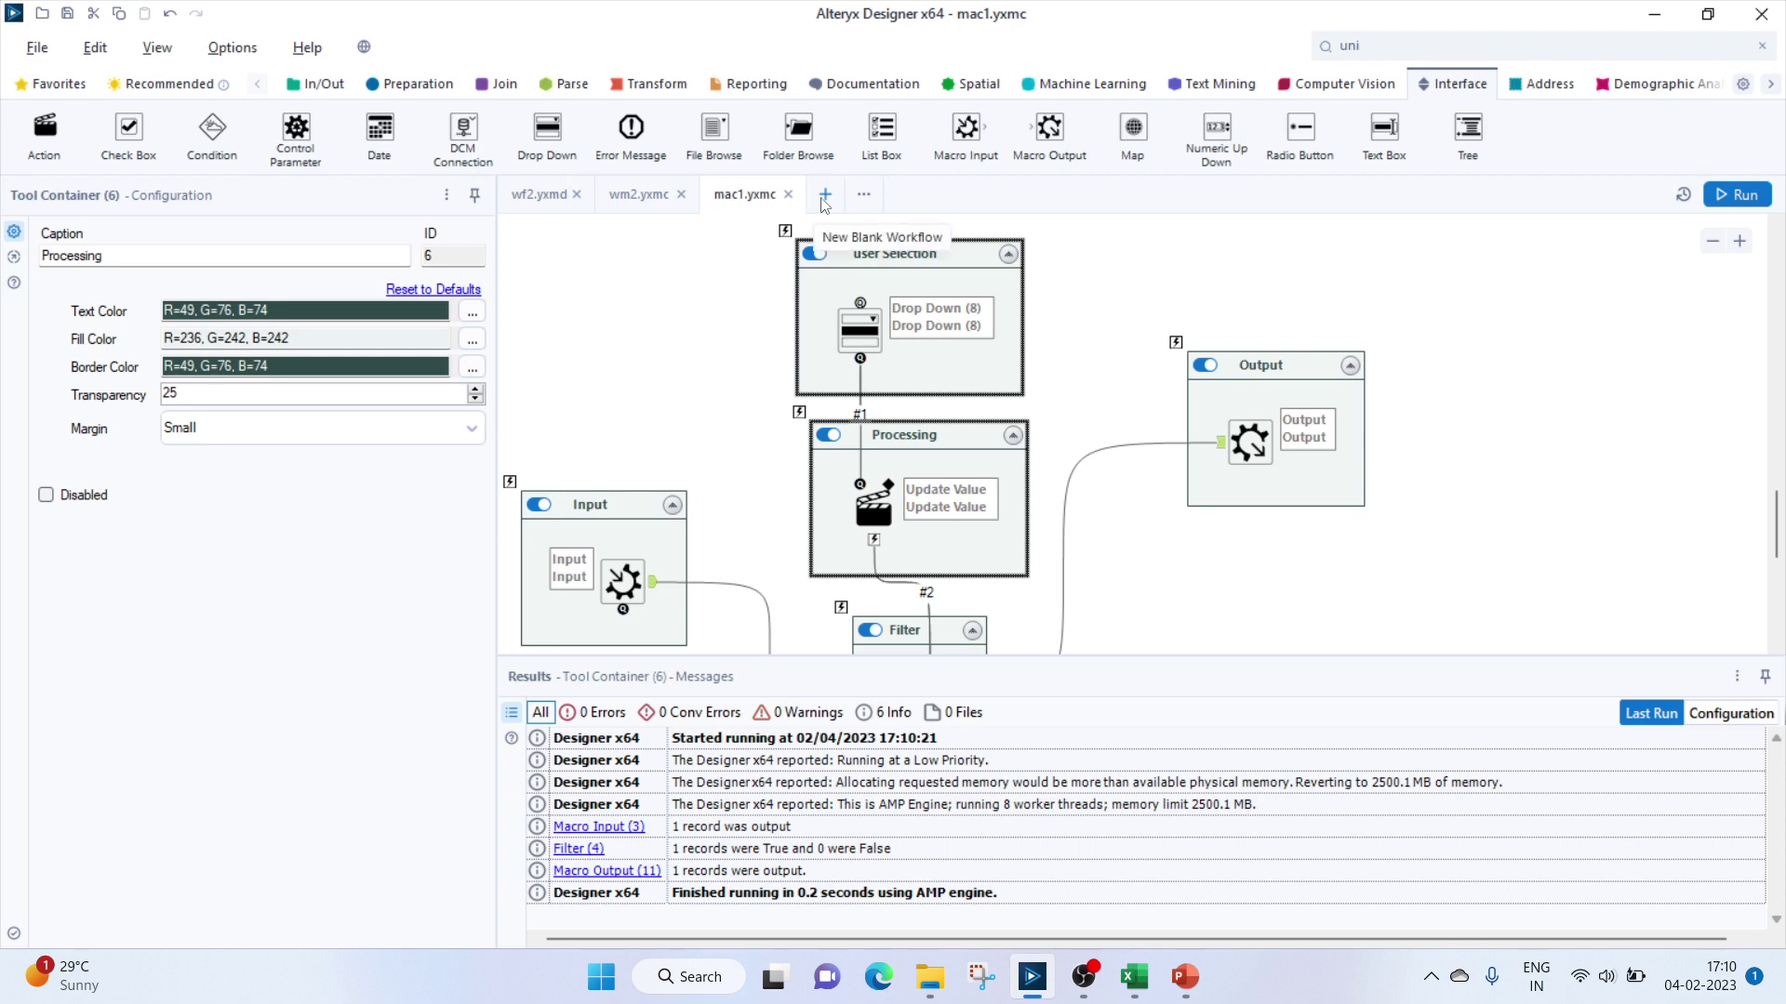
Create a new blank workflow and place an Input Data tool on its canvas.
click(827, 195)
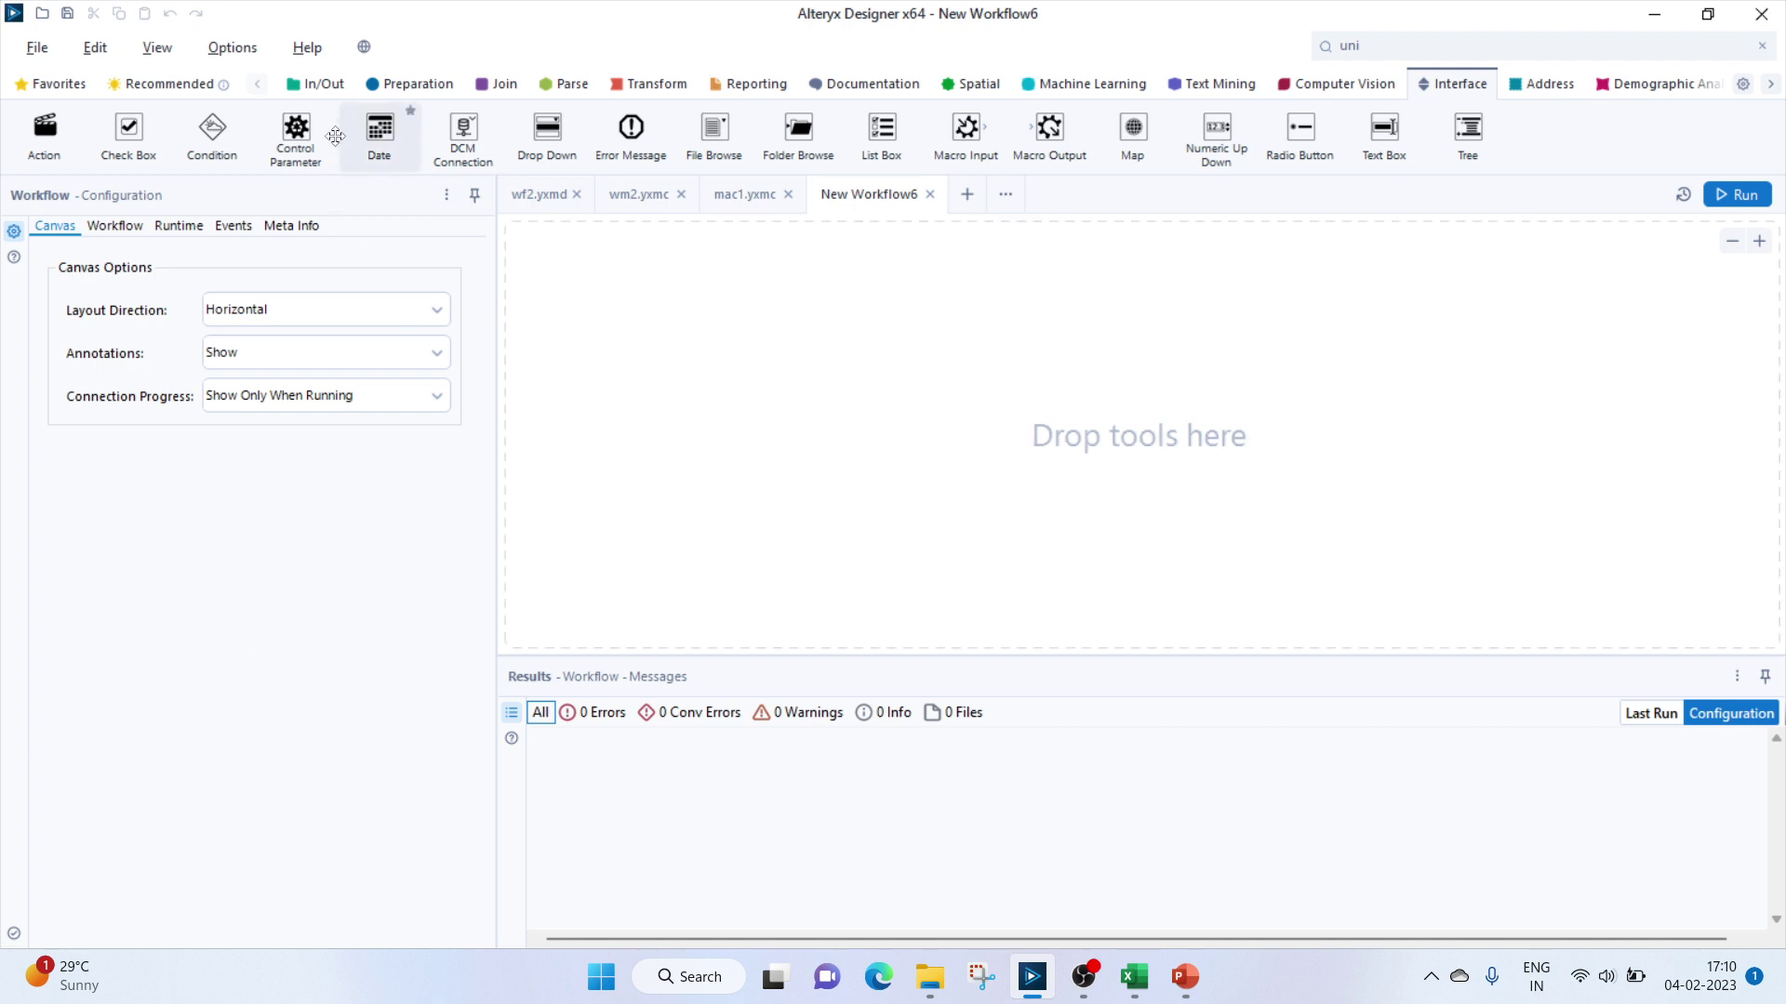
click(319, 84)
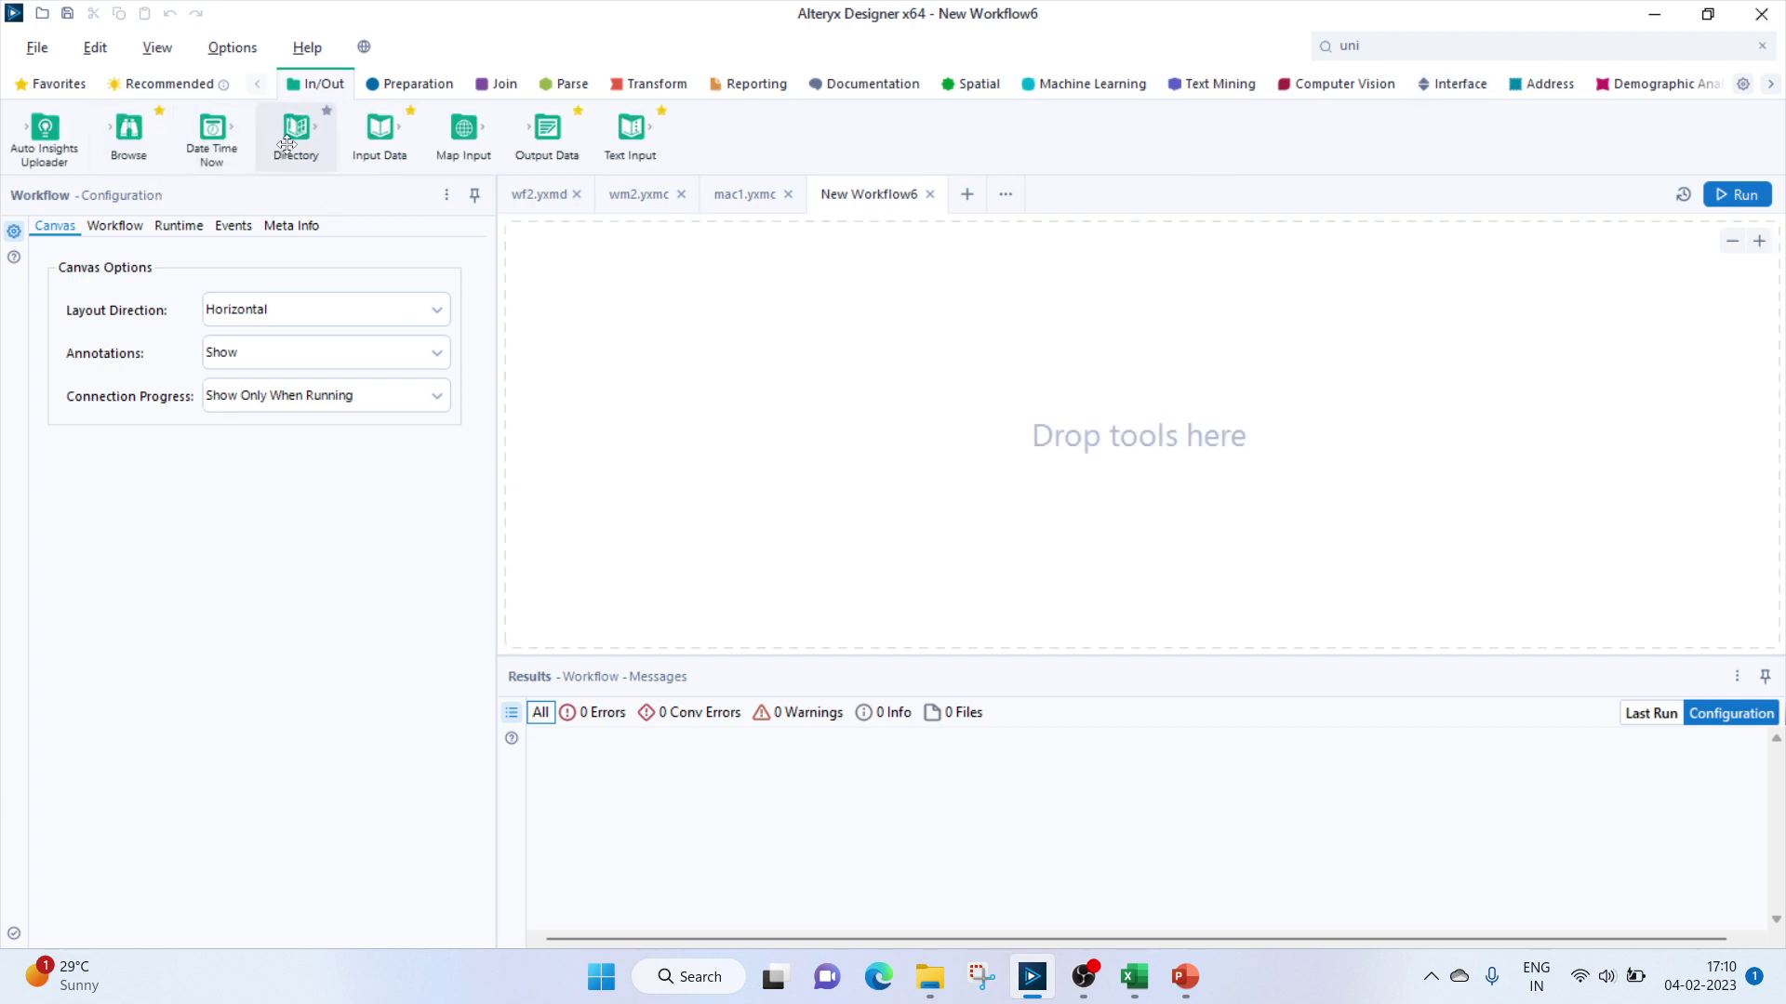
drag(361, 137, 574, 337)
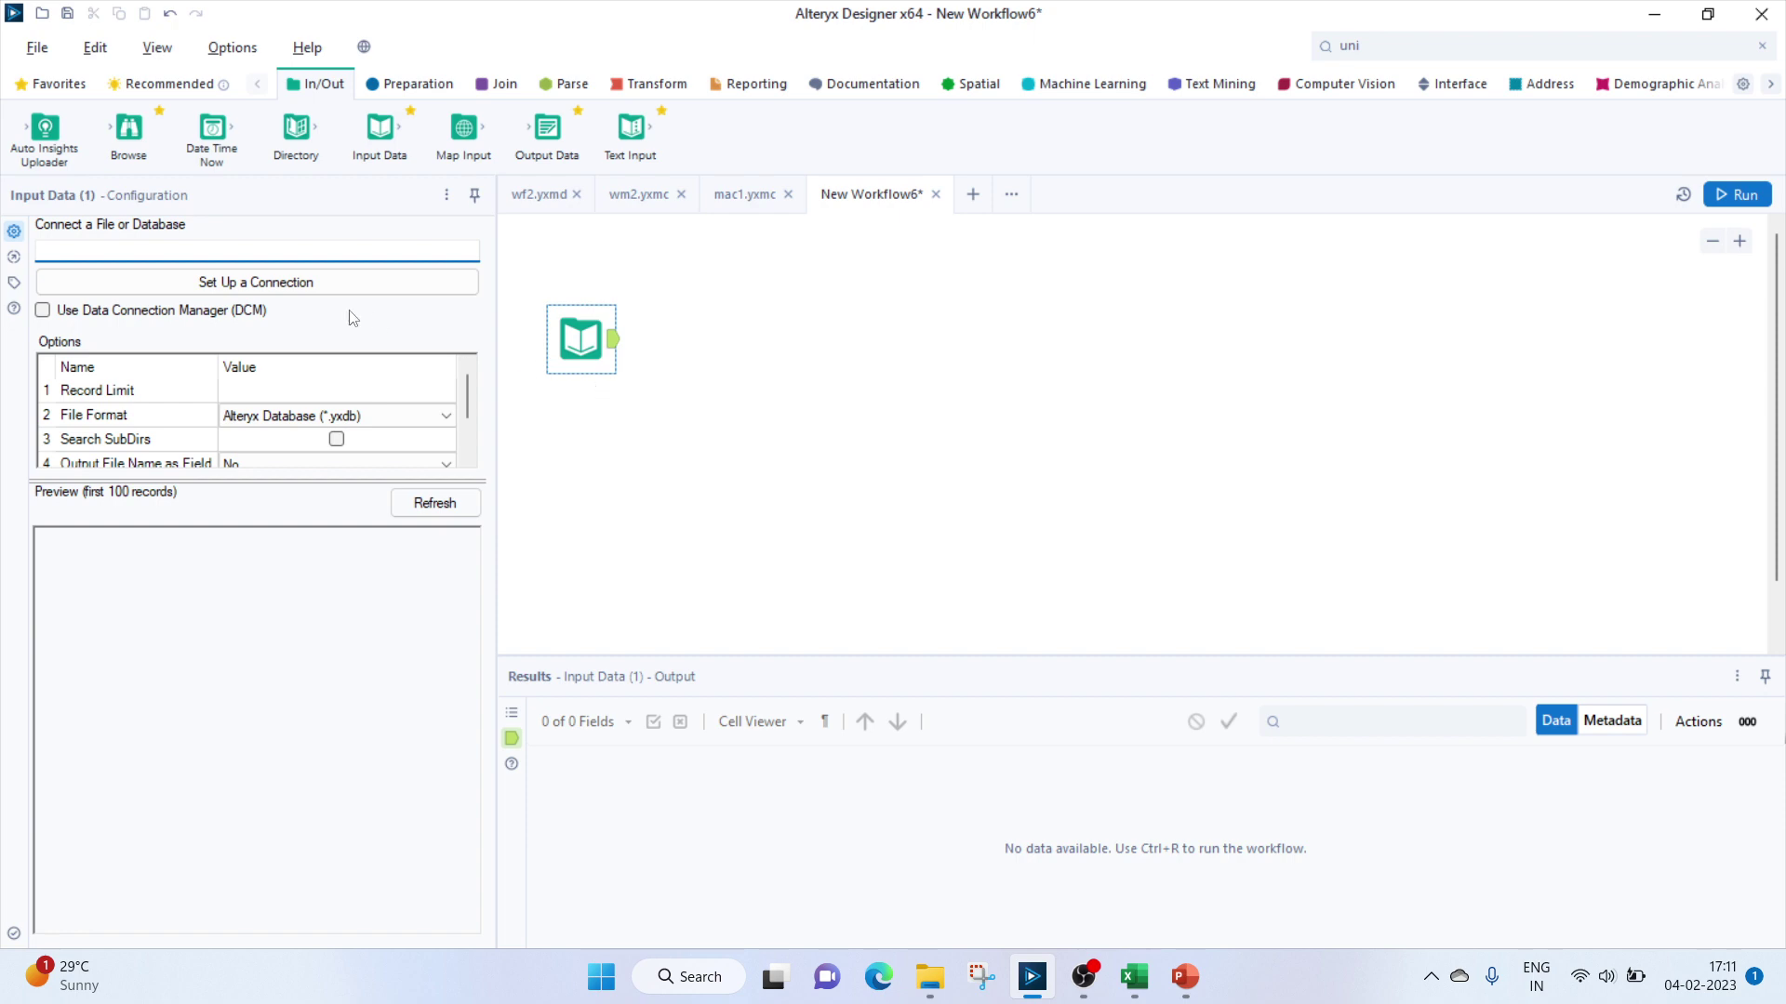
Connect the input to accident data.xlsx, importing only the list of sheet names.
click(315, 292)
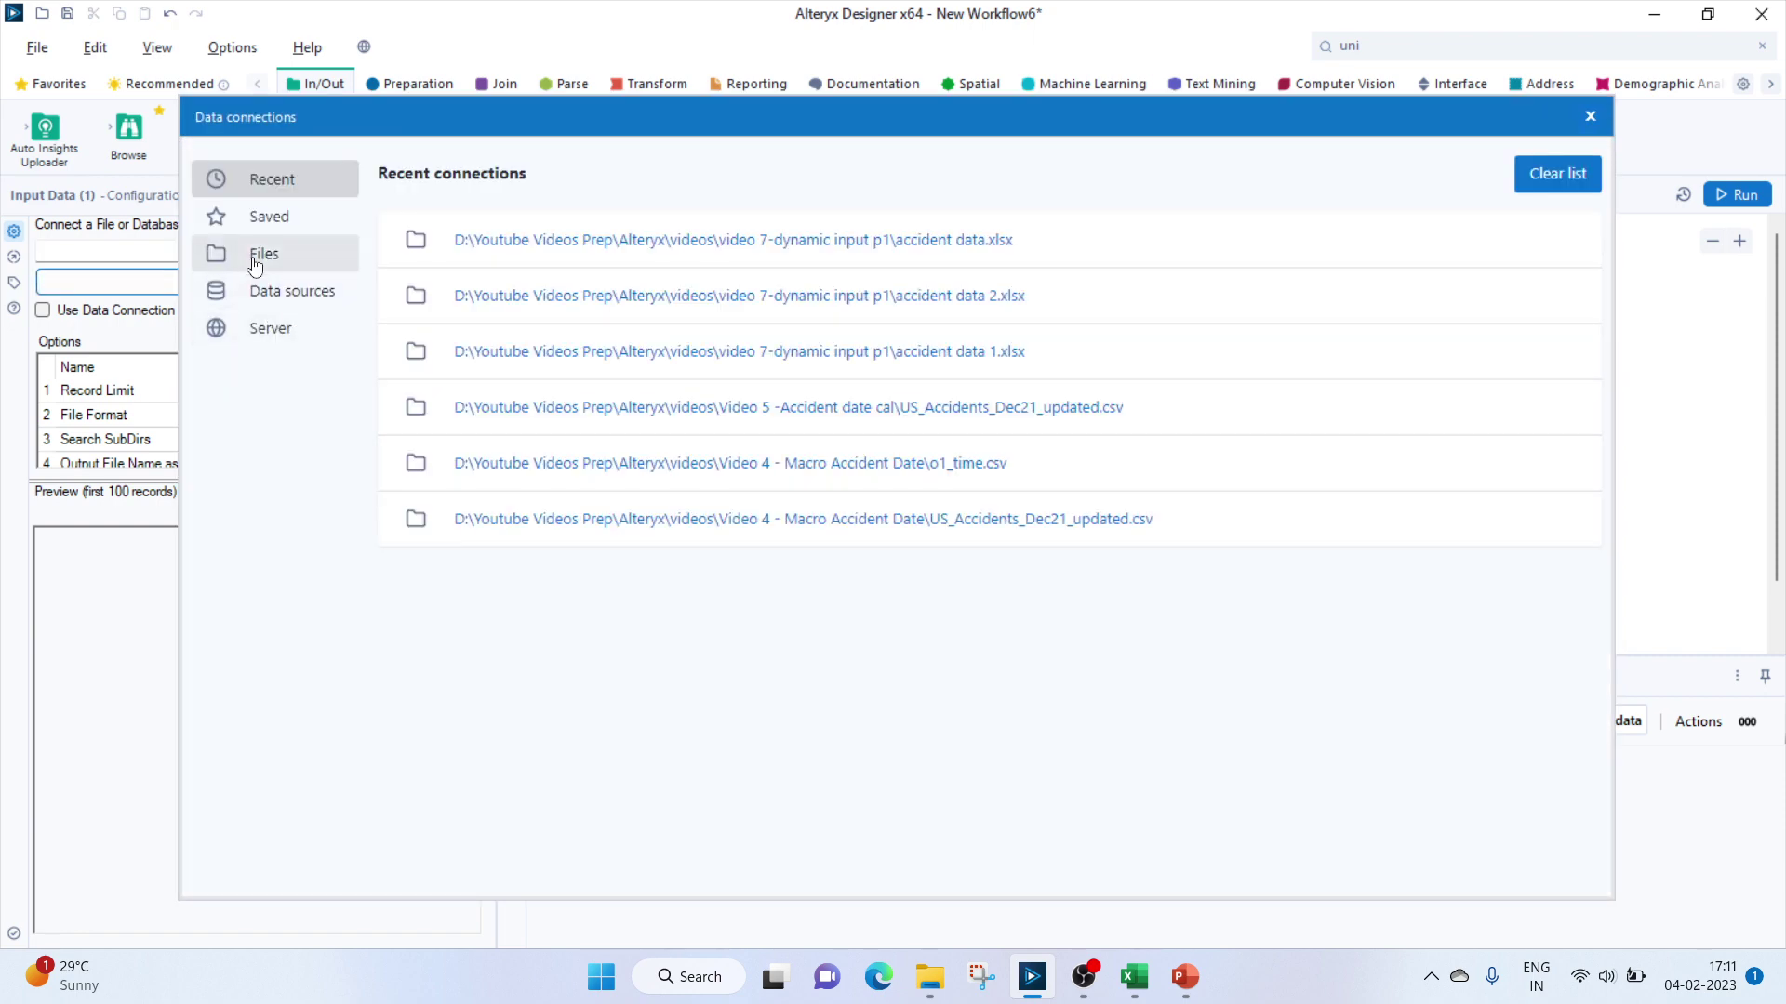
click(257, 257)
click(1063, 252)
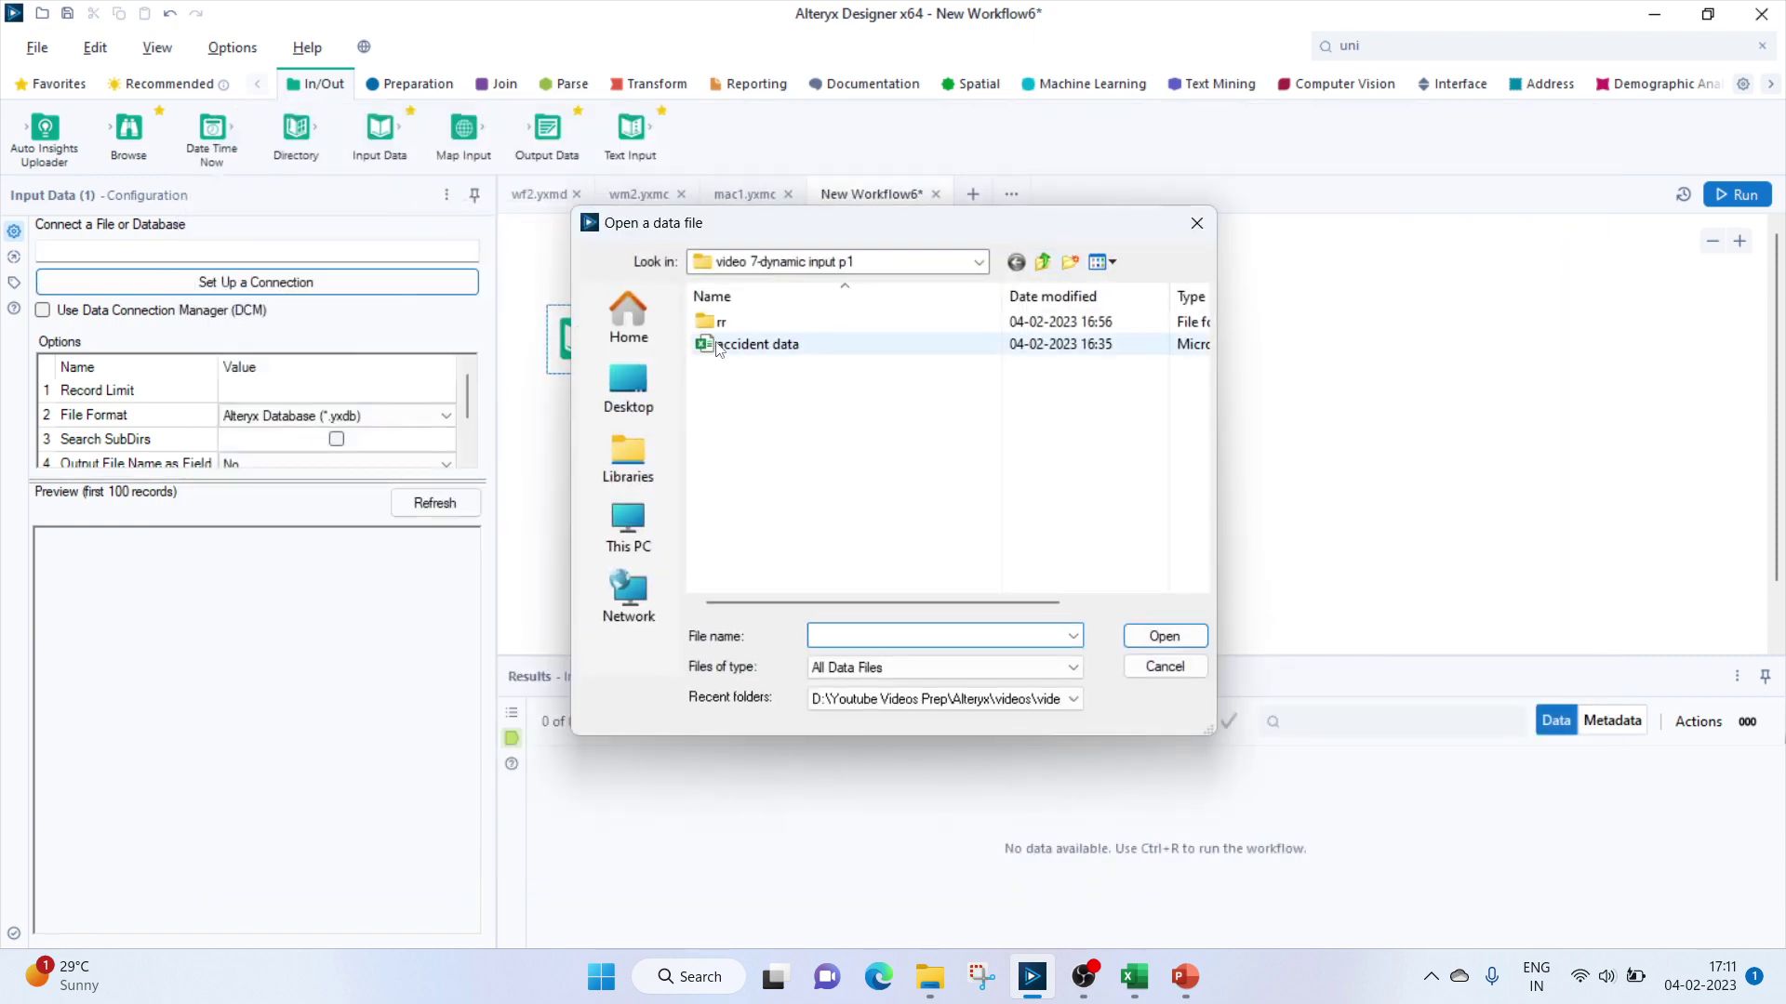
click(757, 344)
click(1127, 643)
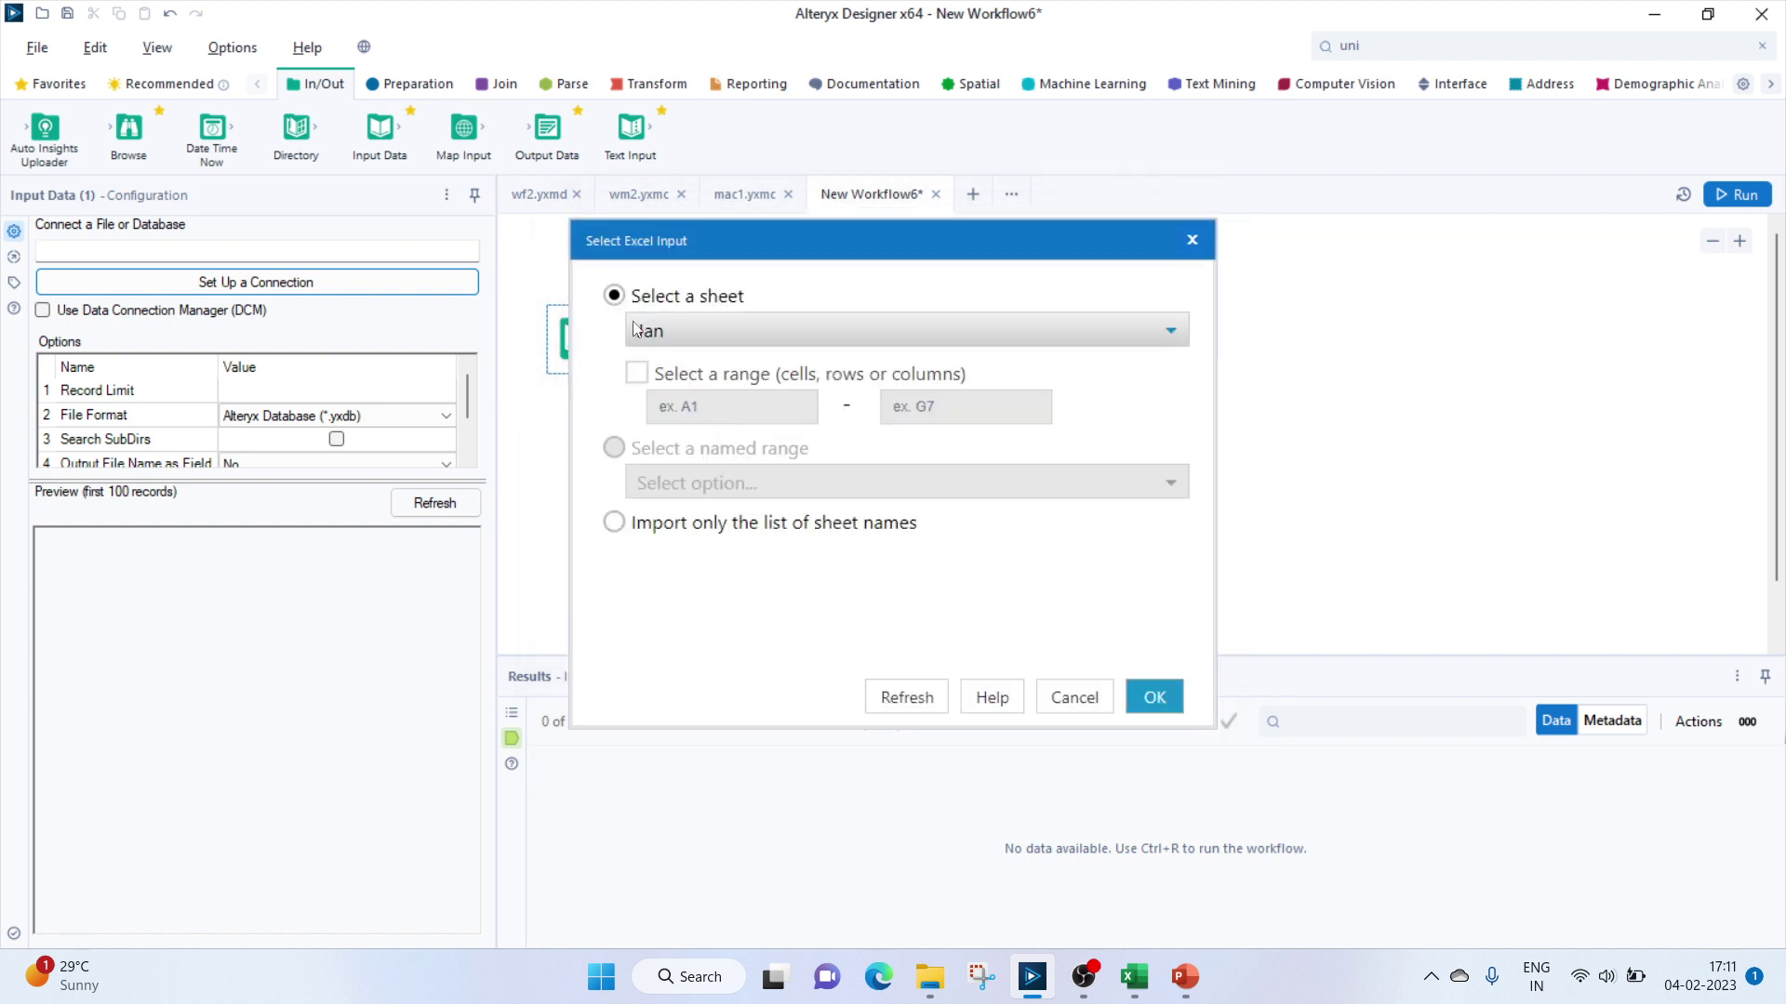
click(632, 528)
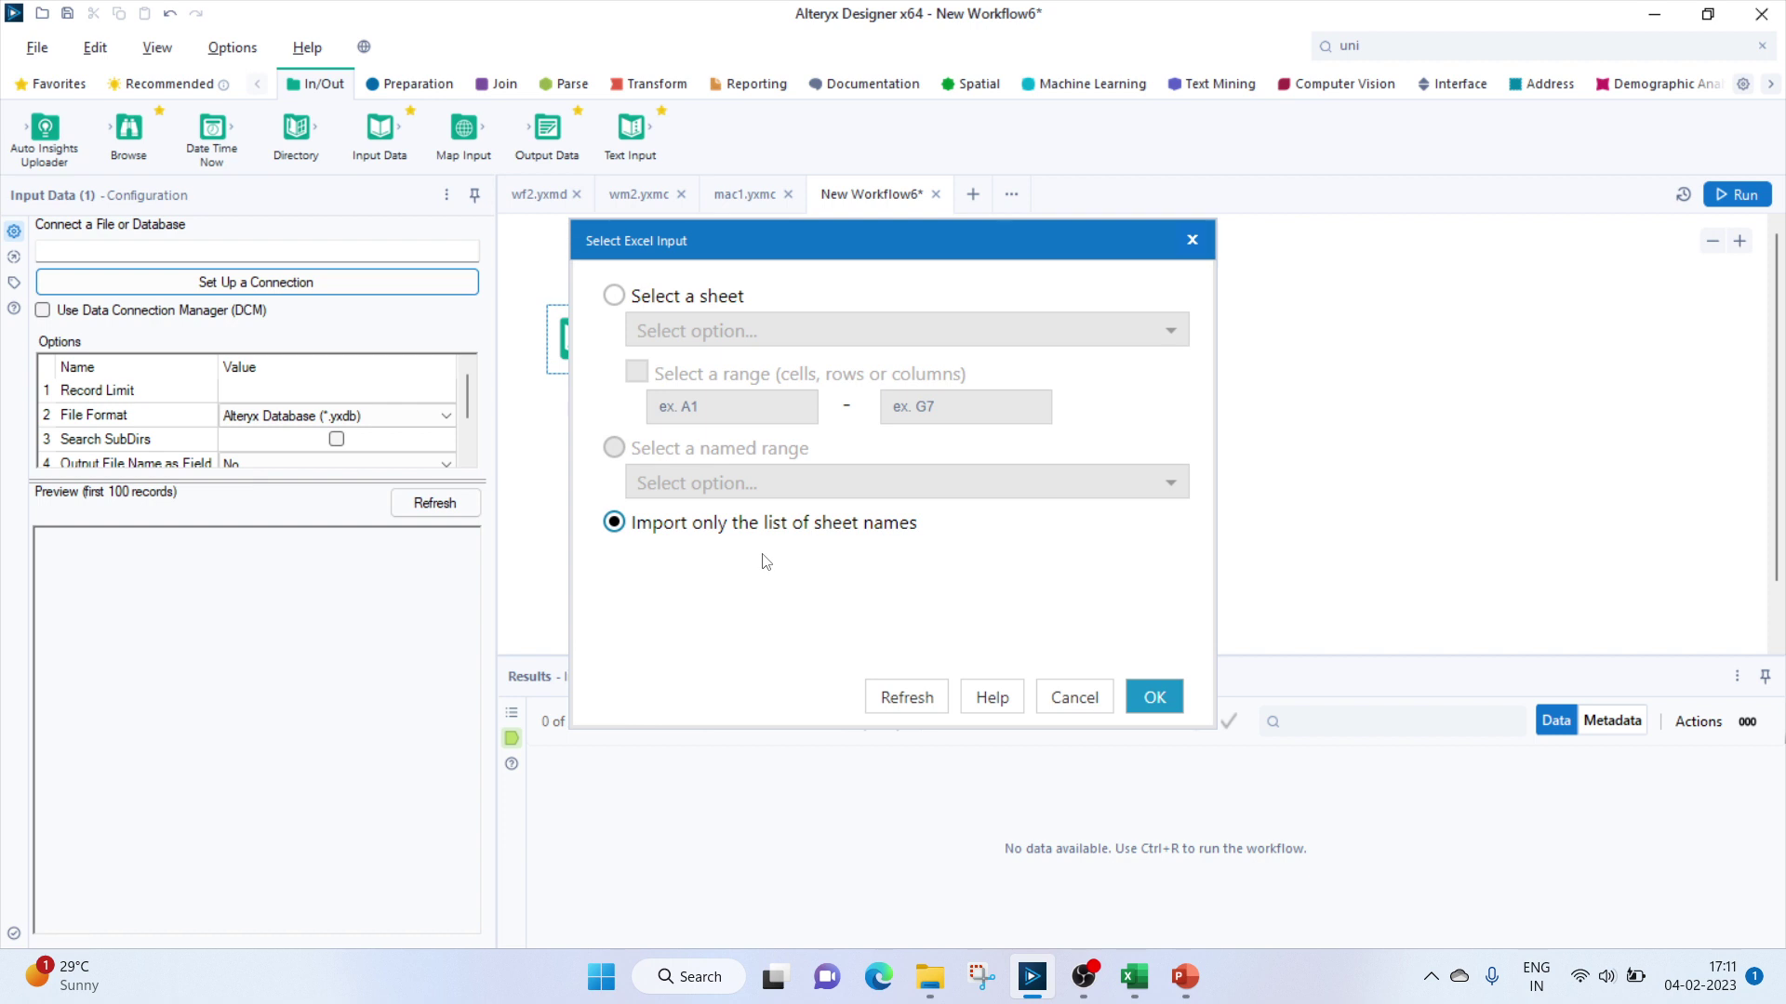
click(1155, 697)
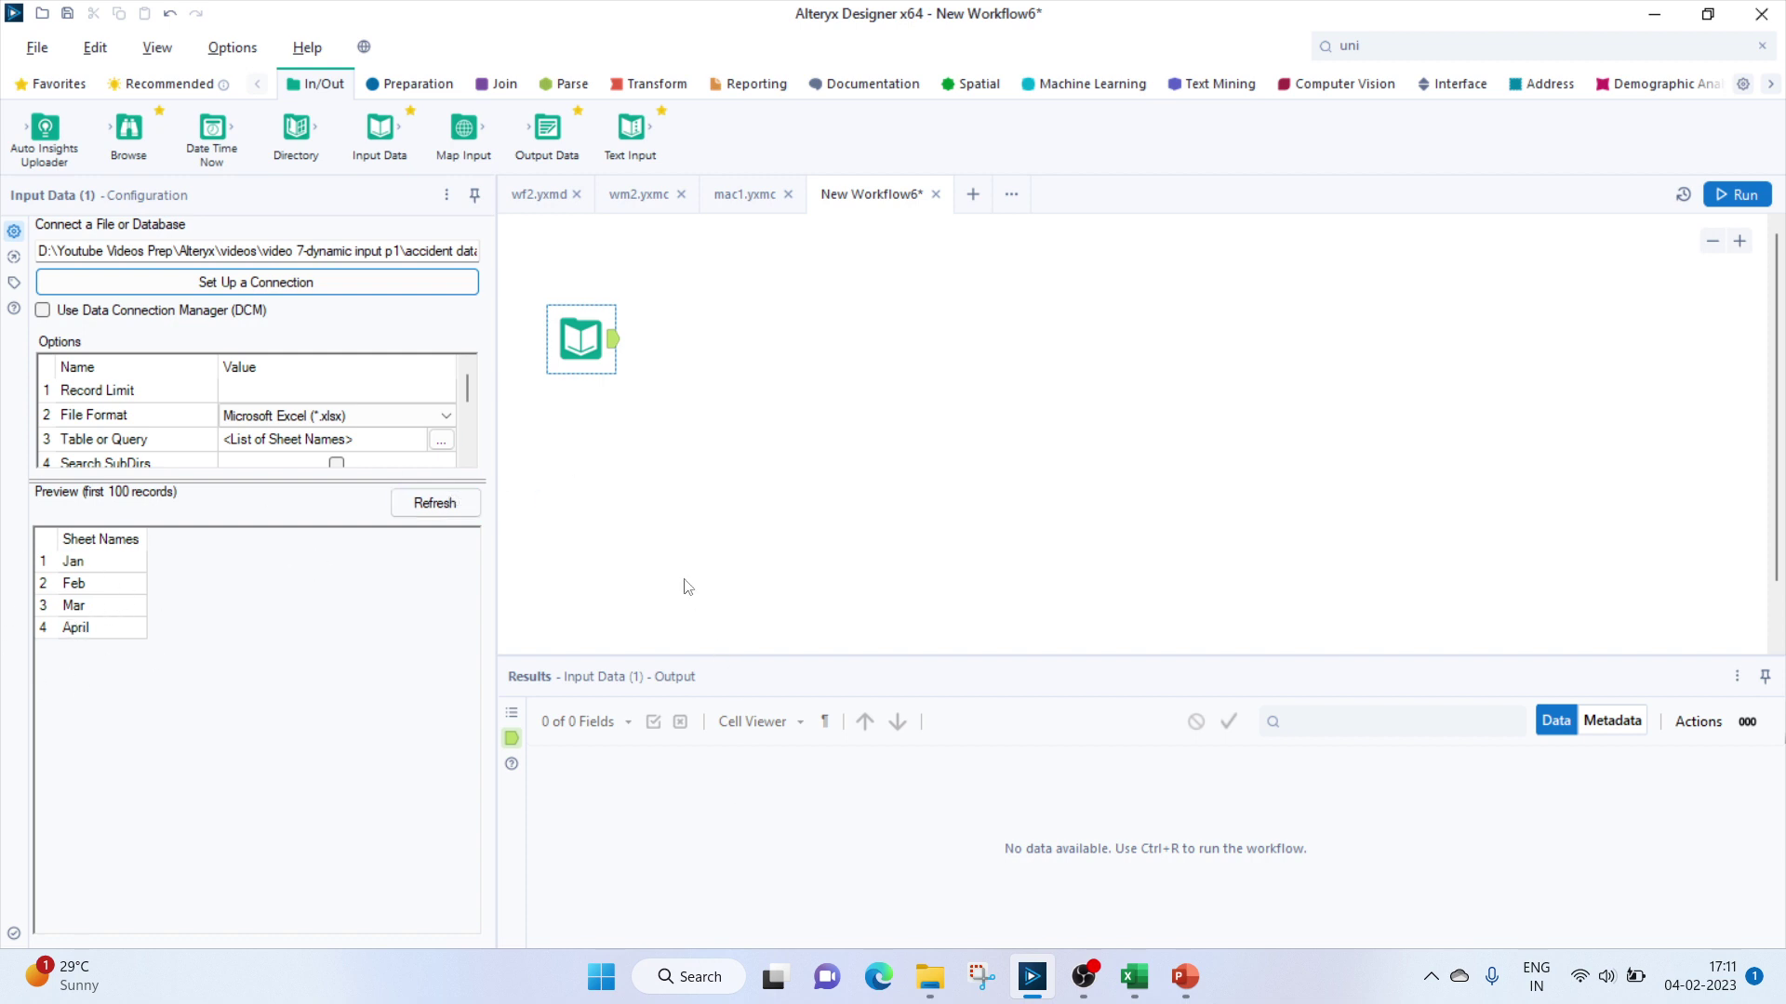
right_click(628, 475)
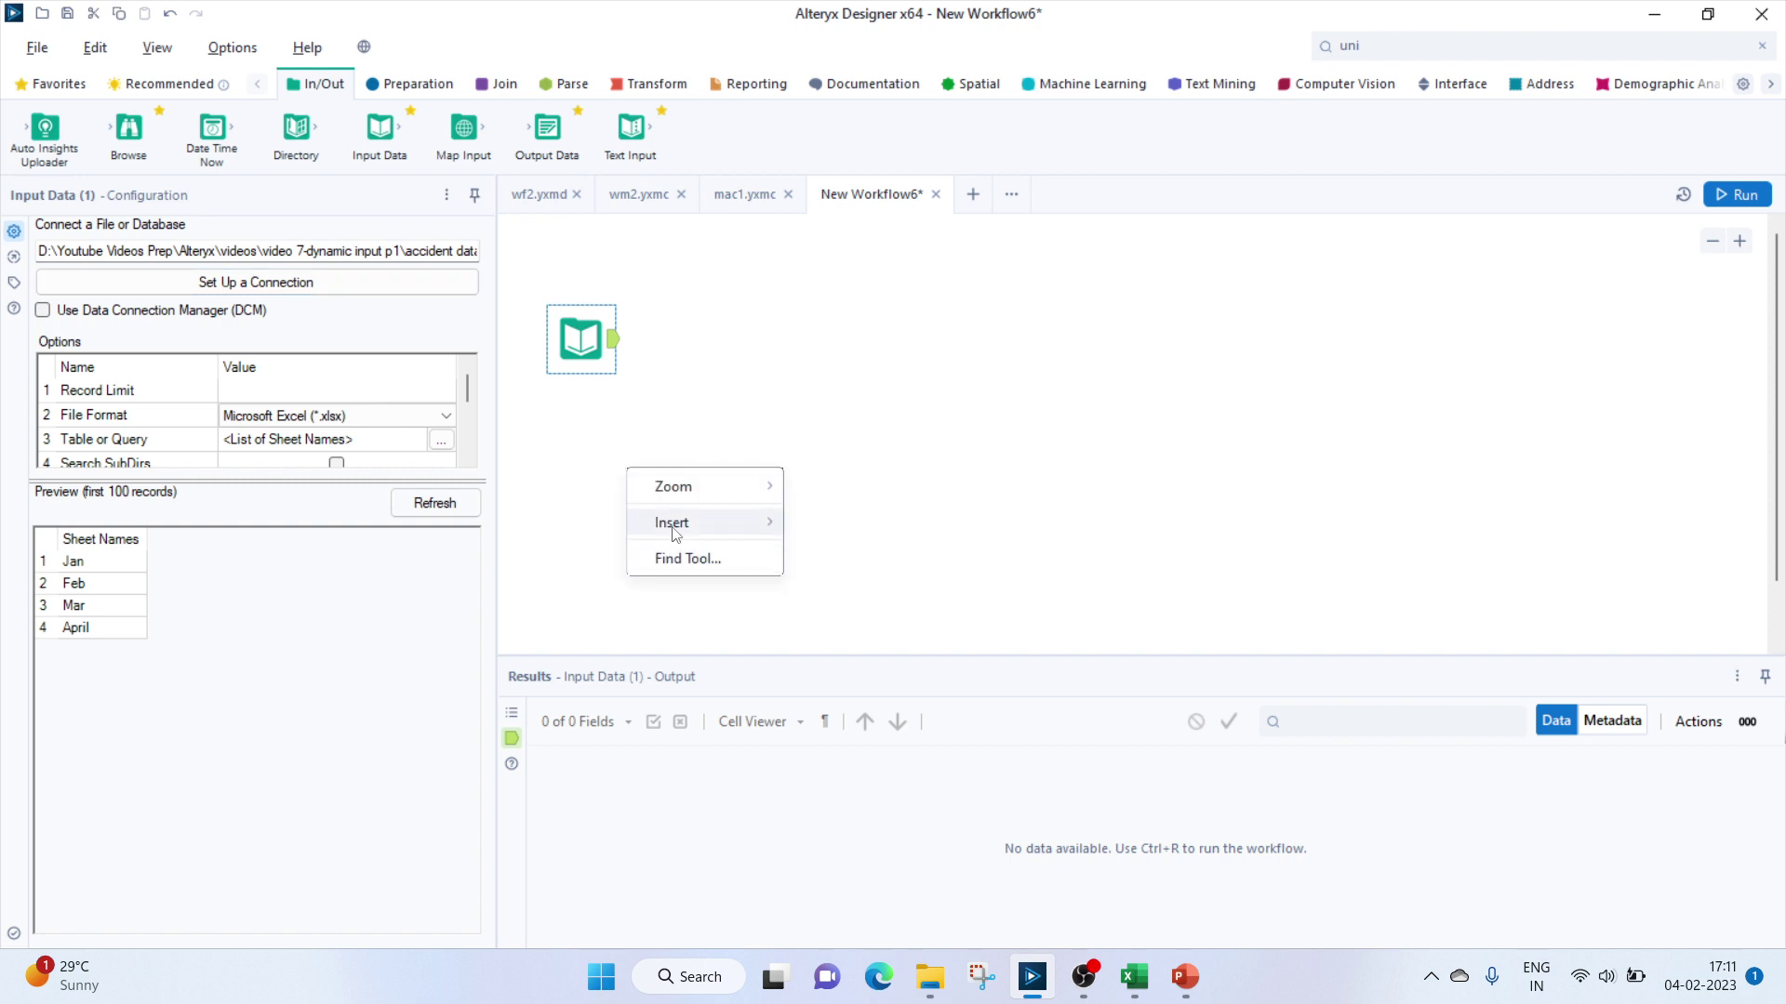
mouse_move(670, 523)
mouse_move(936, 930)
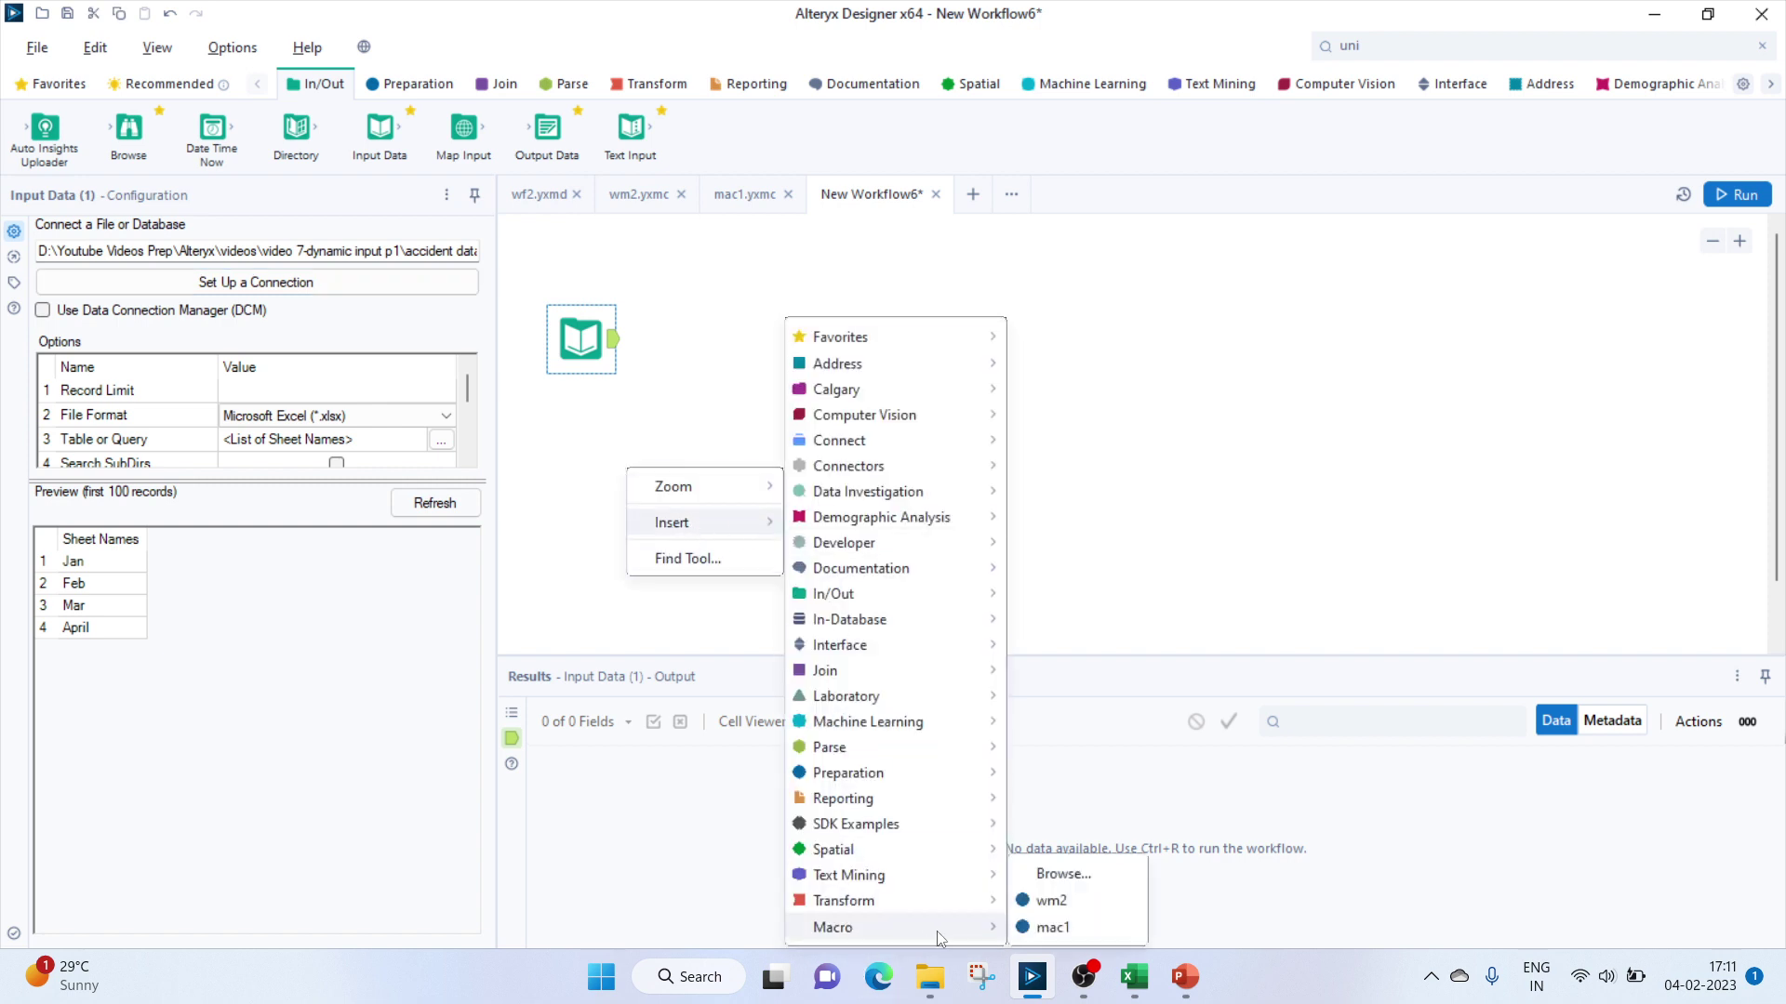
click(1051, 927)
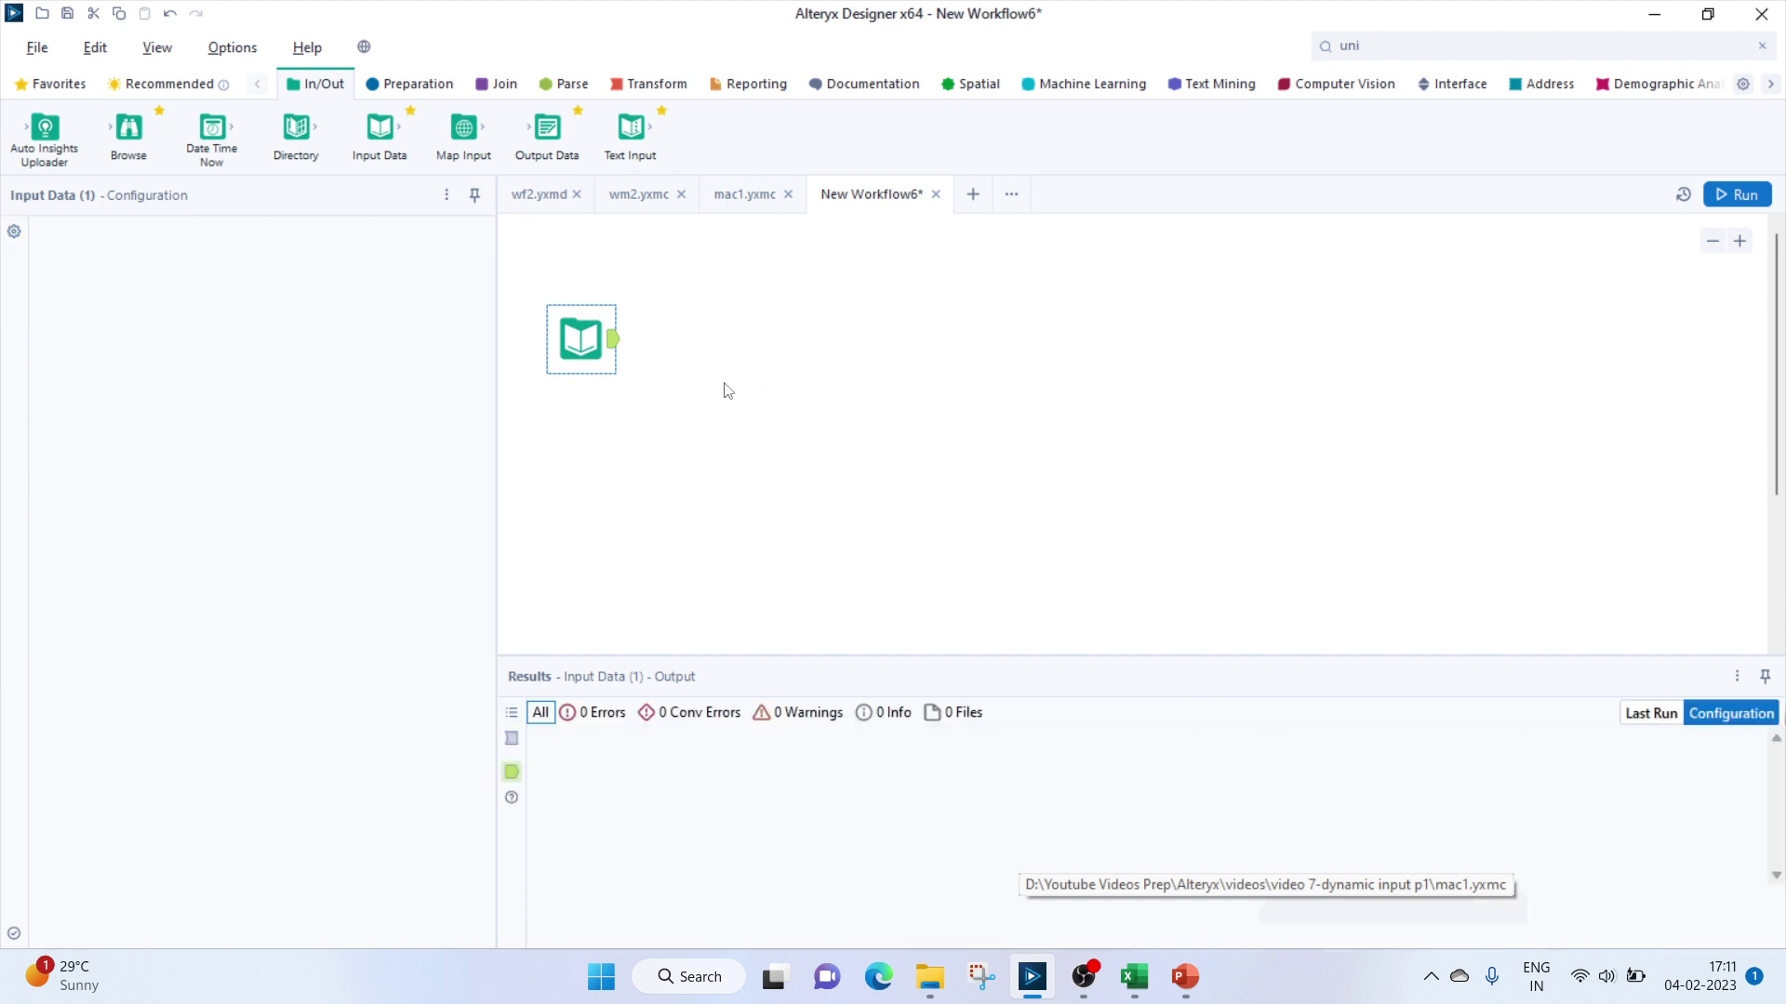
drag(612, 338, 631, 507)
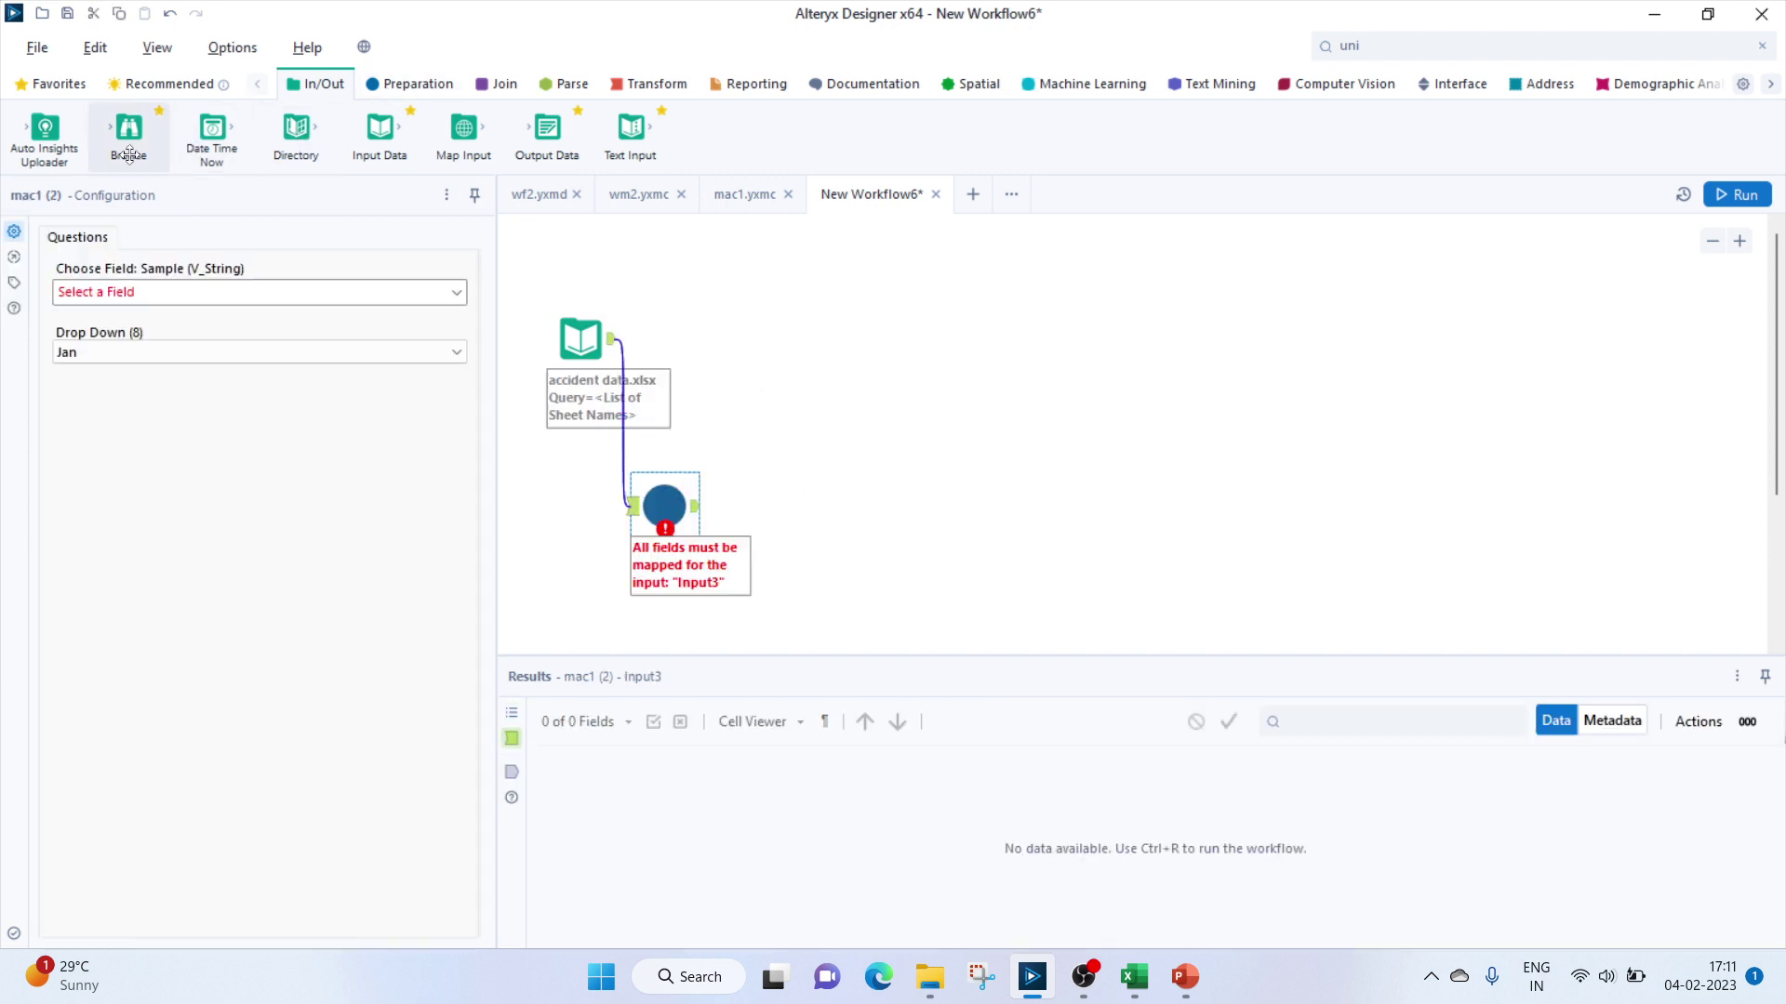
drag(128, 130, 789, 520)
click(666, 512)
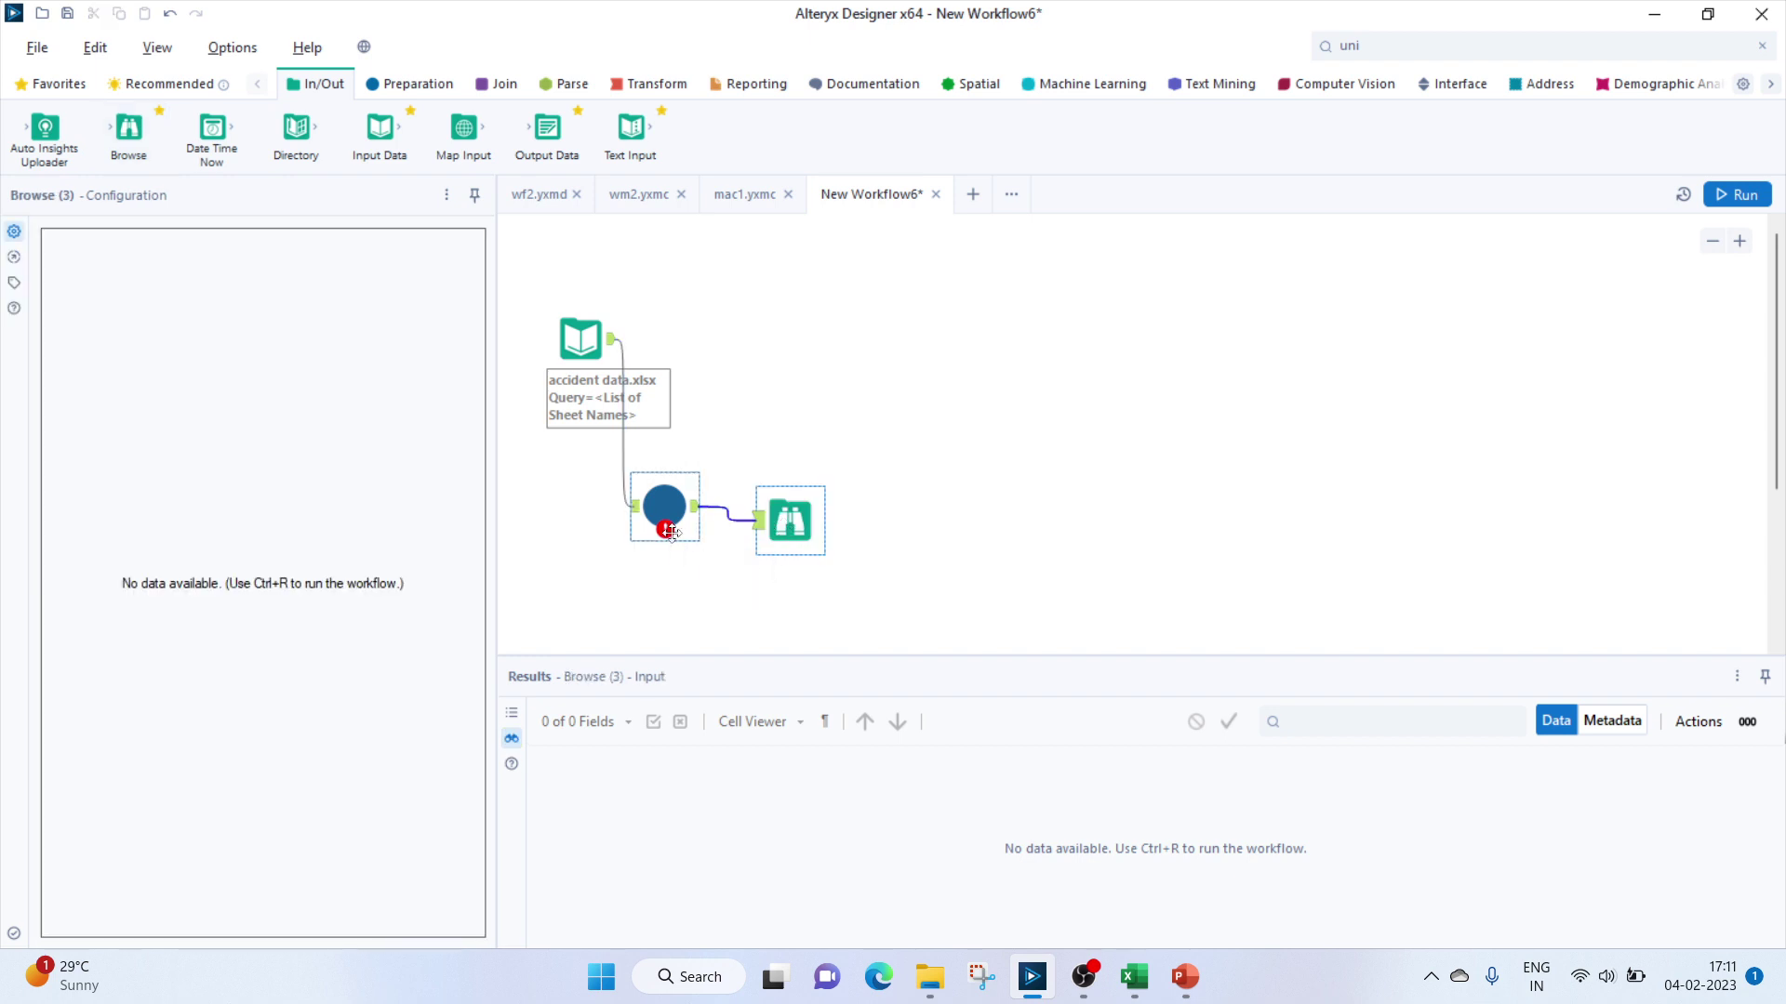
click(187, 291)
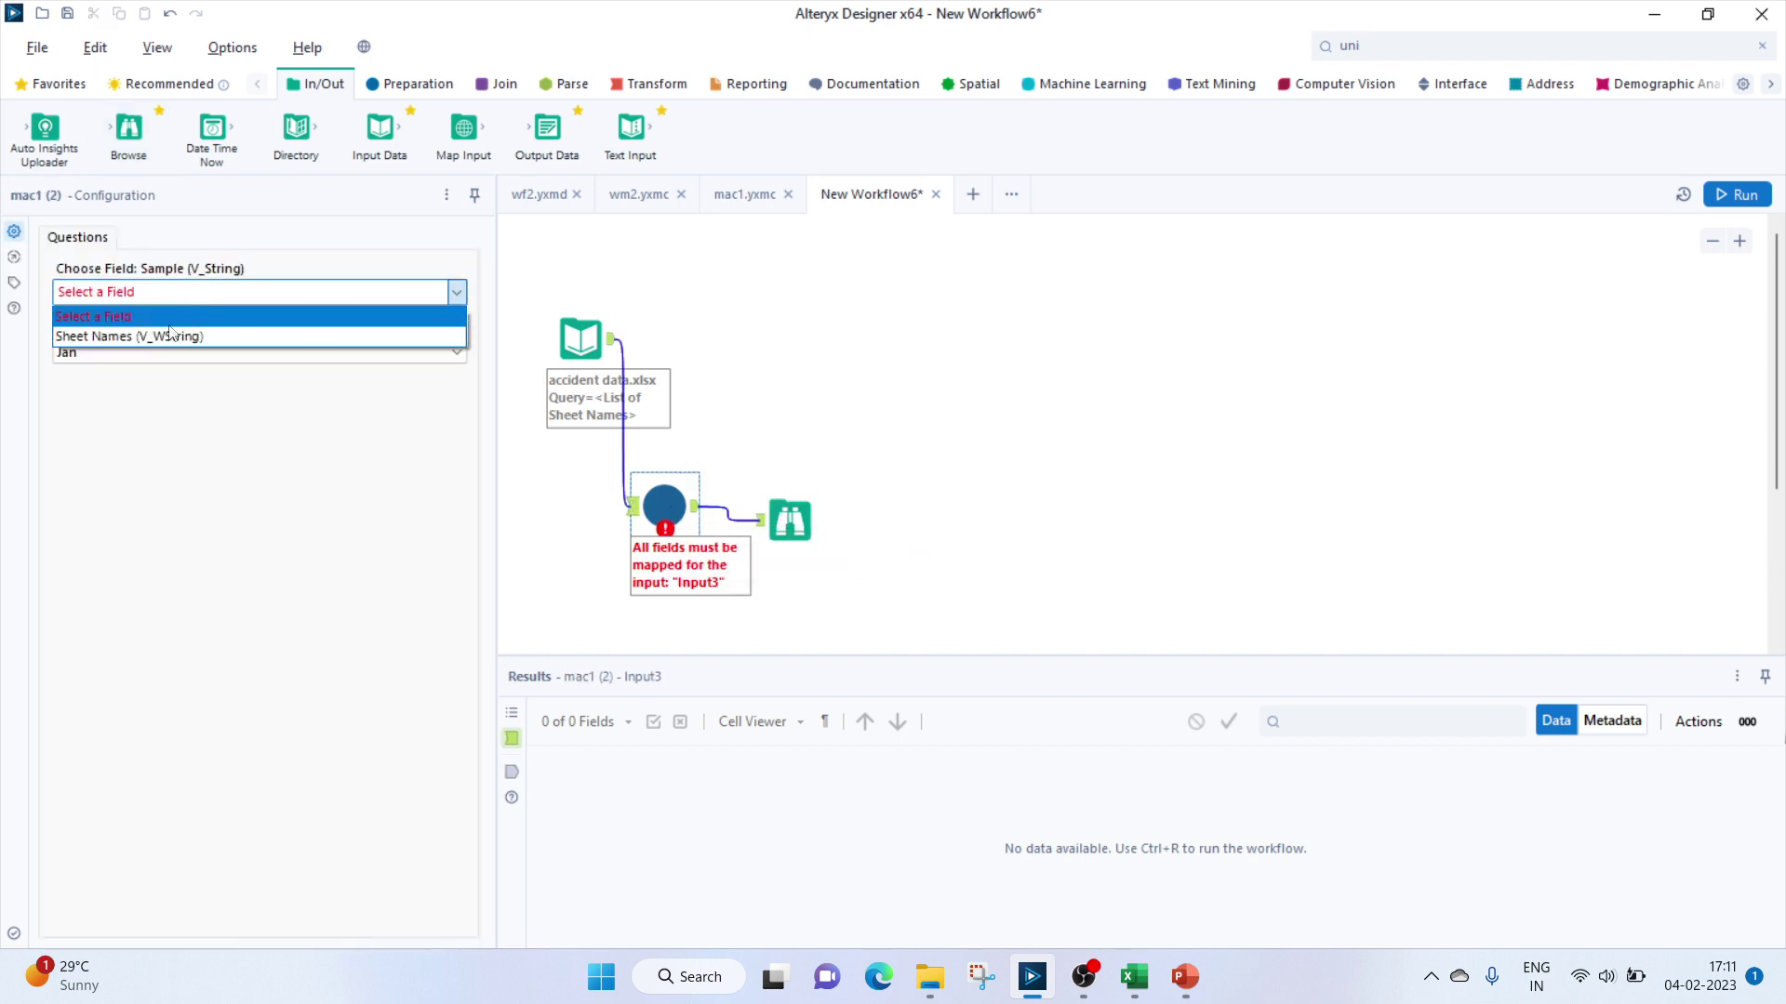
click(169, 338)
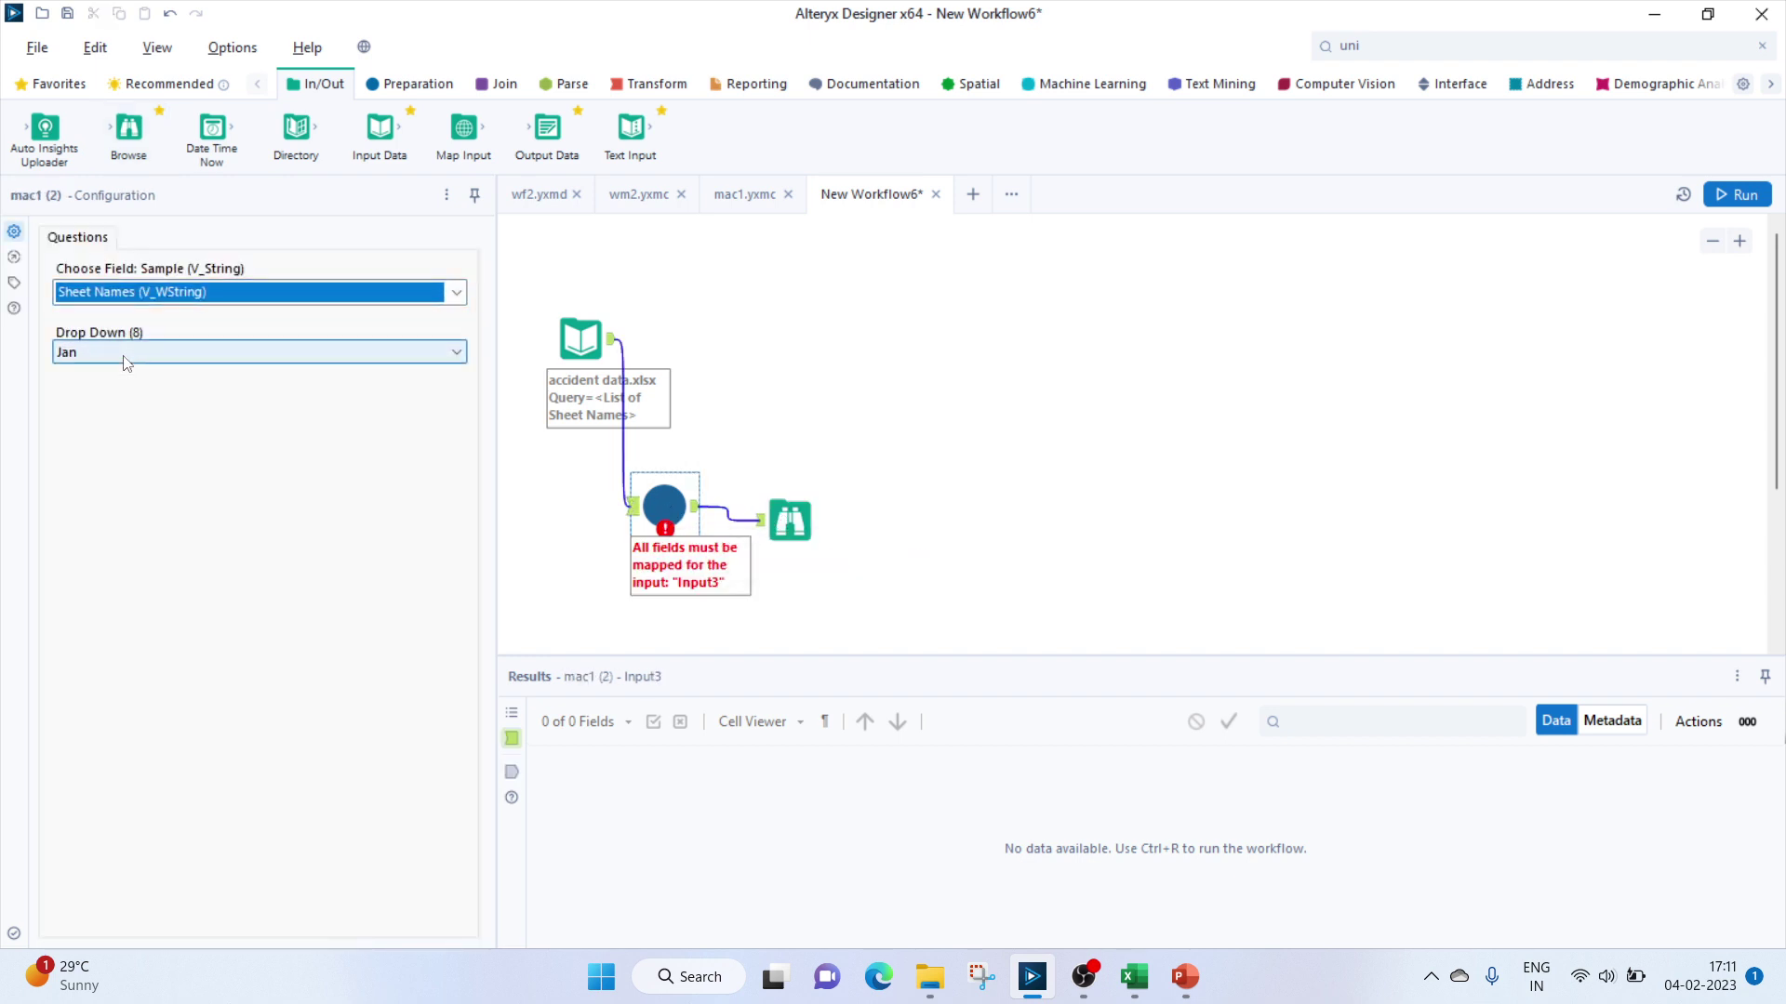
click(127, 363)
click(99, 404)
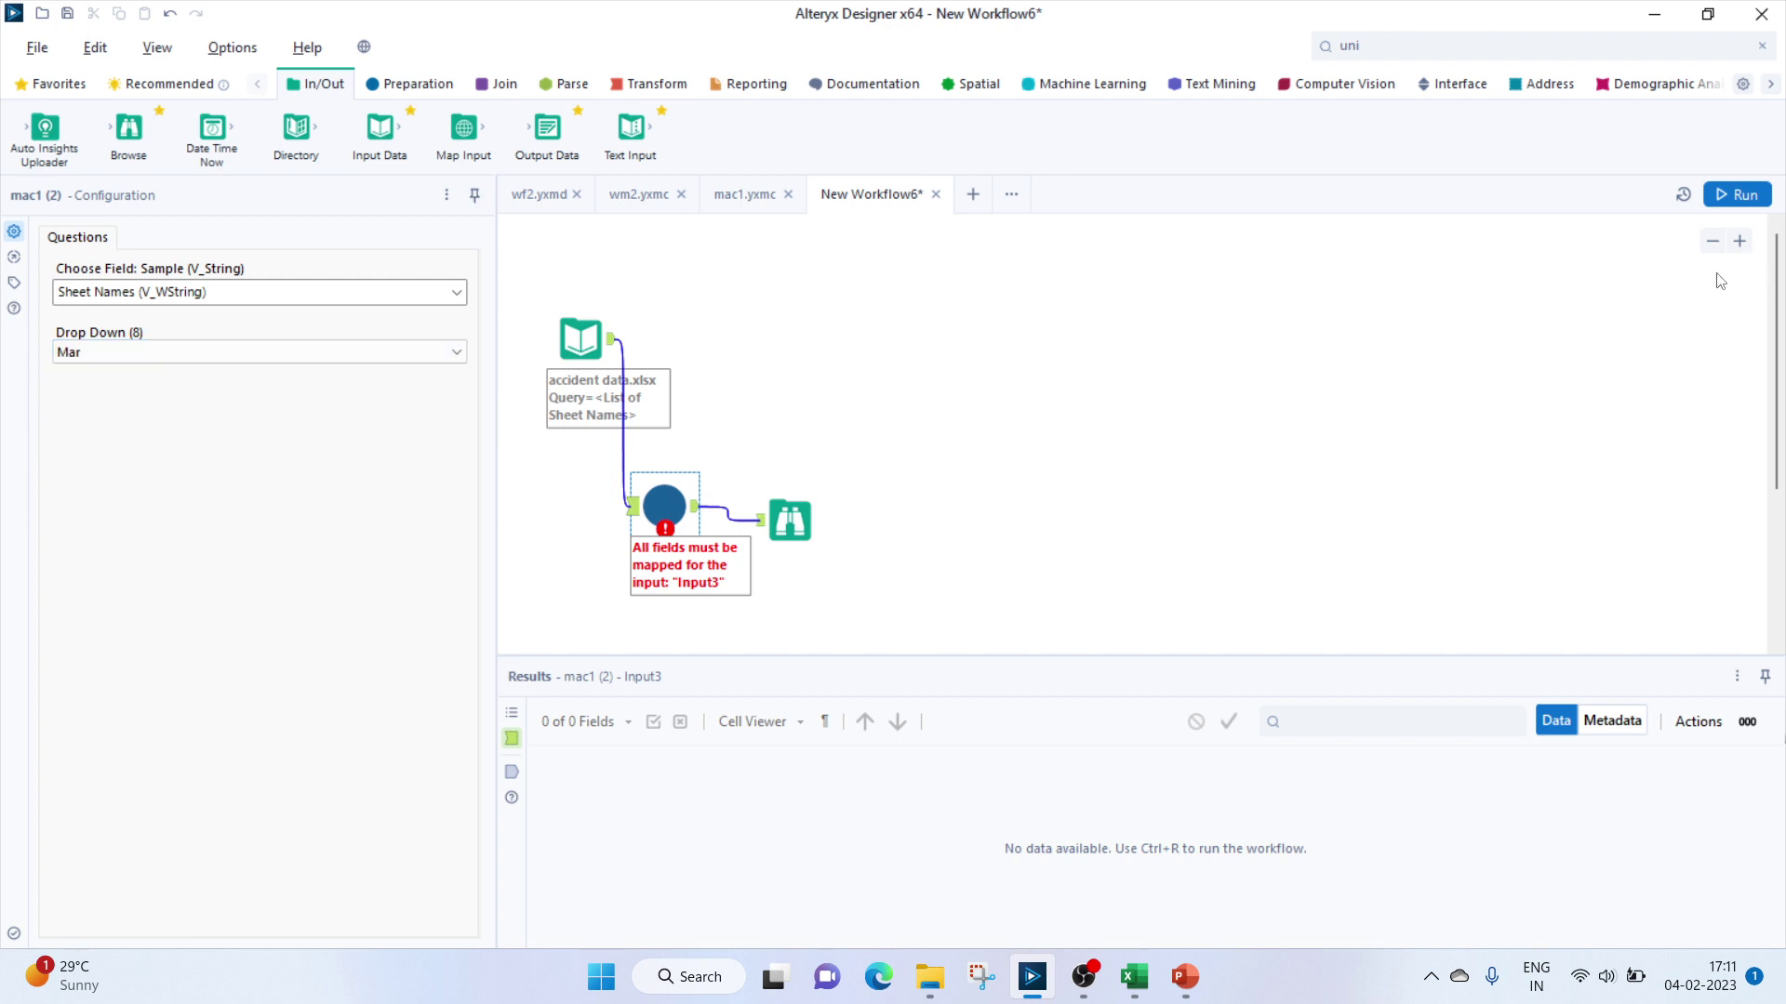
click(1734, 195)
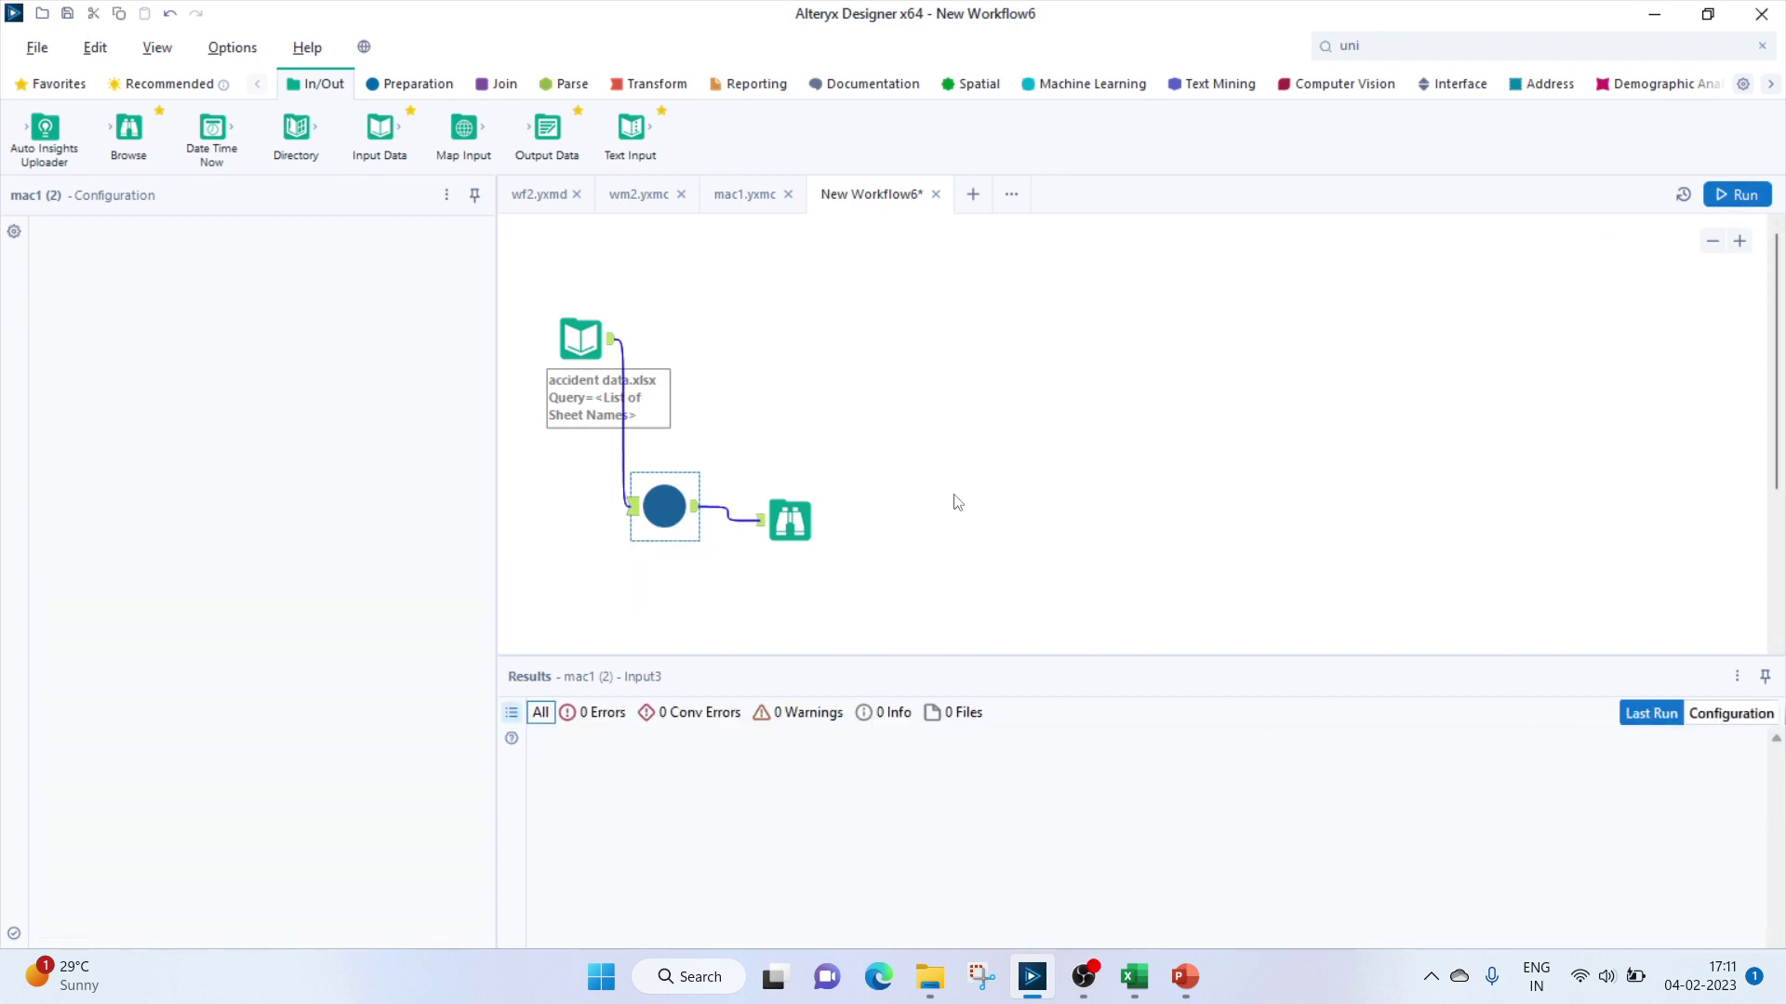
click(1023, 533)
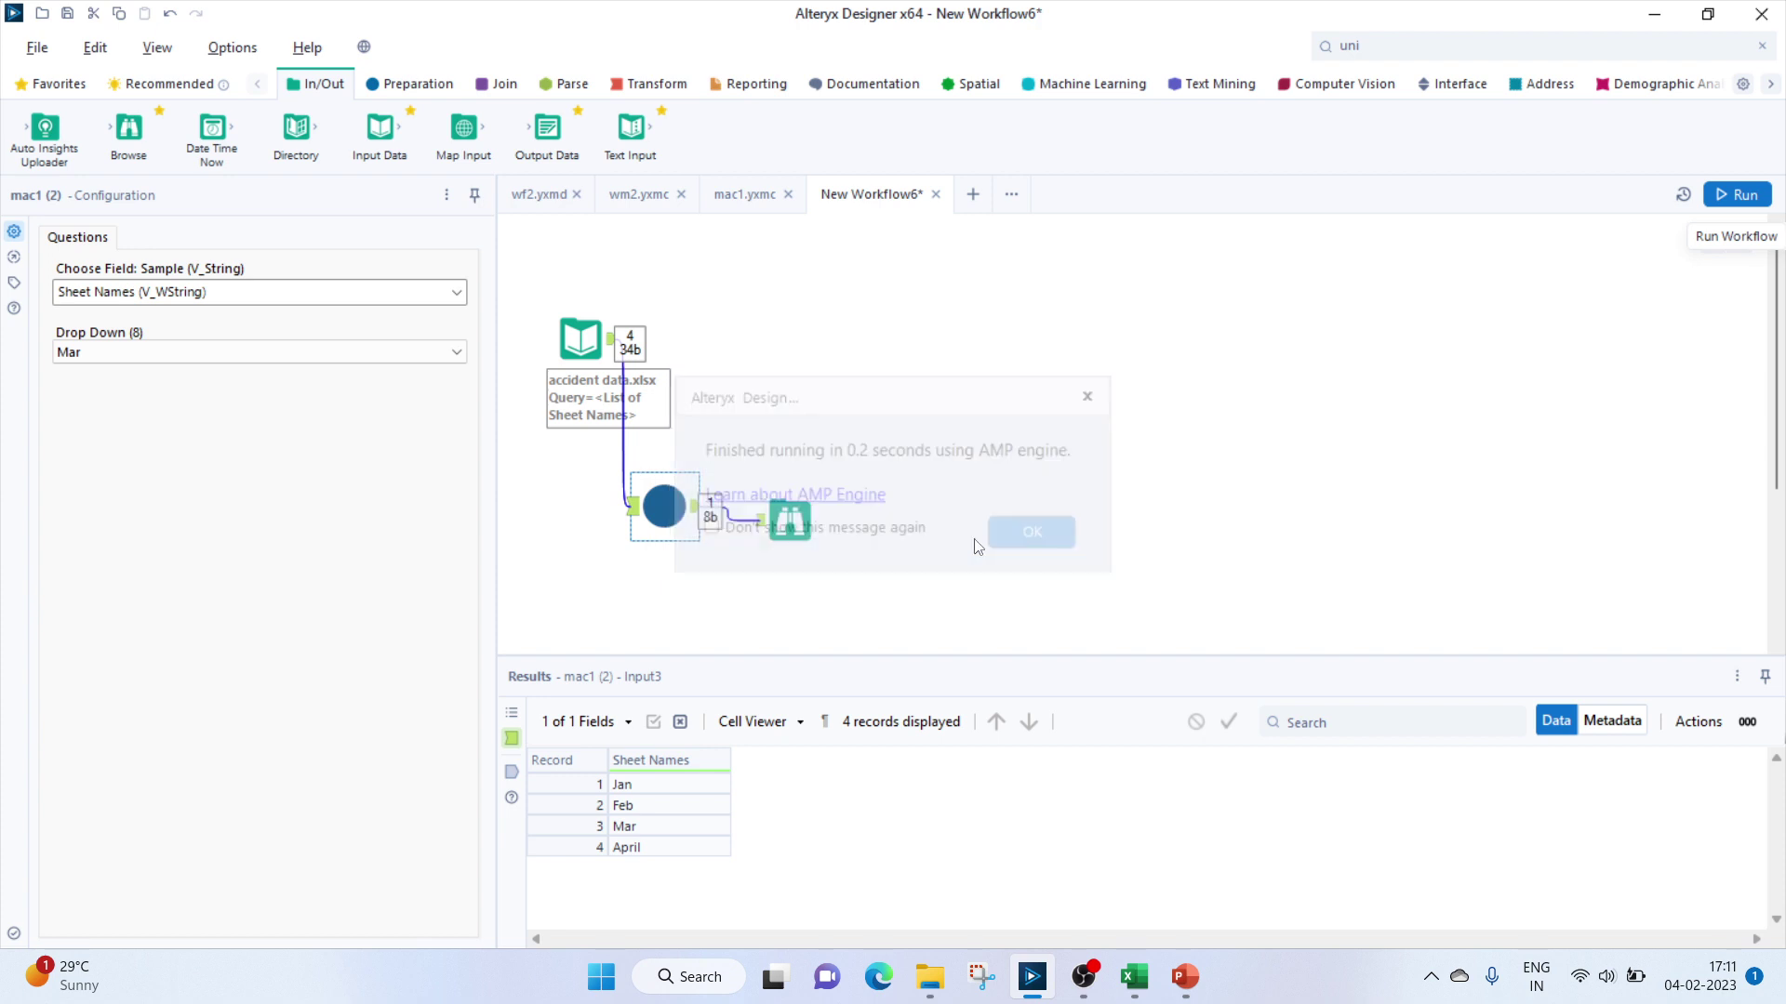
click(790, 523)
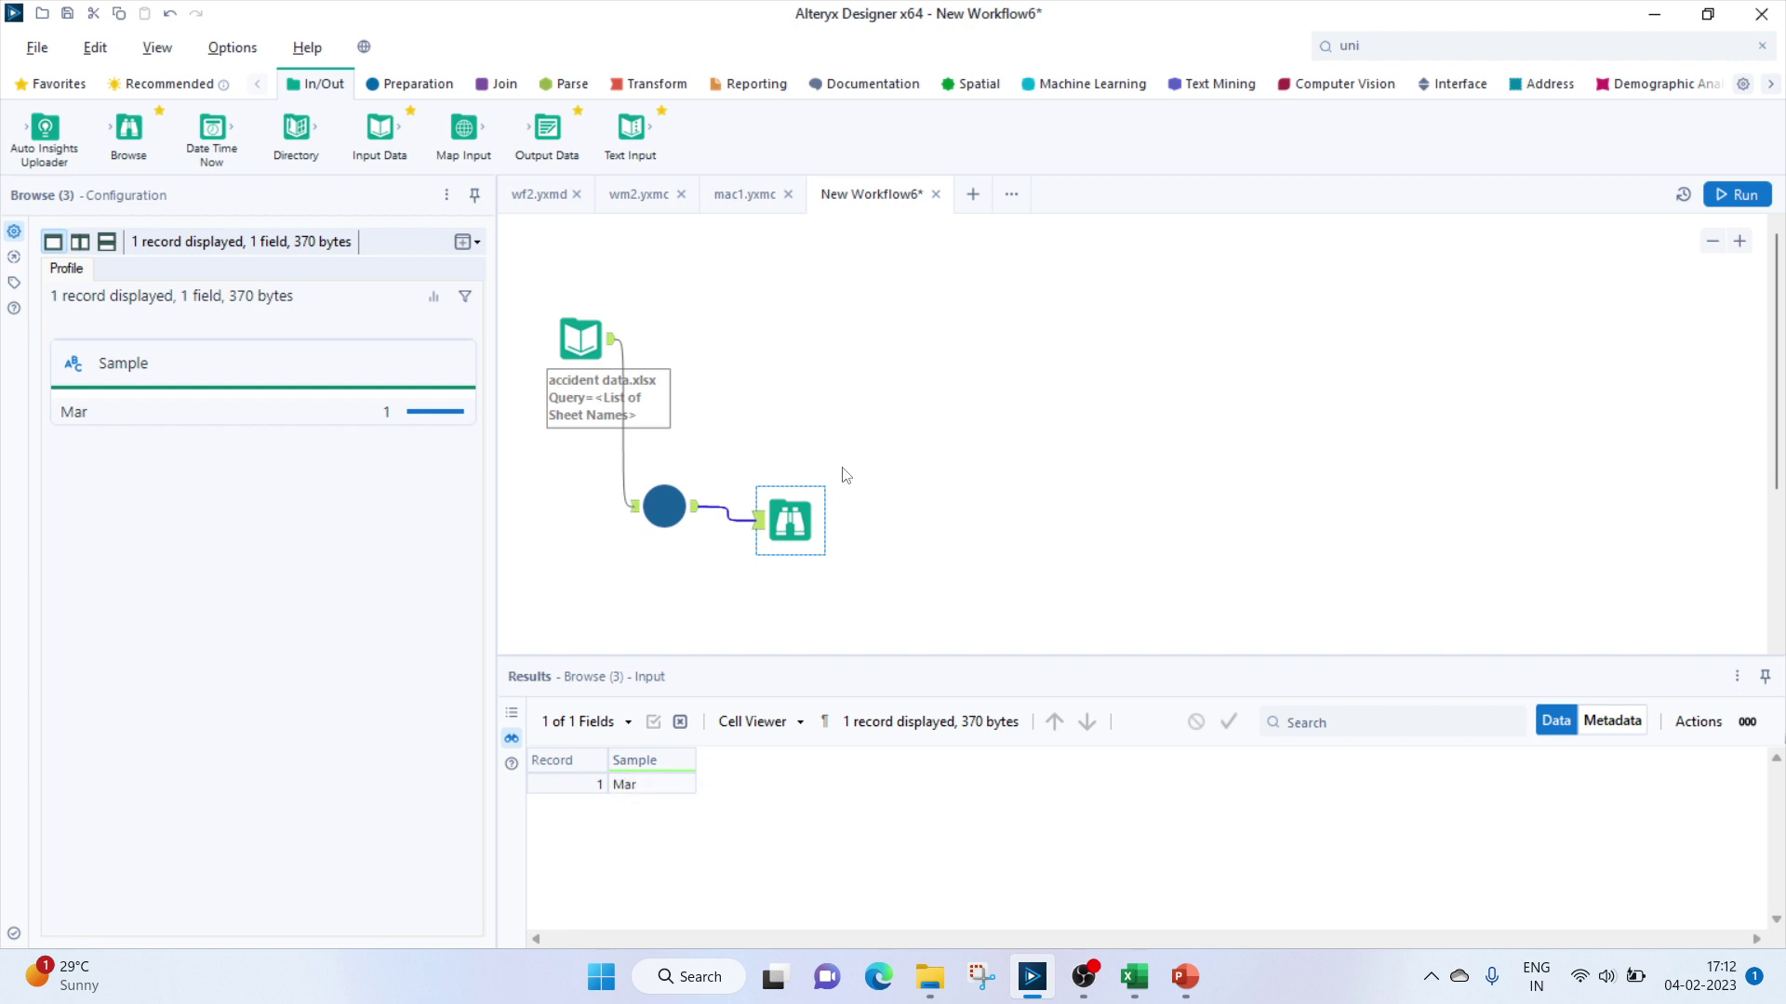
click(1135, 978)
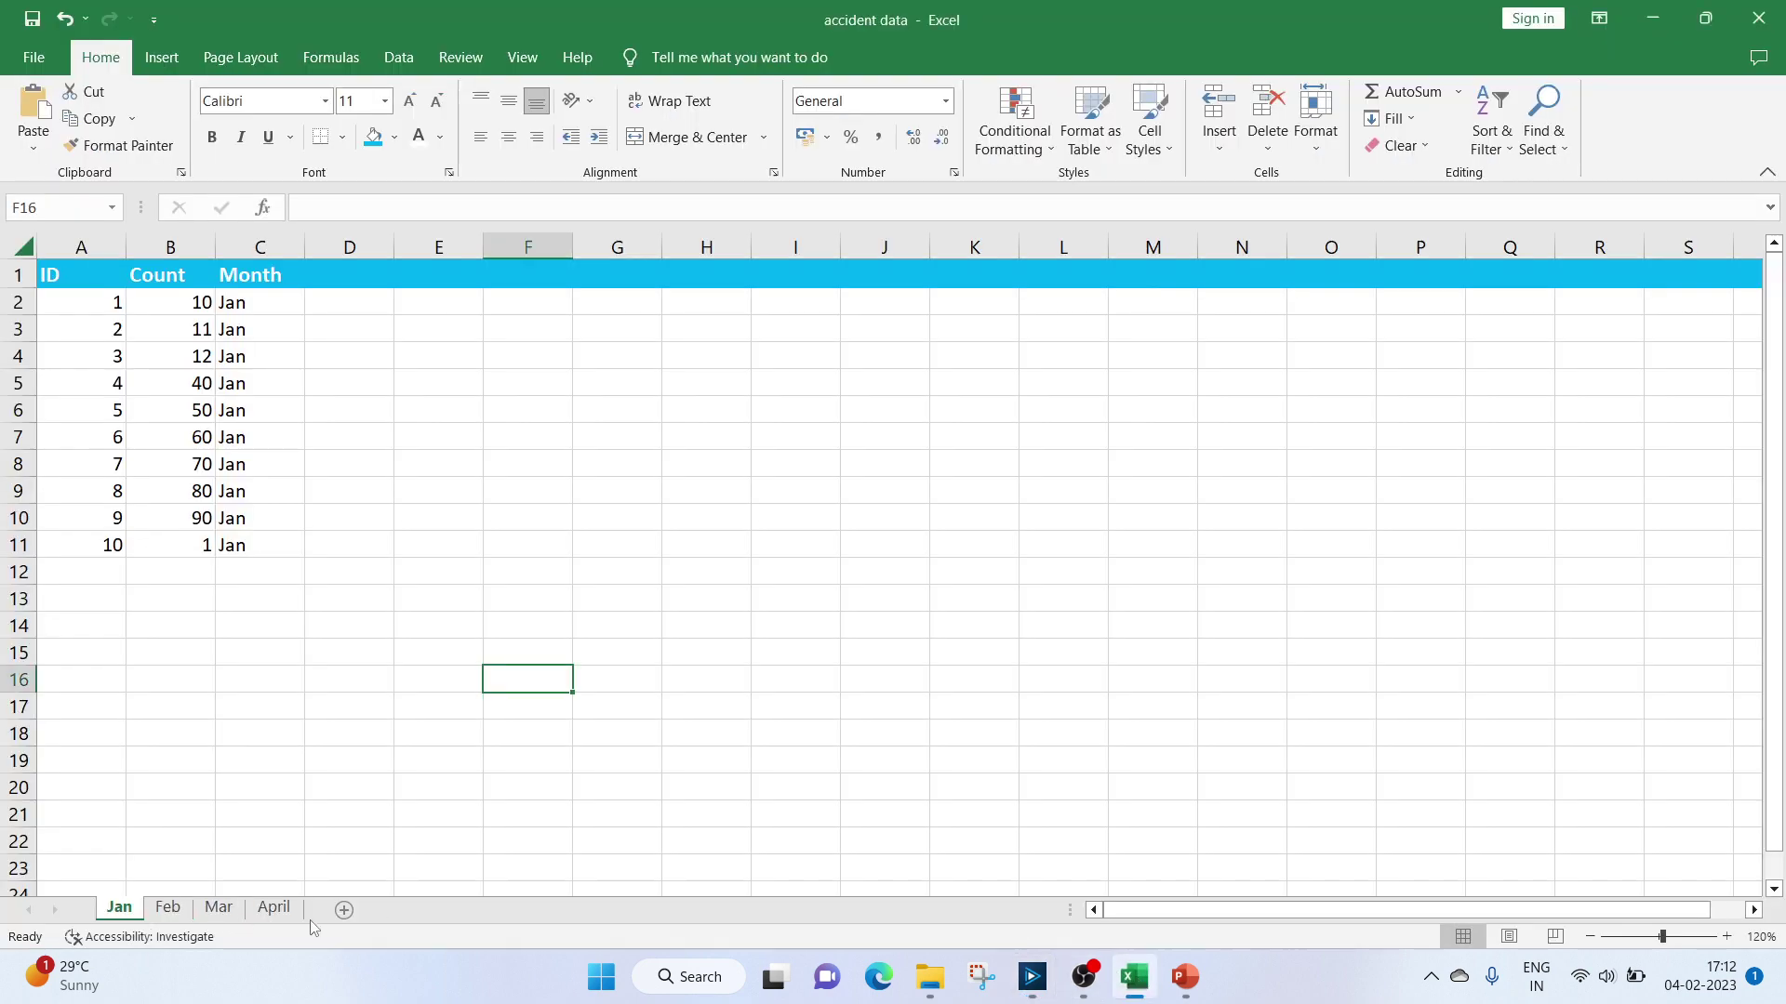
click(1134, 976)
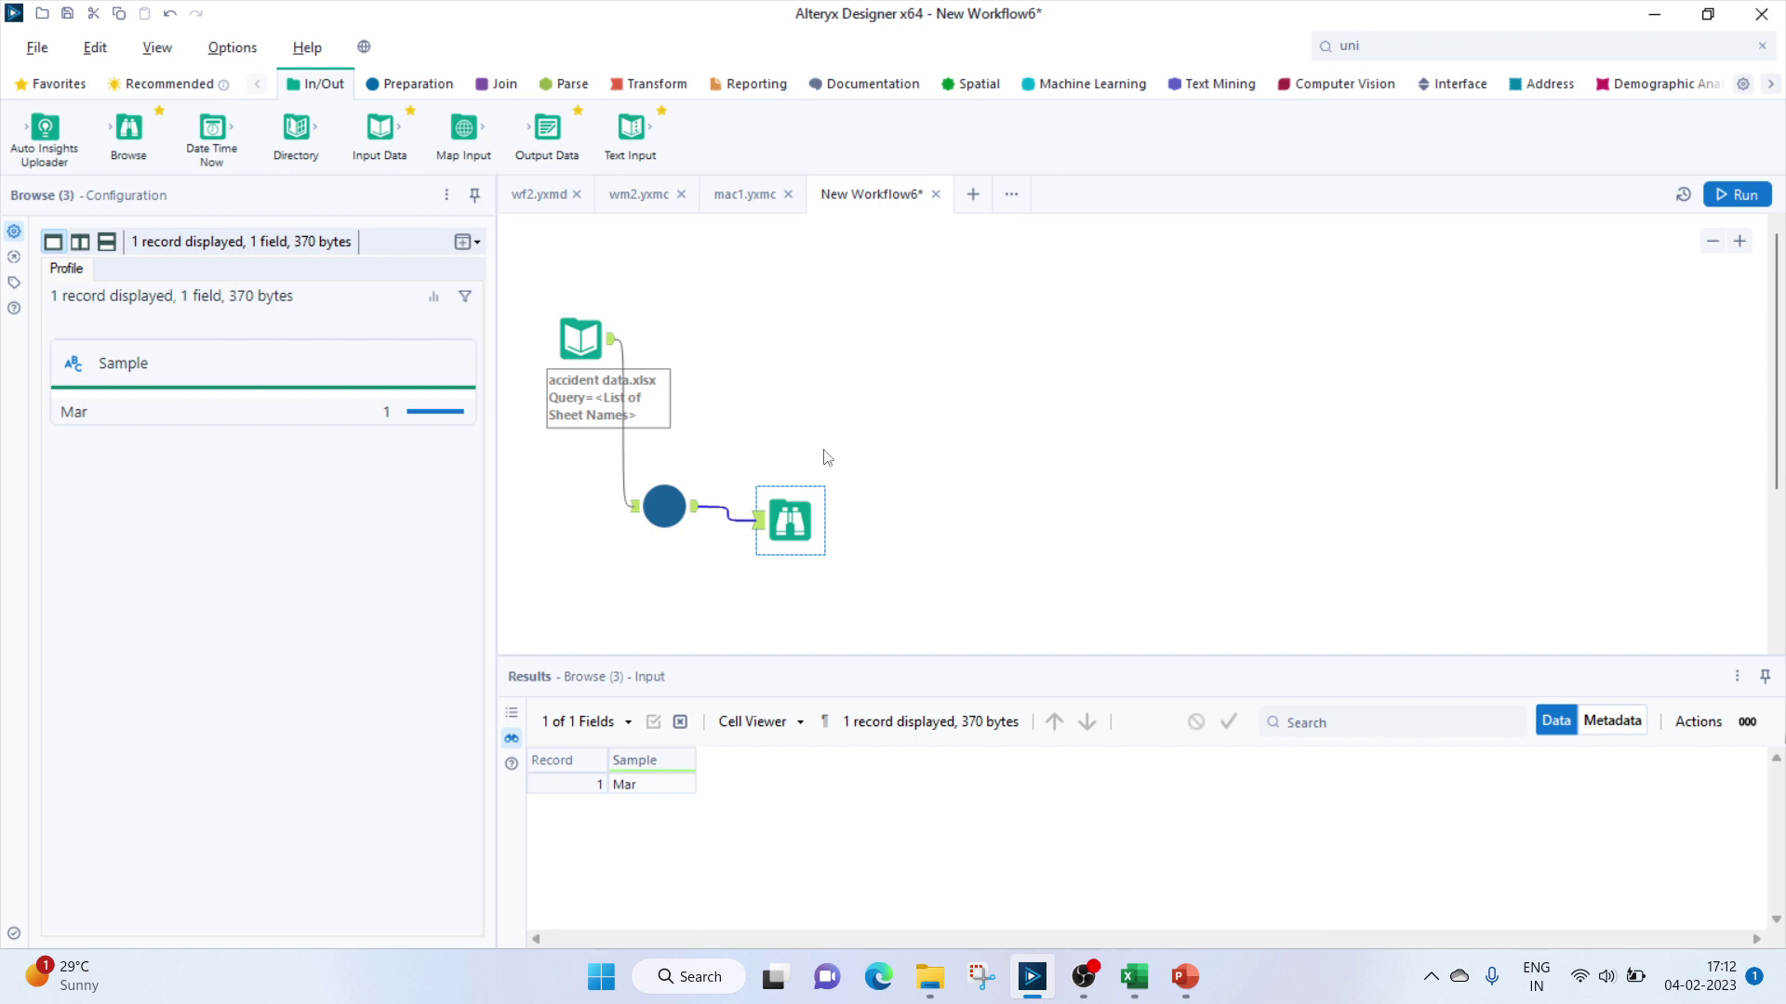
Search tools for 'dy' and place a Dynamic Input tool on the canvas.
click(1411, 56)
key(BackSpace)
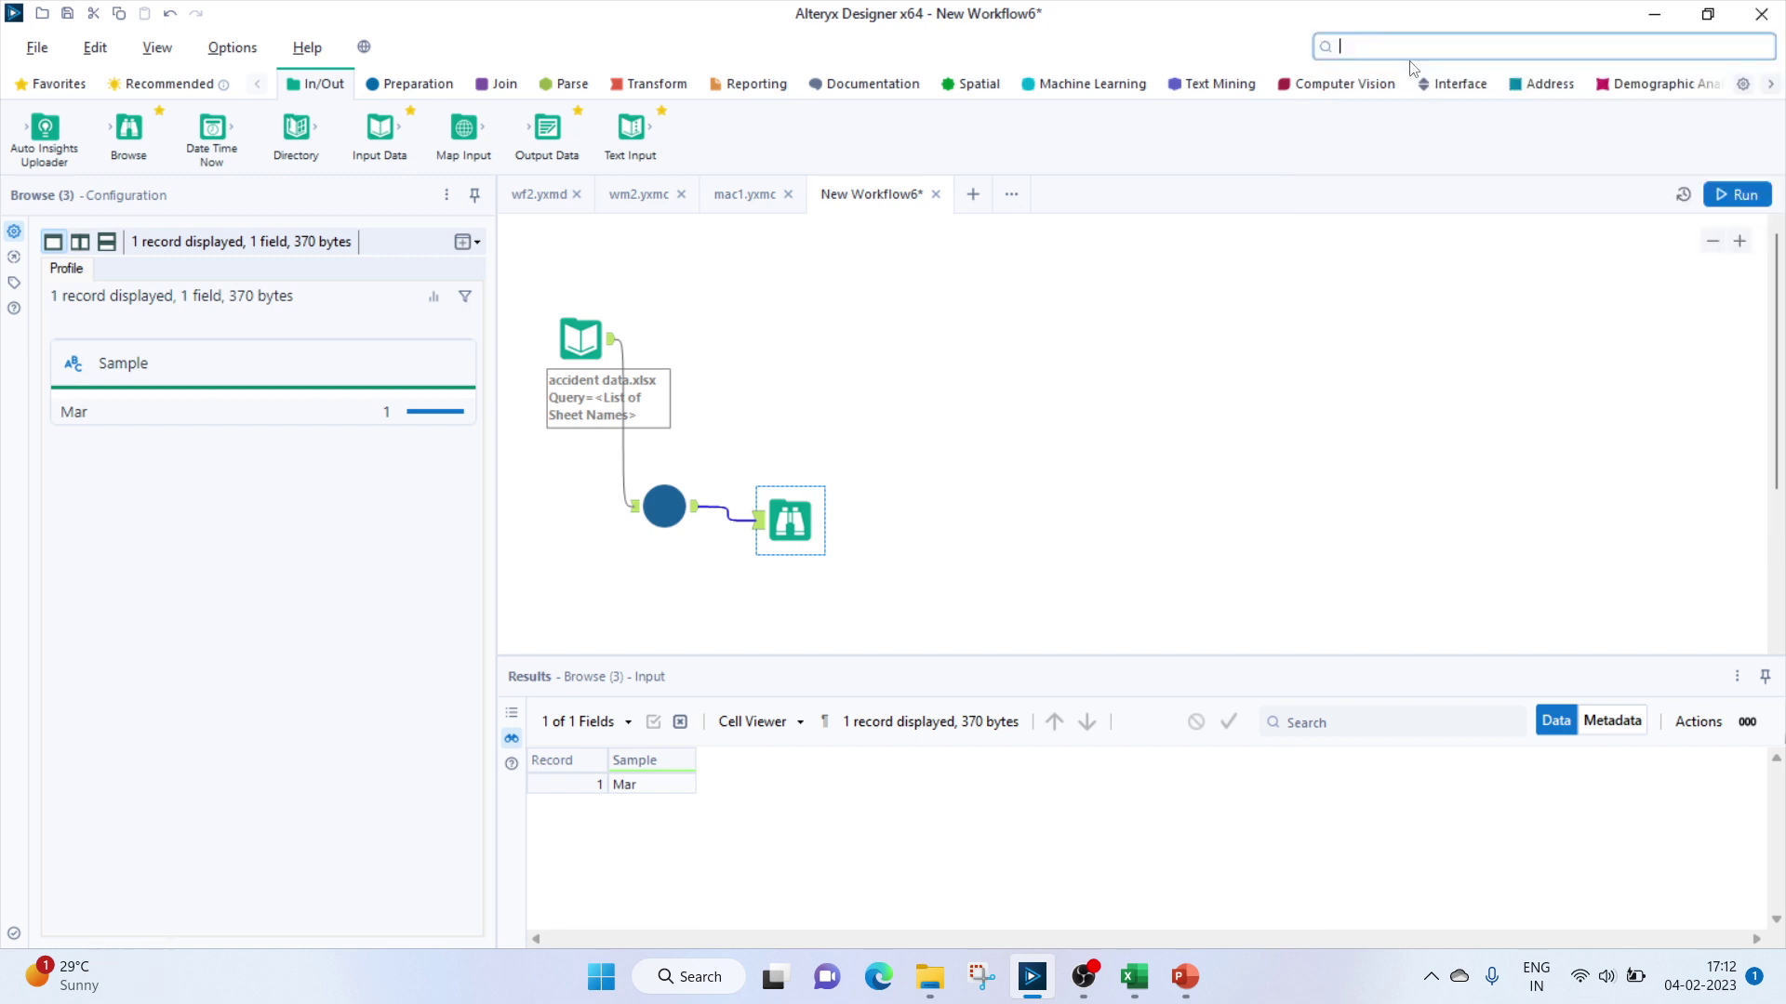
text(dy)
drag(1403, 198, 816, 335)
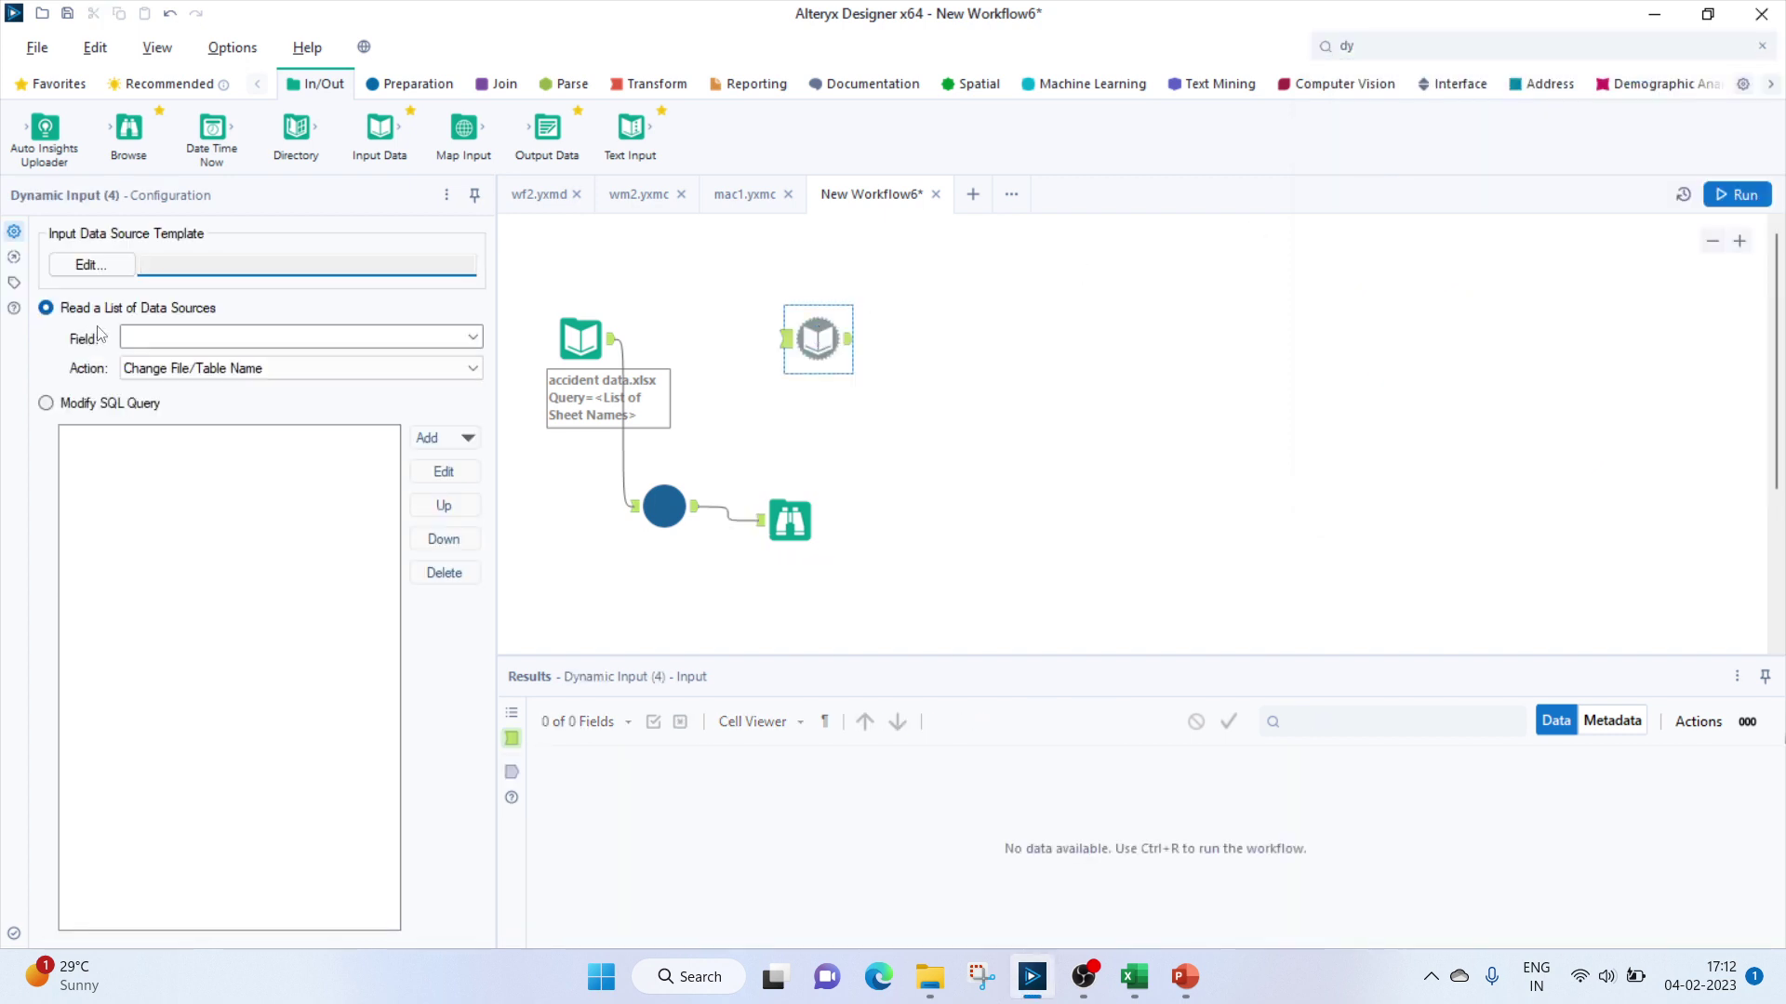
Set the Dynamic Input's template data source to the Jan sheet of accident data.xlsx.
click(77, 267)
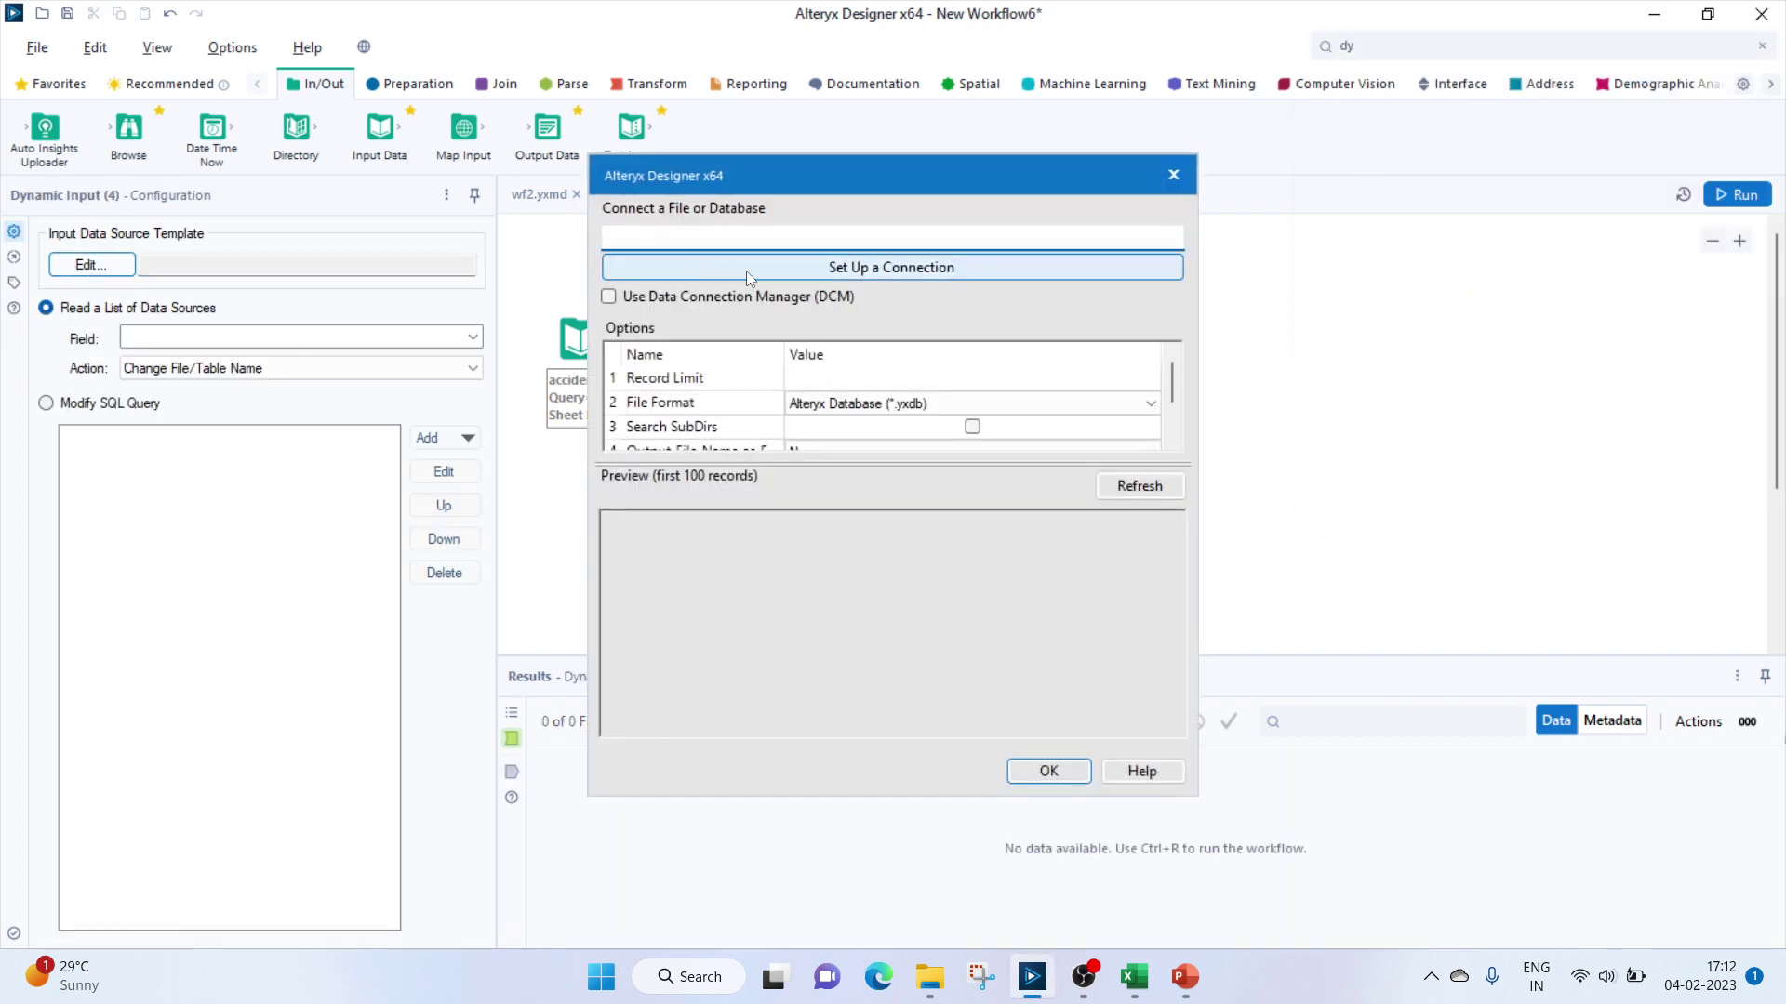
click(746, 271)
click(269, 259)
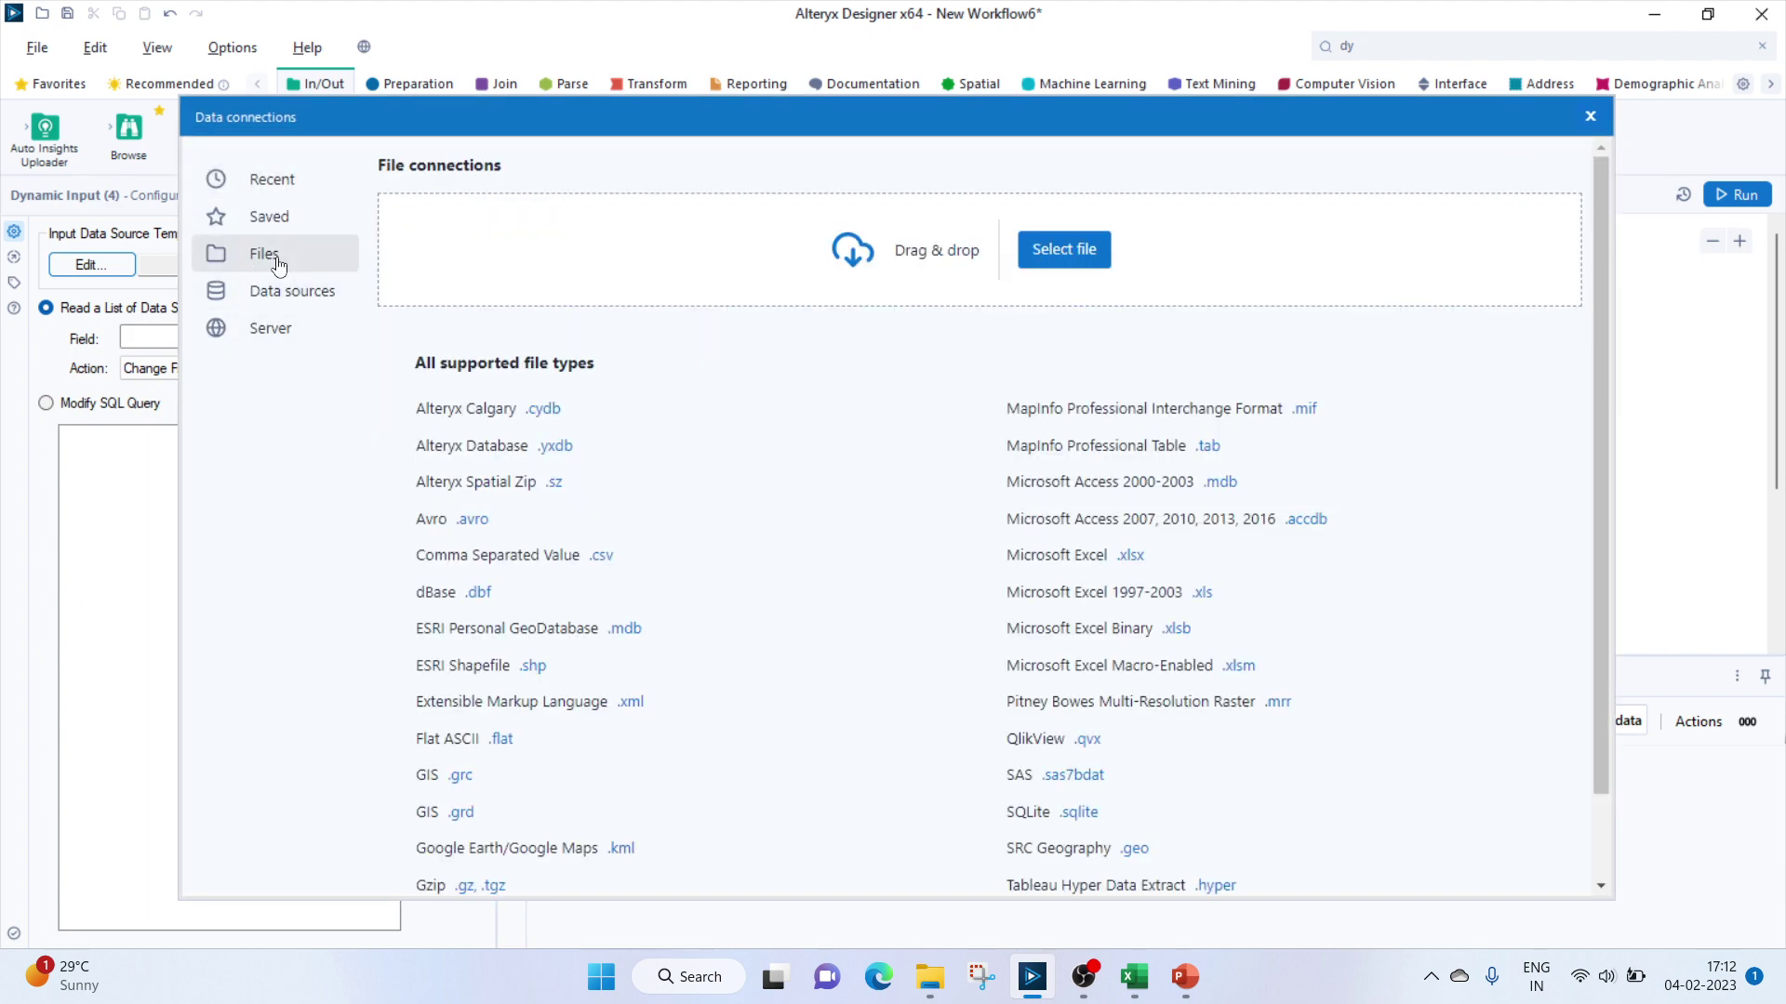
click(1064, 253)
click(758, 344)
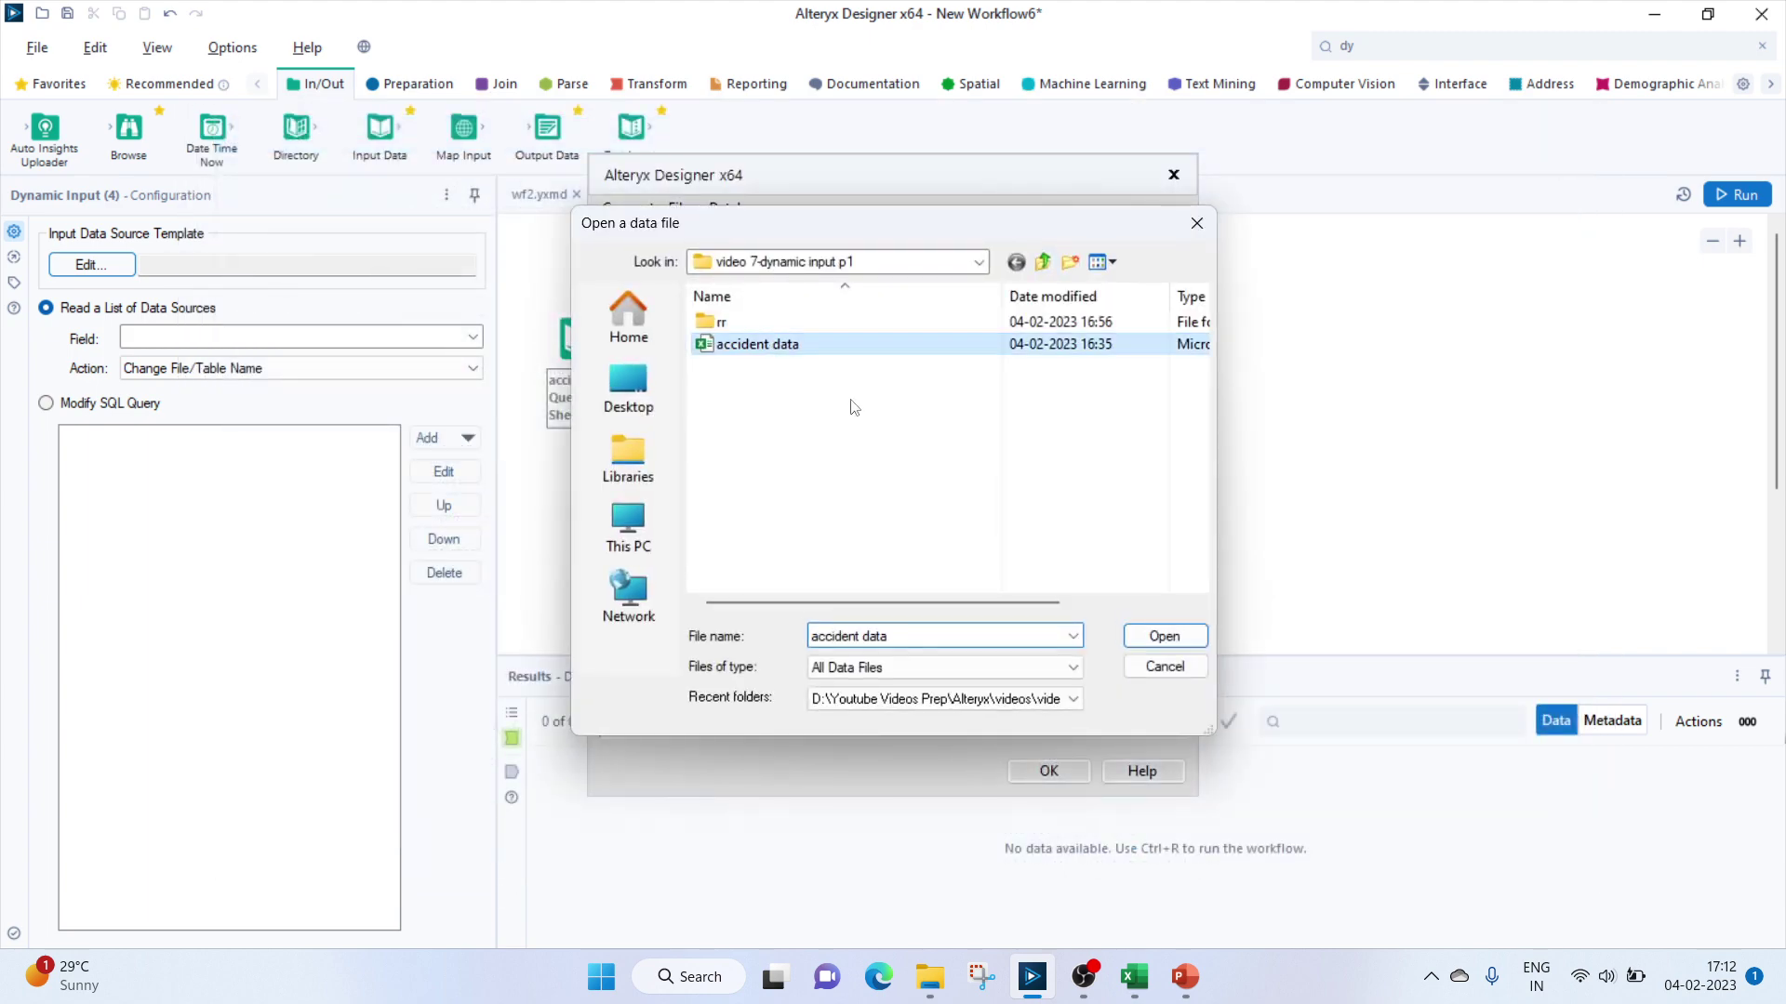
click(1159, 632)
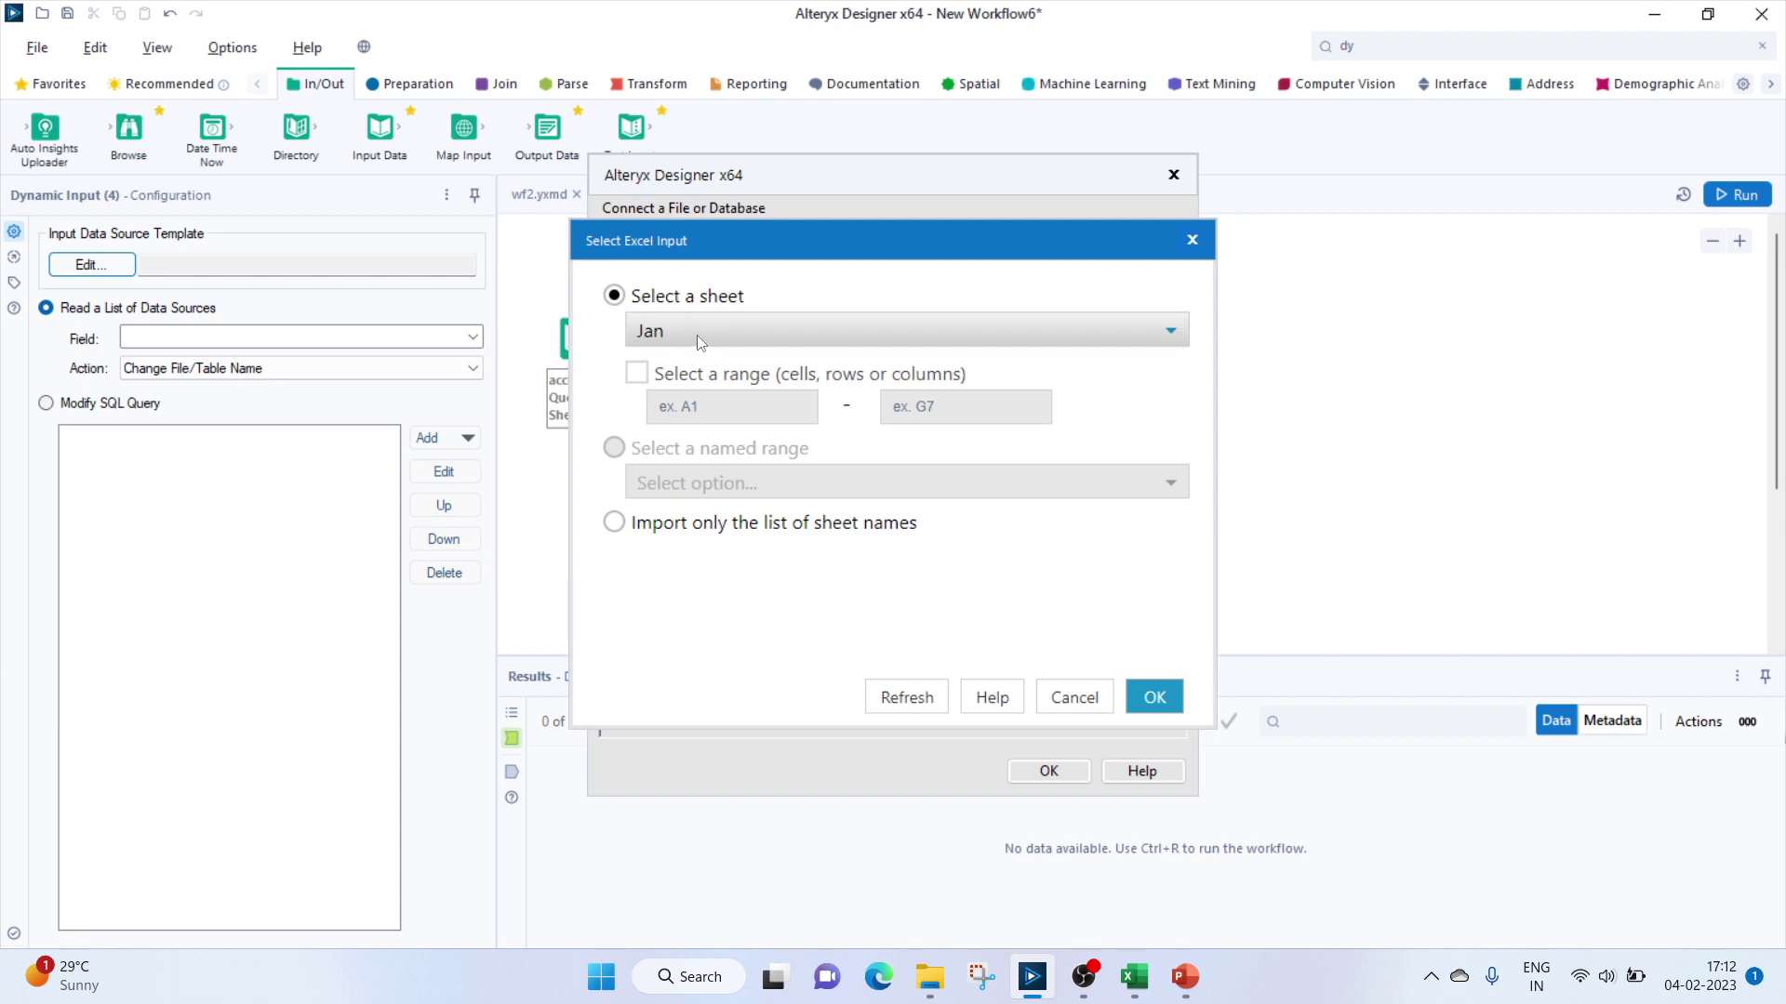
click(706, 339)
click(705, 336)
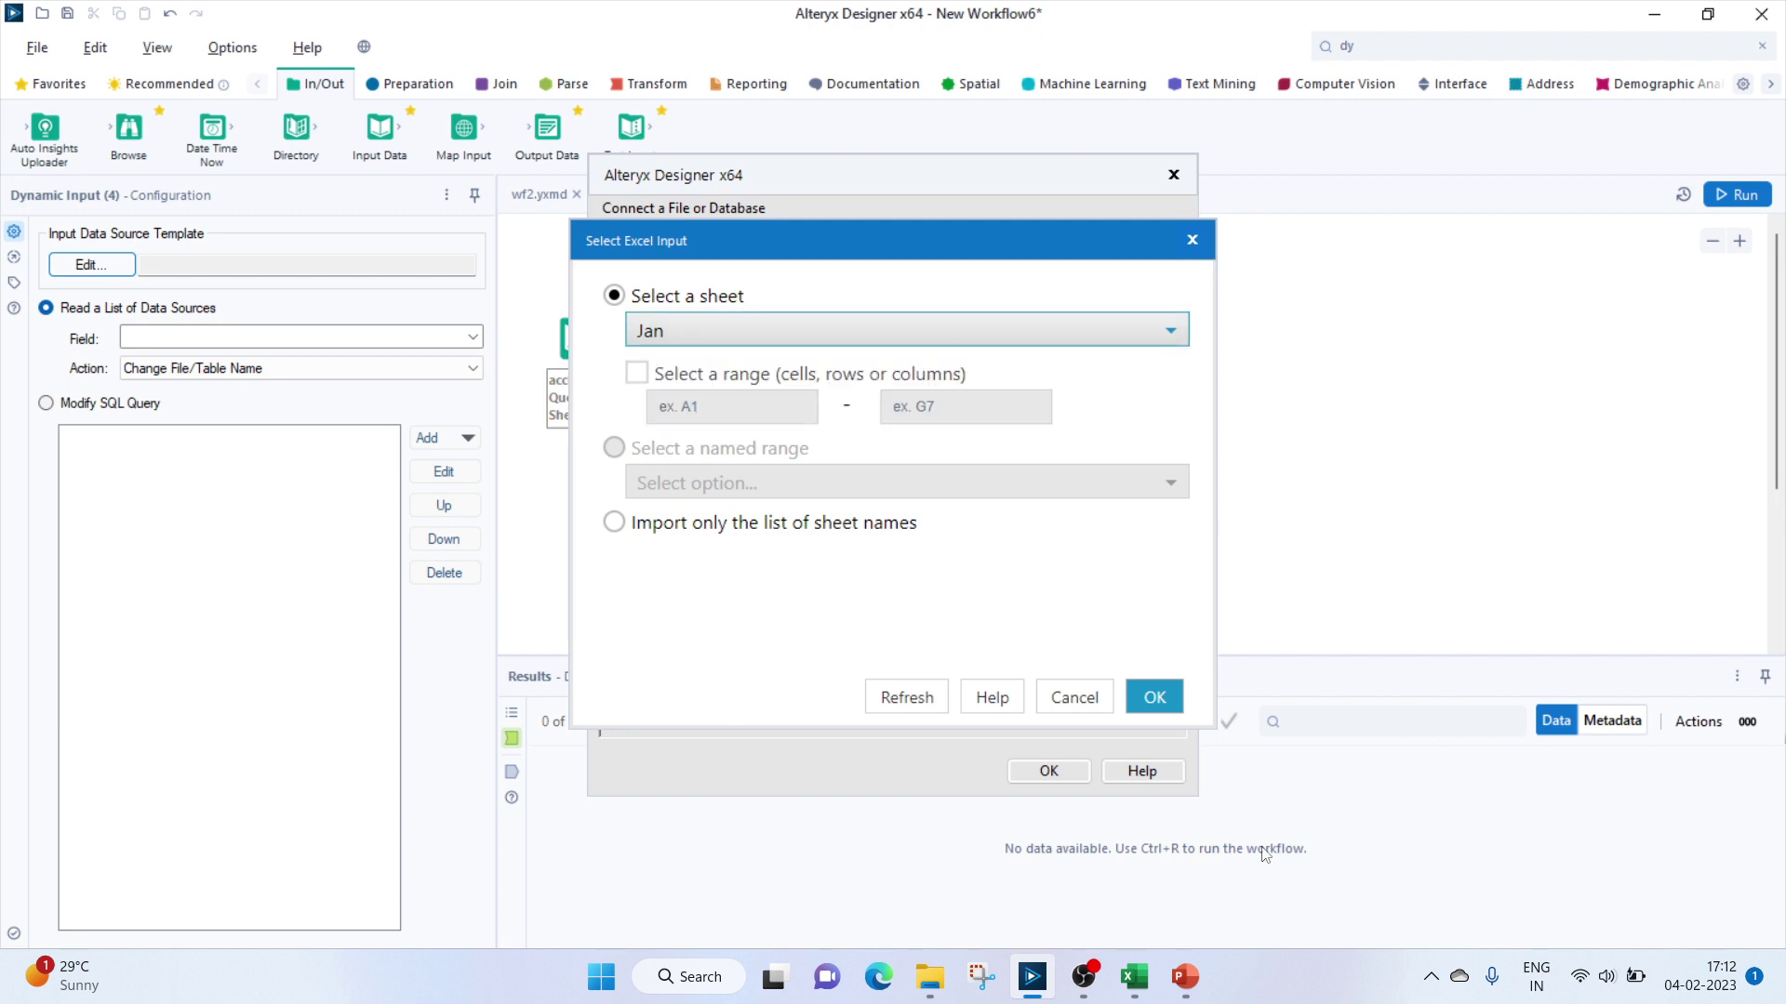
click(1158, 708)
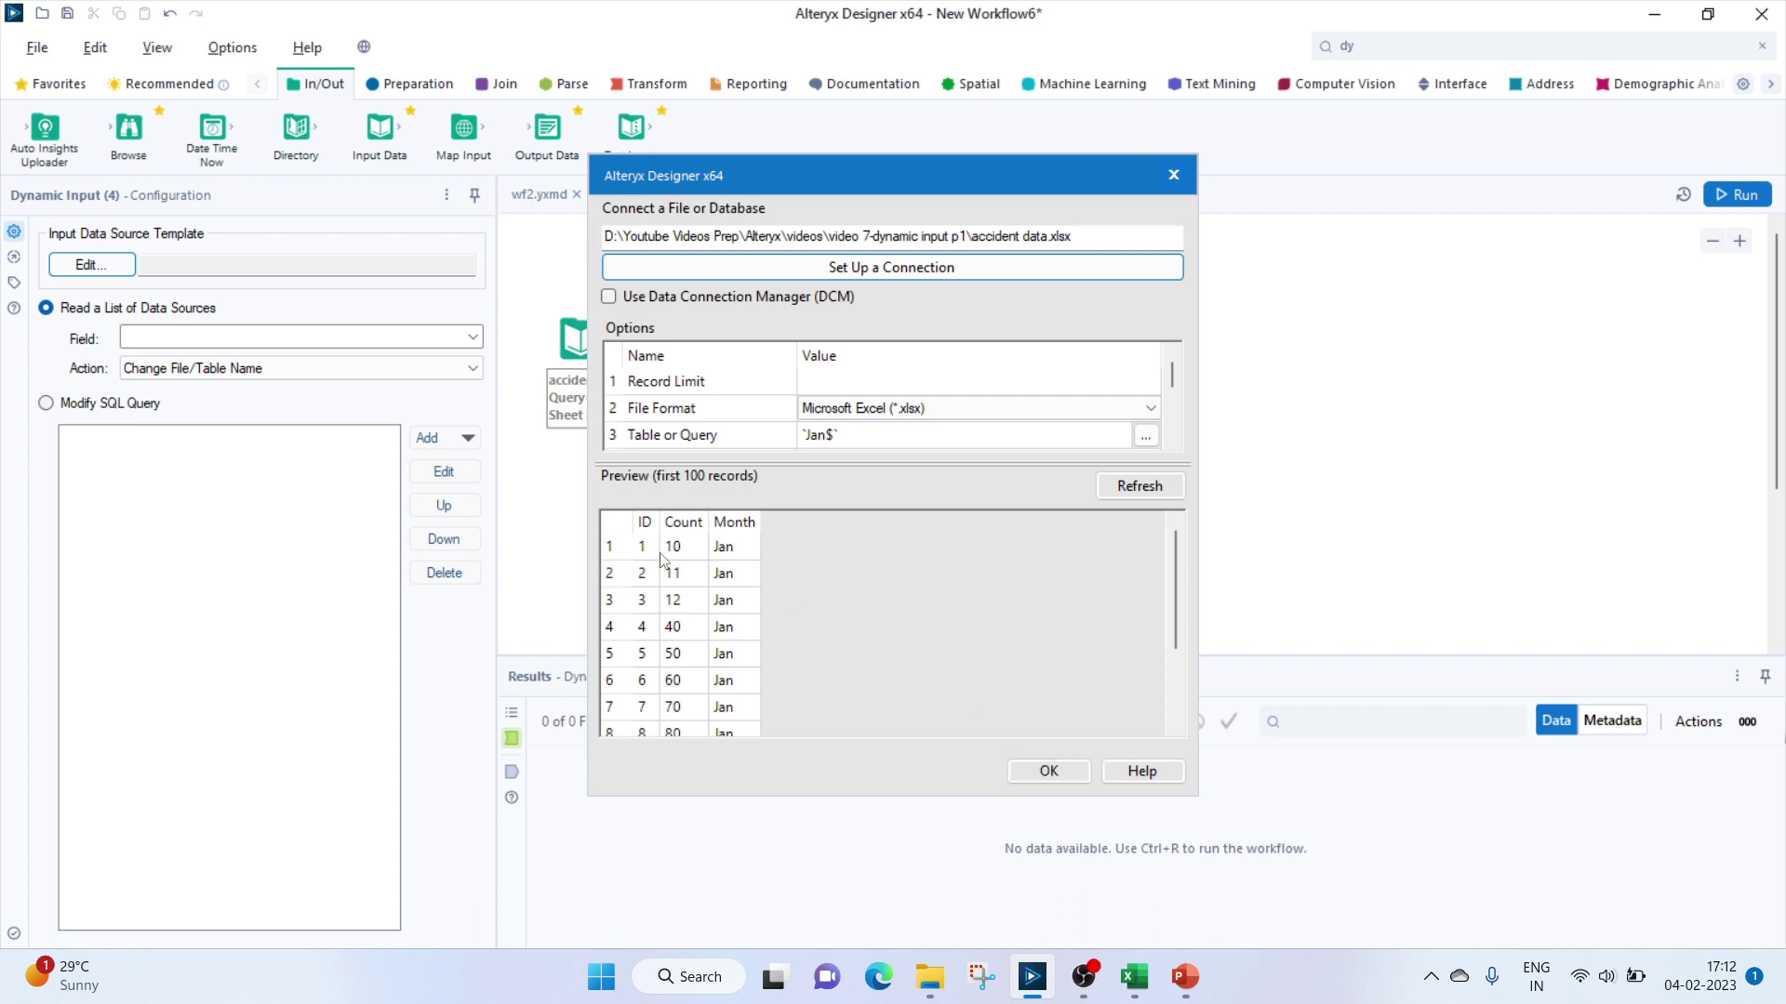
click(1045, 773)
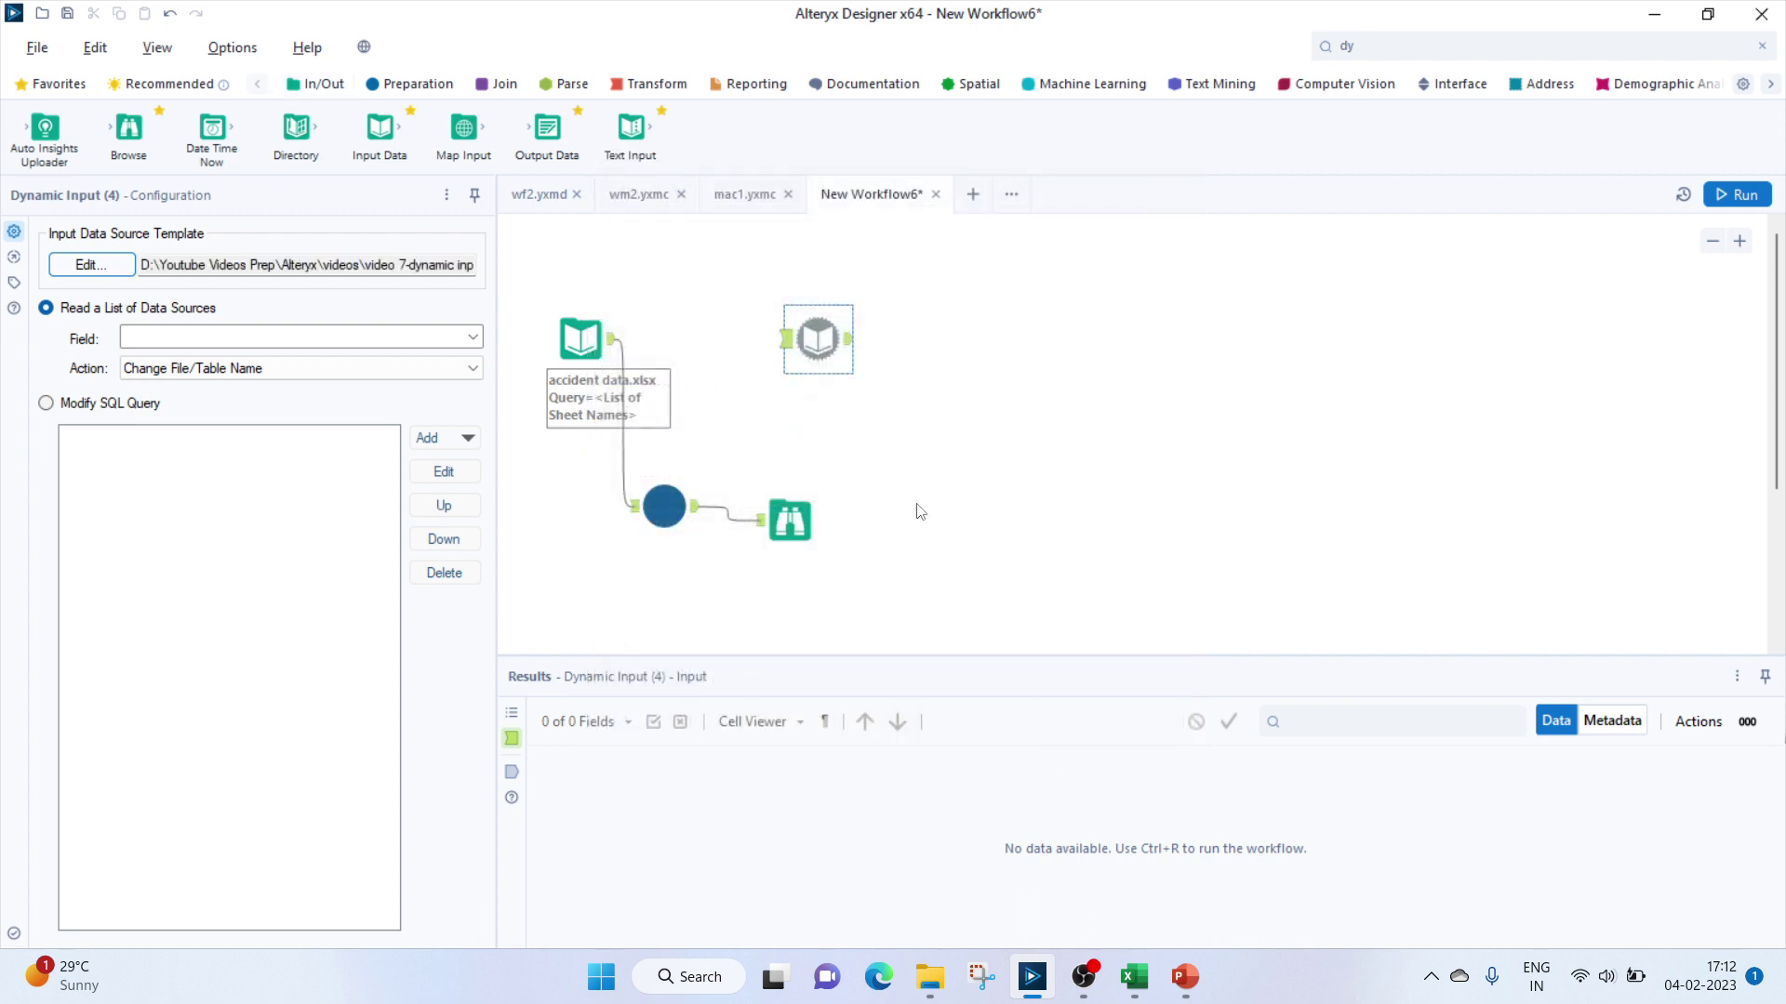
Connect the macro to the Dynamic Input, using field Sample with action Change File/Table Name.
click(474, 338)
click(474, 338)
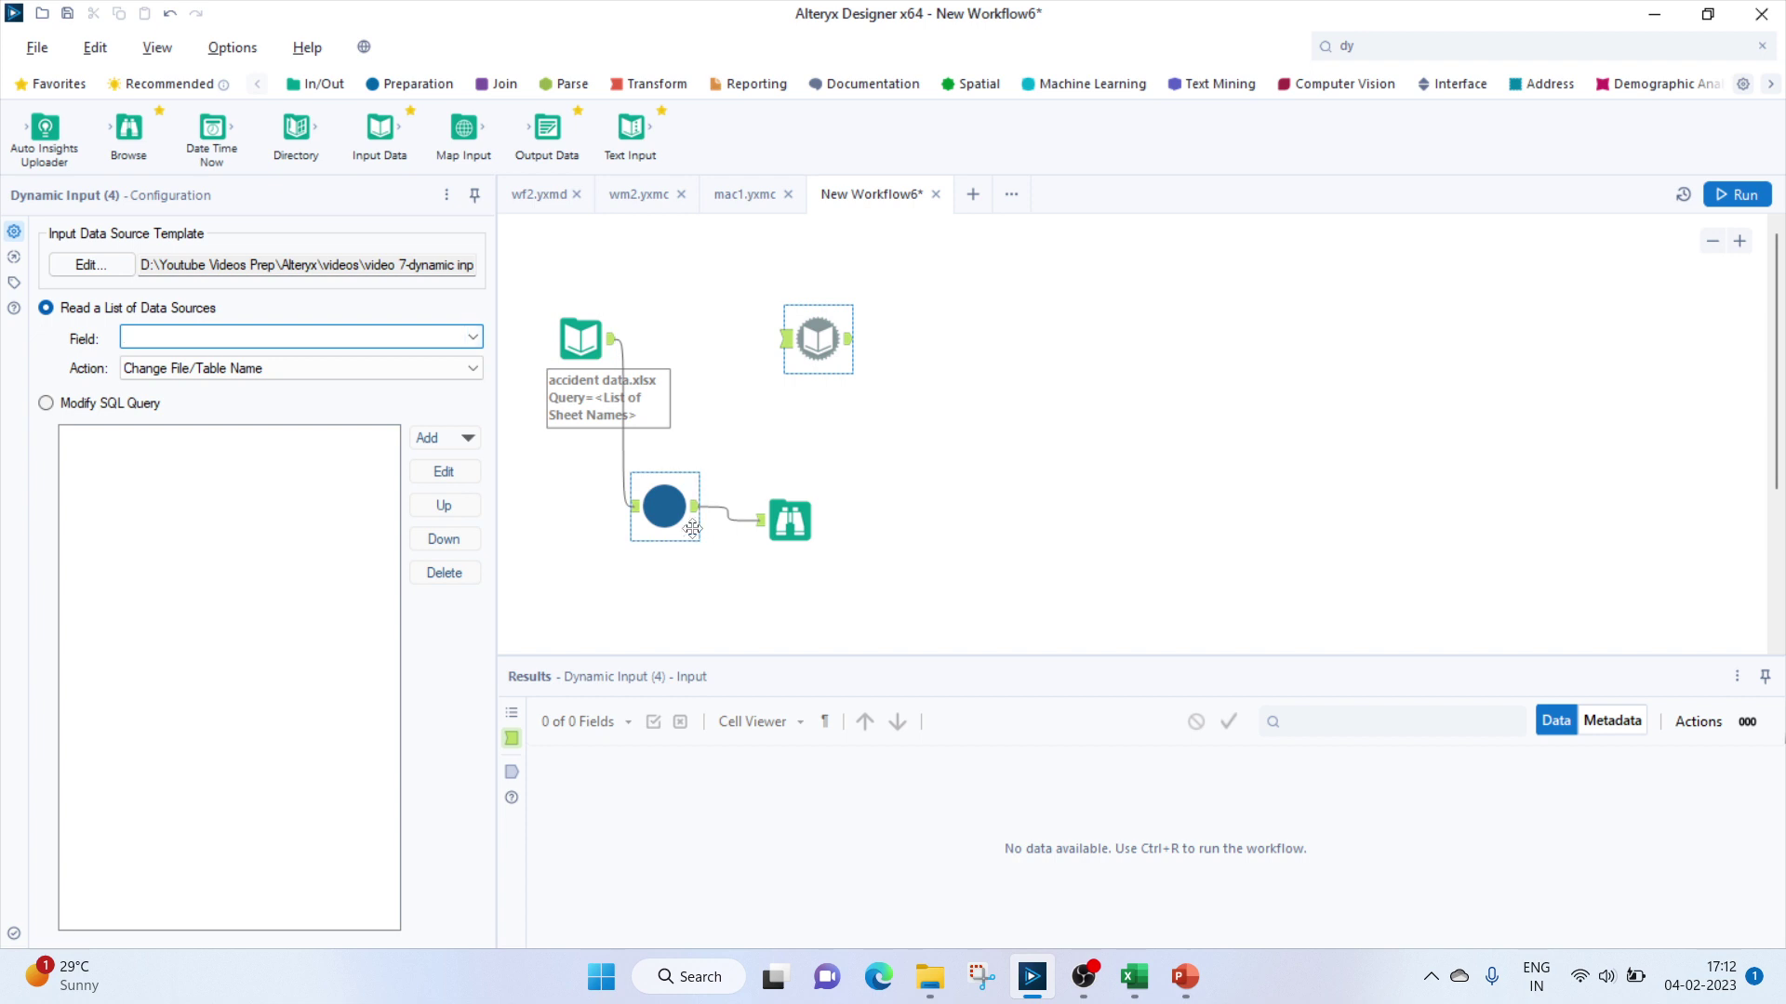
drag(695, 507, 784, 339)
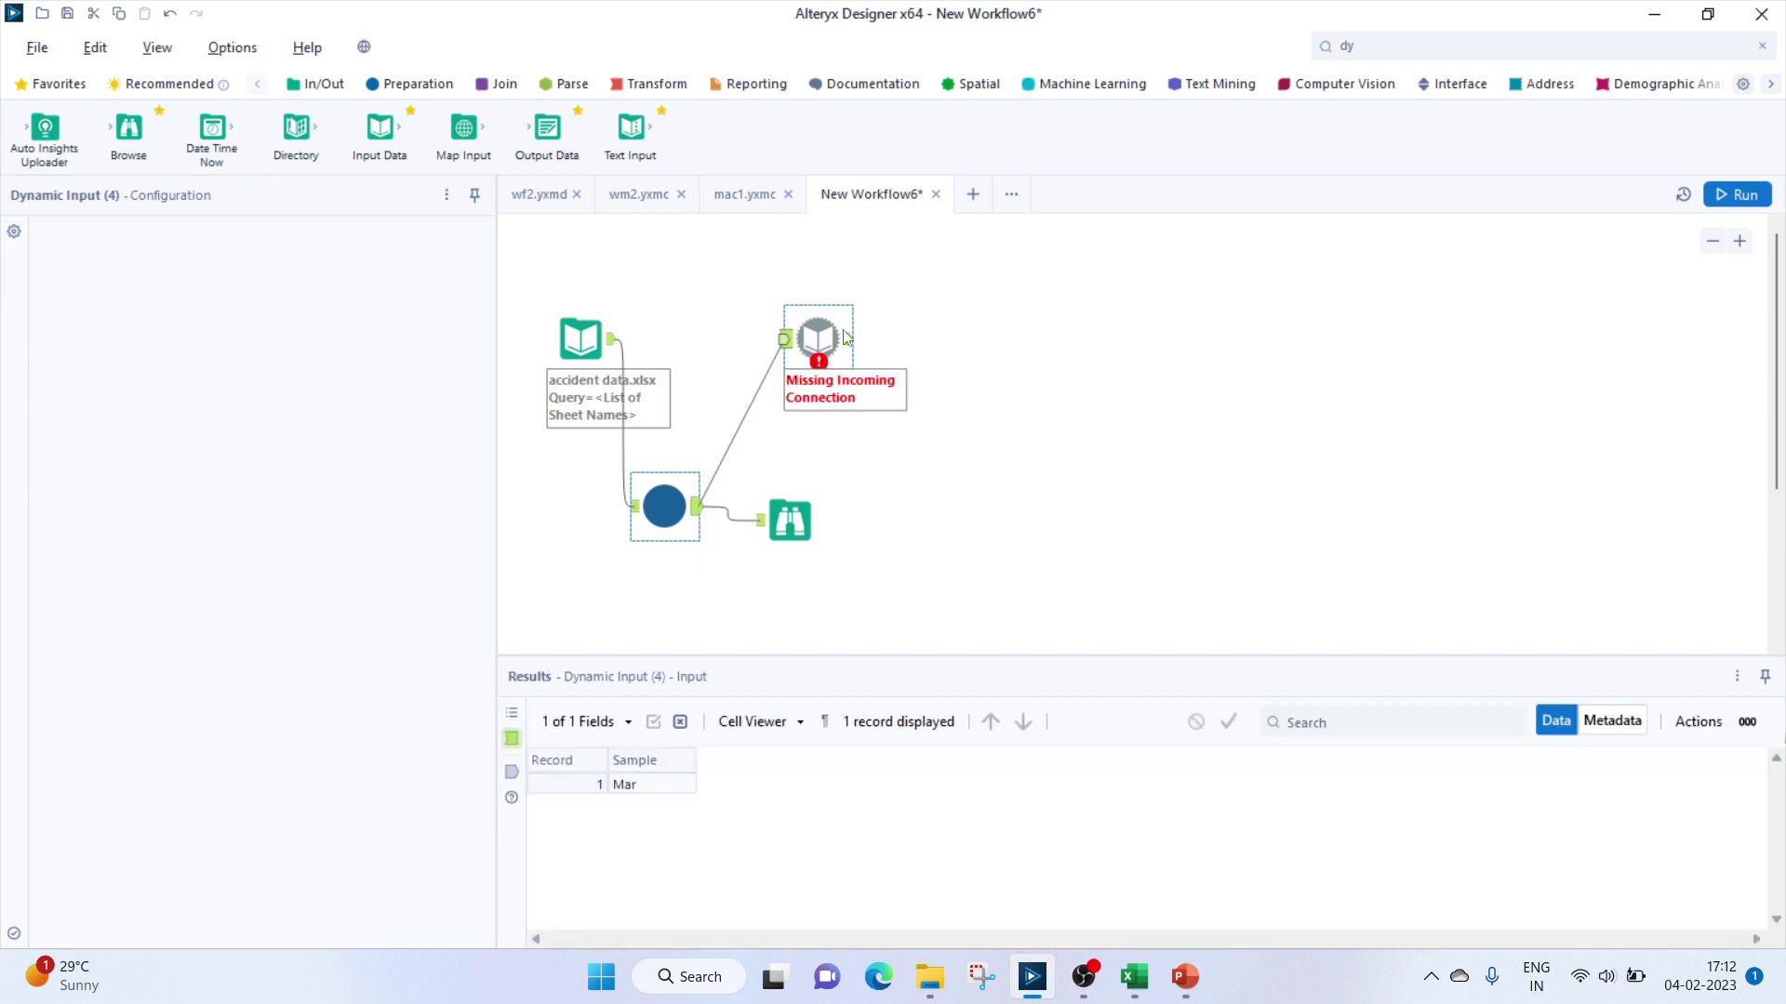
click(818, 339)
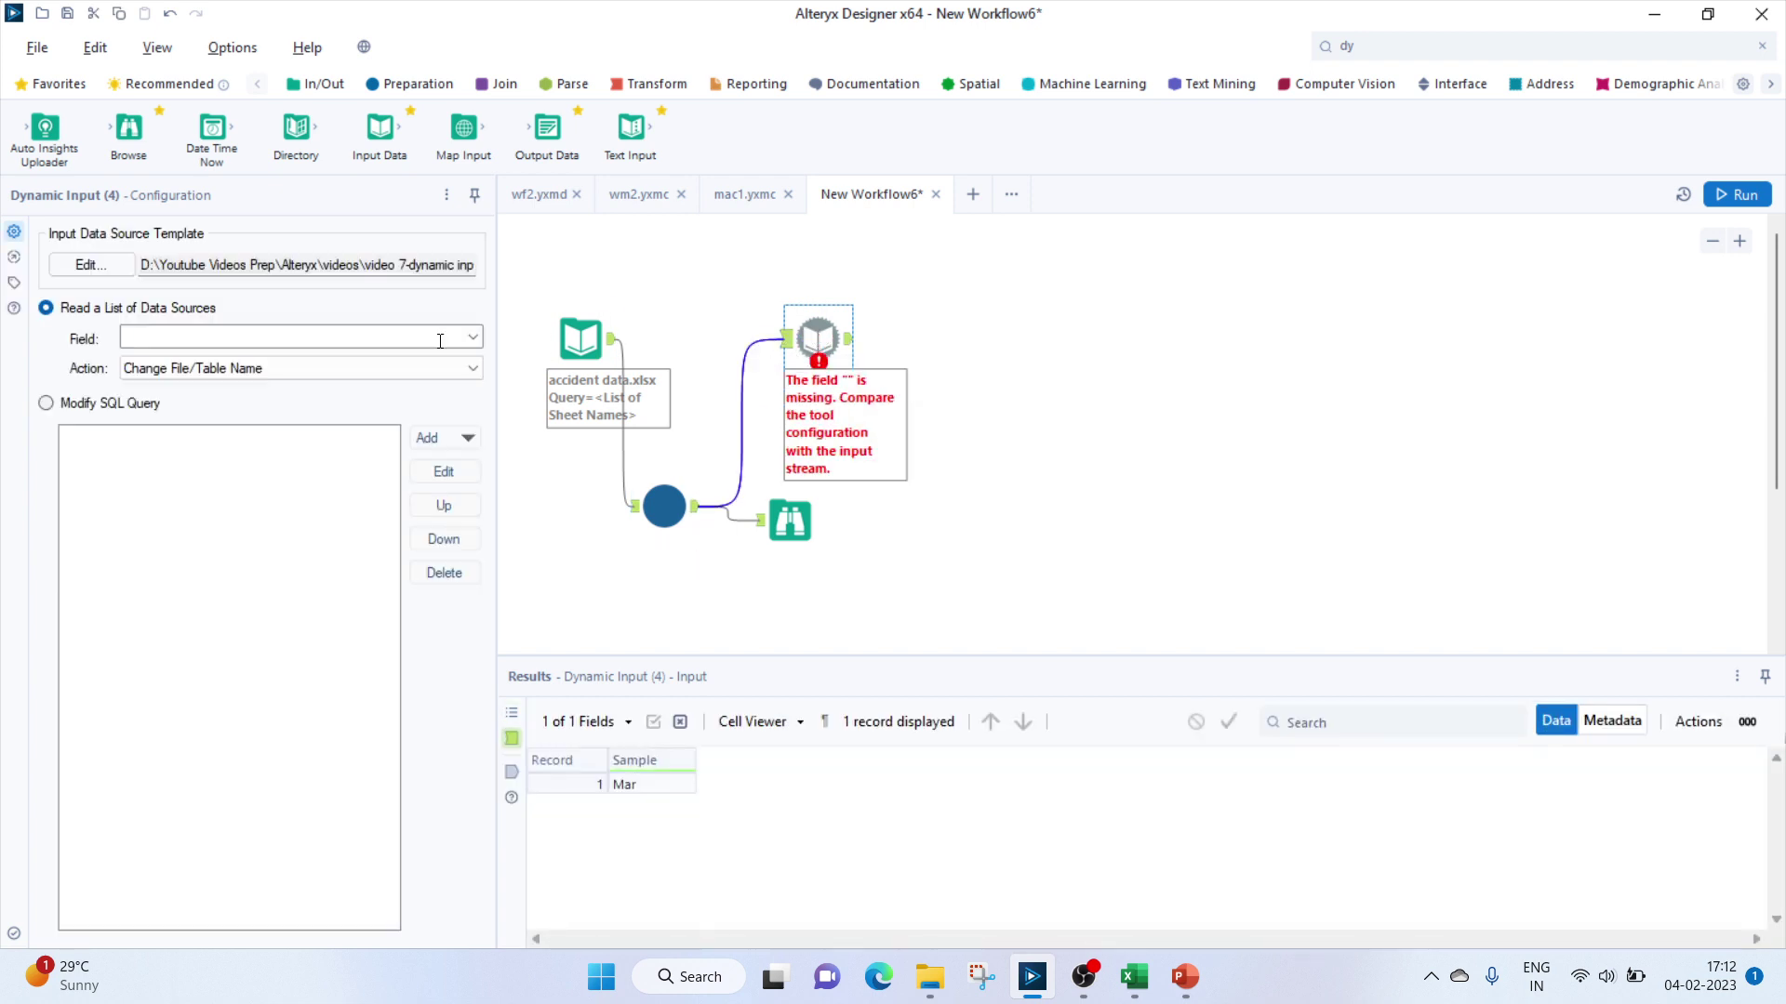
click(473, 337)
click(238, 362)
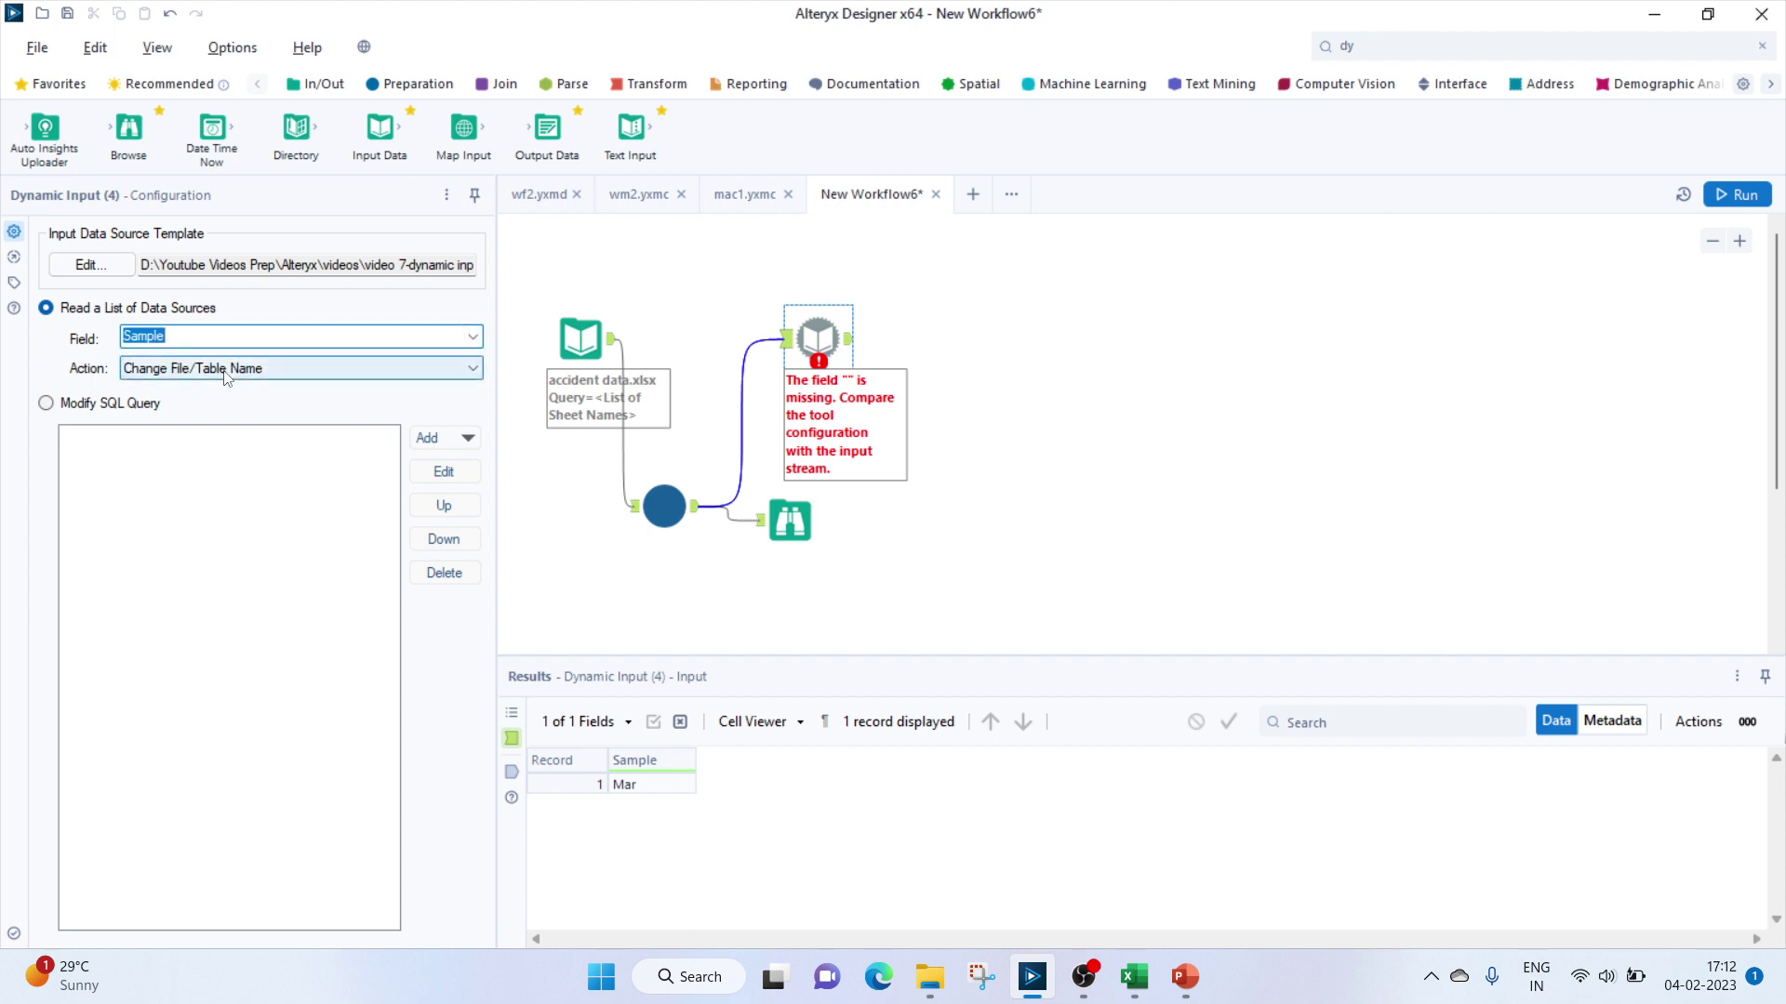
click(232, 372)
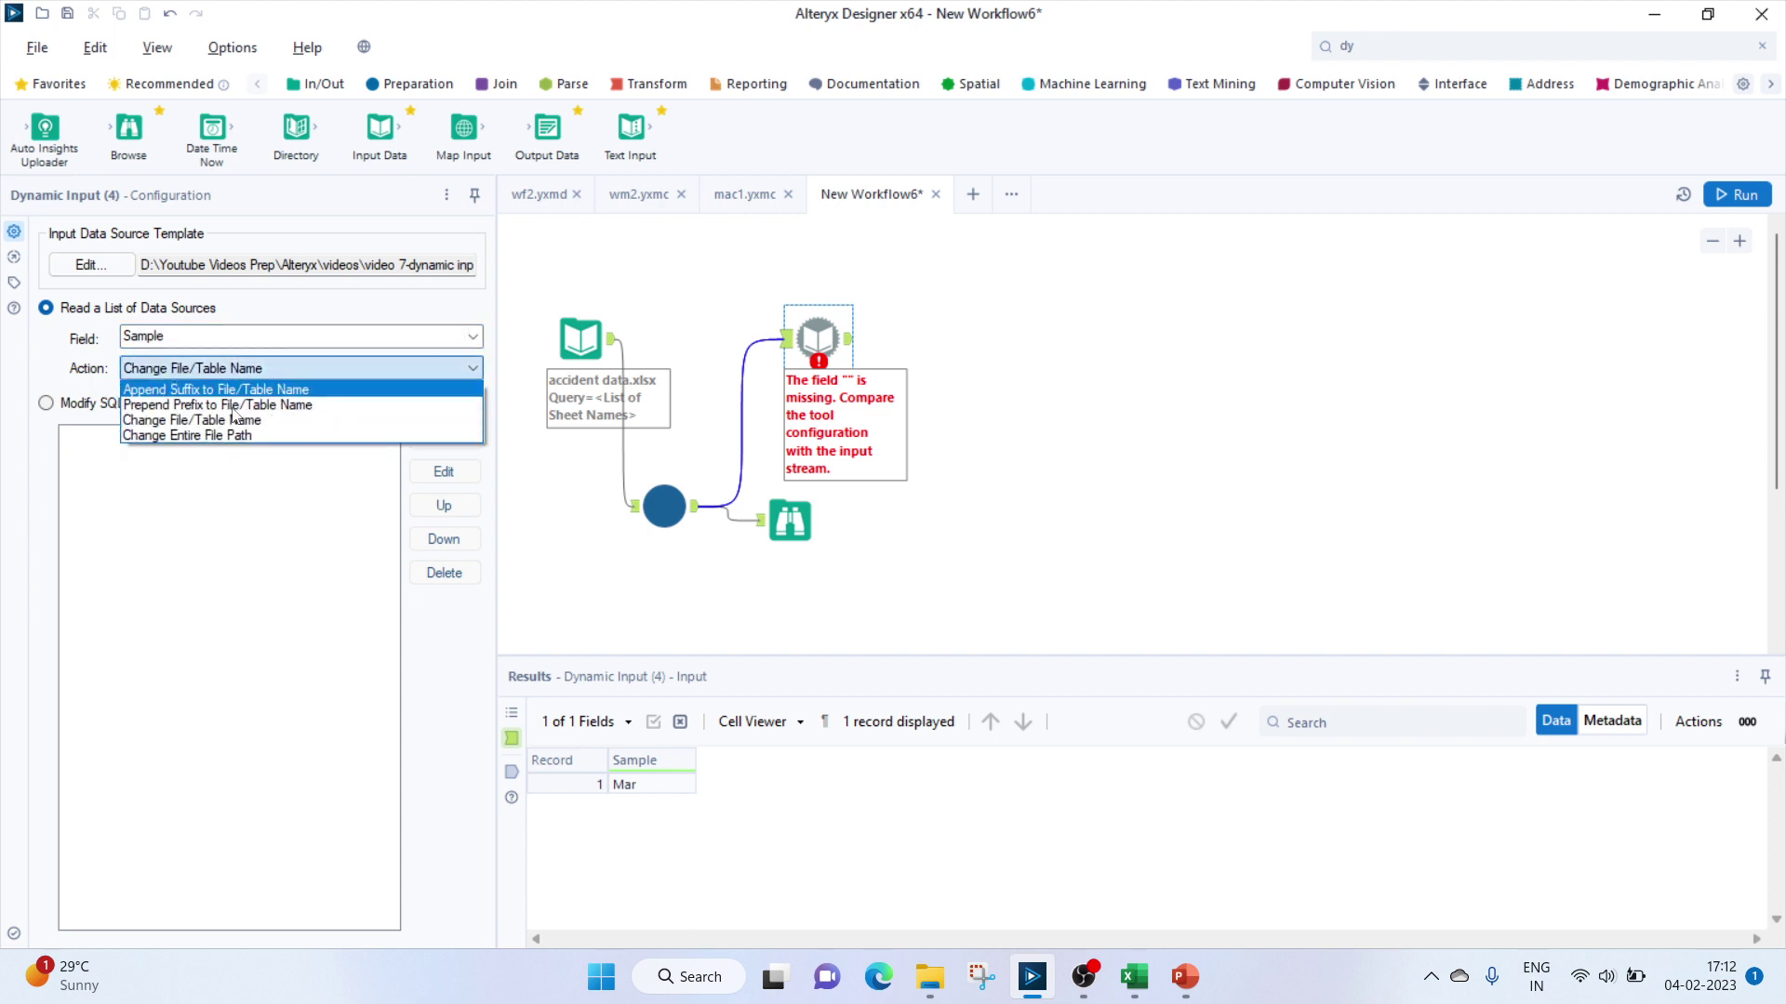
click(253, 372)
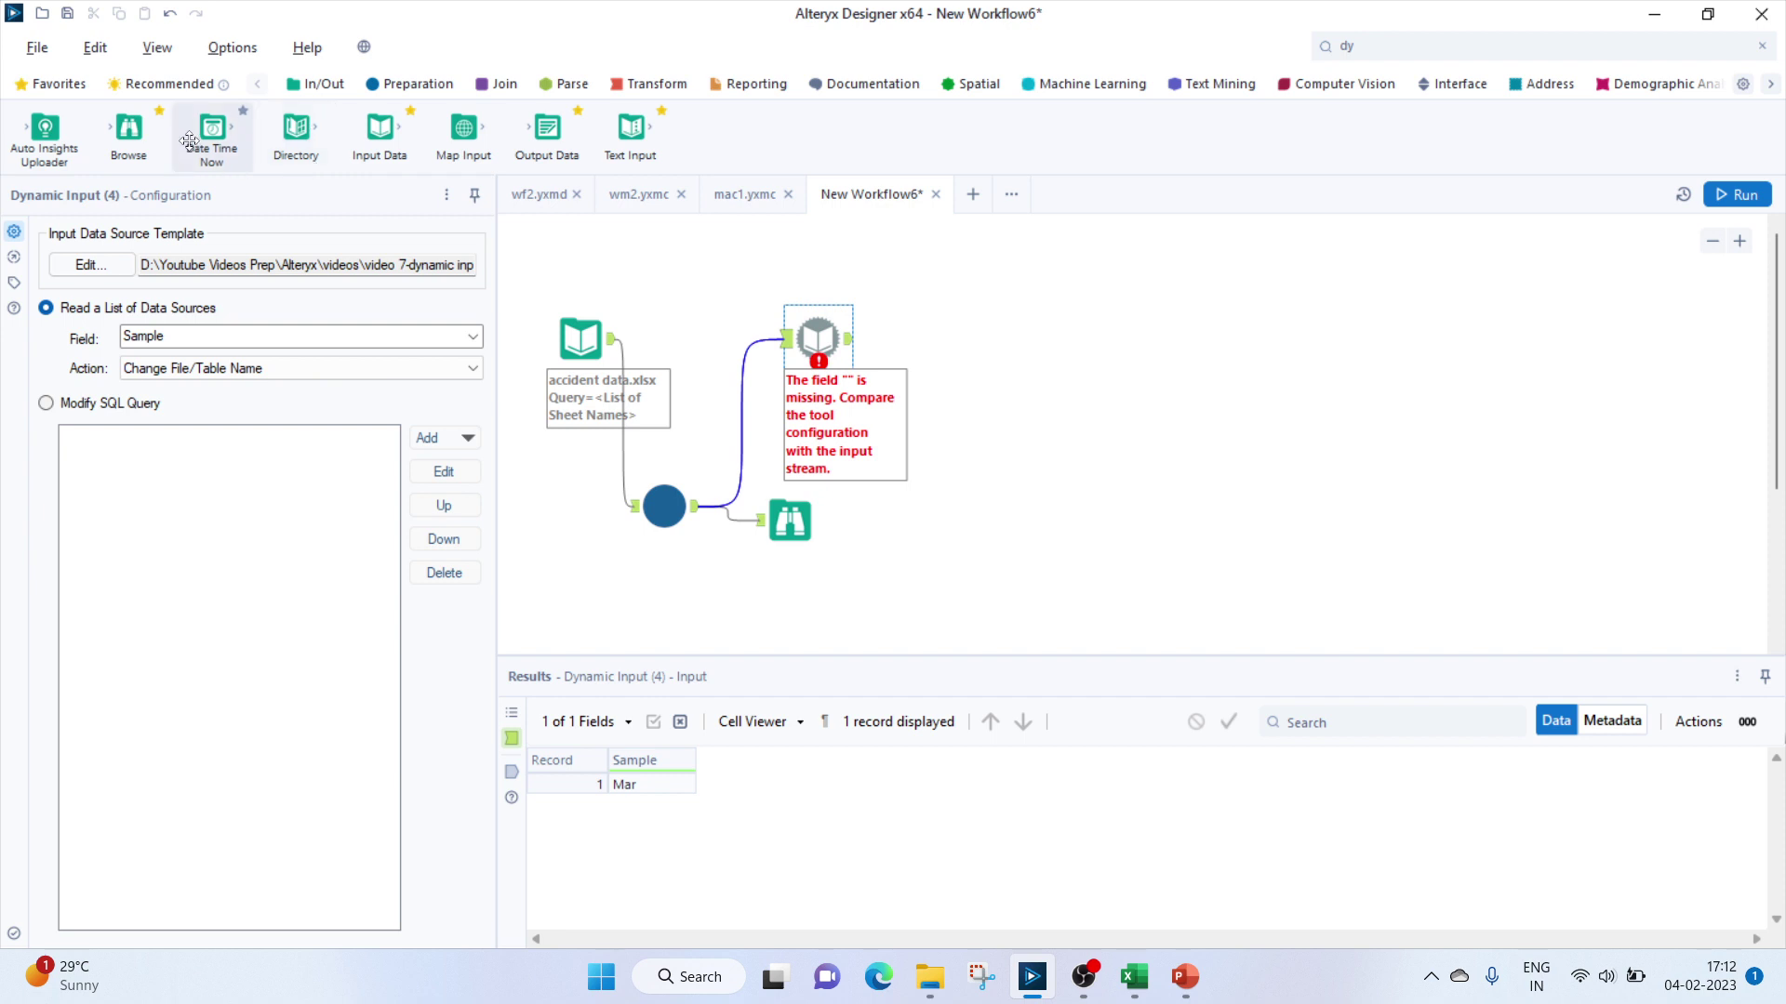
Add a Browse tool after the Dynamic Input and run, showing 11 Mar records with Count 100–110.
drag(128, 130, 984, 354)
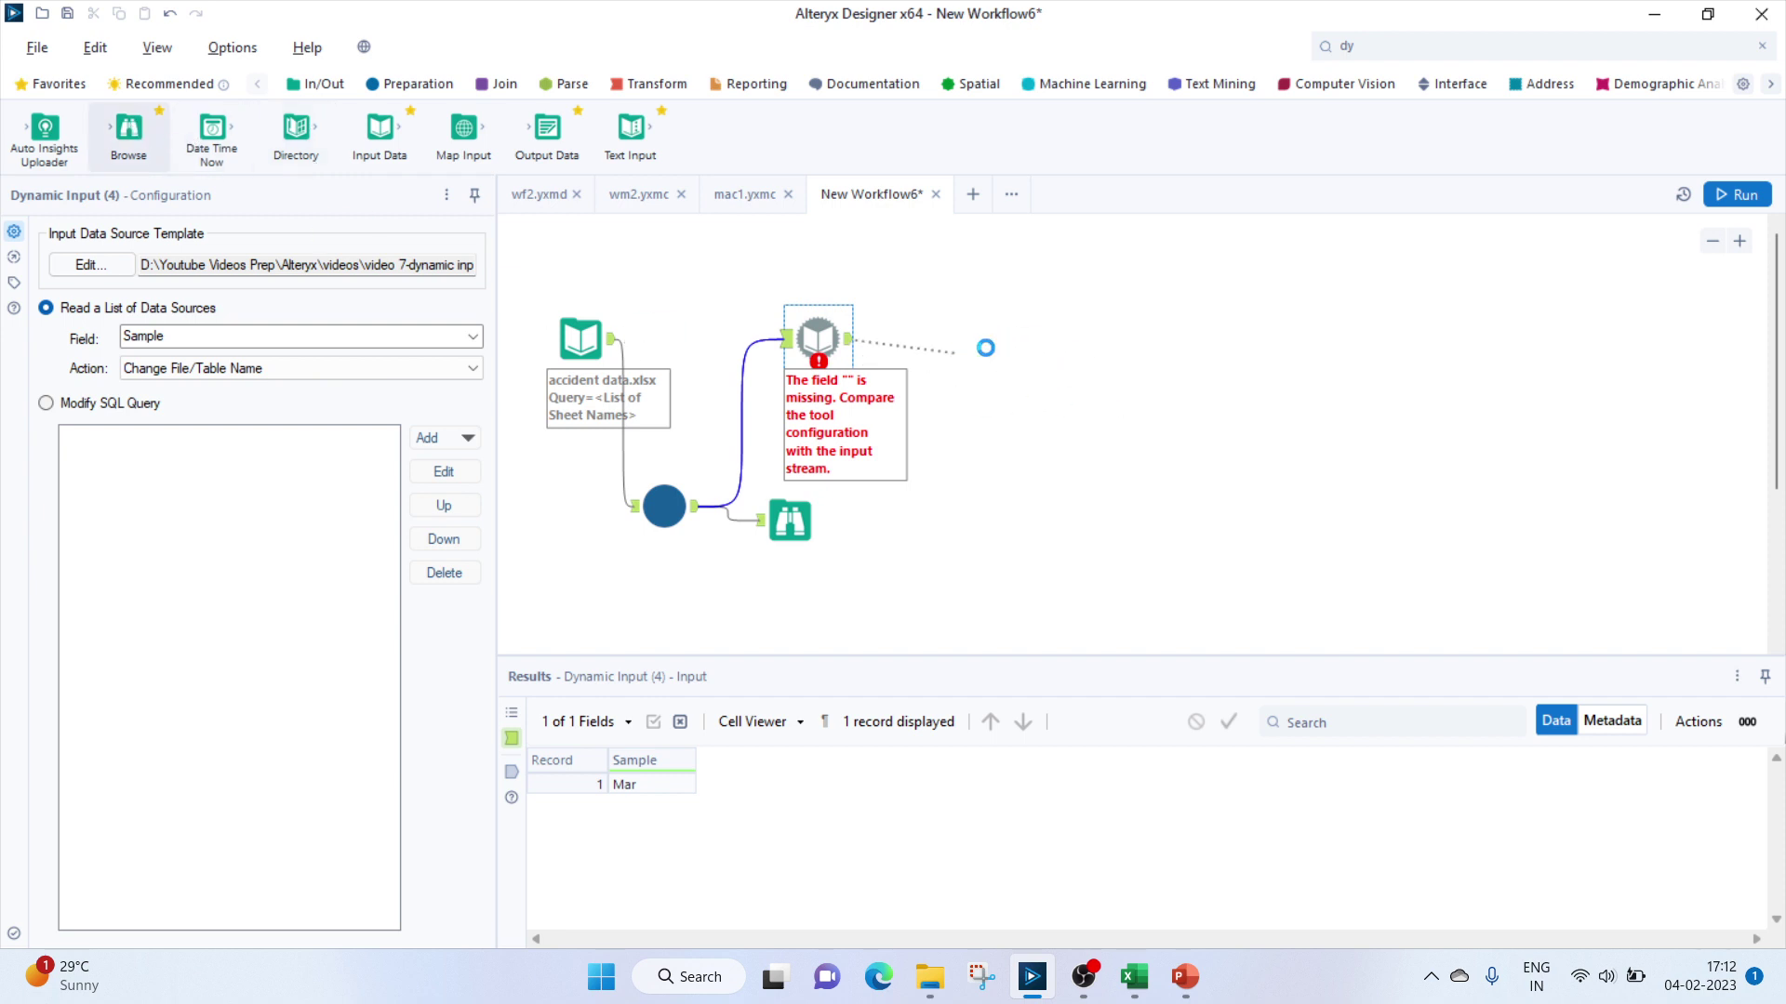
click(1737, 194)
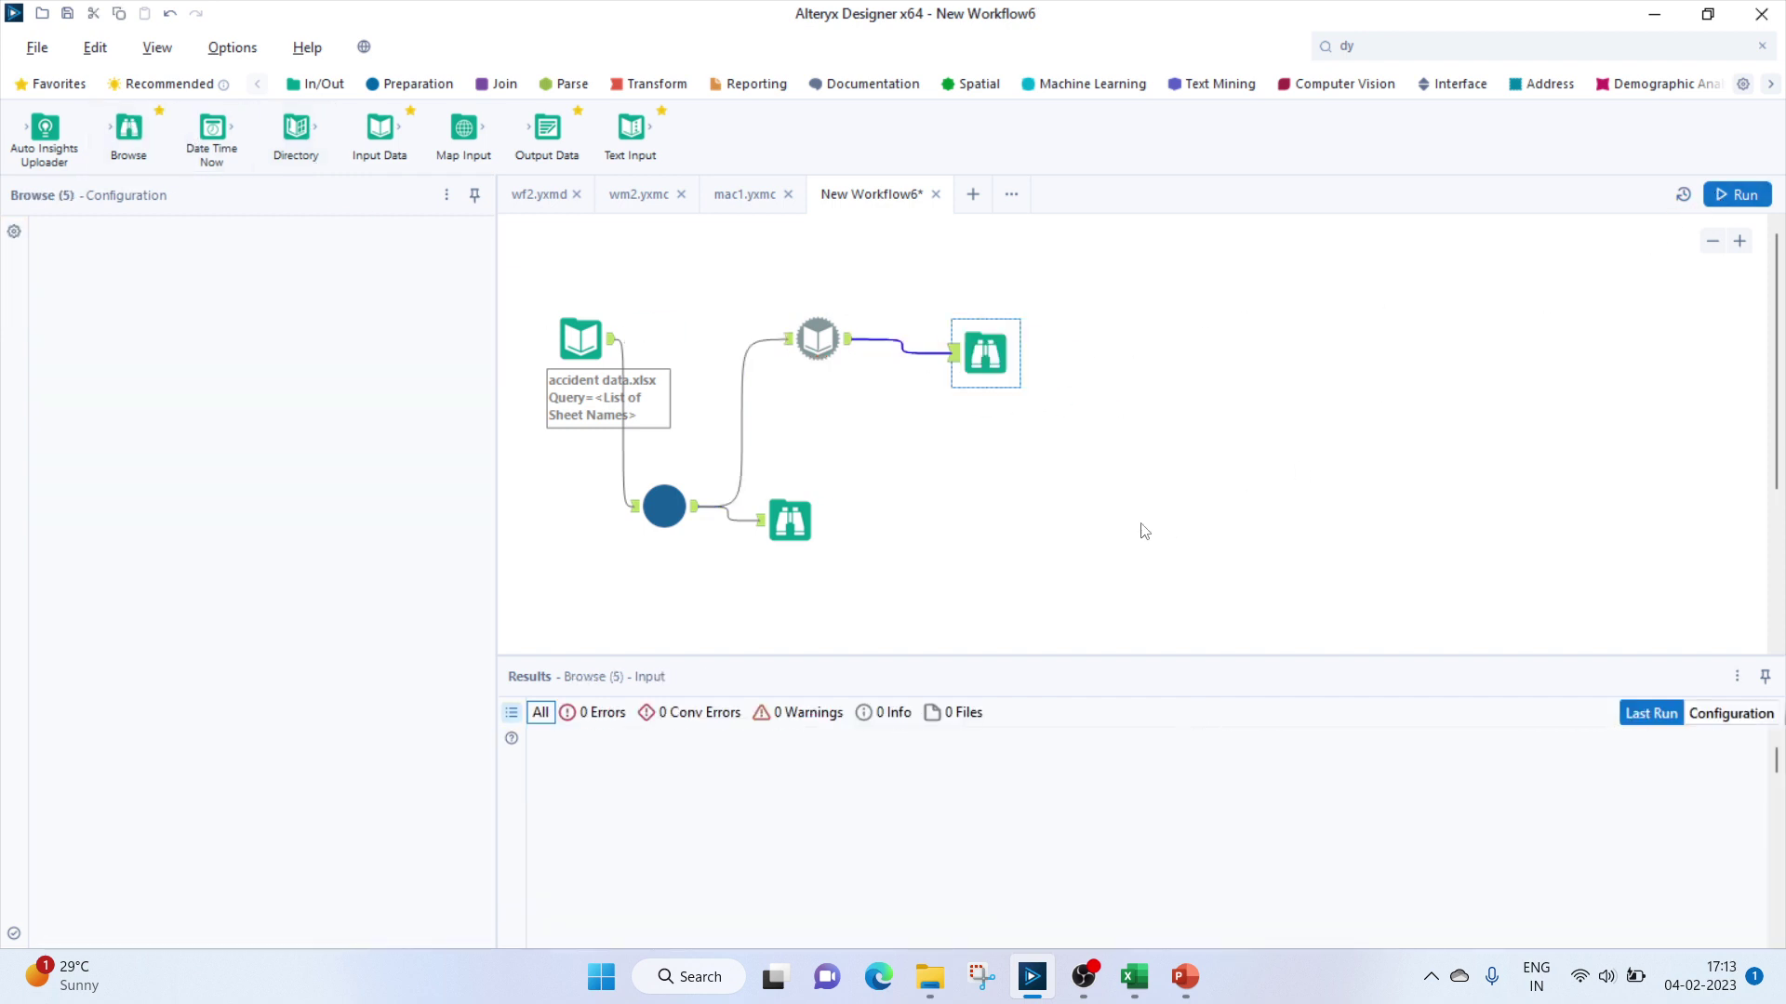
click(1051, 543)
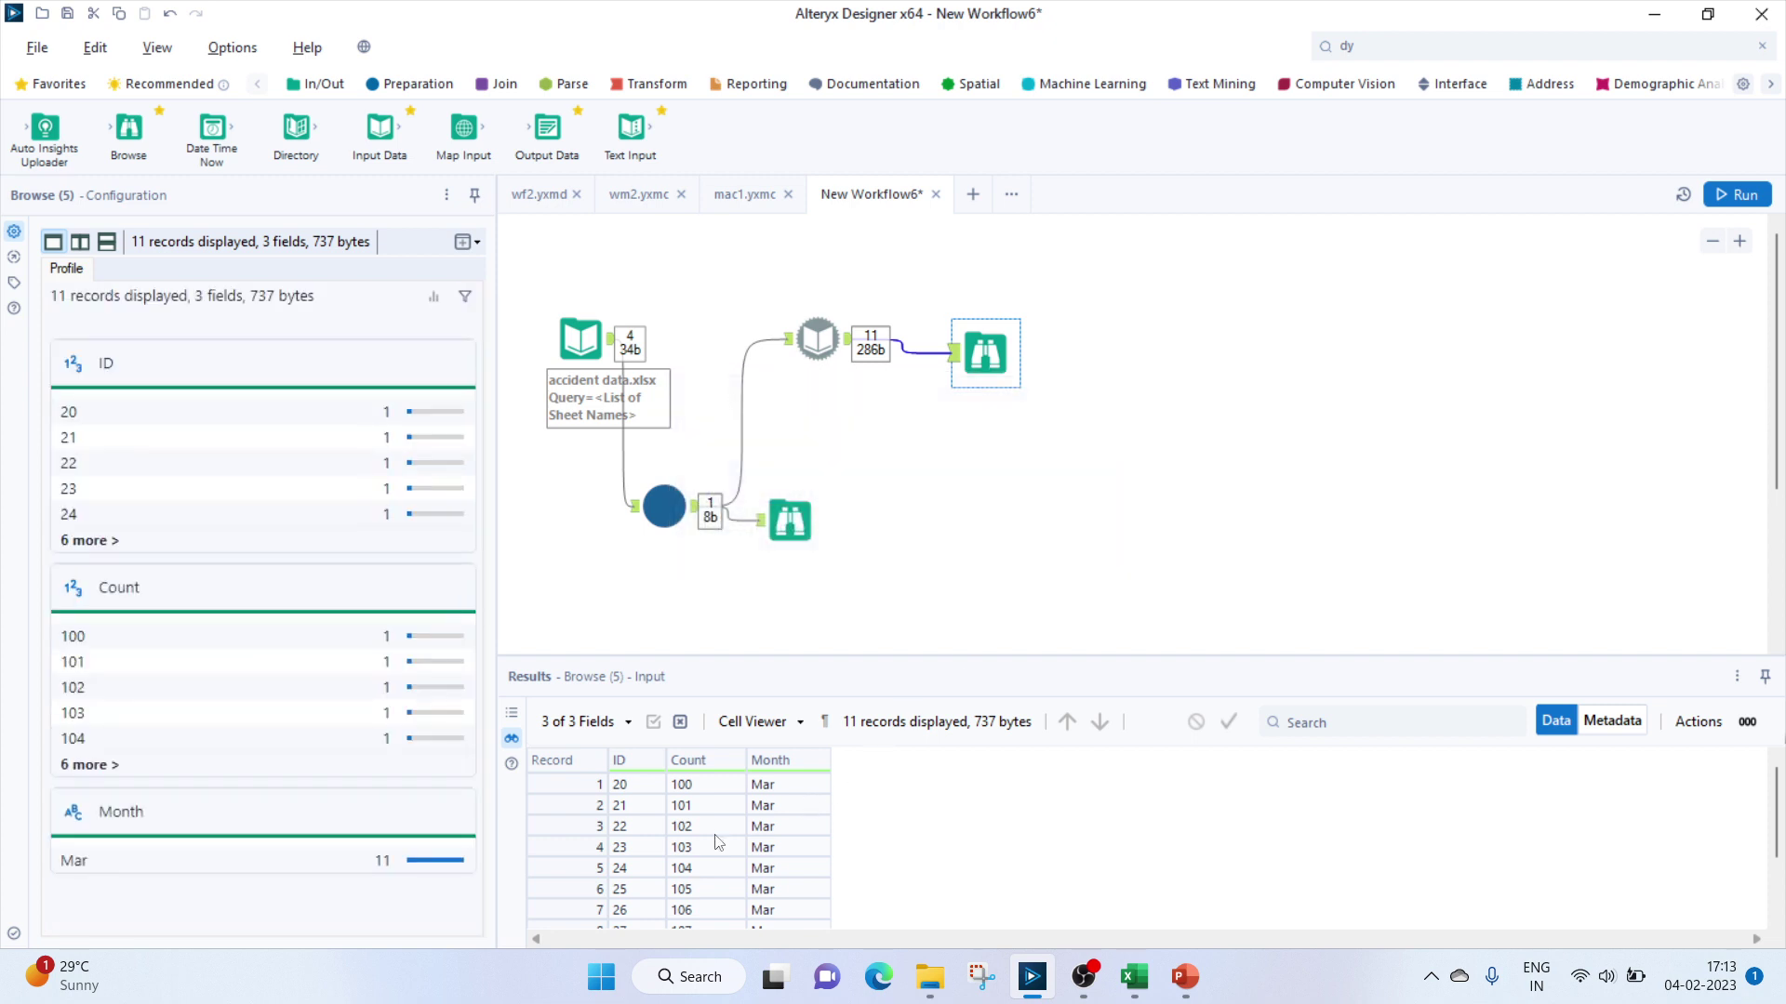
click(714, 826)
scroll(717, 881, down, 2)
scroll(718, 880, up, 2)
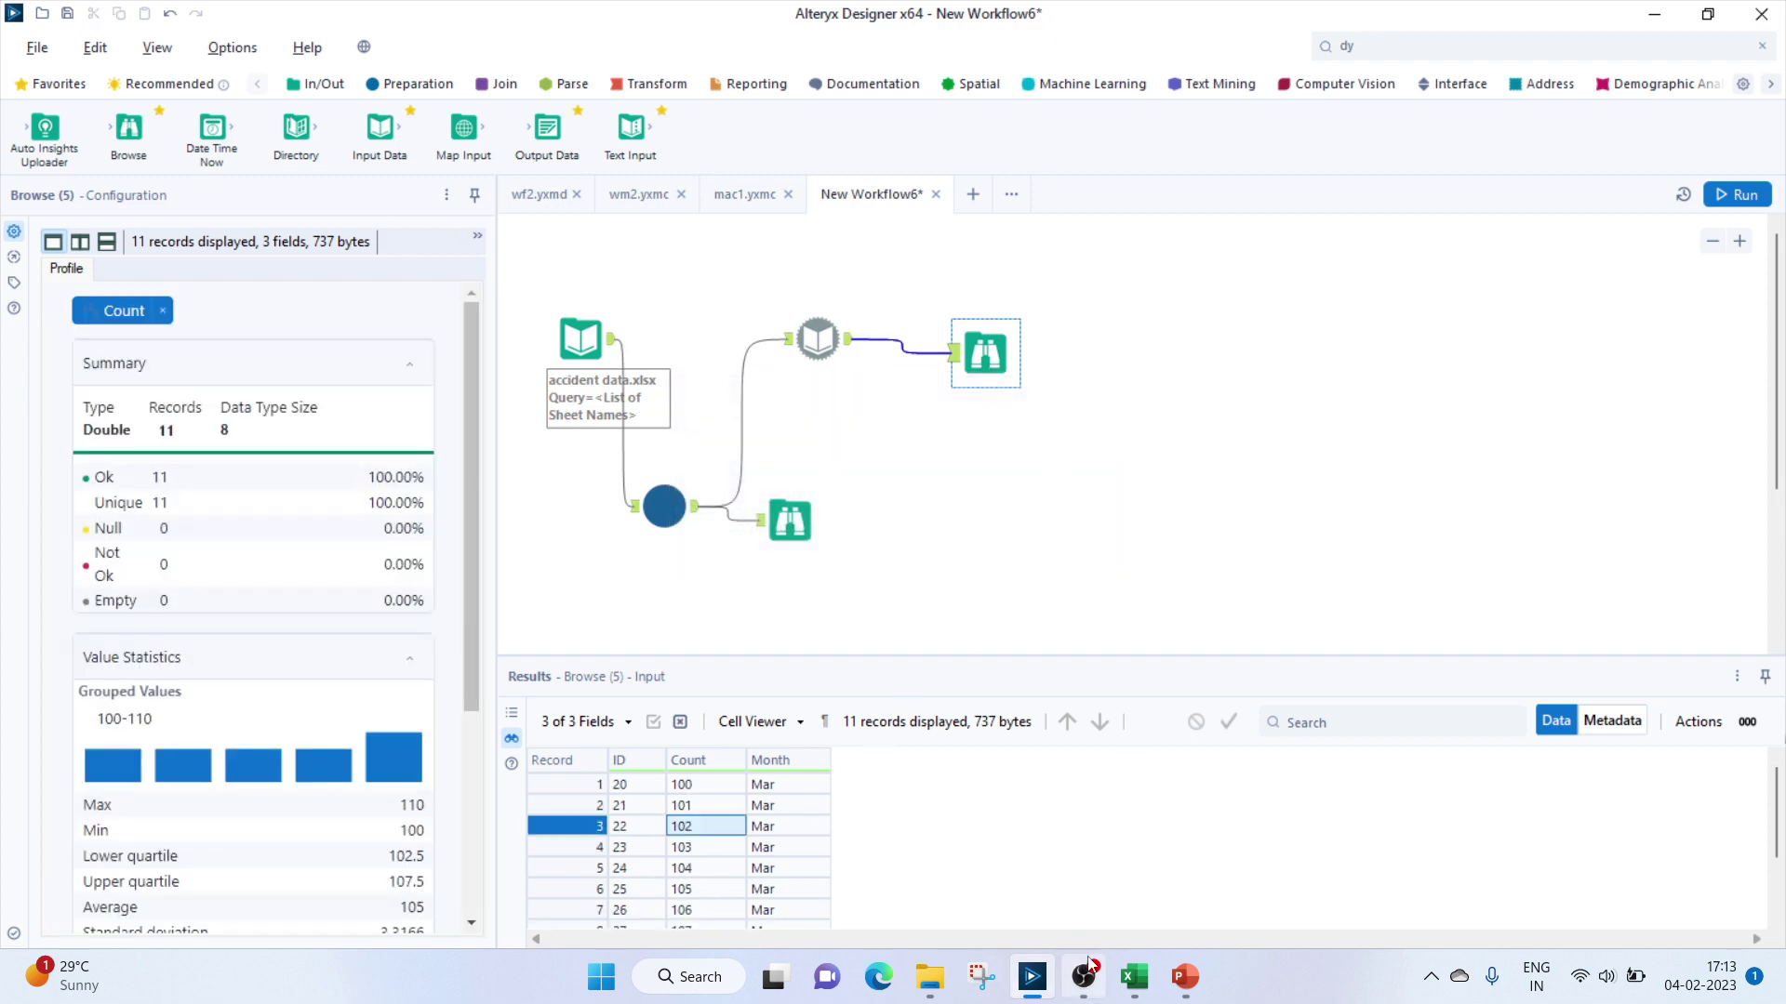
Check the Mar sheet in Excel against the output, then return to Alteryx.
click(1134, 976)
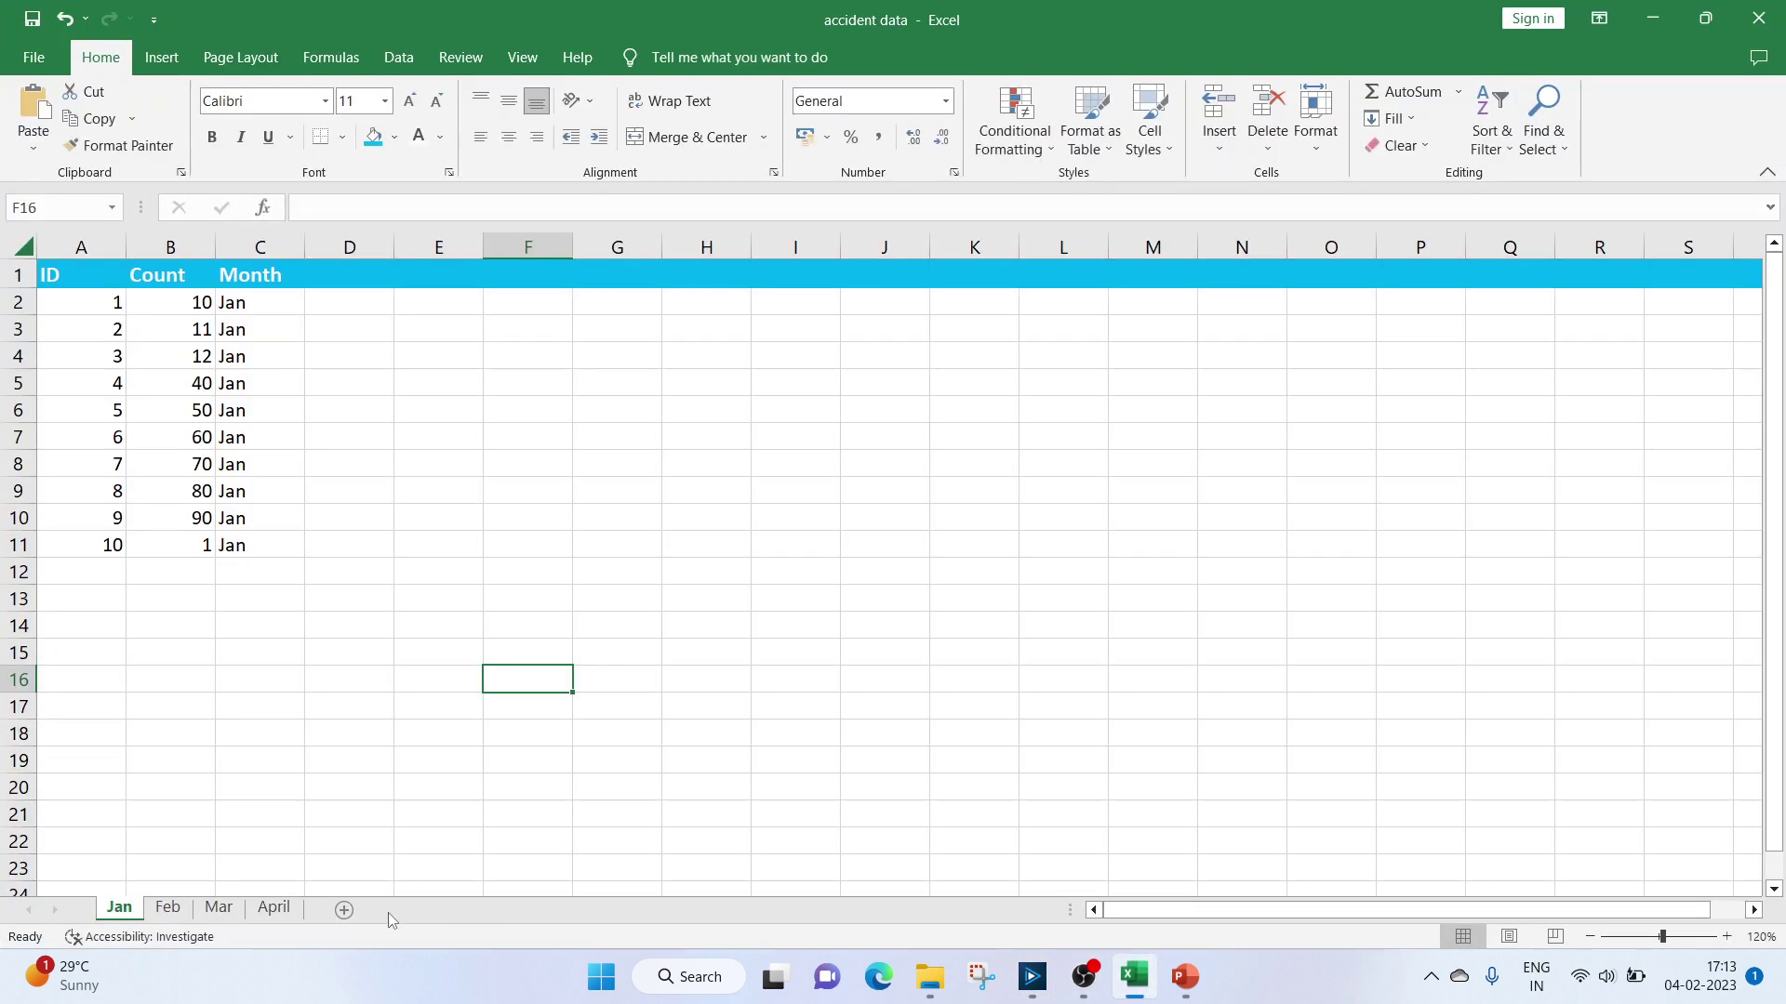
click(236, 909)
click(99, 290)
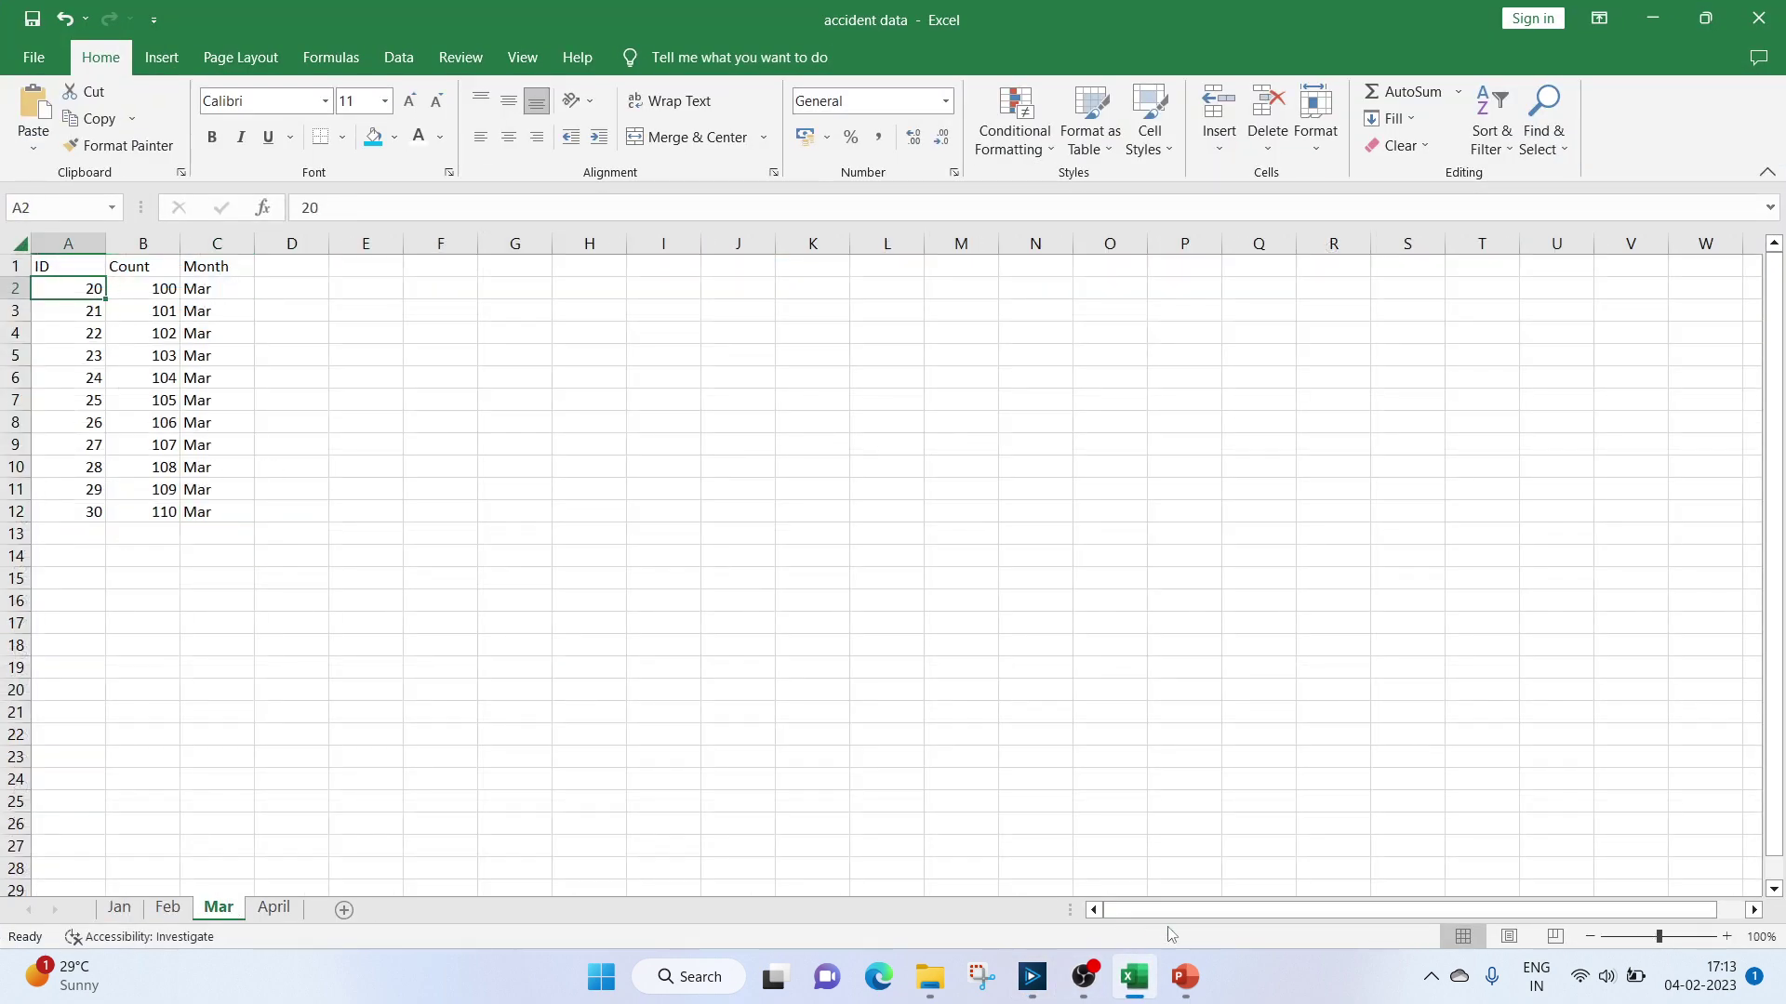
click(1122, 993)
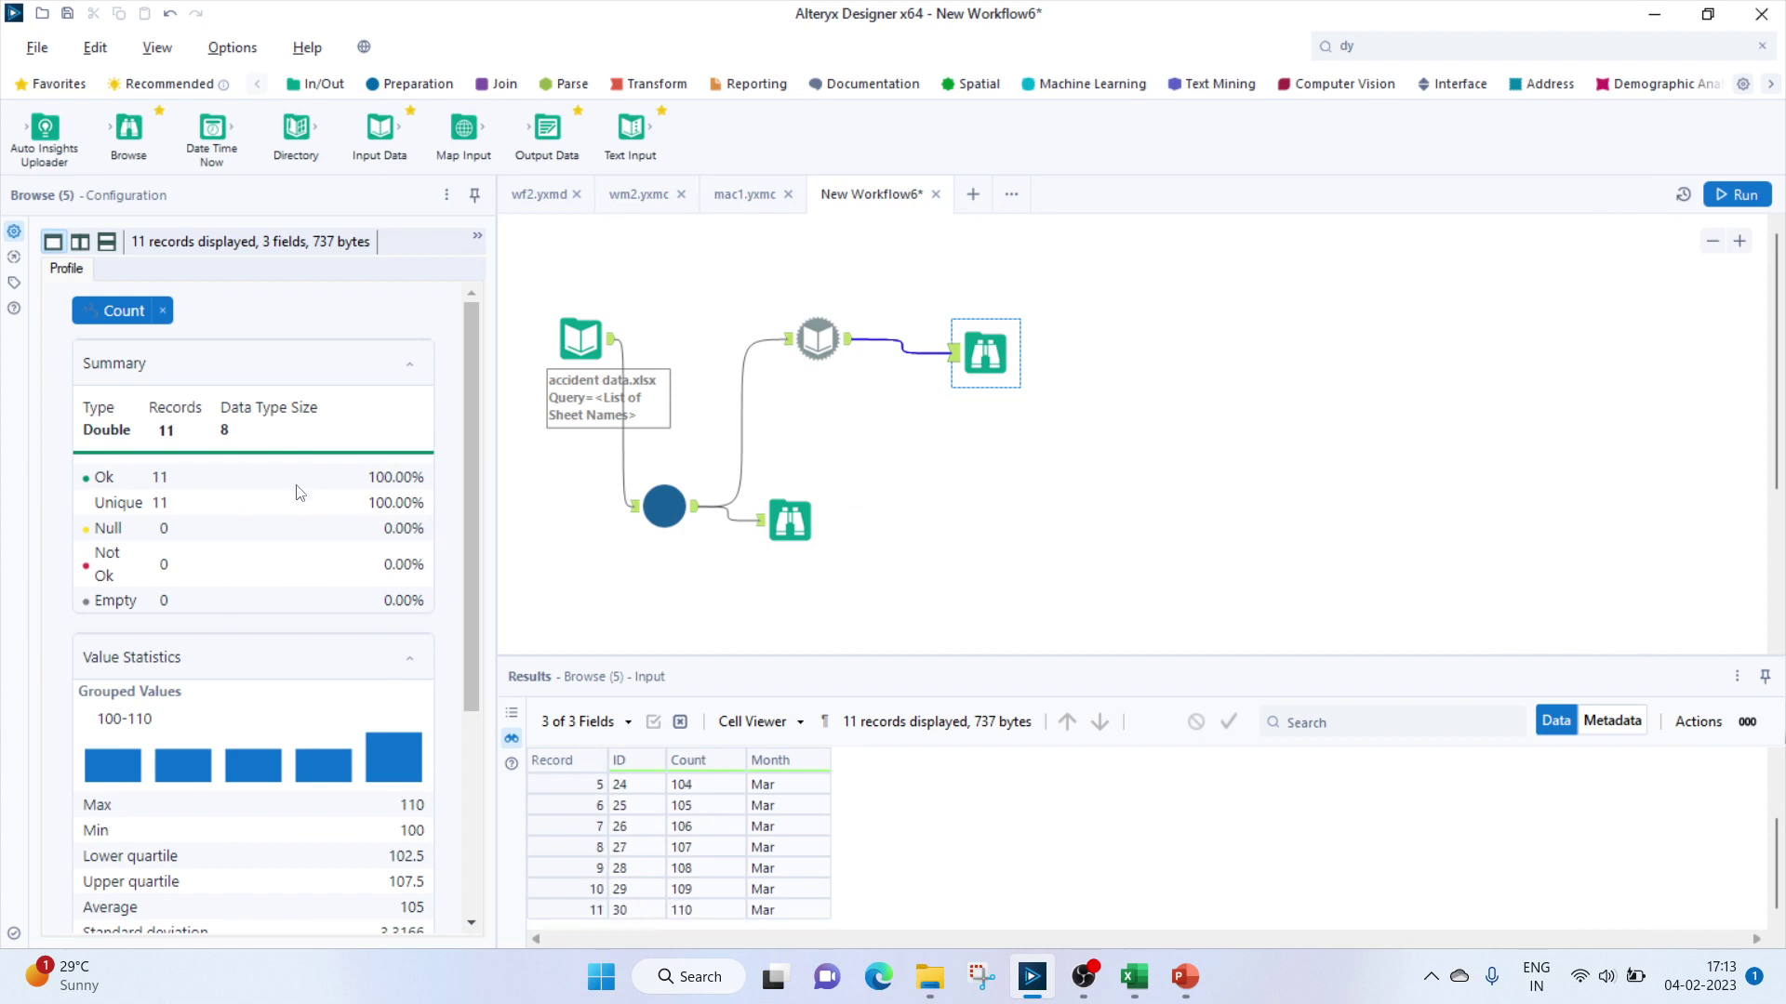
Change the macro's drop-down from Mar to Feb and rerun, getting 10 records with IDs 11–20.
click(664, 507)
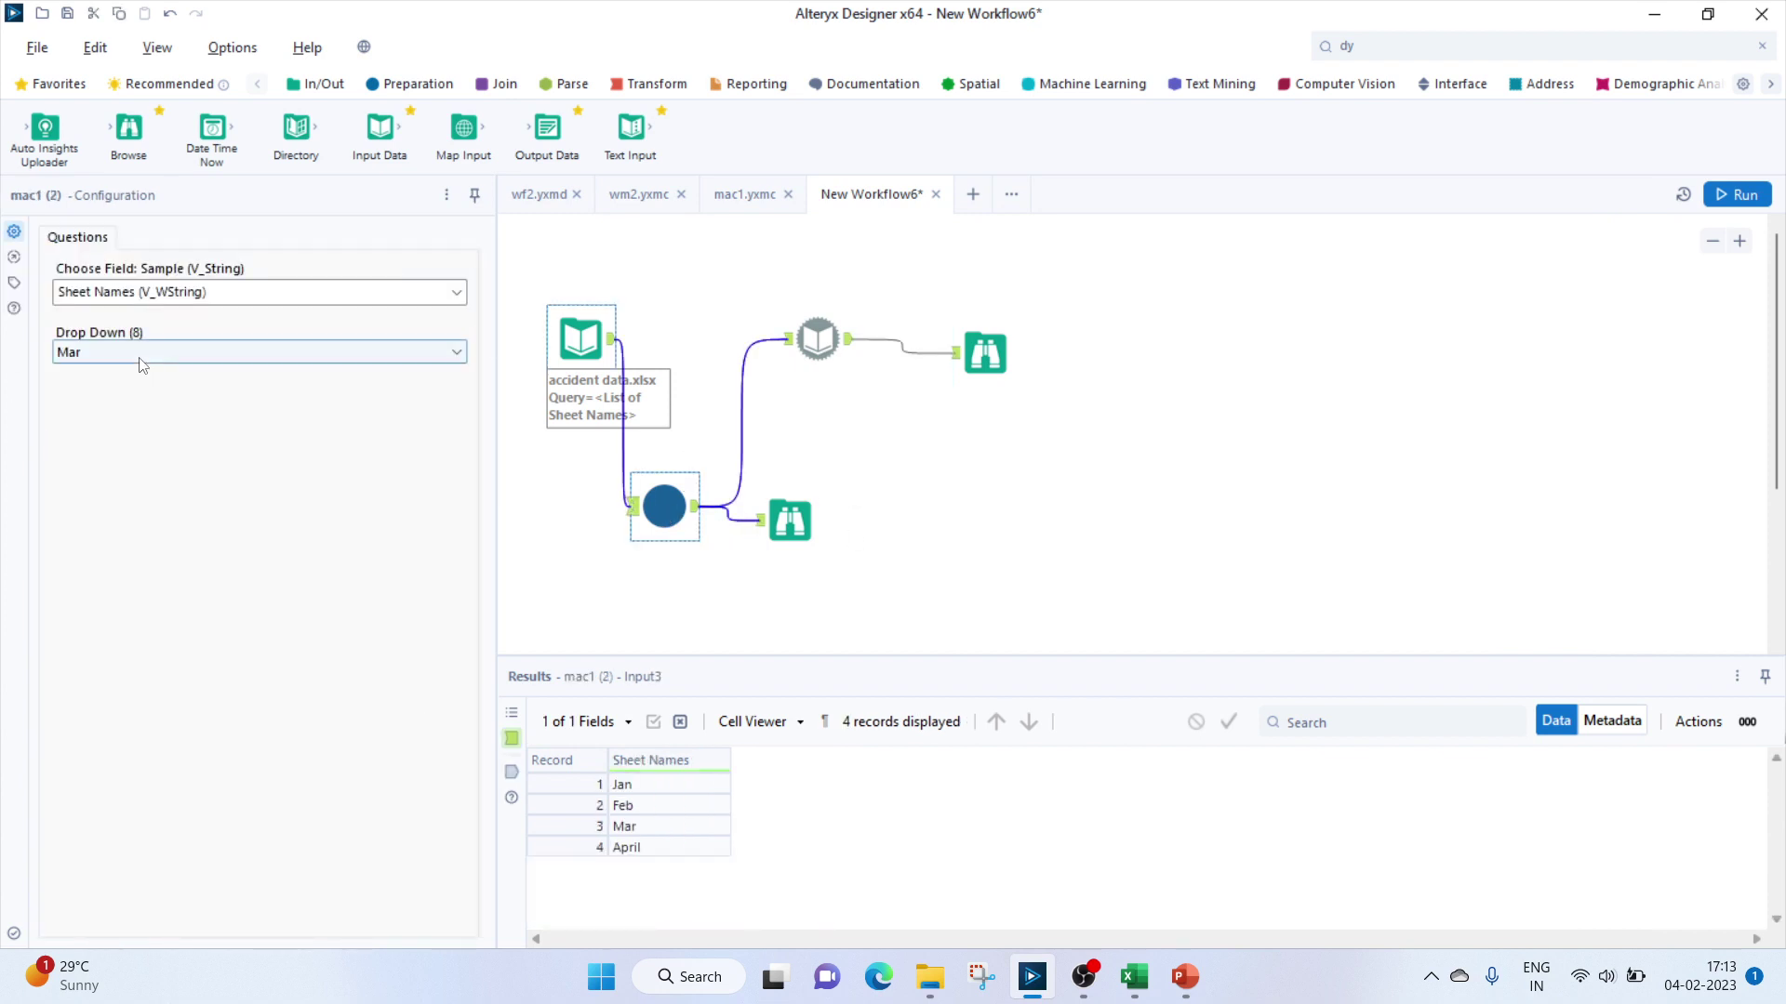
click(140, 357)
click(128, 387)
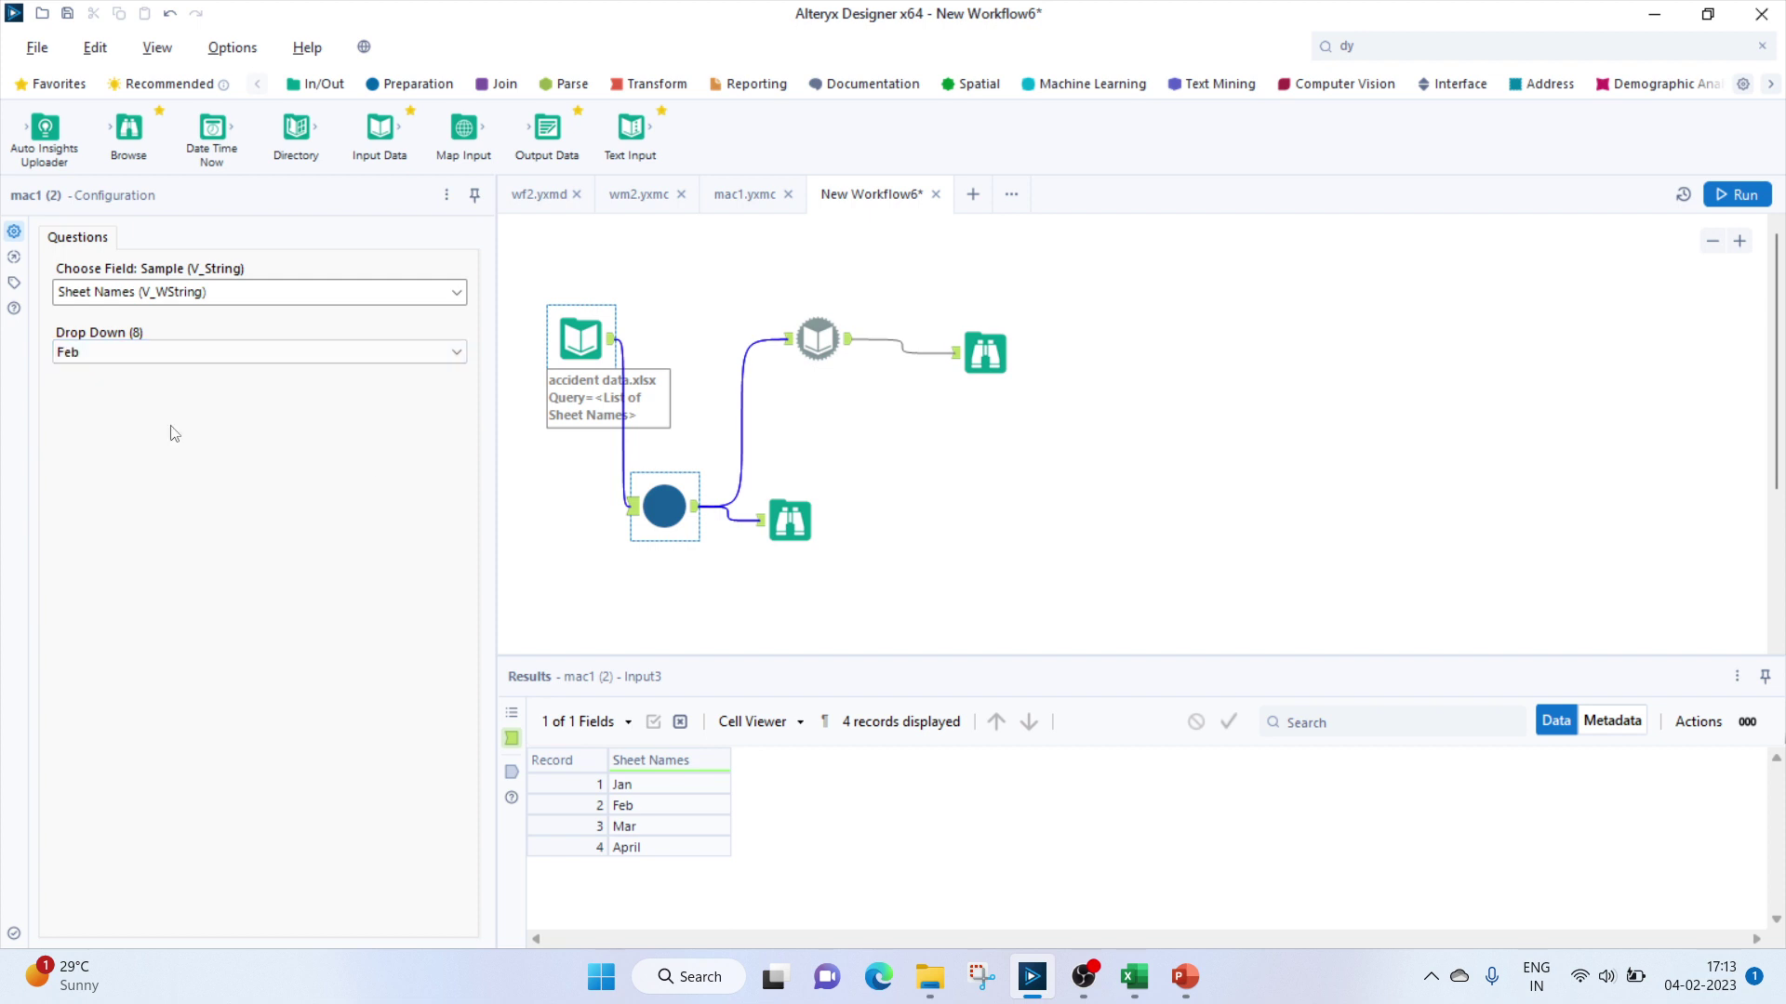
click(1739, 194)
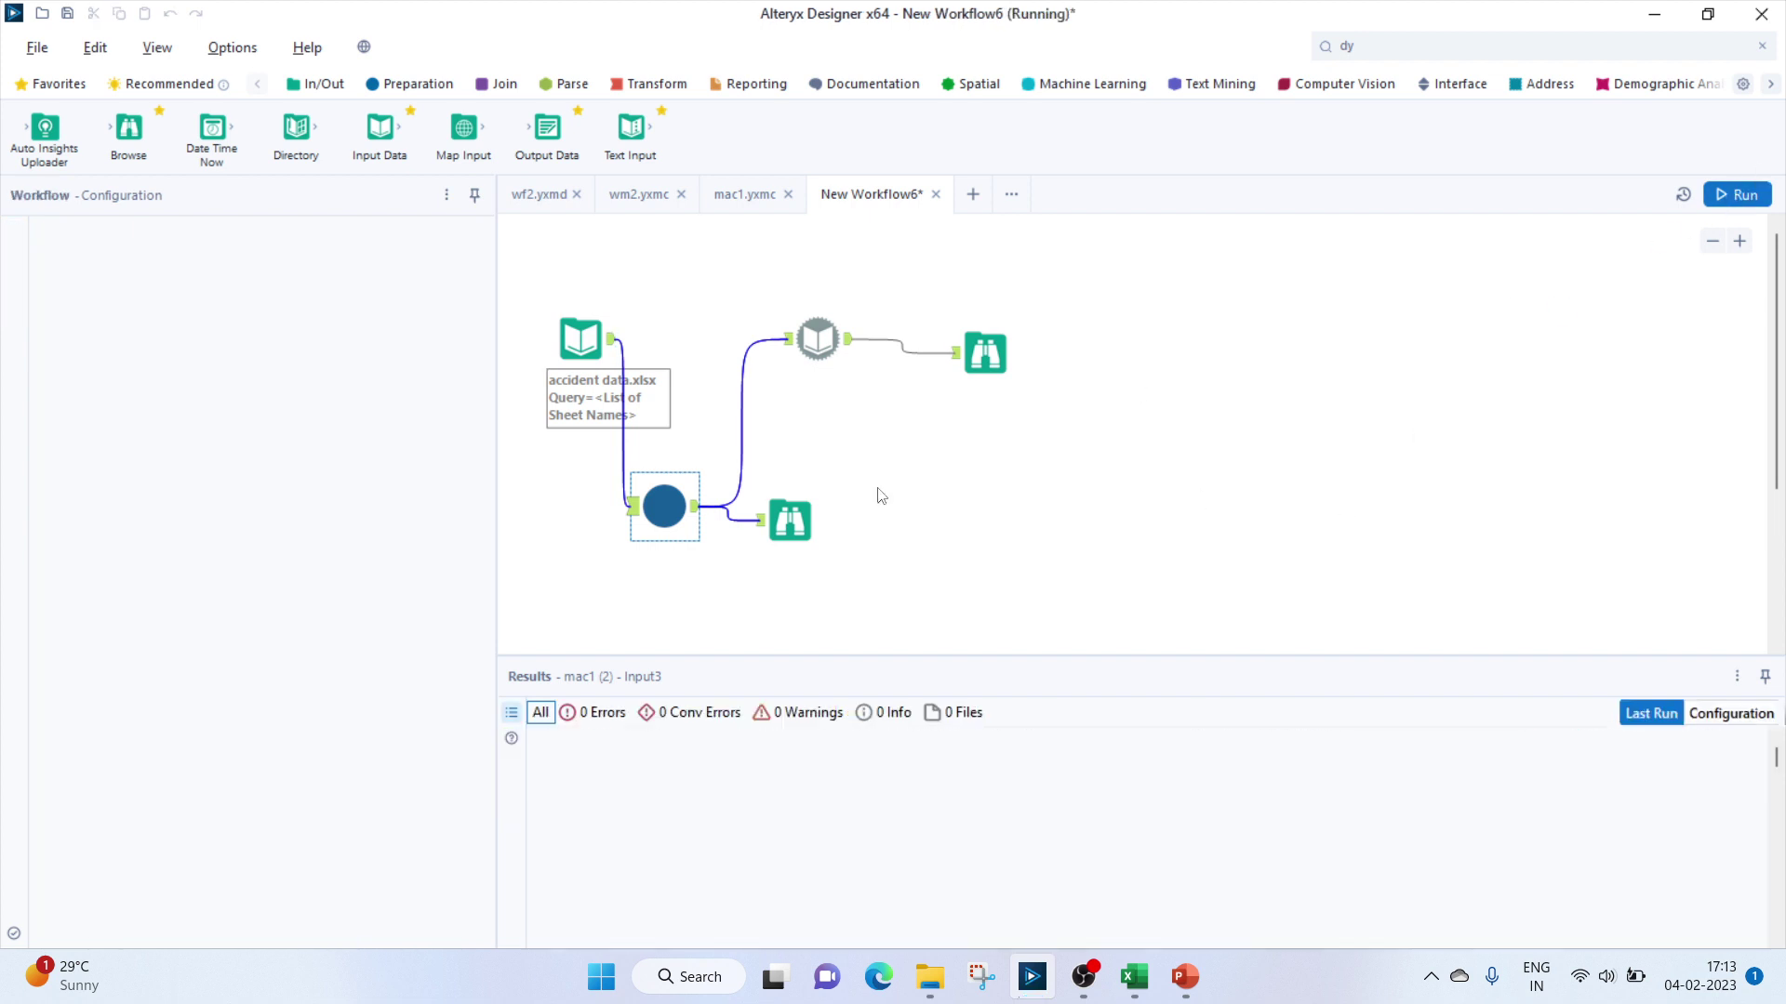
click(1035, 537)
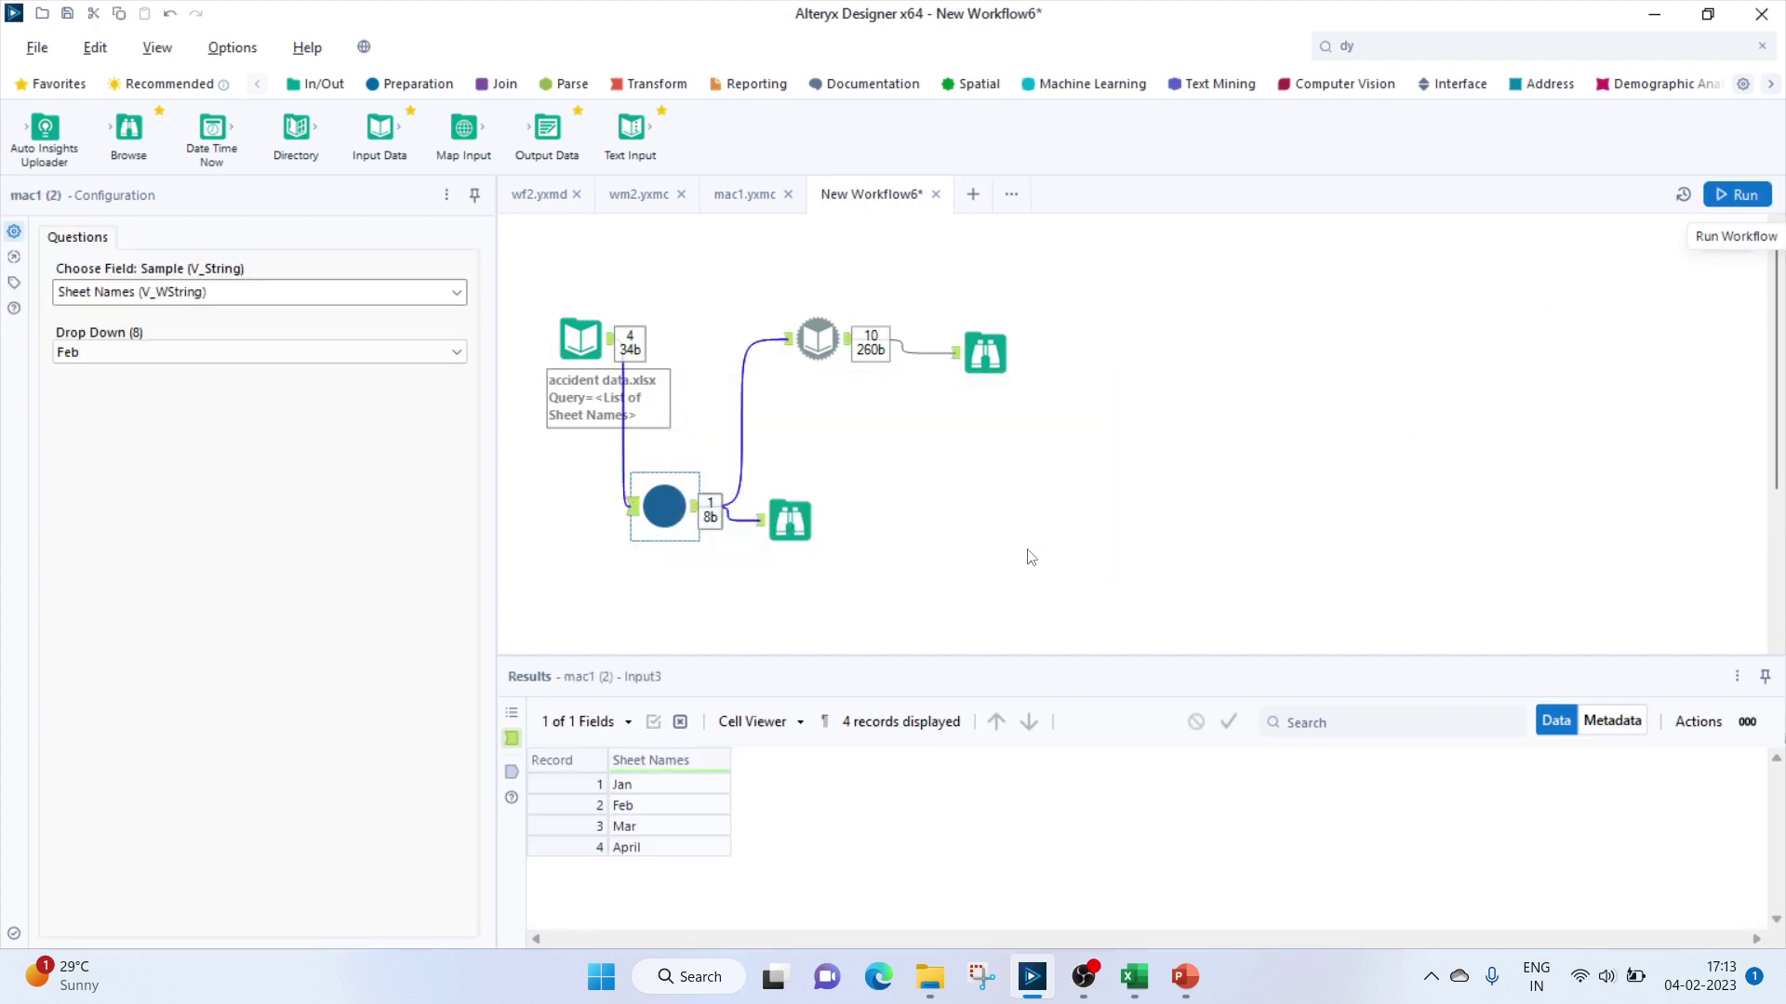
click(988, 358)
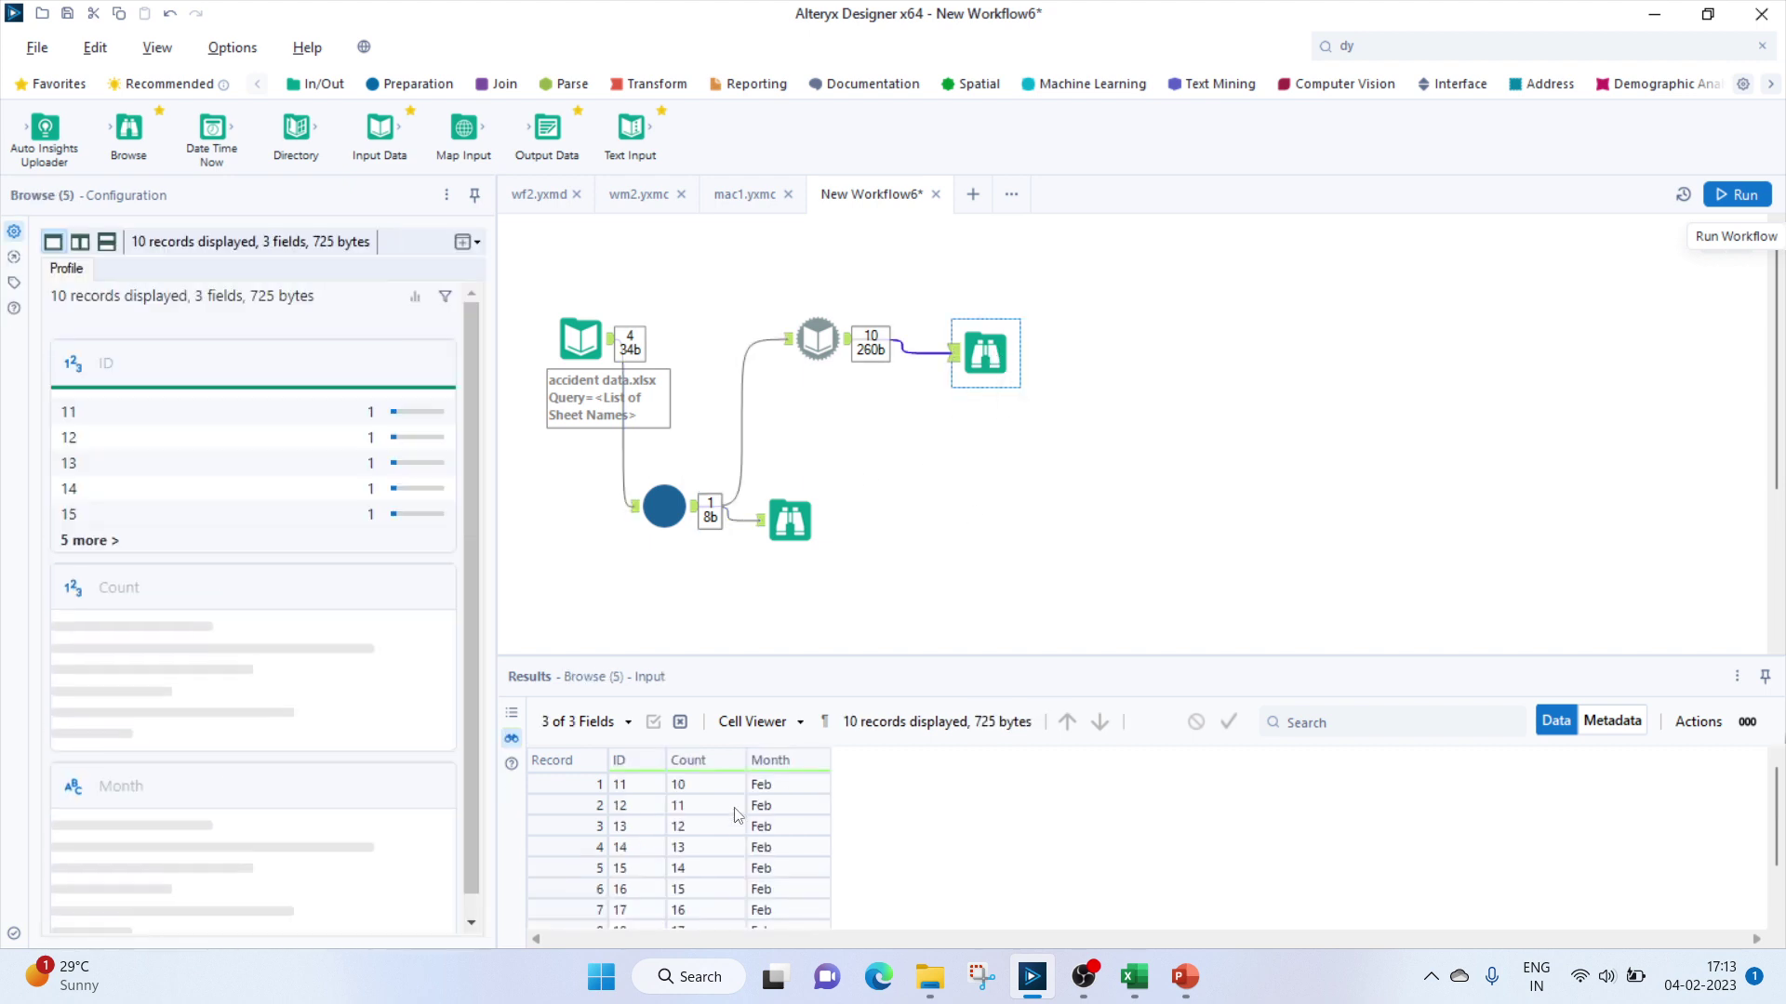
click(632, 786)
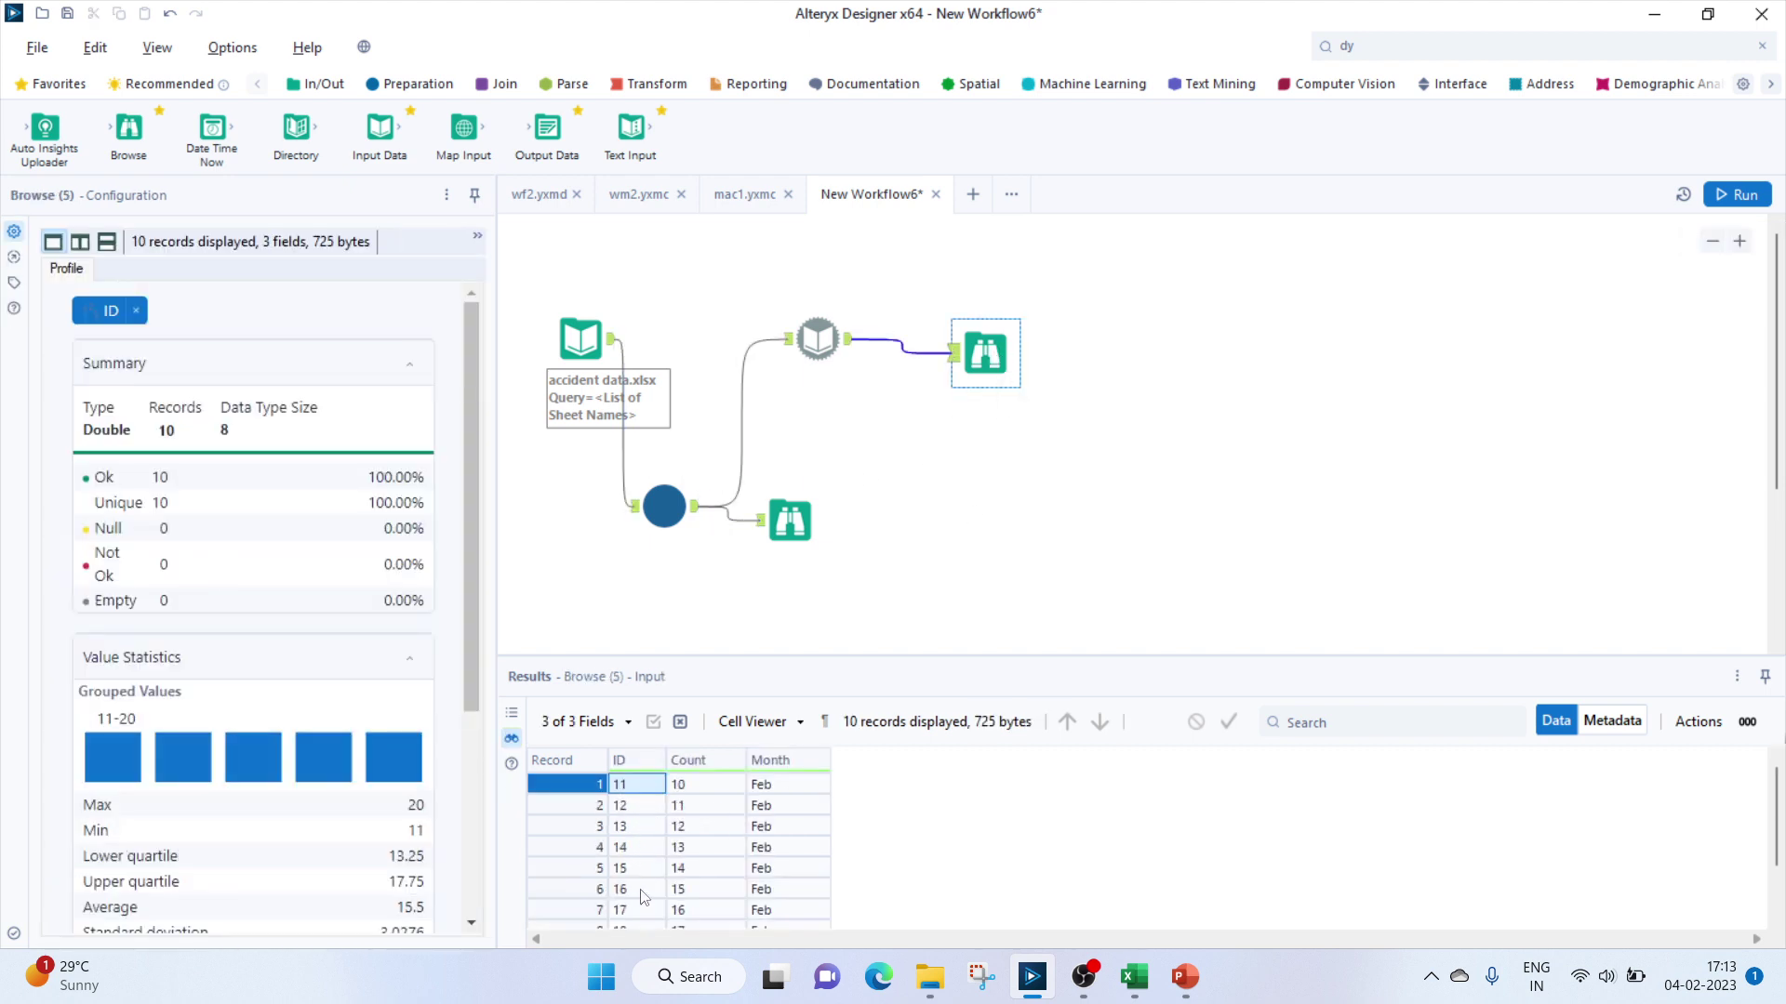